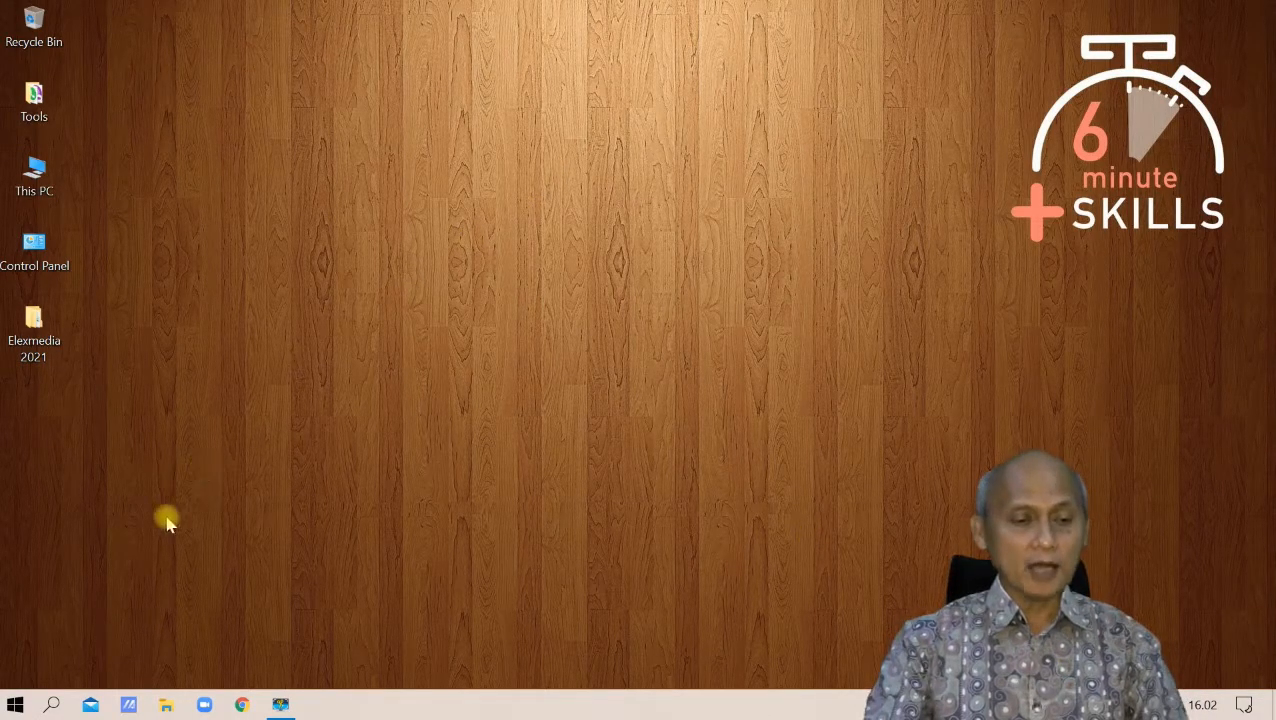
Launch LibreOffice Calc from the LibreOffice 7.0 program group.
{"action": "left_click", "coordinate": [16, 705]}
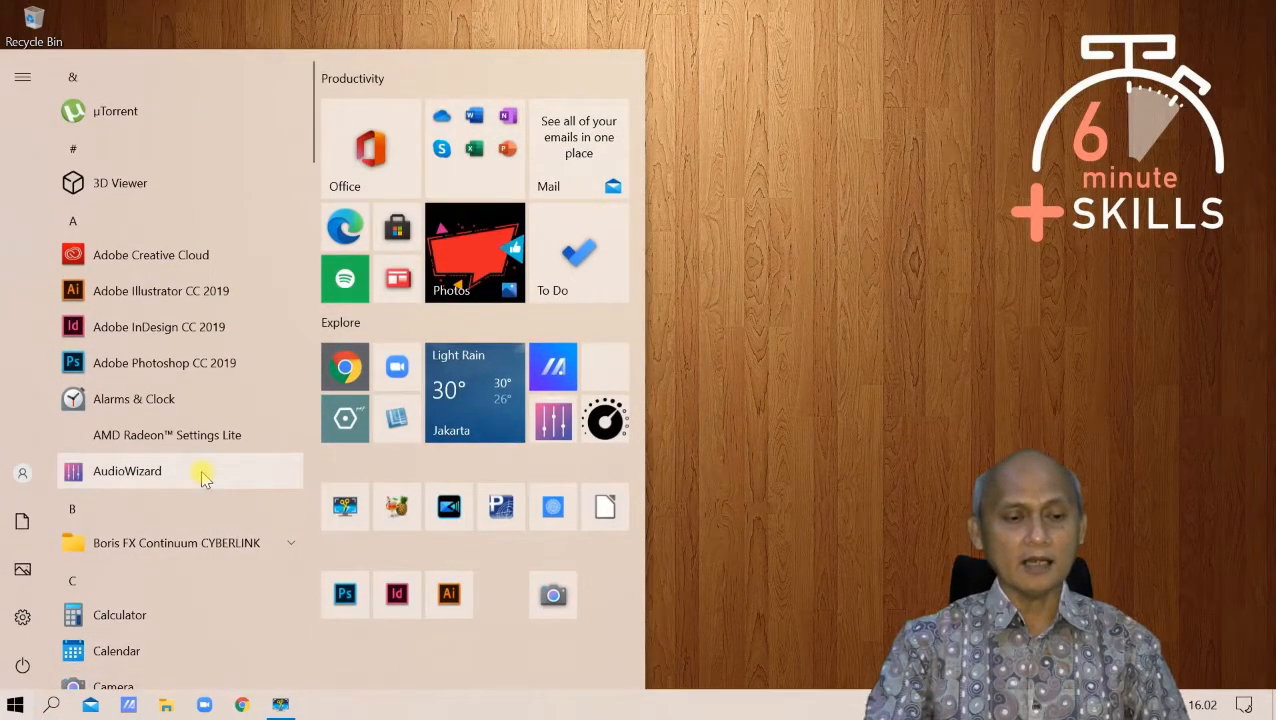
{"action": "scroll", "coordinate": [201, 478], "scroll_direction": "down", "scroll_amount": 8}
{"action": "scroll", "coordinate": [201, 478], "scroll_direction": "down", "scroll_amount": 3}
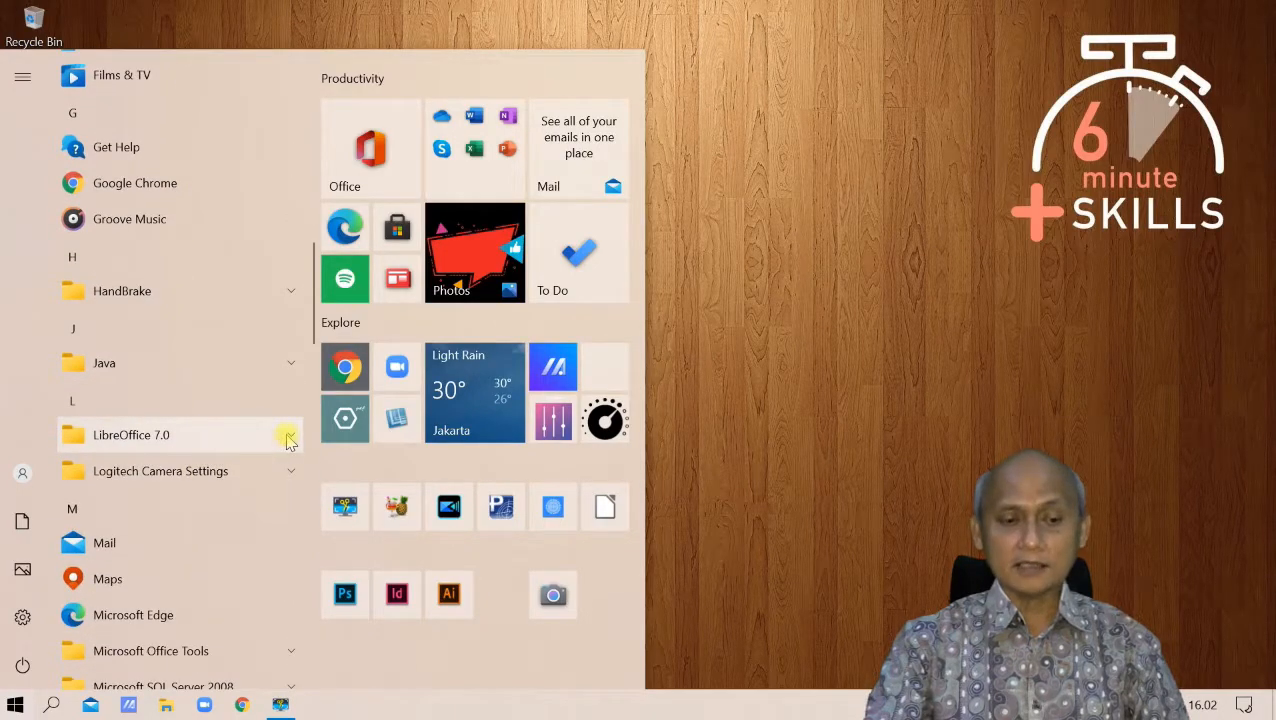
{"action": "left_click", "coordinate": [286, 441]}
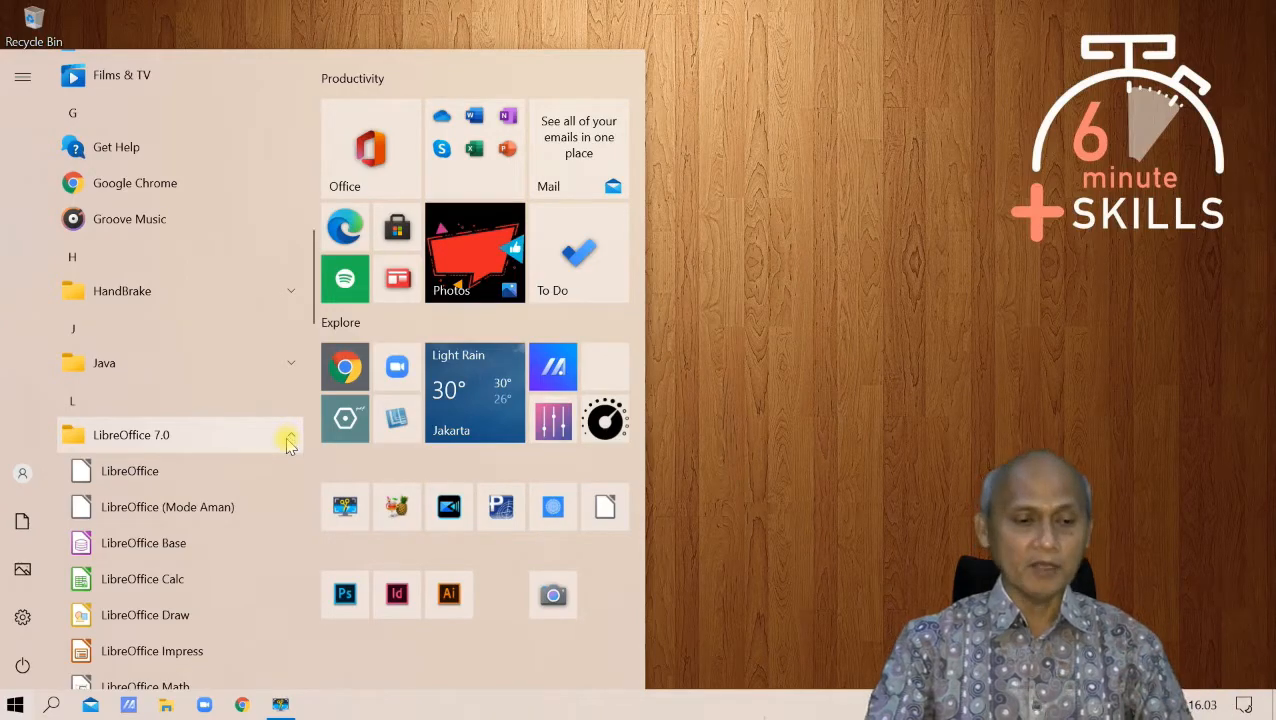
{"action": "left_click", "coordinate": [224, 582]}
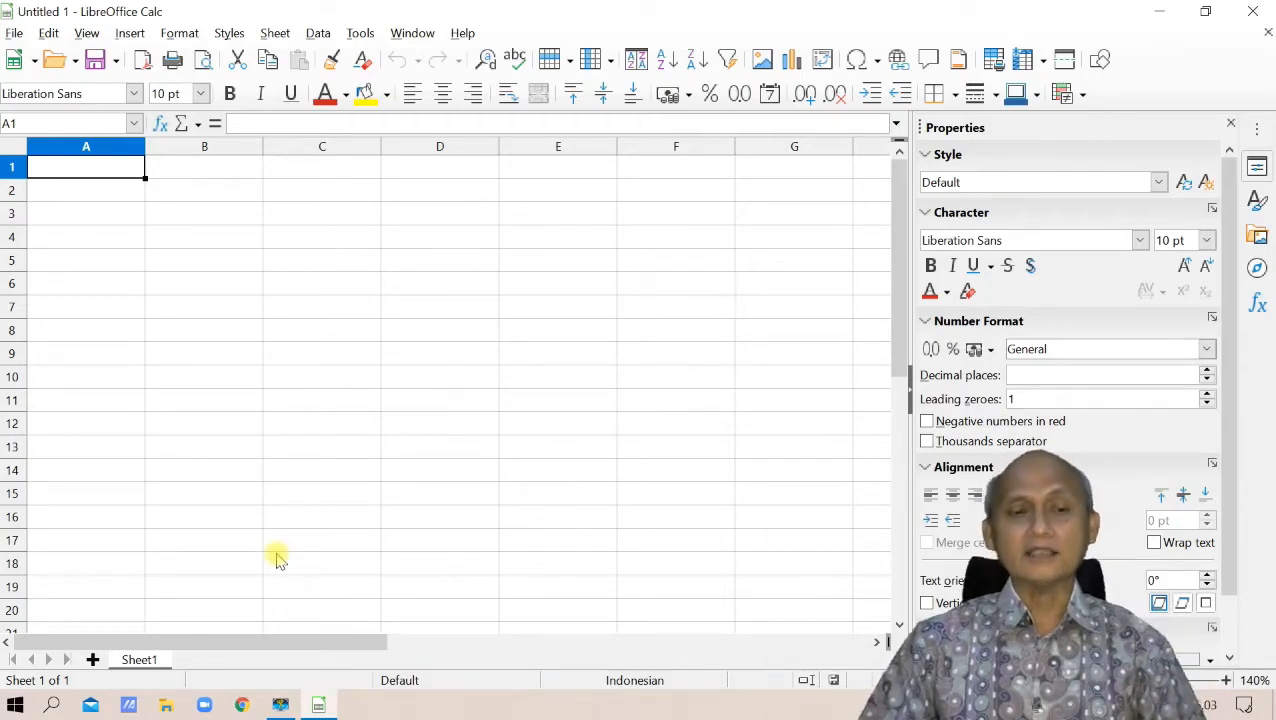
{"action": "left_click", "coordinate": [14, 33]}
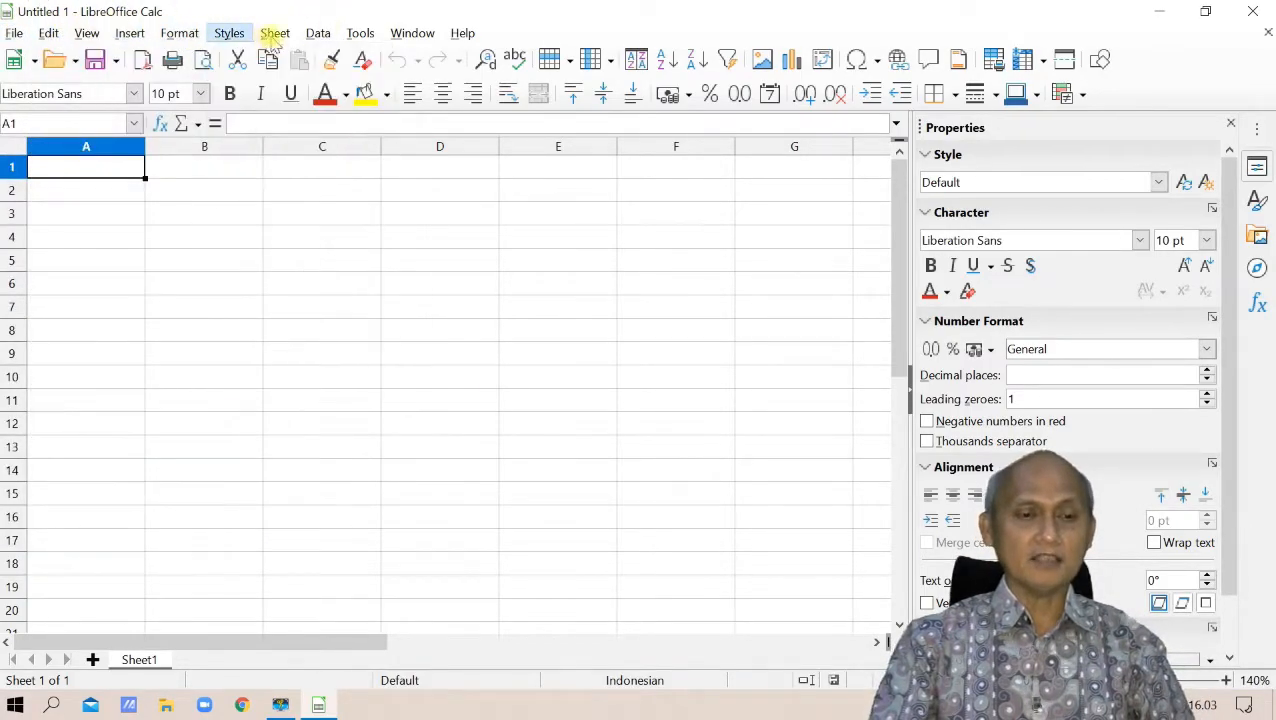
{"action": "left_click", "coordinate": [460, 36]}
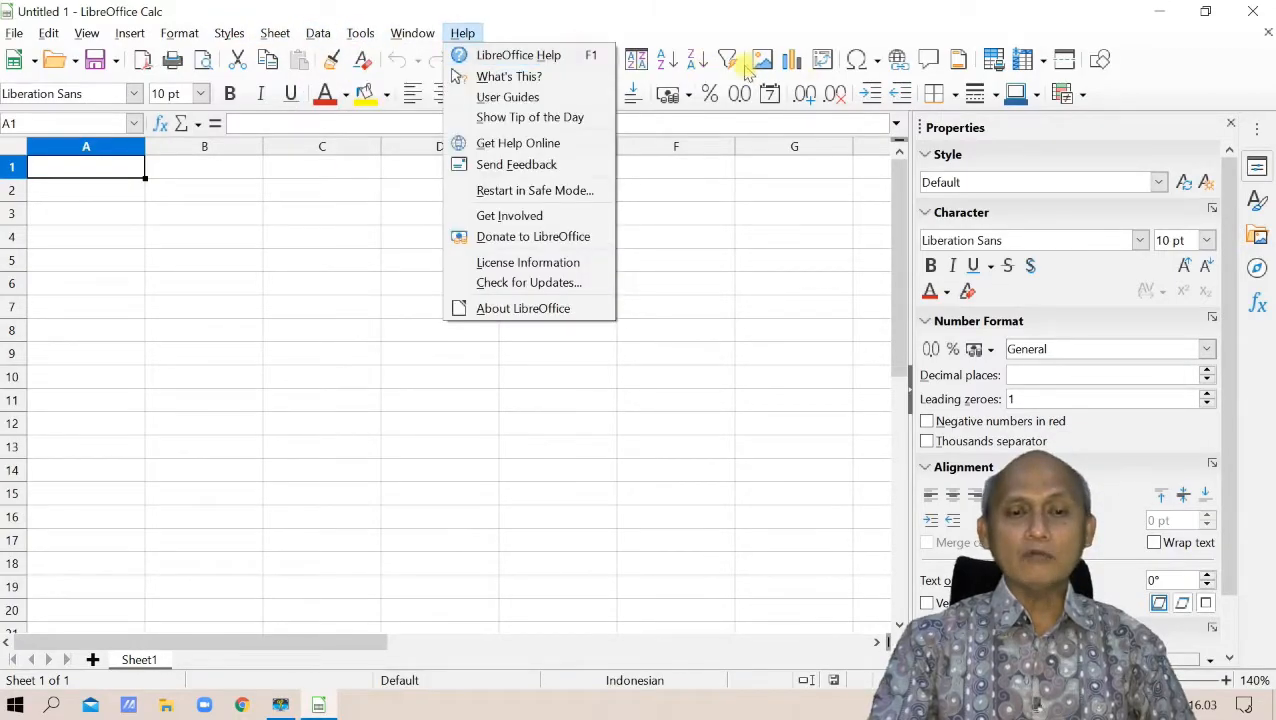
{"action": "left_click", "coordinate": [745, 15]}
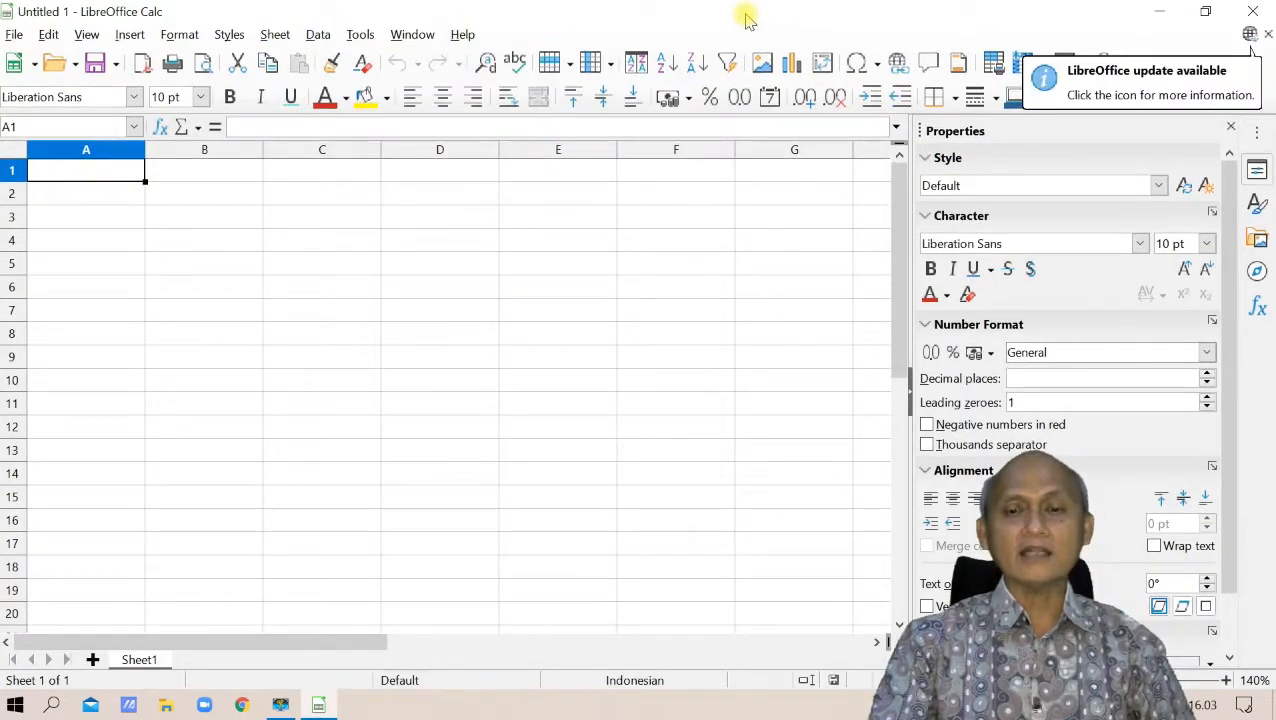
{"action": "left_click", "coordinate": [578, 211]}
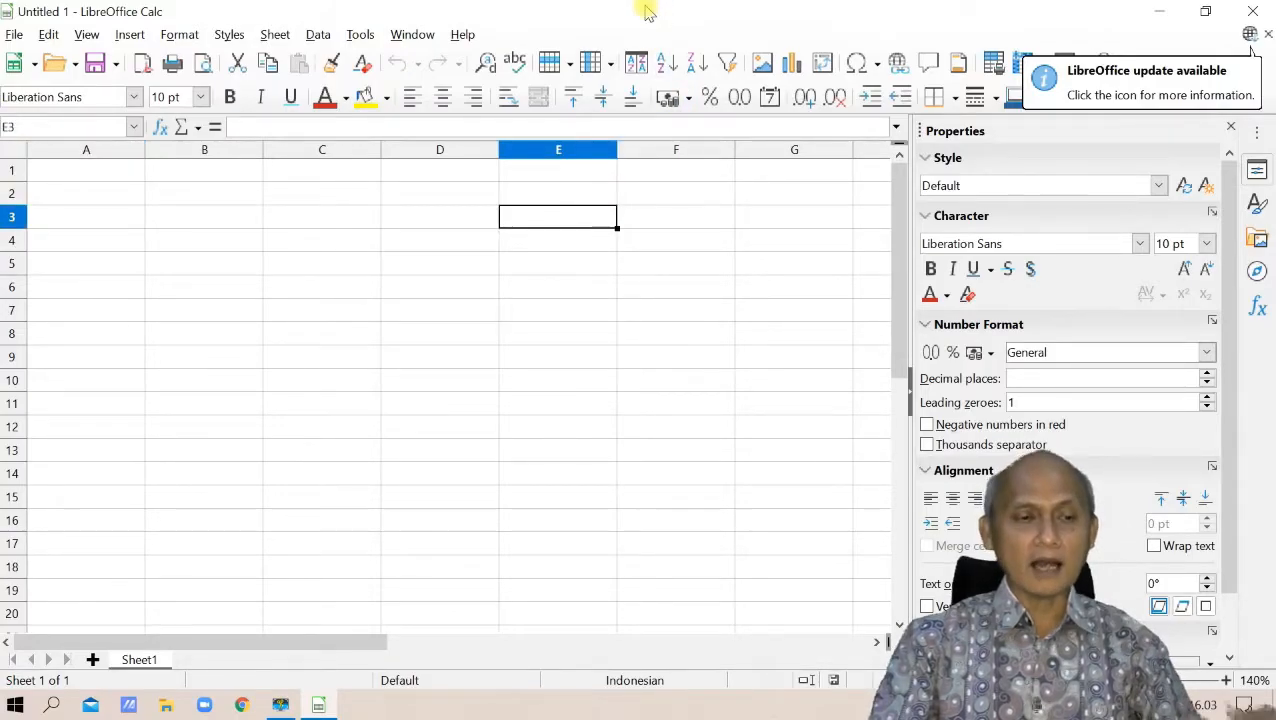
Switch the user interface layout to Tabbed.
{"action": "left_click", "coordinate": [87, 35]}
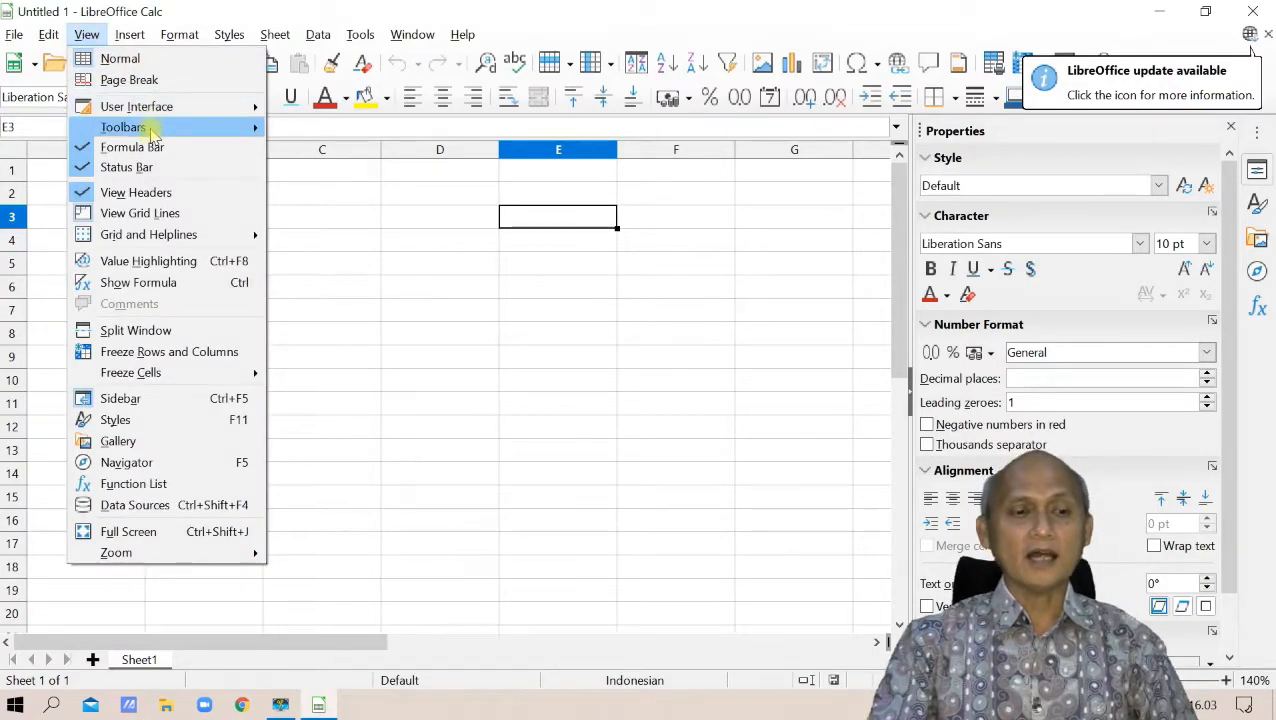
{"action": "mouse_move", "coordinate": [151, 130]}
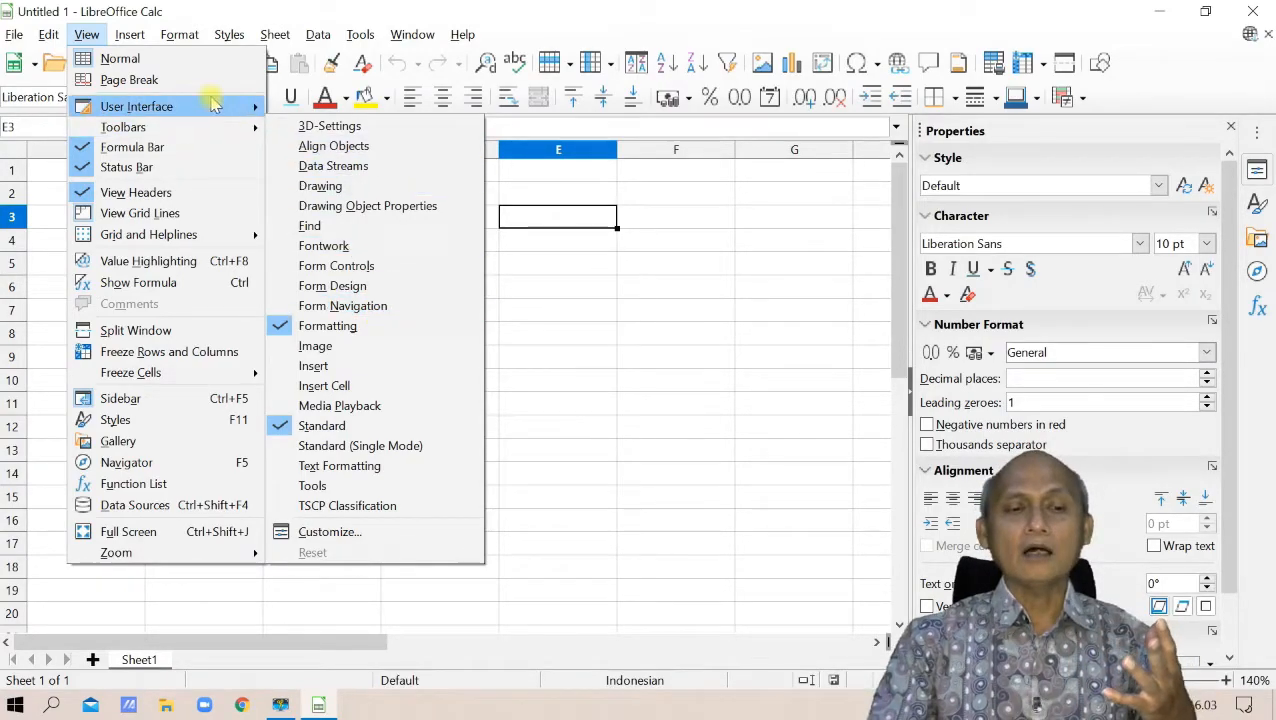
{"action": "mouse_move", "coordinate": [212, 104]}
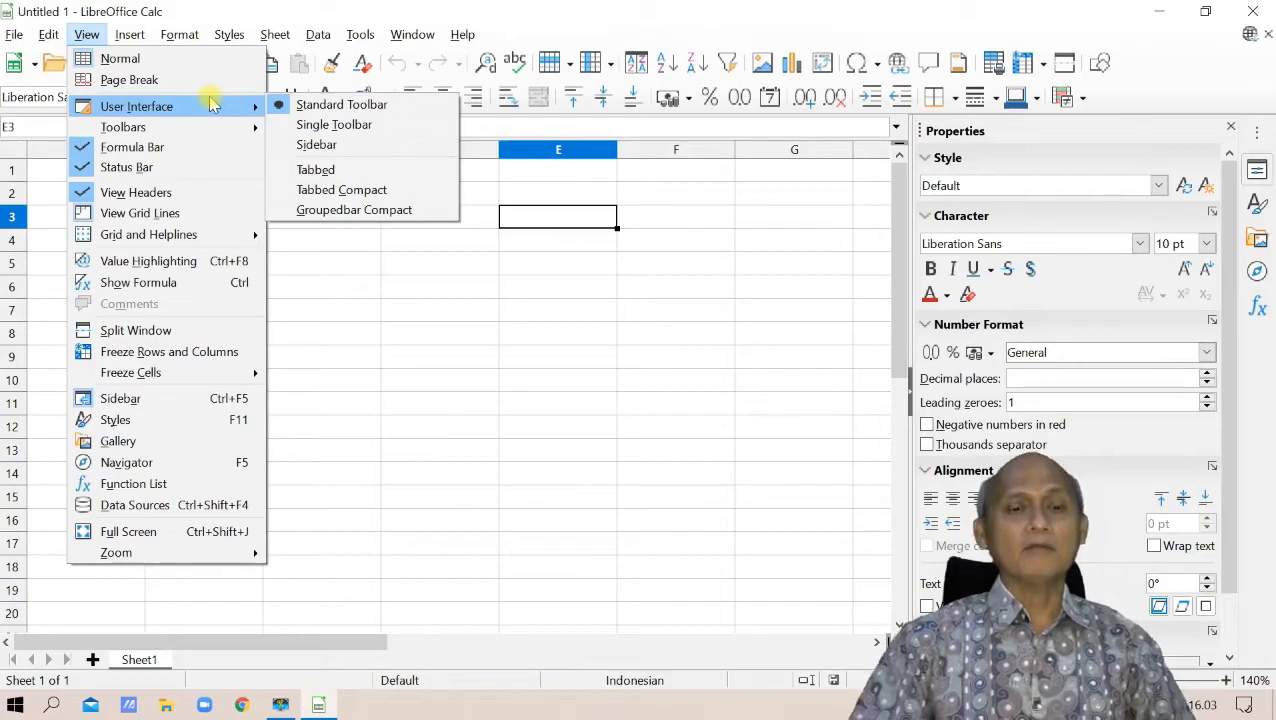
{"action": "left_click", "coordinate": [345, 172]}
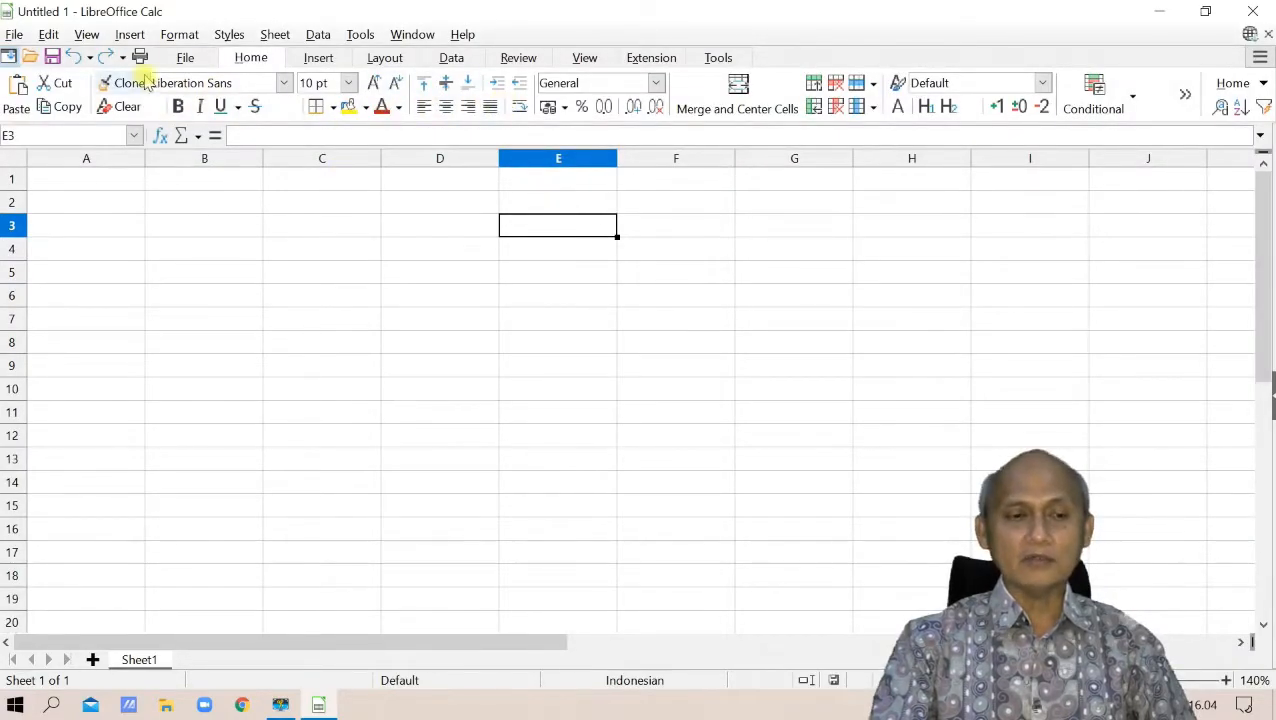
Look through the File, Home, Insert and Layout command sets of the tabbed interface.
{"action": "left_click", "coordinate": [186, 58]}
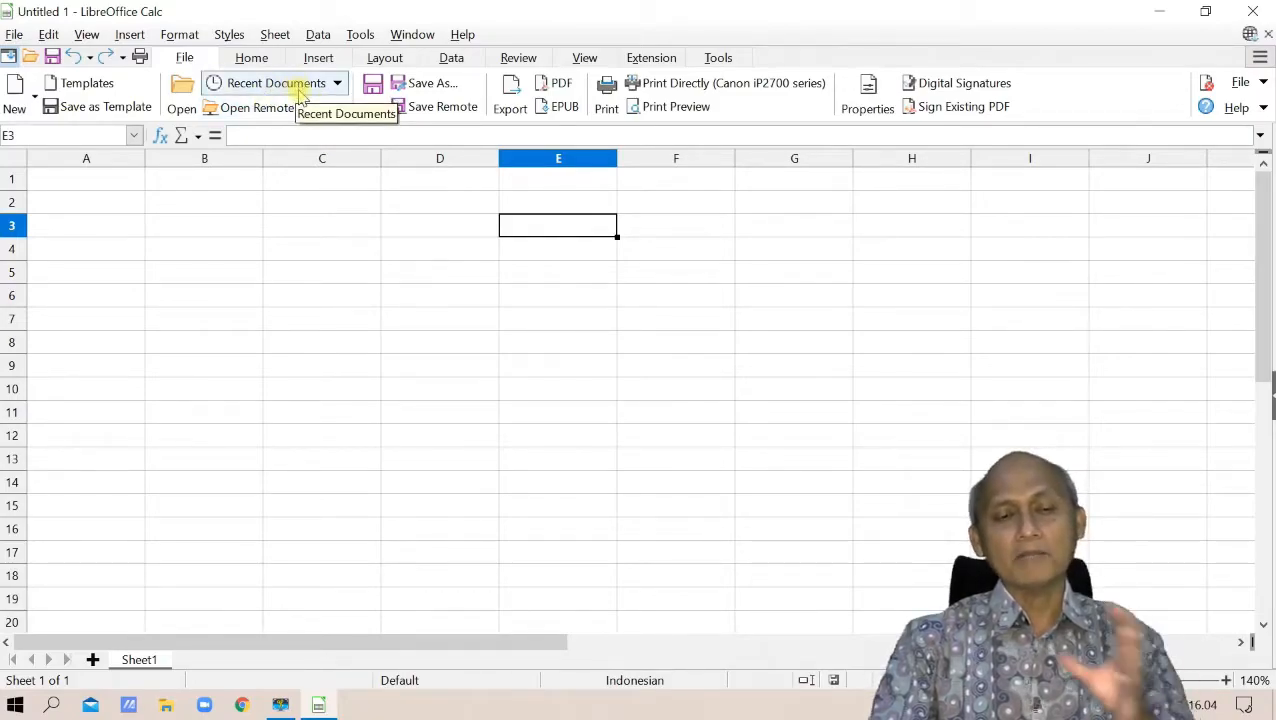
{"action": "left_click", "coordinate": [250, 58]}
{"action": "left_click", "coordinate": [318, 57]}
{"action": "left_click", "coordinate": [383, 57]}
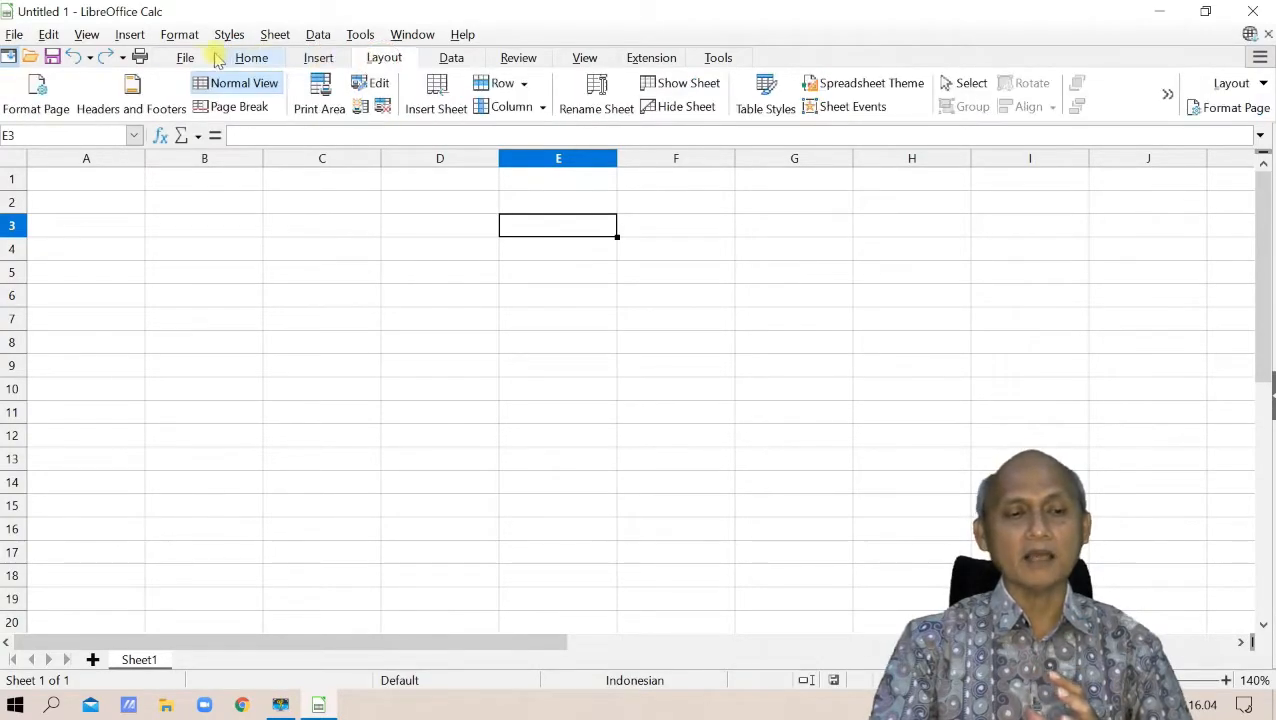
{"action": "left_click", "coordinate": [187, 58]}
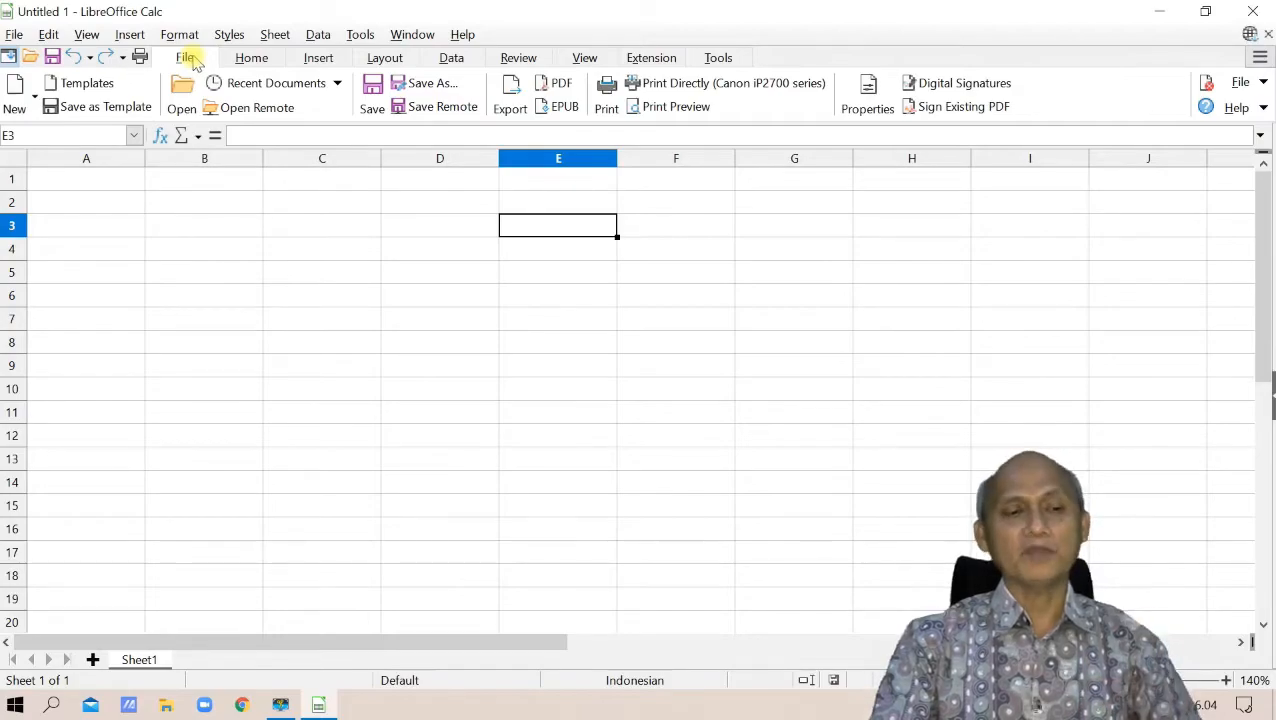
Switch the user interface layout back to Standard Toolbar.
{"action": "left_click", "coordinate": [86, 35]}
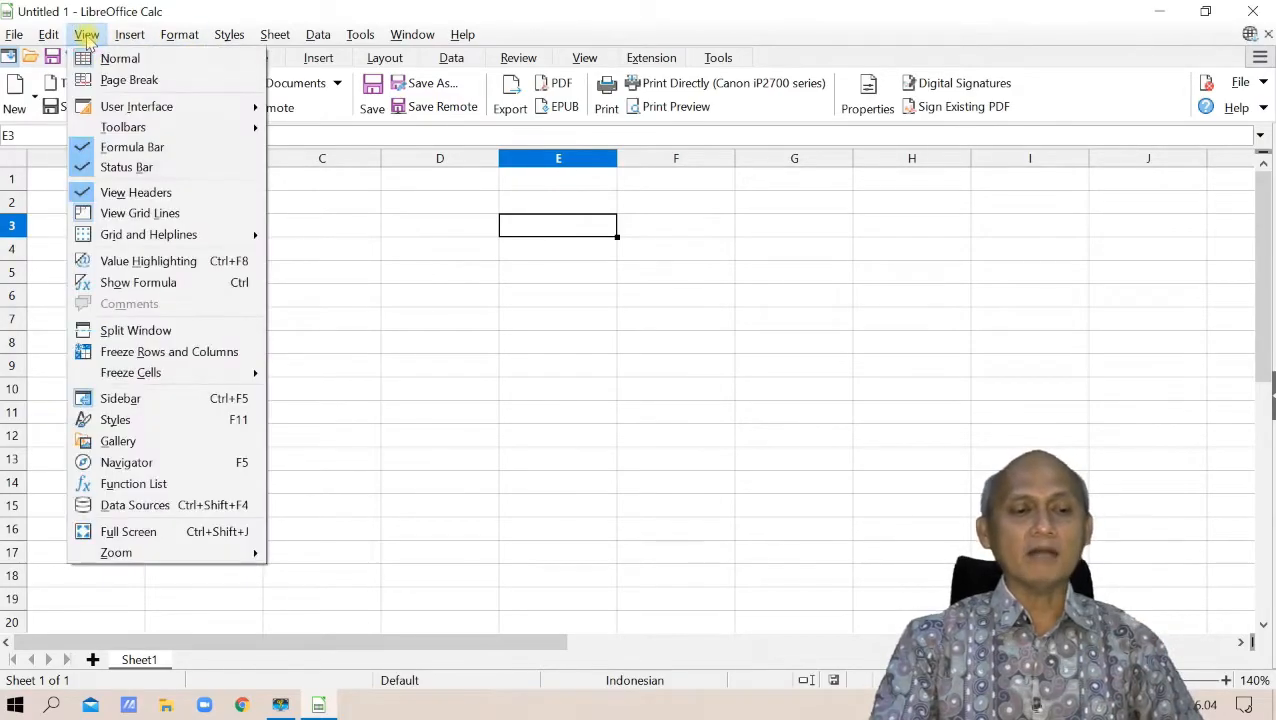
{"action": "mouse_move", "coordinate": [140, 108]}
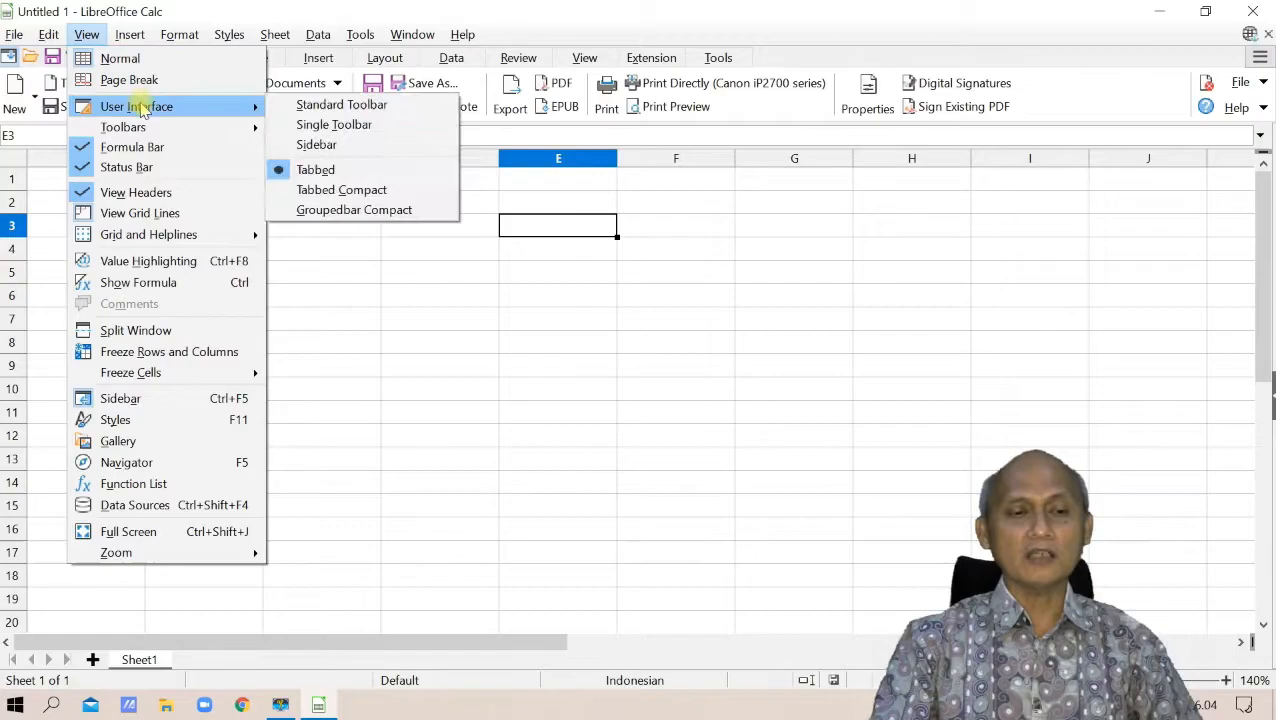
{"action": "left_click", "coordinate": [330, 106]}
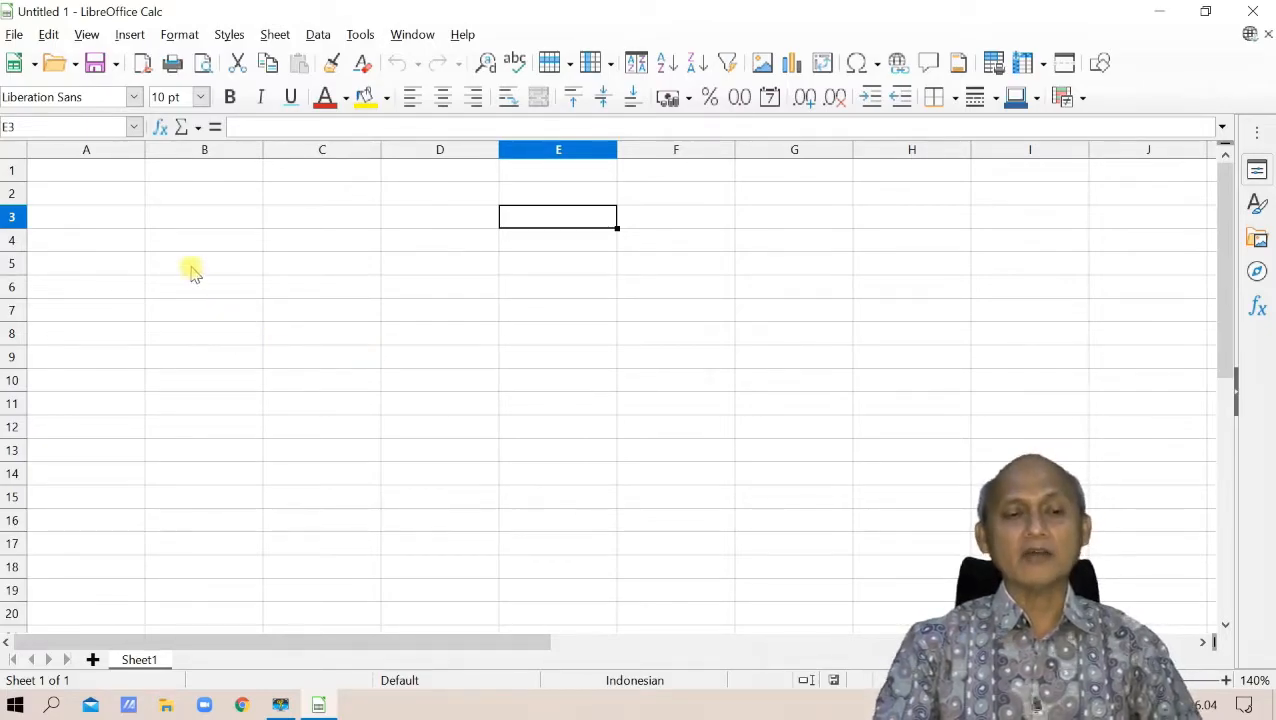
Check the extent of the sheet by jumping to its last row and last column, and return to cell A1.
{"action": "left_click", "coordinate": [113, 177]}
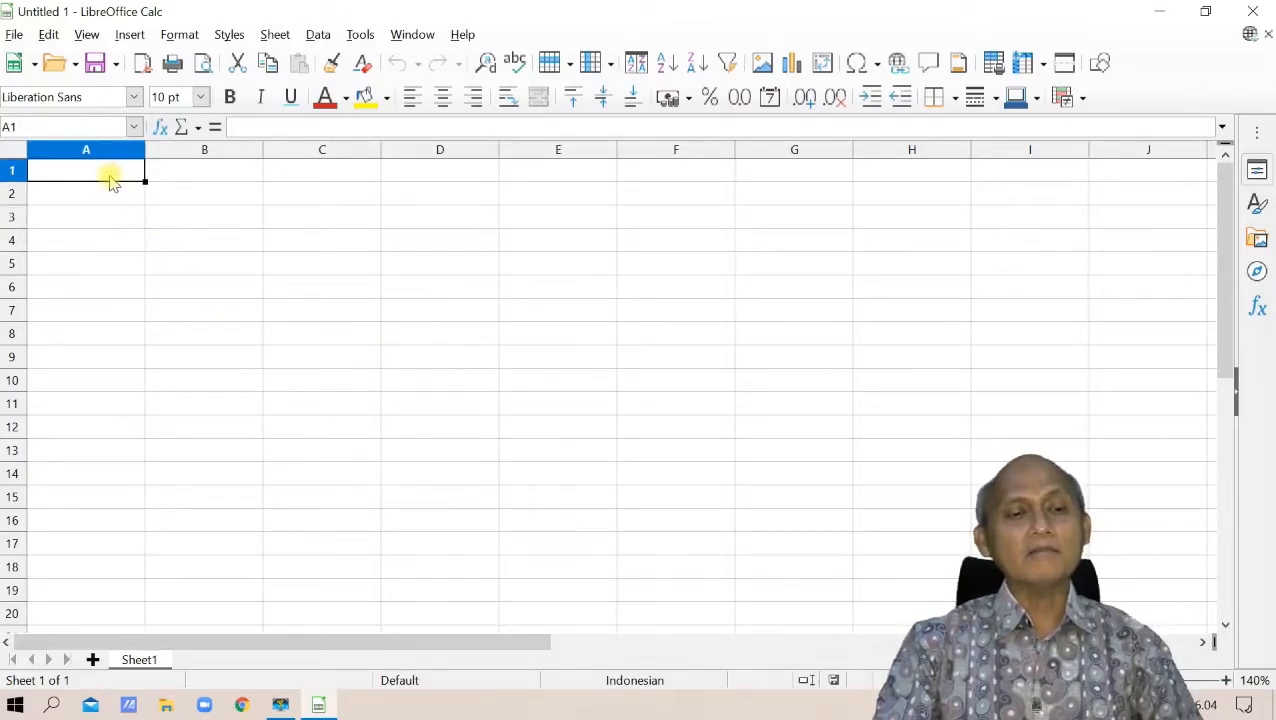
{"action": "key", "text": "Down"}
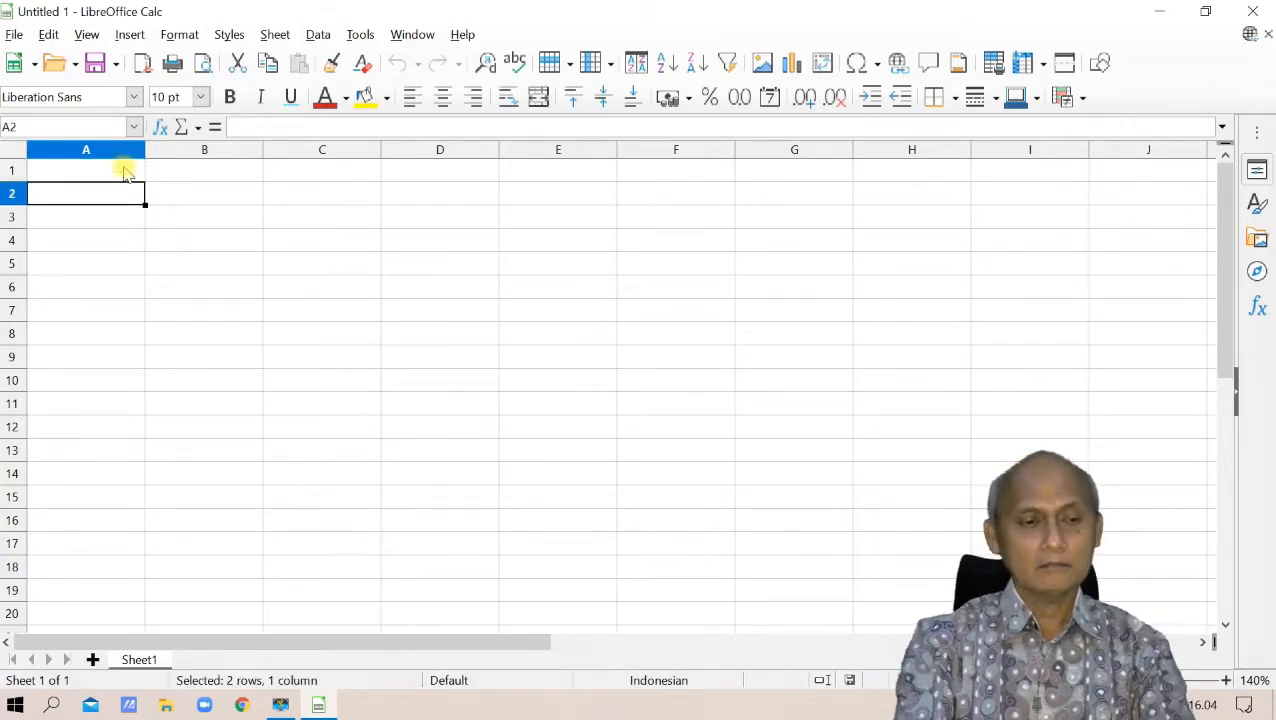
{"action": "key", "text": "ctrl+Down"}
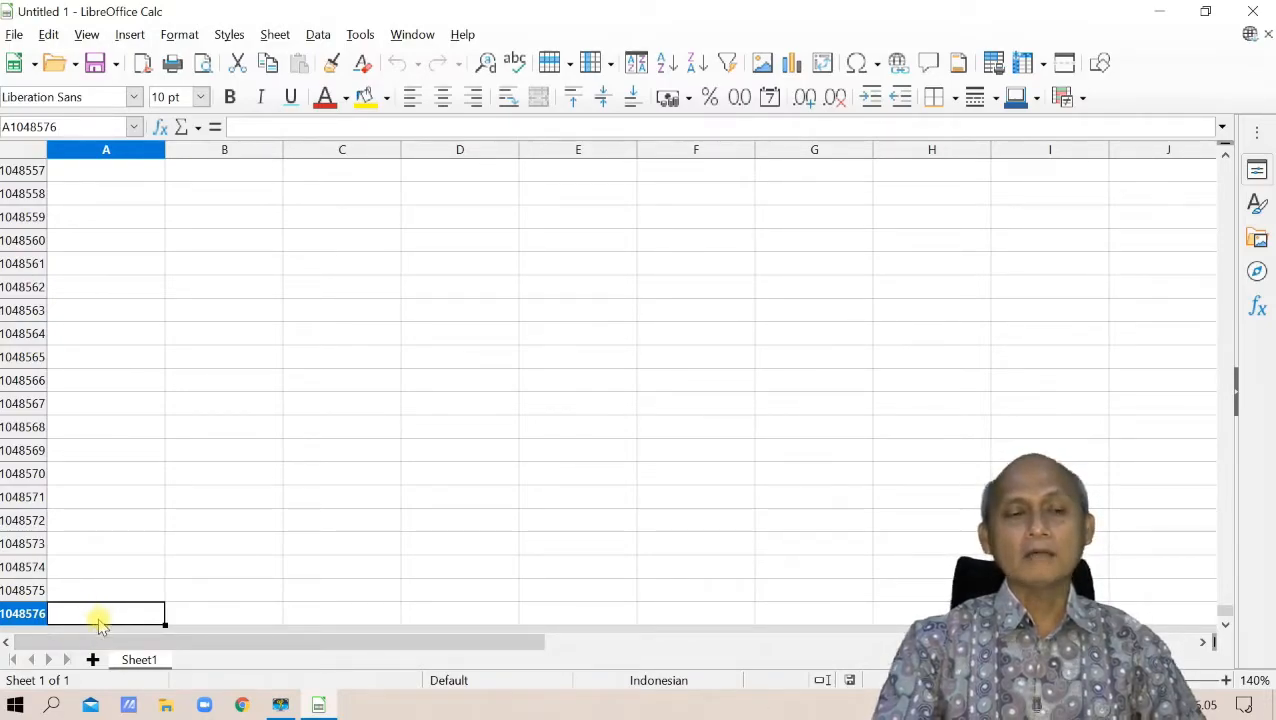
{"action": "left_click", "coordinate": [106, 174]}
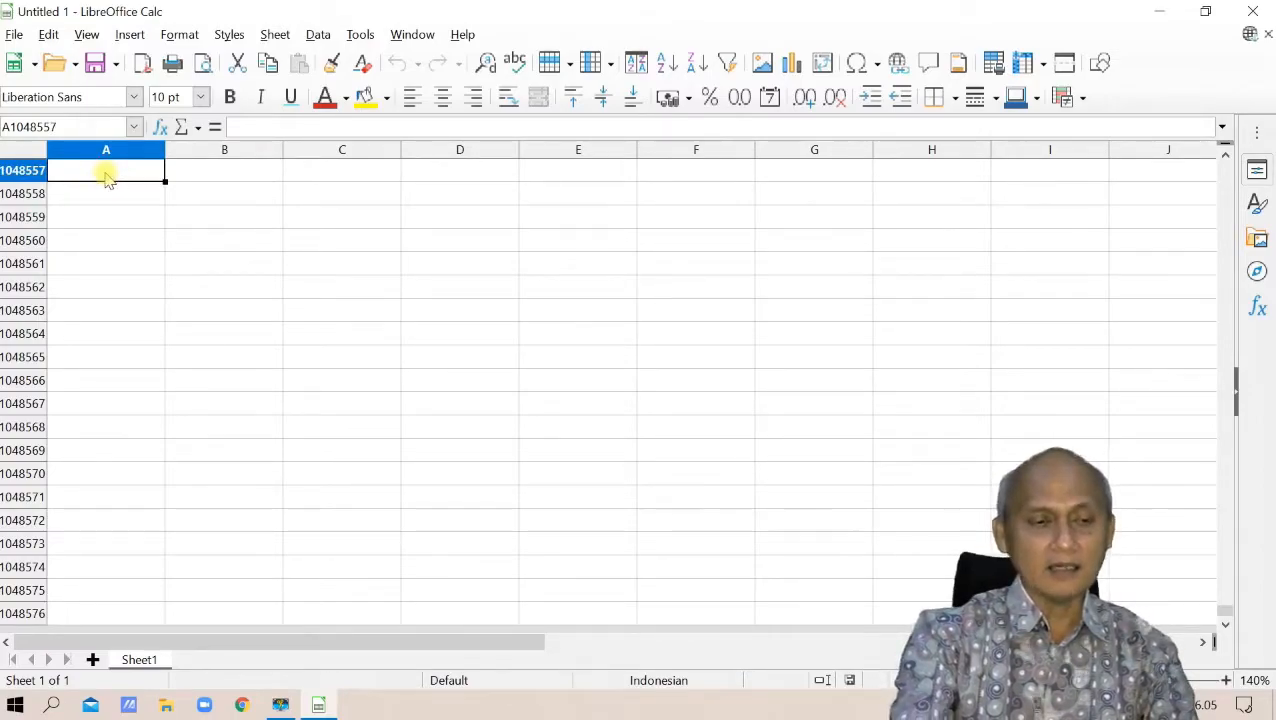
{"action": "key", "text": "ctrl+Up"}
{"action": "key", "text": "ctrl+Right"}
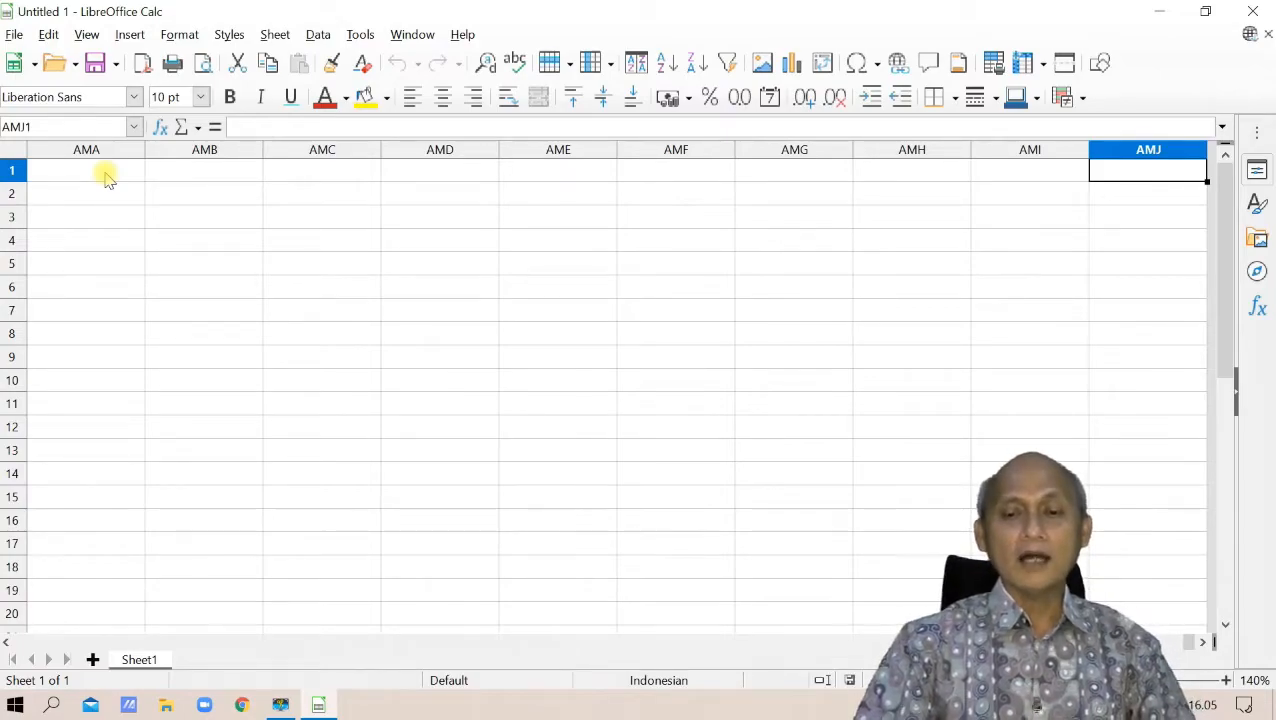
{"action": "key", "text": "ctrl+Left"}
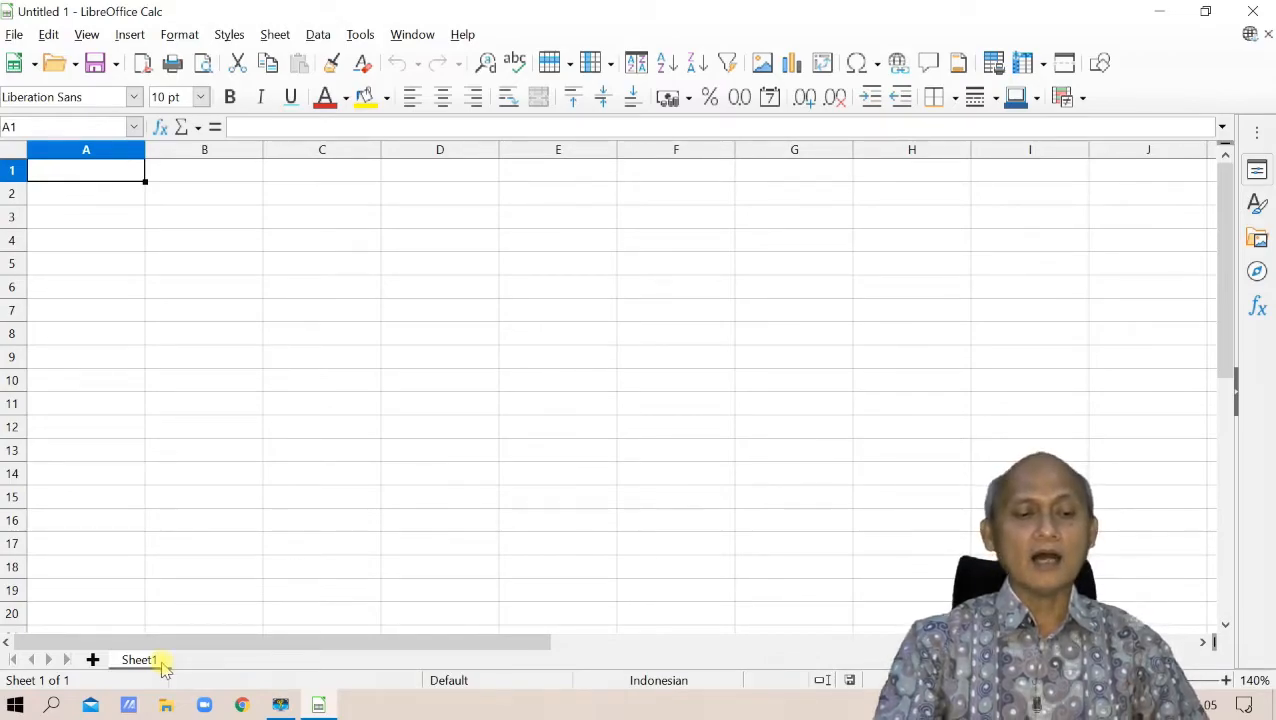
Add two new sheets to the workbook.
{"action": "left_click", "coordinate": [92, 659]}
{"action": "left_click", "coordinate": [92, 659]}
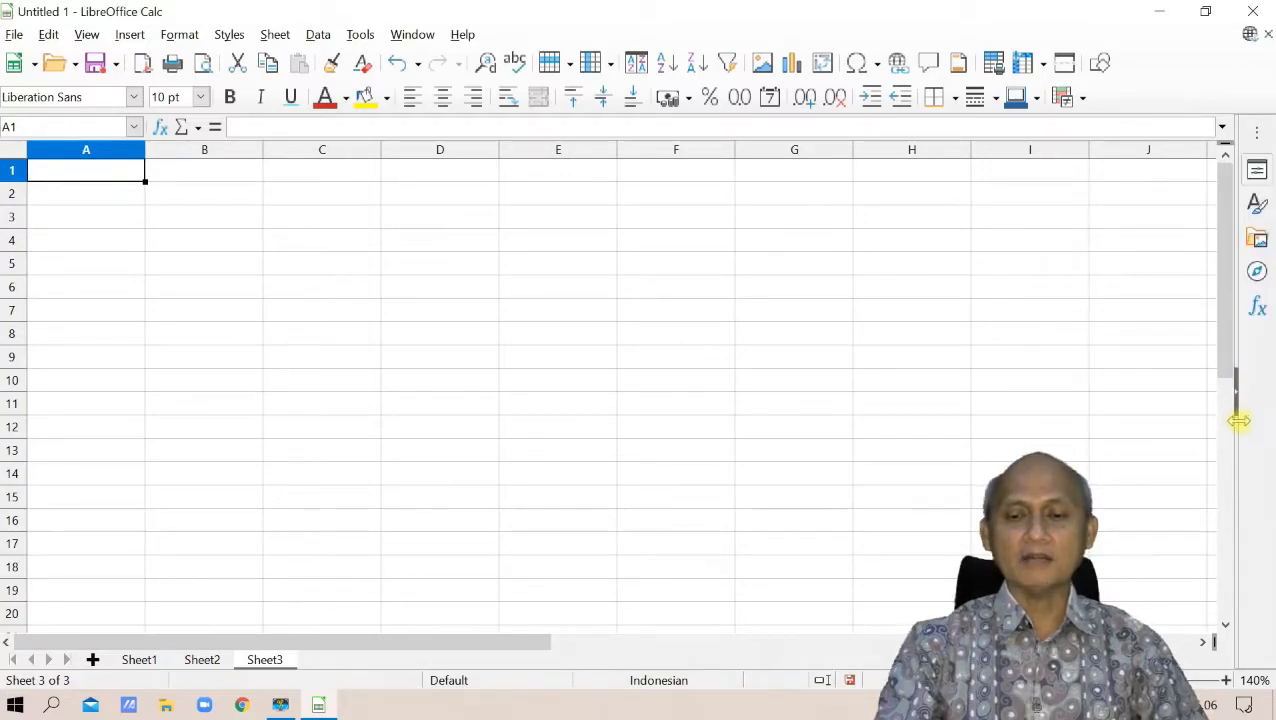
Expand the sidebar and show its Styles and Gallery decks in turn.
{"action": "left_click", "coordinate": [1236, 414]}
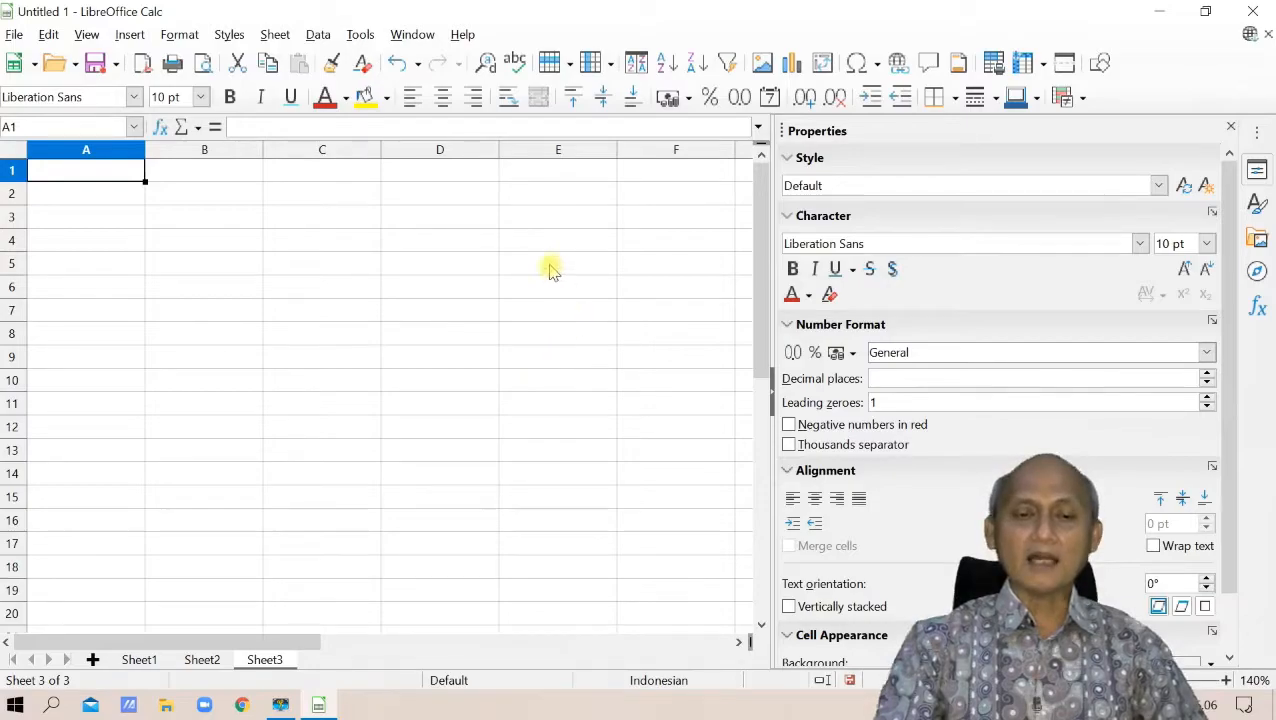
{"action": "left_click", "coordinate": [167, 194]}
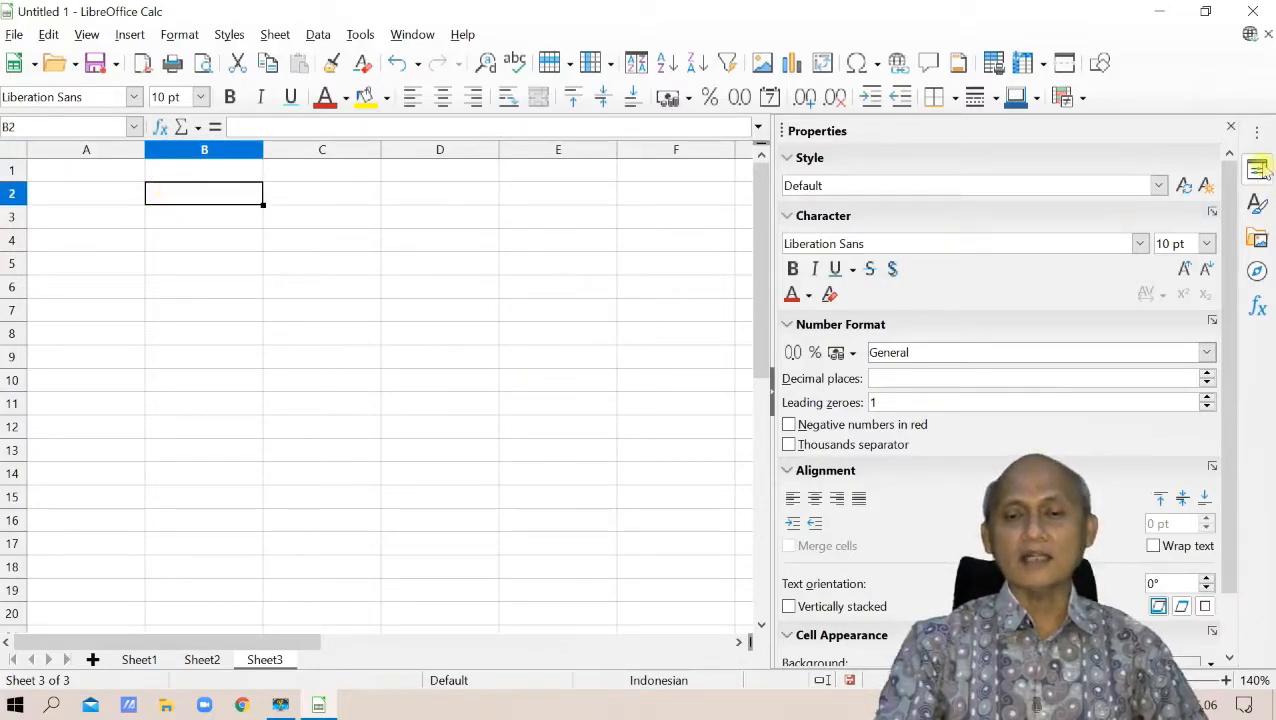
{"action": "left_click", "coordinate": [1257, 133]}
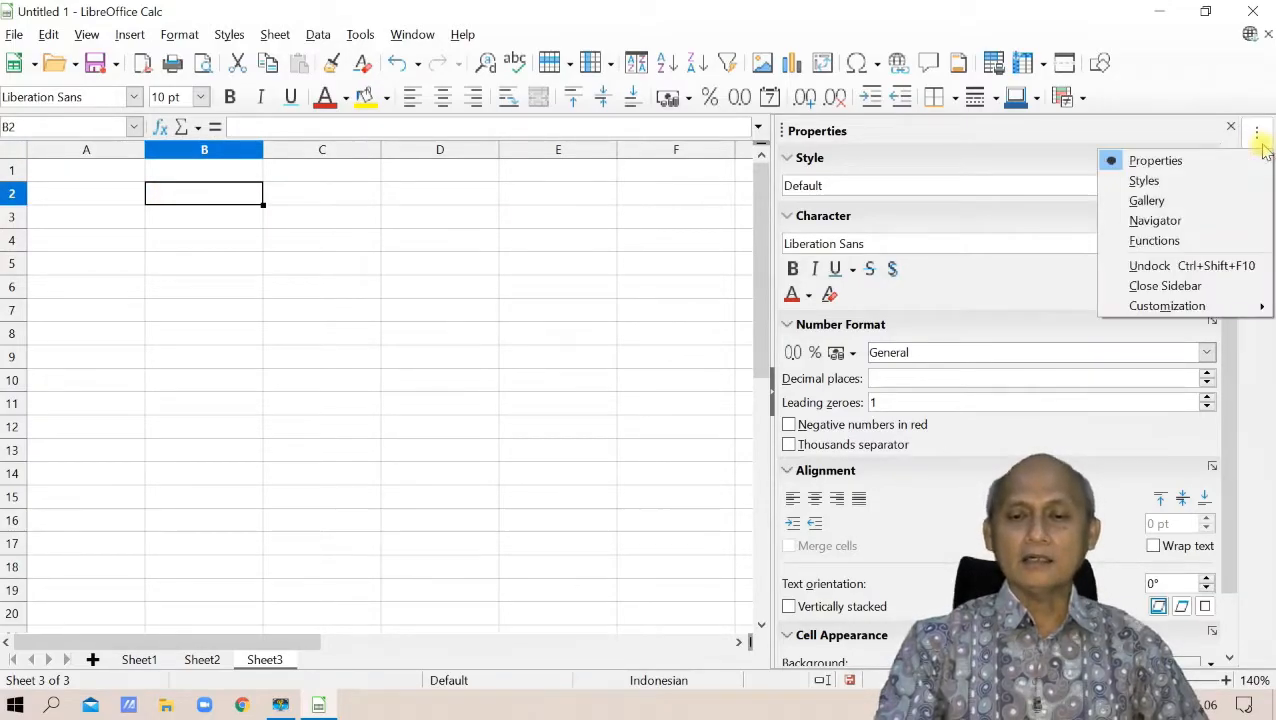
{"action": "left_click", "coordinate": [1165, 180]}
{"action": "left_click", "coordinate": [1257, 136]}
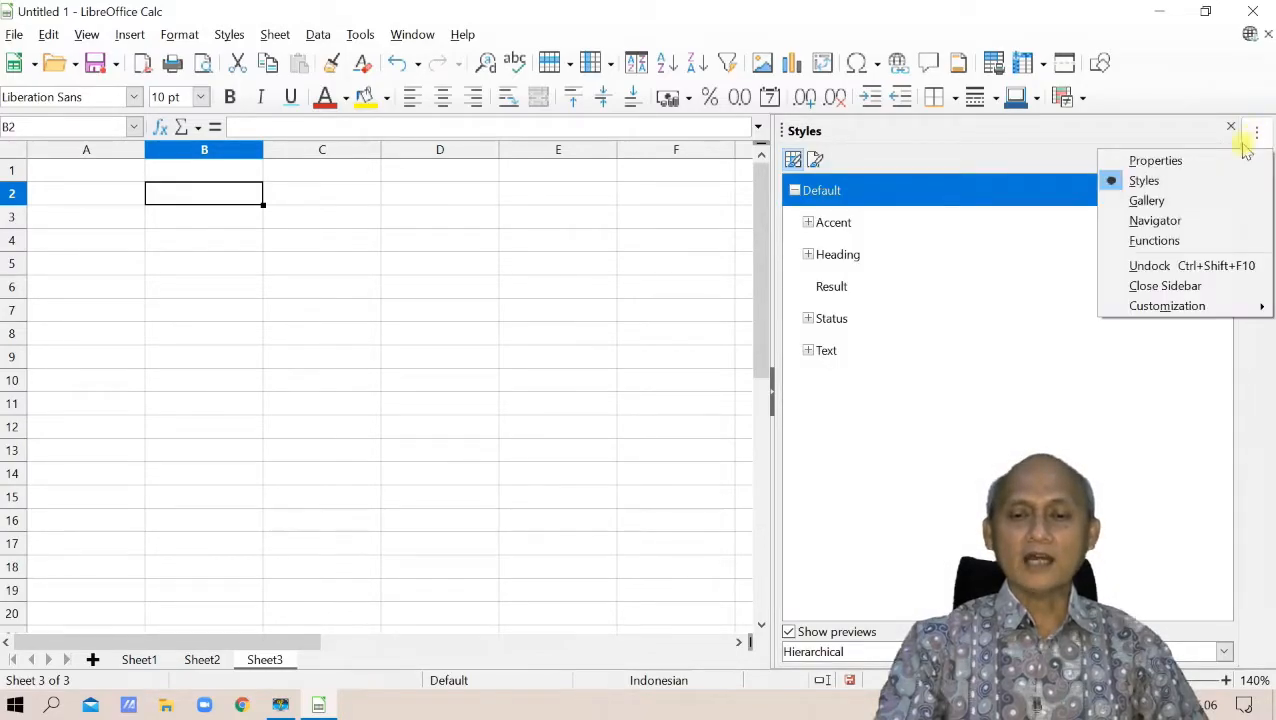
{"action": "left_click", "coordinate": [1136, 199]}
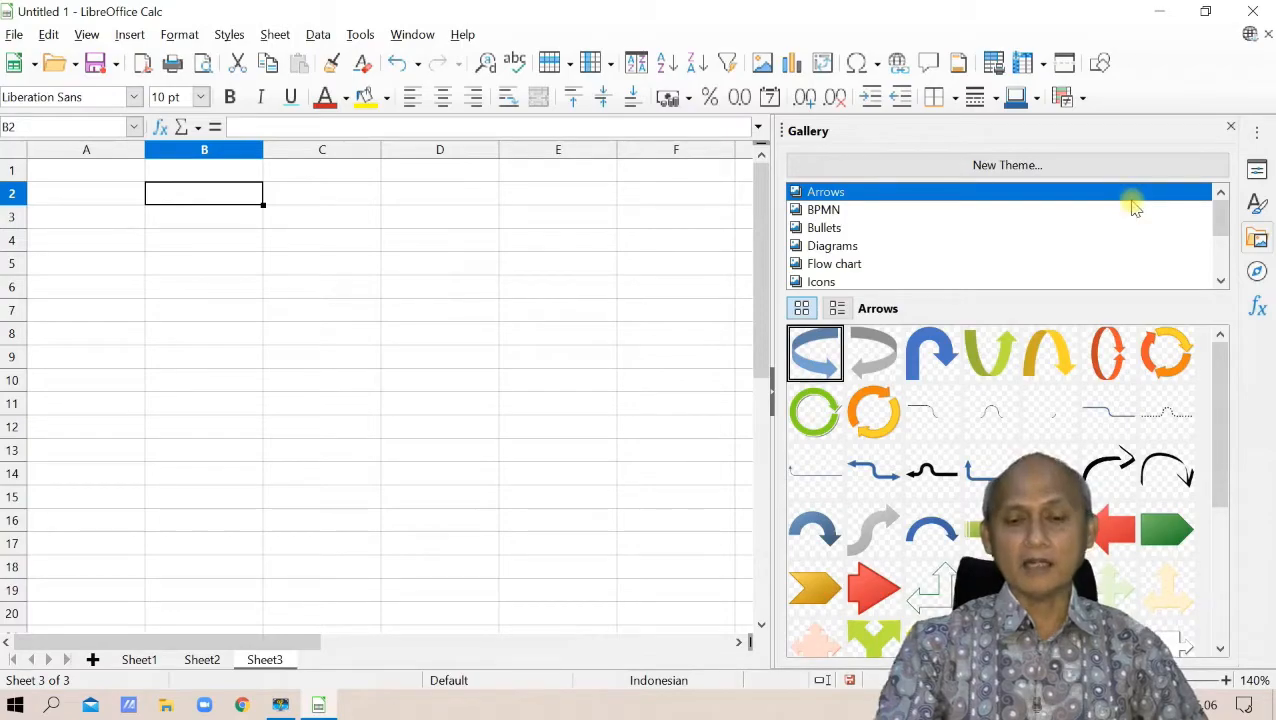
Show the sidebar's Navigator deck, followed by its Functions deck.
{"action": "left_click", "coordinate": [1257, 132]}
{"action": "left_click", "coordinate": [1155, 220]}
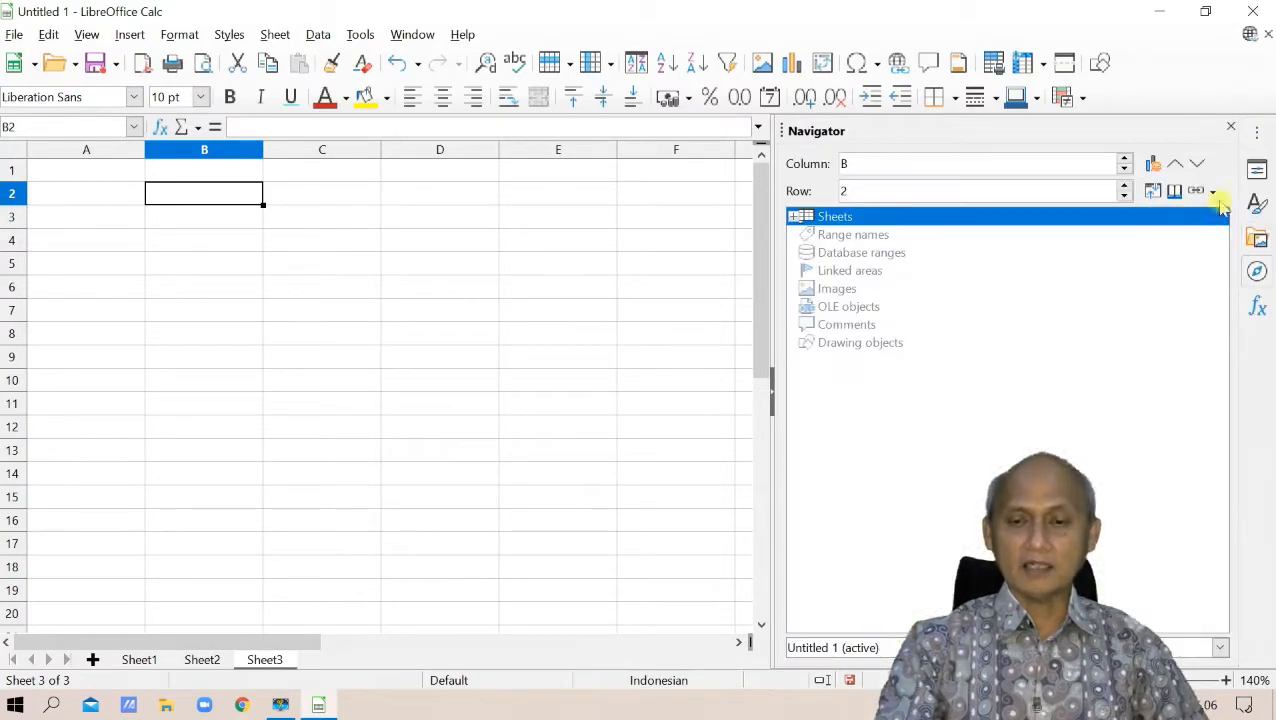
{"action": "left_click", "coordinate": [1257, 132]}
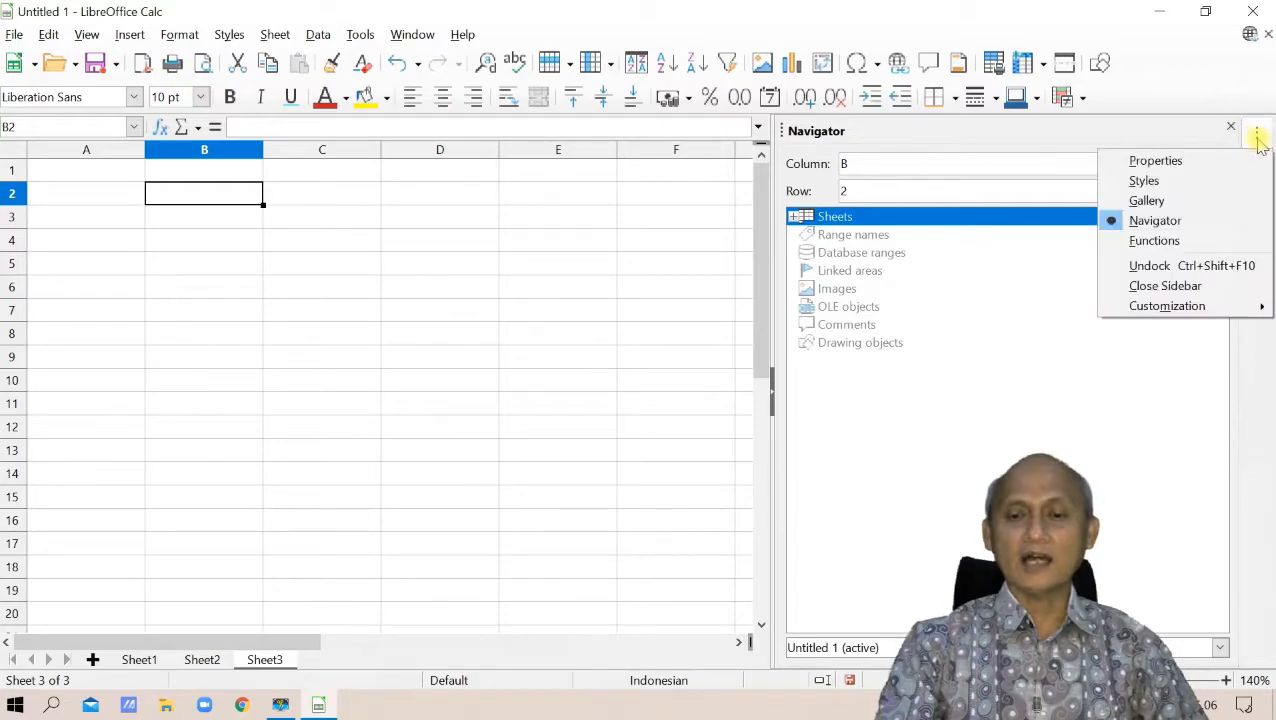
{"action": "left_click", "coordinate": [1162, 242]}
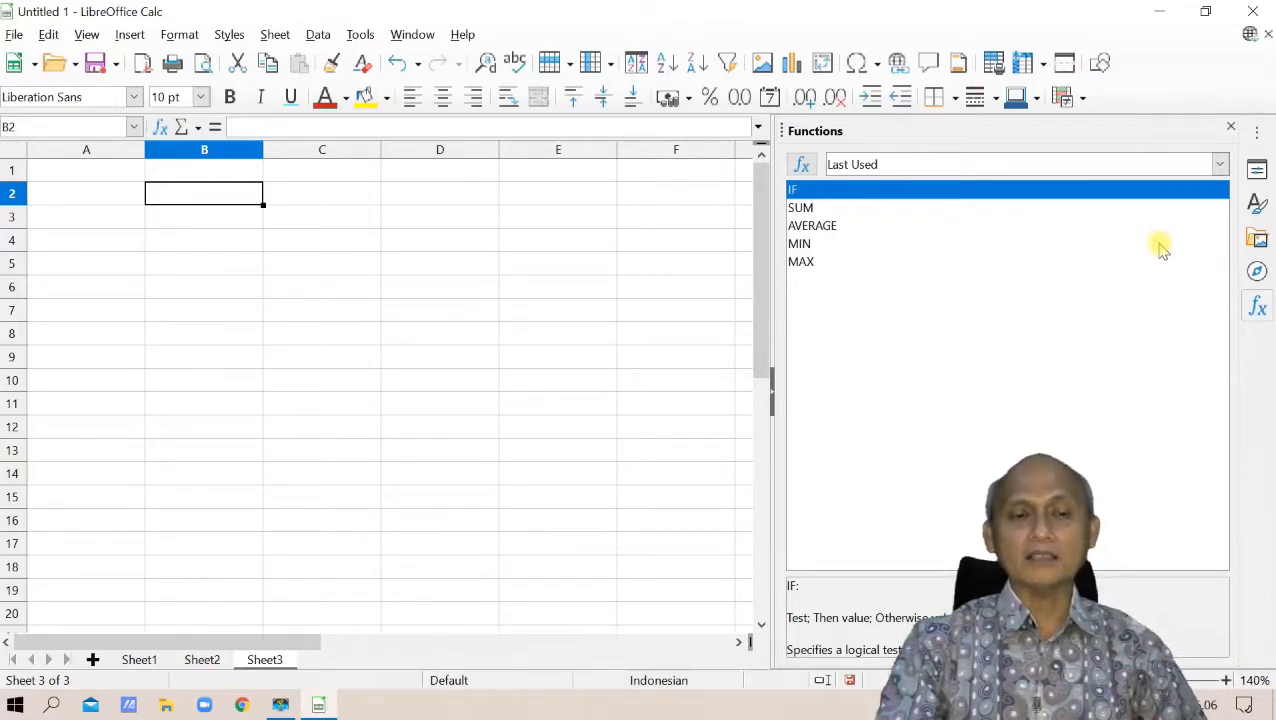
Narrow the sidebar to give the sheet more room.
{"action": "left_click", "coordinate": [1260, 134]}
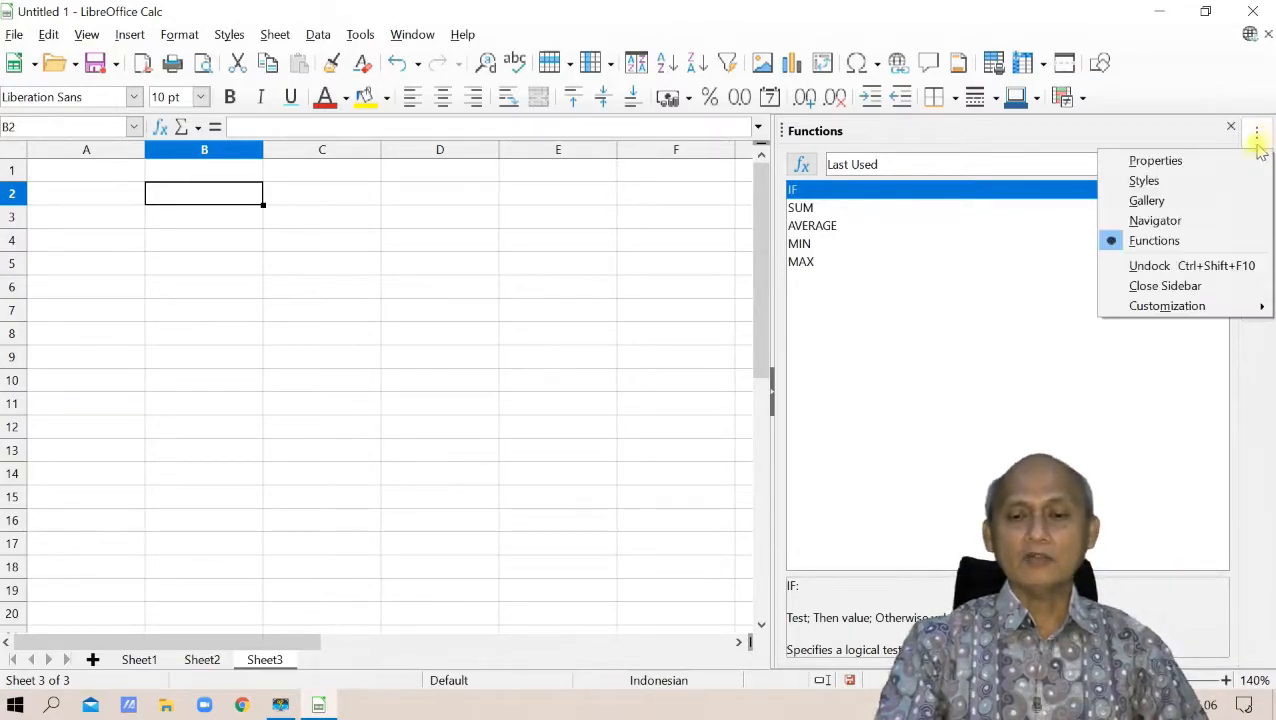
{"action": "left_click", "coordinate": [770, 444]}
{"action": "left_click_drag", "start_coordinate": [771, 446], "coordinate": [990, 460]}
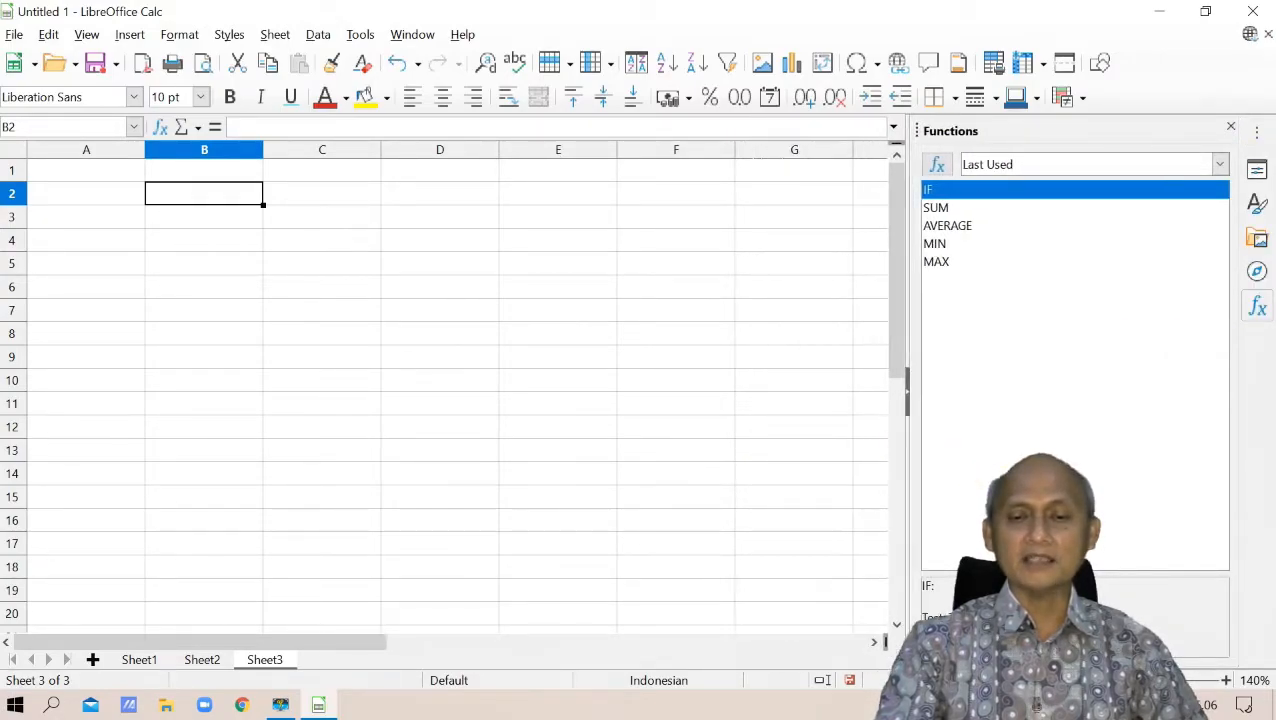
Hide the sidebar and bring it back with its Functions deck beside the sheet.
{"action": "left_click", "coordinate": [906, 394]}
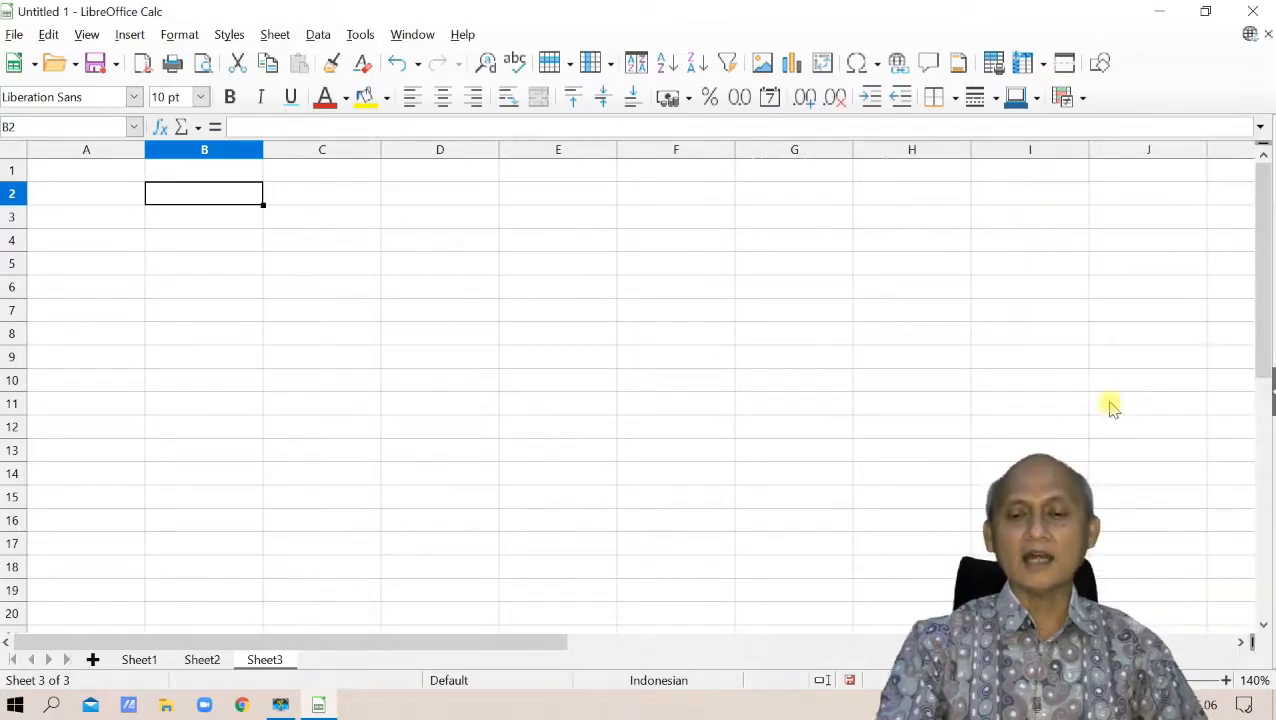
{"action": "left_click", "coordinate": [1269, 398]}
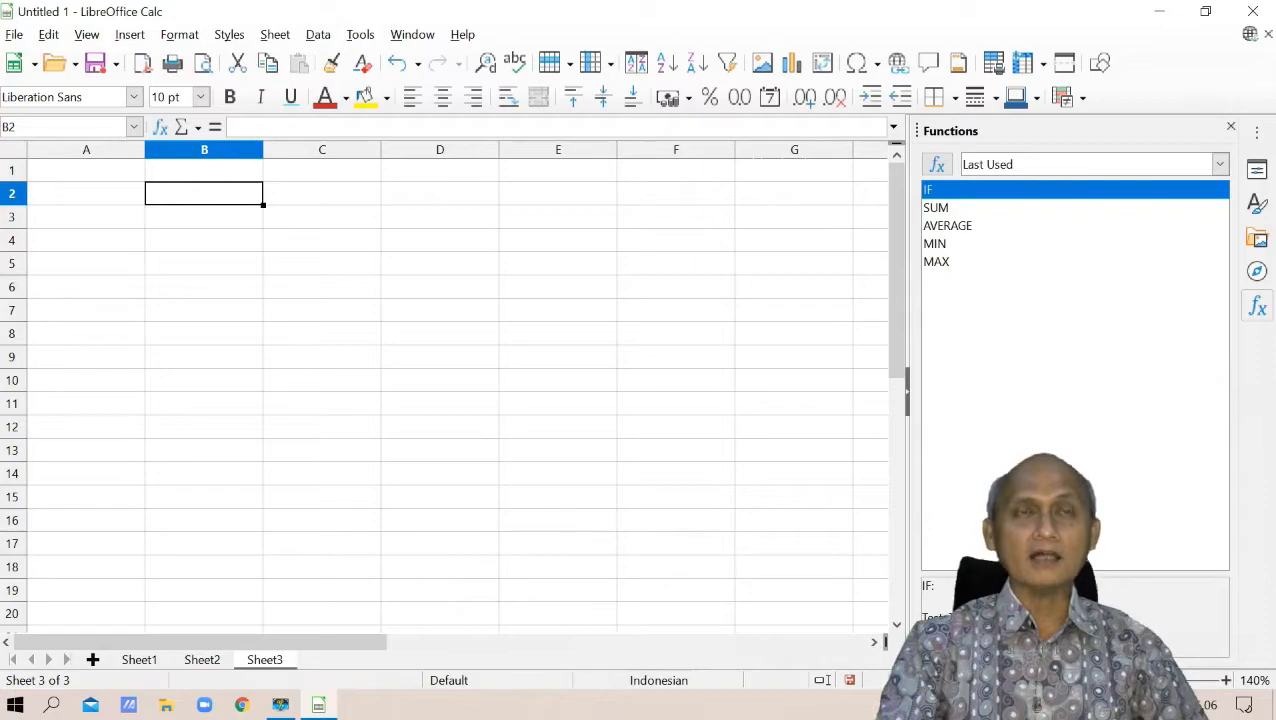
Try smaller and larger zoom levels on Sheet3, settling on 130%.
{"action": "mouse_move", "coordinate": [1170, 681]}
{"action": "left_mouse_down"}
{"action": "mouse_move", "coordinate": [1185, 682]}
{"action": "mouse_move", "coordinate": [1170, 681]}
{"action": "left_mouse_up"}
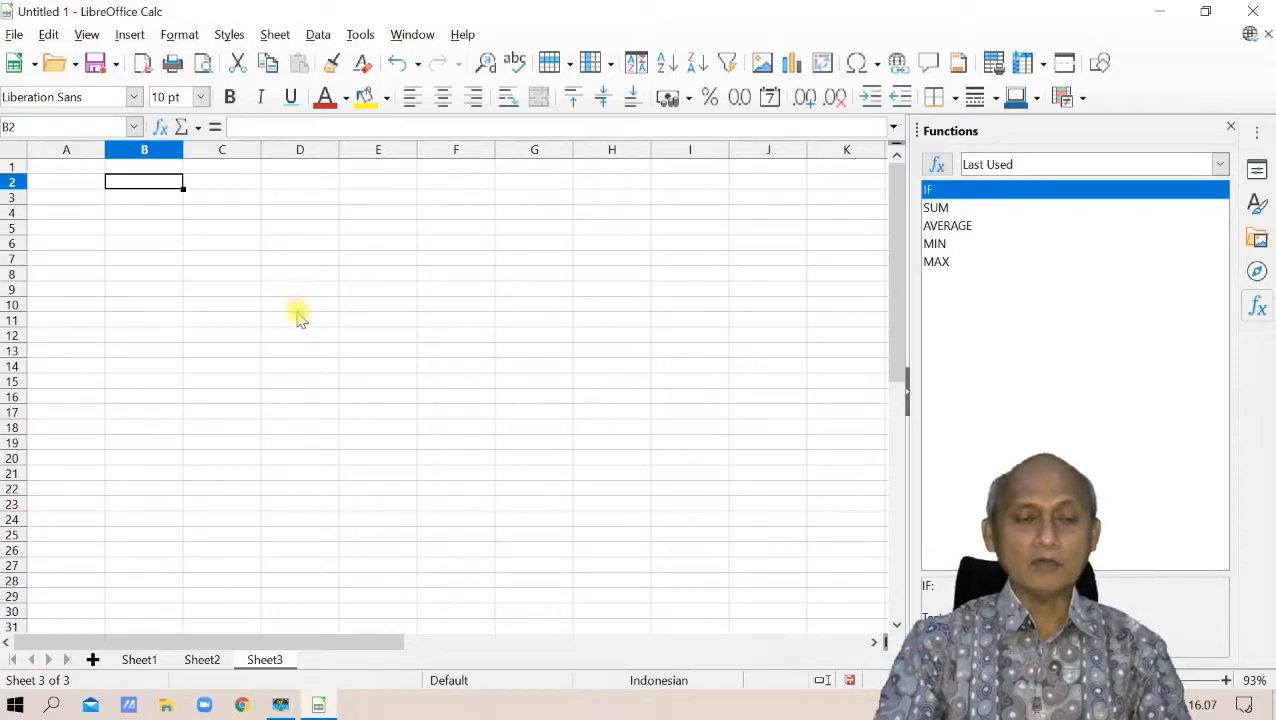
{"action": "scroll", "coordinate": [305, 346], "scroll_direction": "up", "scroll_amount": 2}
{"action": "scroll", "coordinate": [305, 349], "scroll_direction": "up", "scroll_amount": 4}
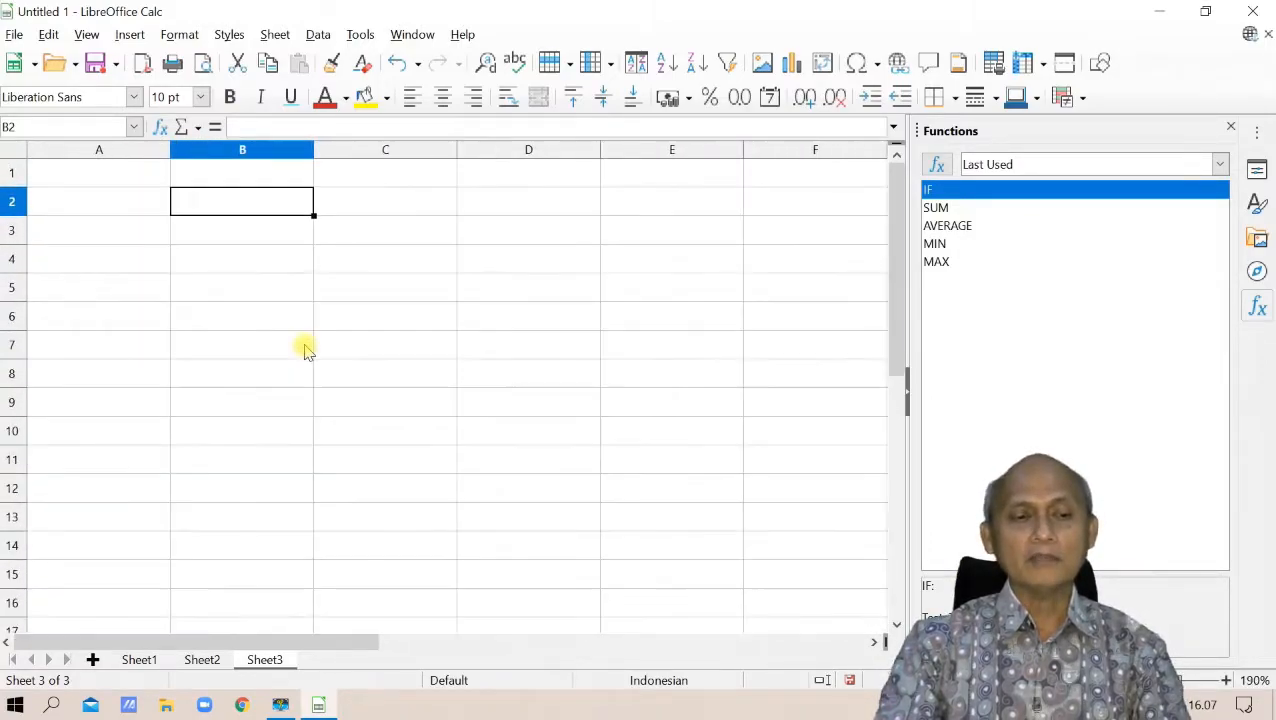
{"action": "scroll", "coordinate": [305, 347], "scroll_direction": "down", "scroll_amount": 2}
{"action": "left_click", "coordinate": [250, 290]}
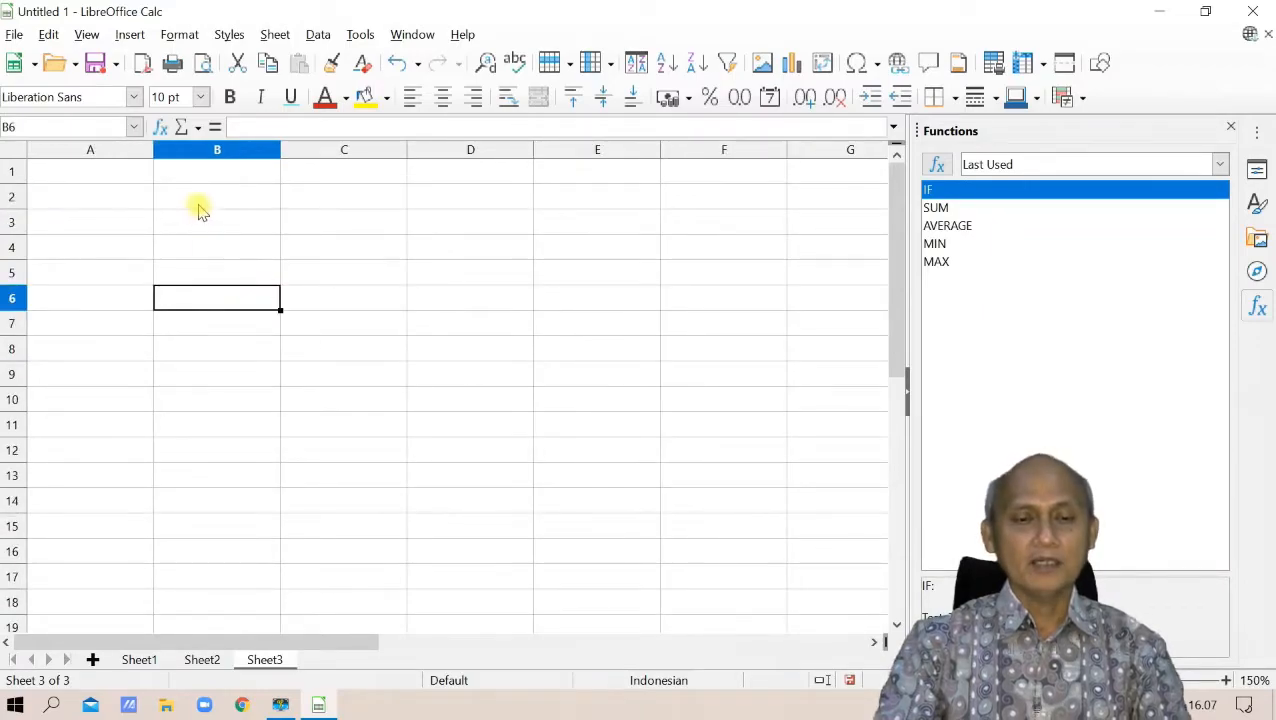
{"action": "scroll", "coordinate": [203, 258], "scroll_direction": "up", "scroll_amount": 4}
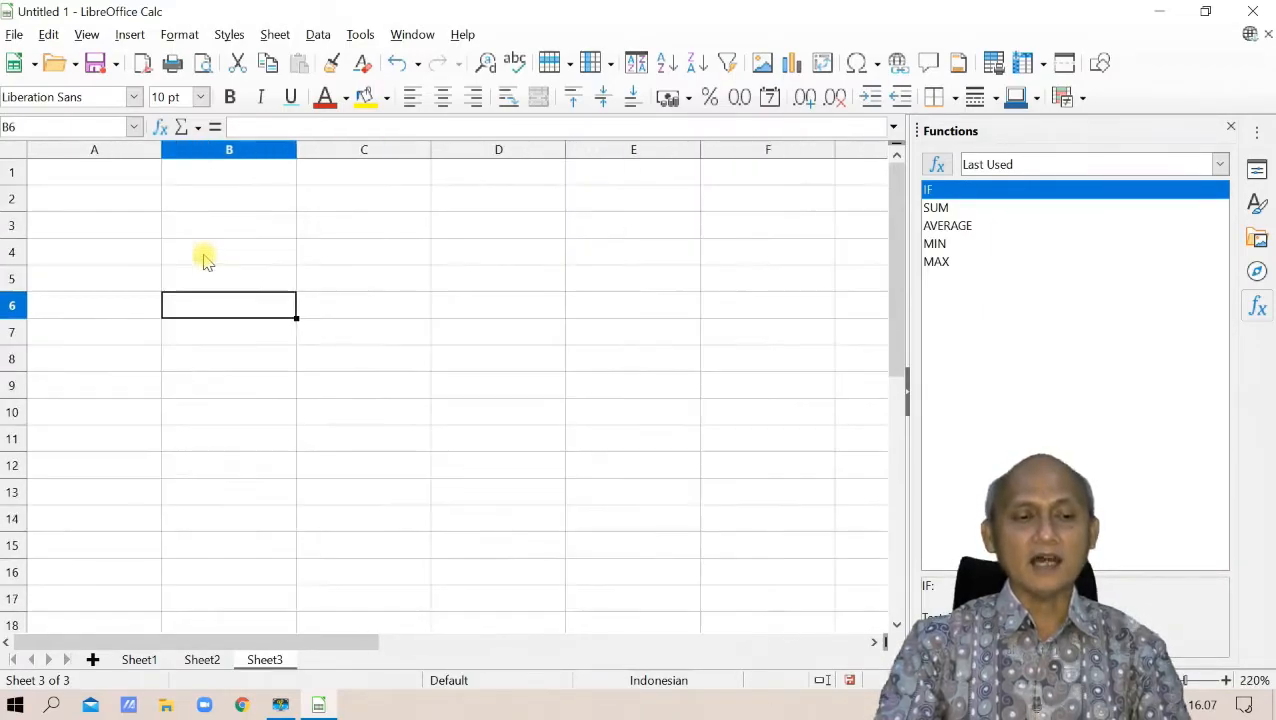
{"action": "scroll", "coordinate": [203, 258], "scroll_direction": "down", "scroll_amount": 5}
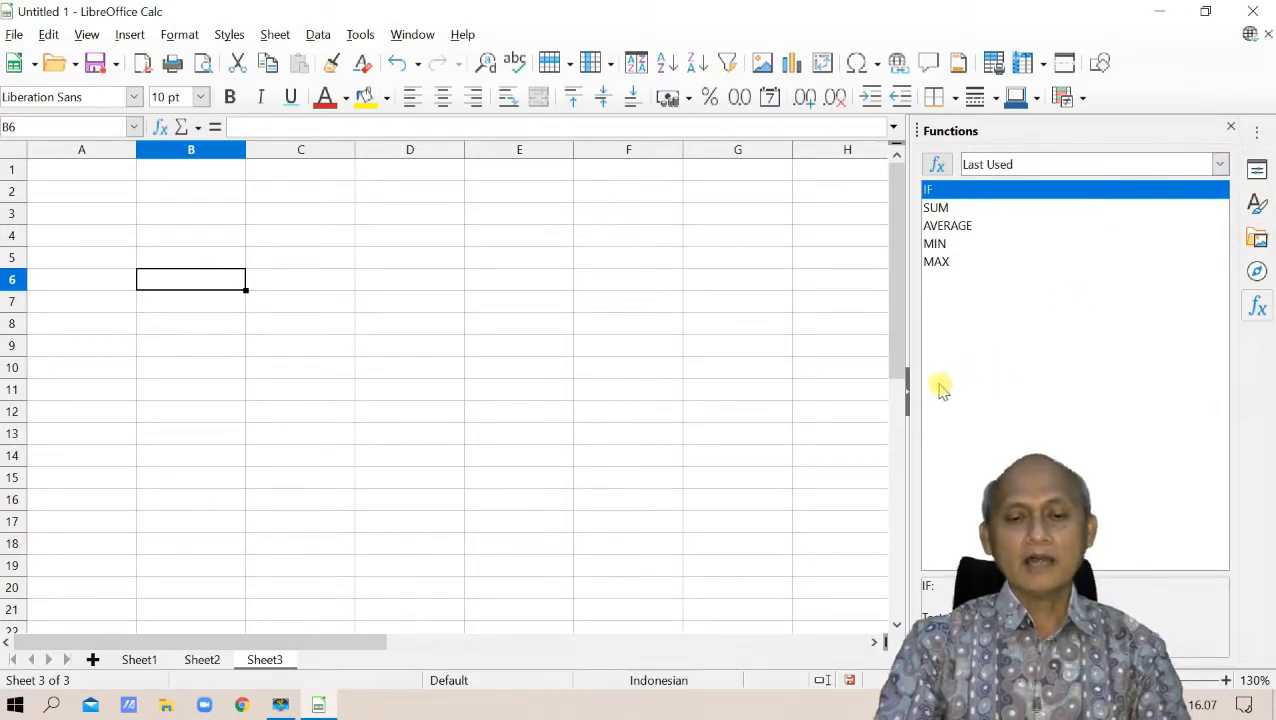
Hide the sidebar and switch to Sheet1.
{"action": "left_click", "coordinate": [907, 395]}
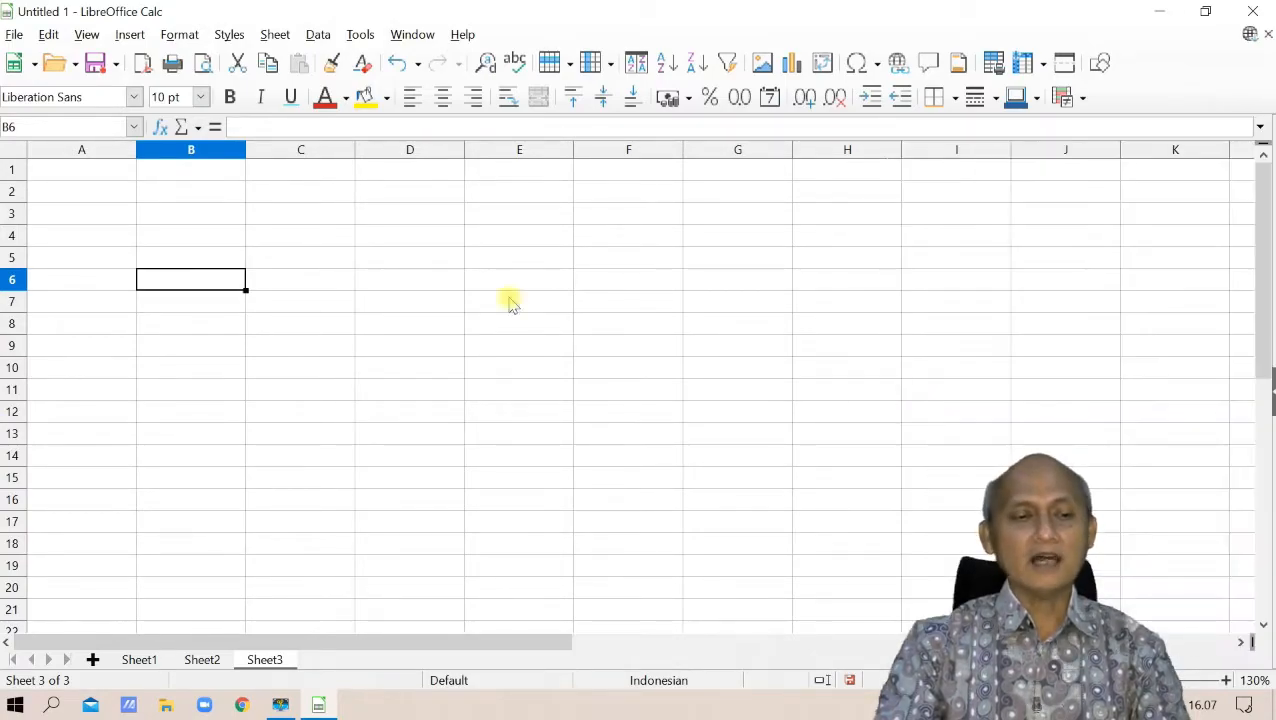
{"action": "left_click", "coordinate": [182, 195]}
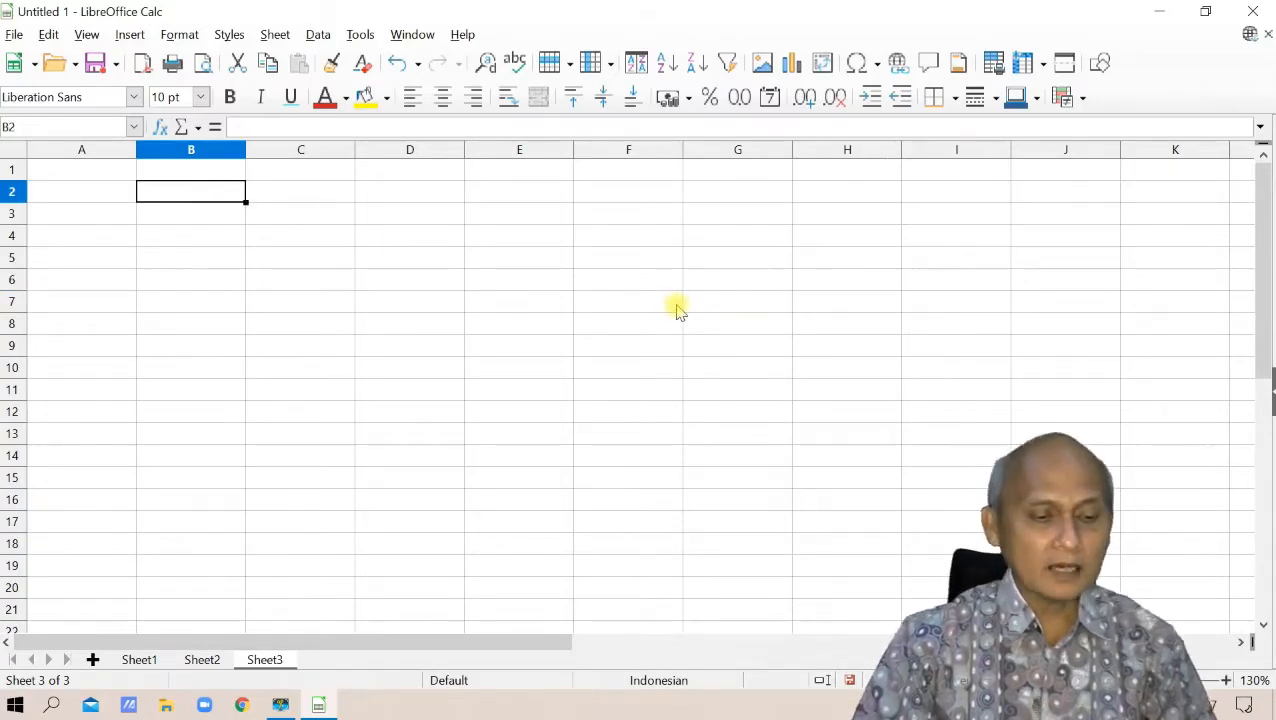
{"action": "left_click", "coordinate": [140, 659]}
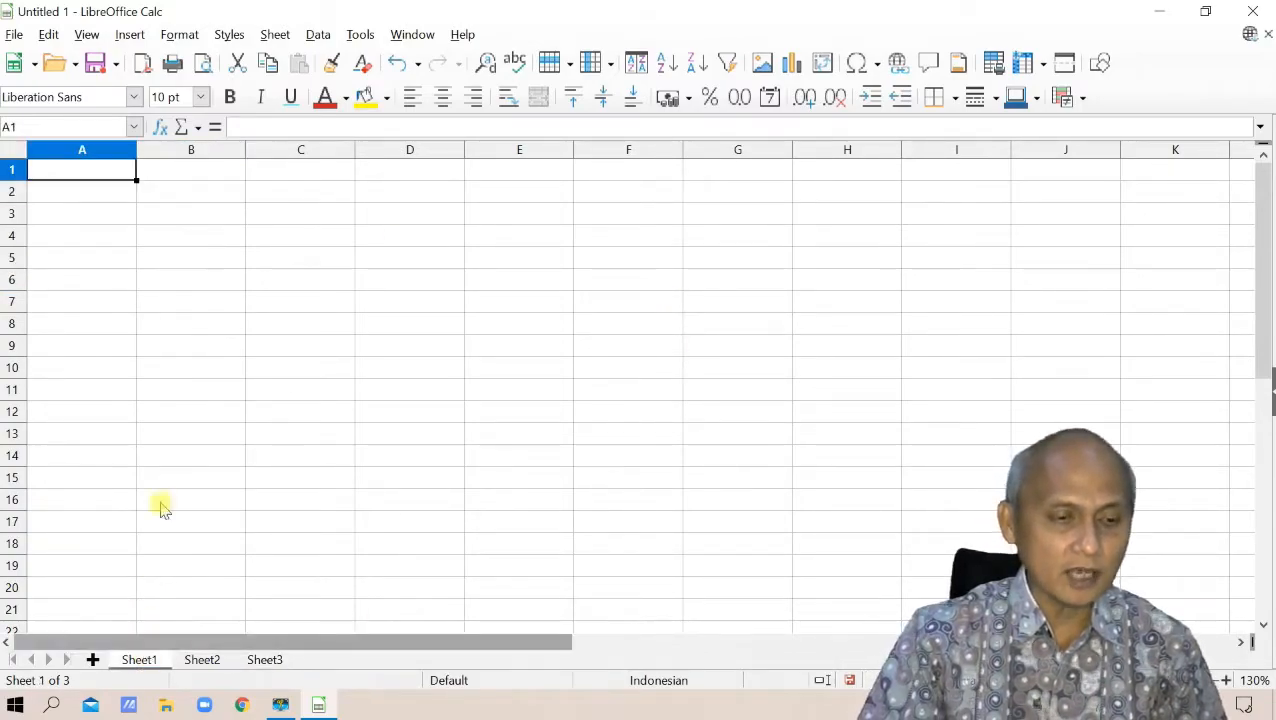
Enter the report title LAPORAN DATA PENJUALAN in cell B2 of Sheet1.
{"action": "left_click", "coordinate": [184, 190]}
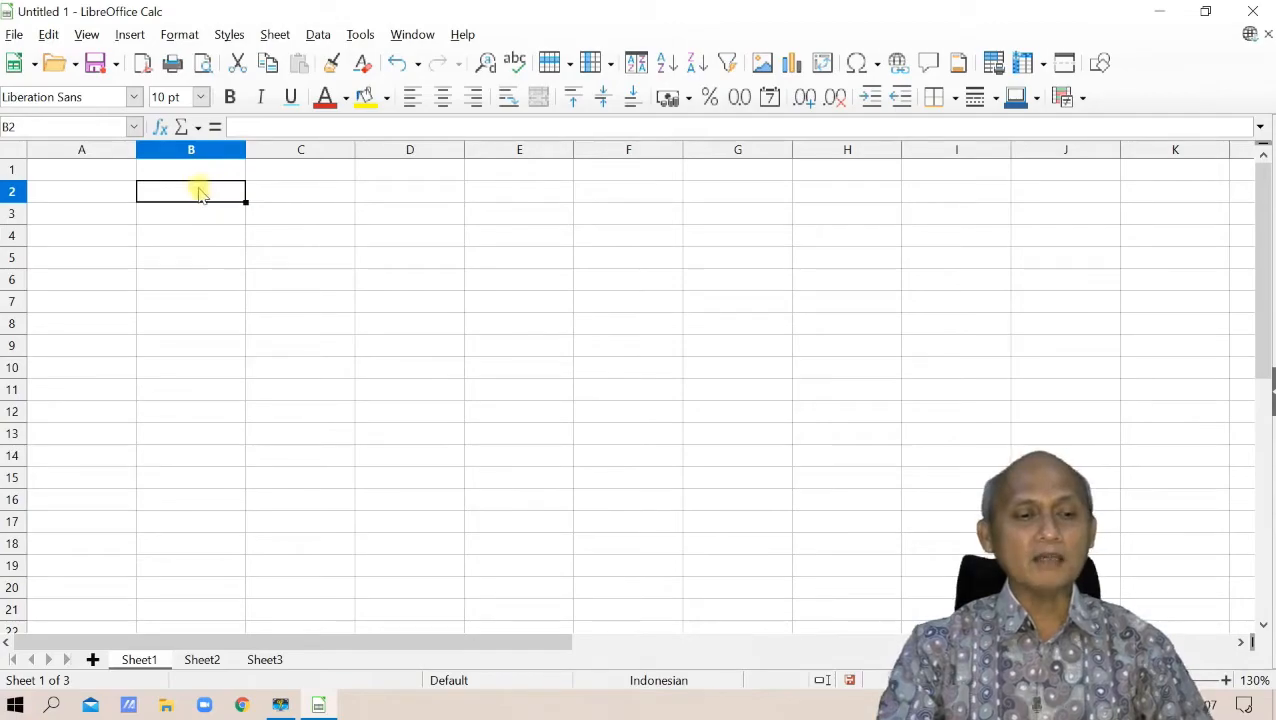
{"action": "type", "text": "P"}
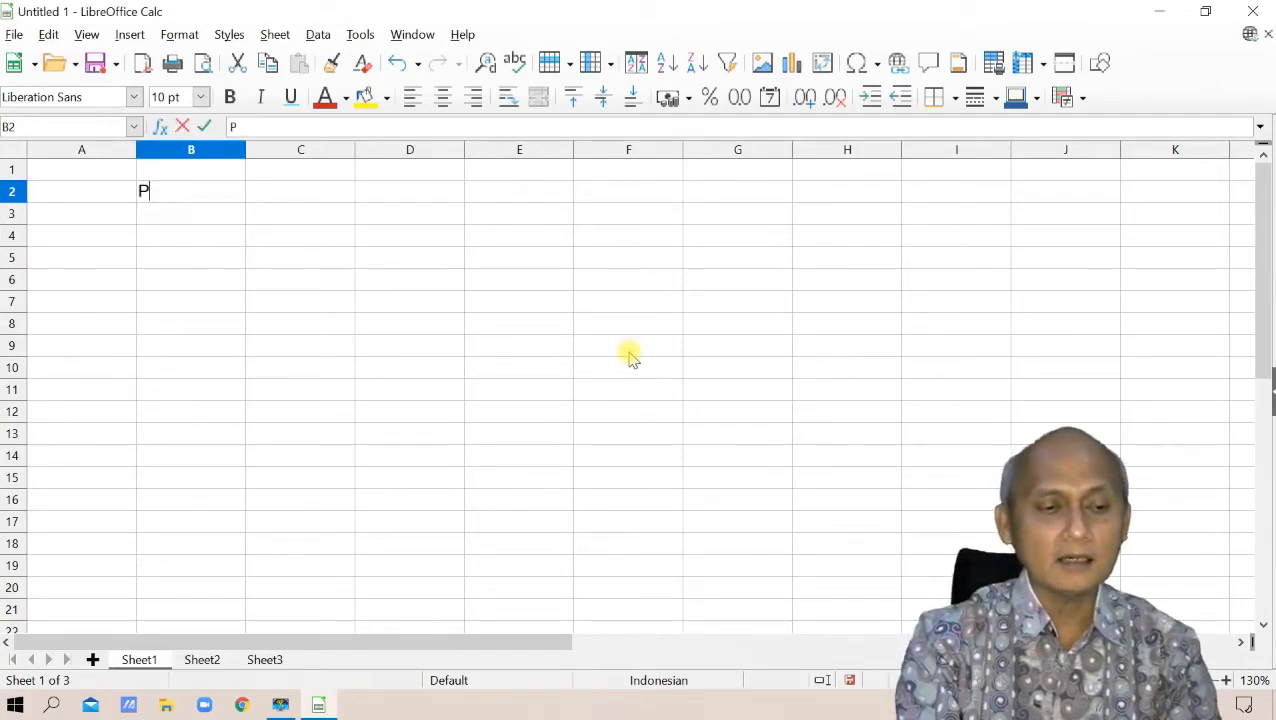
{"action": "type", "text": "T"}
{"action": "key", "text": "BackSpace"}
{"action": "key", "text": "BackSpace"}
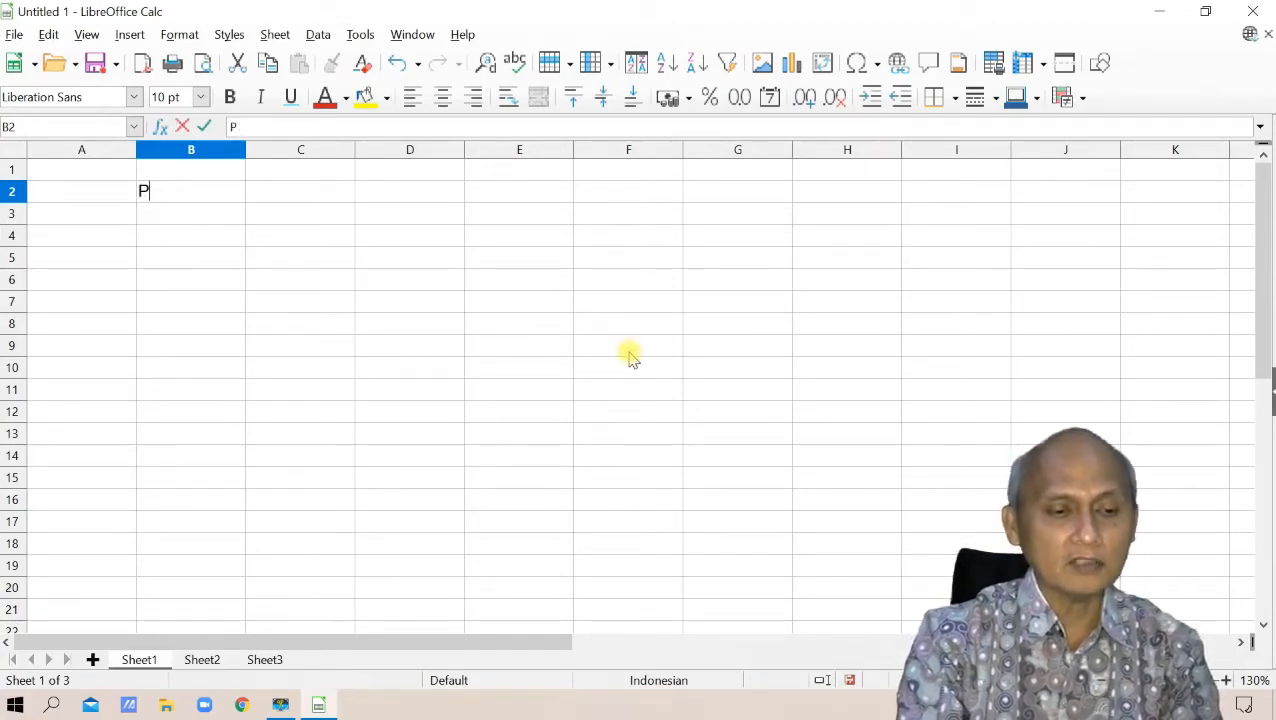
{"action": "type", "text": "LAPORA"}
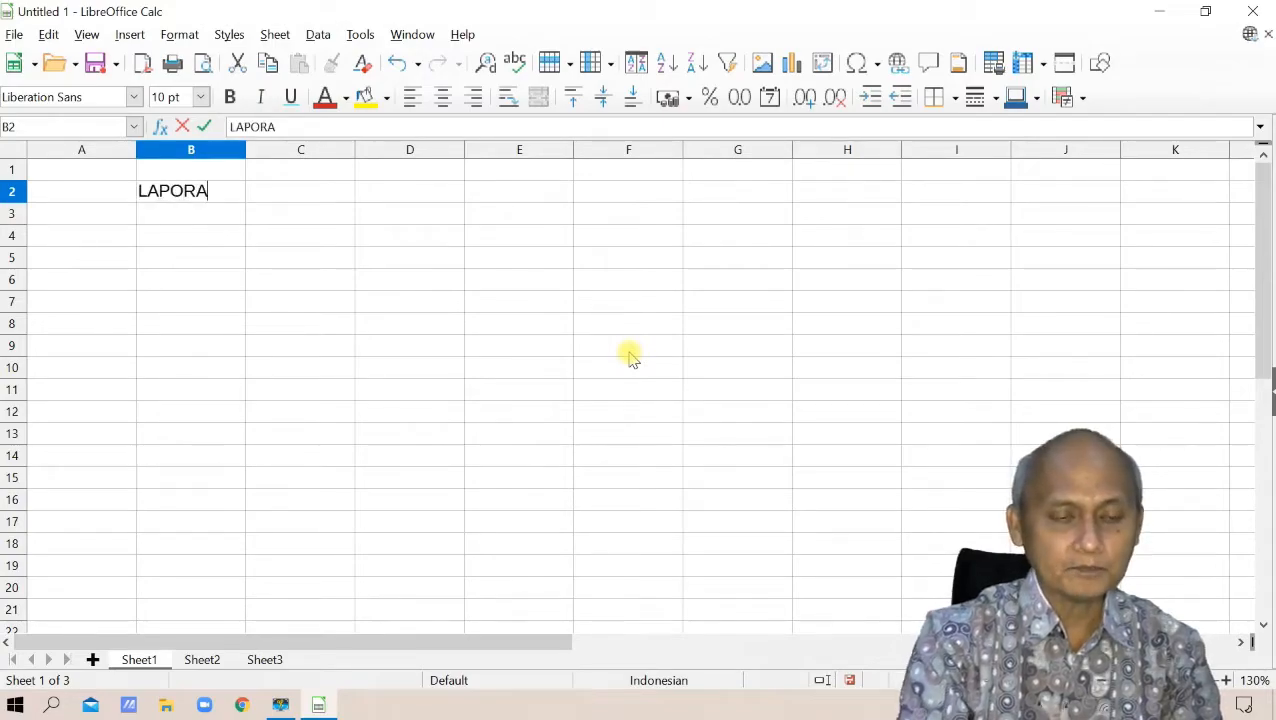
{"action": "type", "text": "N DATA "}
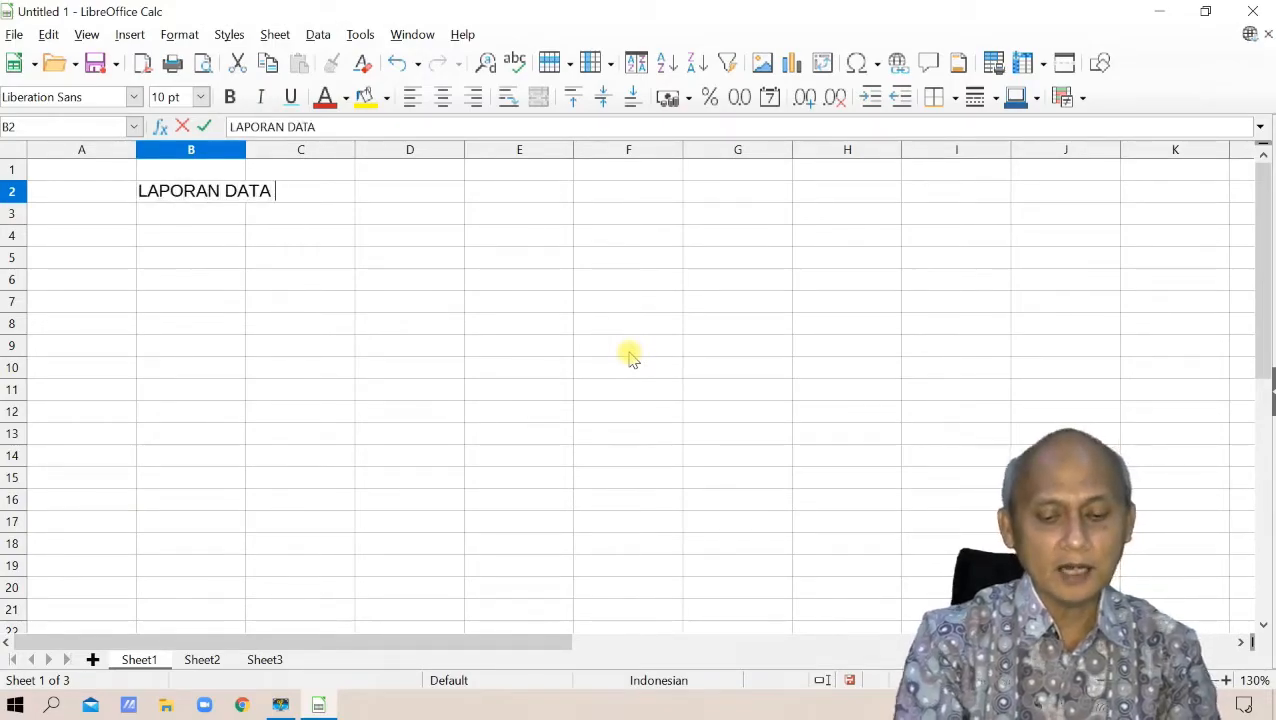
{"action": "type", "text": "PENJUALAN"}
{"action": "key", "text": "Return"}
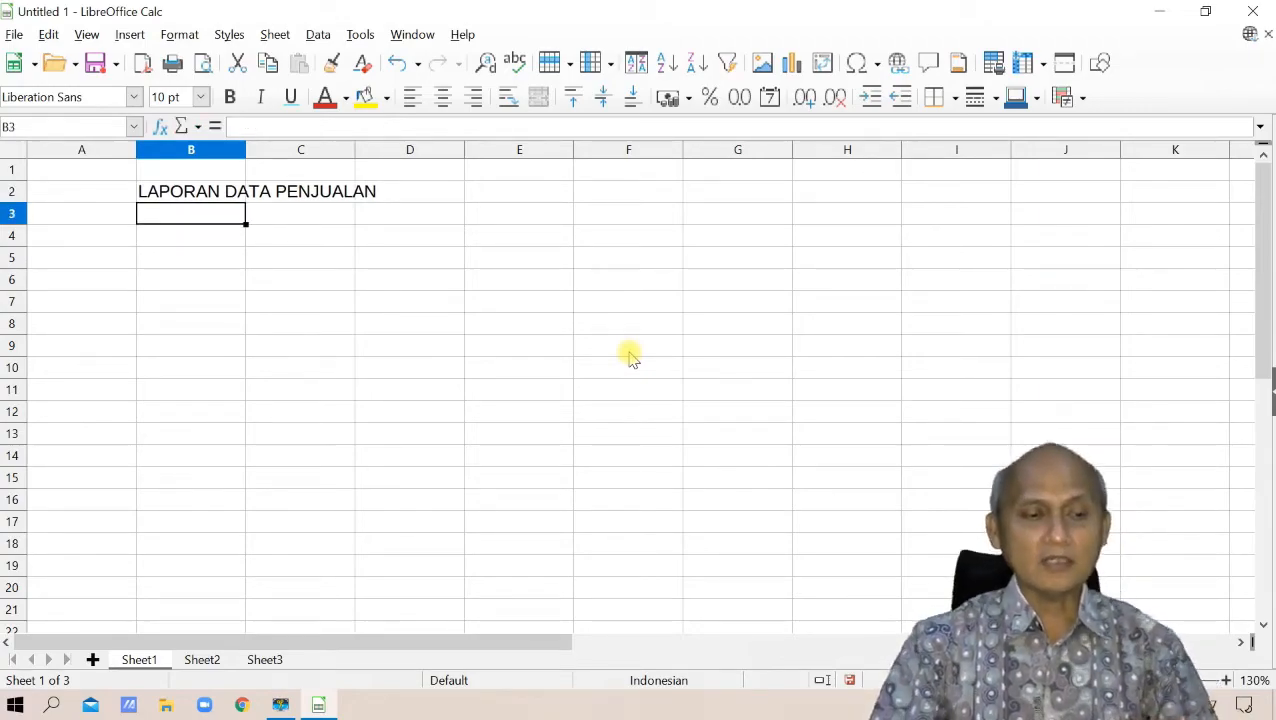
Enter the company name PT ABADI JAYA in cell B3 under the report title.
{"action": "type", "text": "PT "}
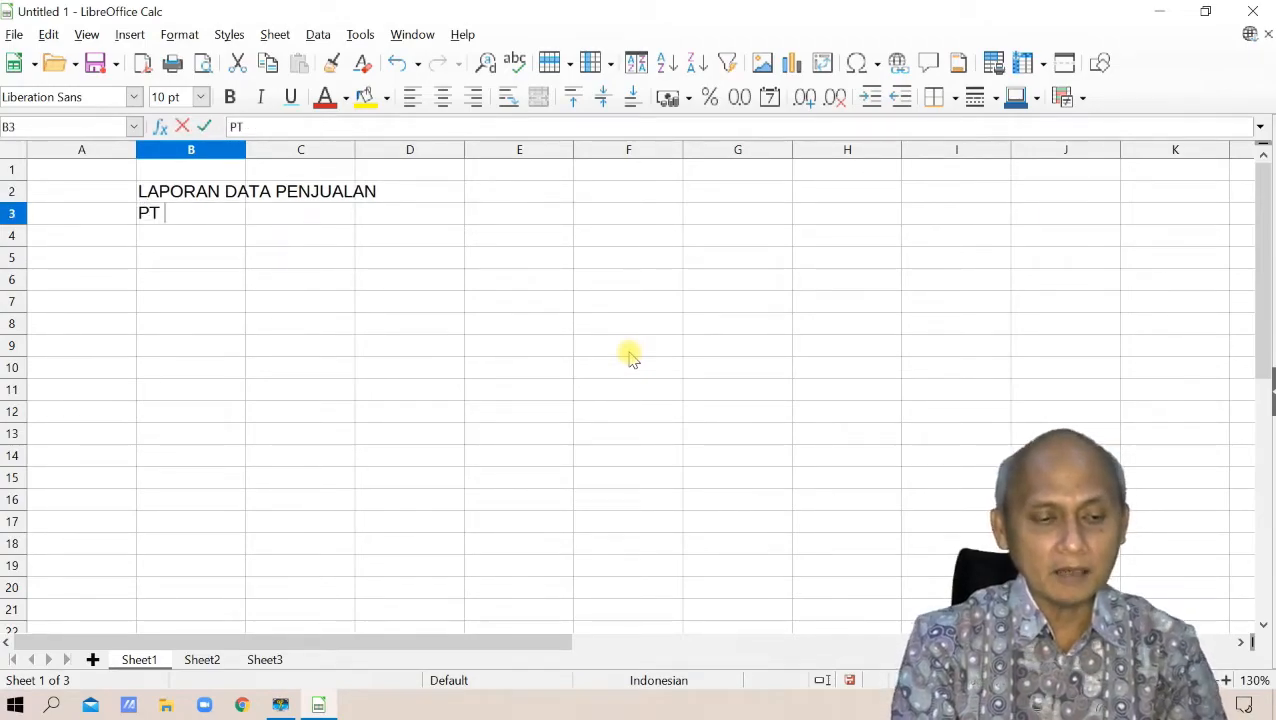
{"action": "type", "text": "ABADI JAYA"}
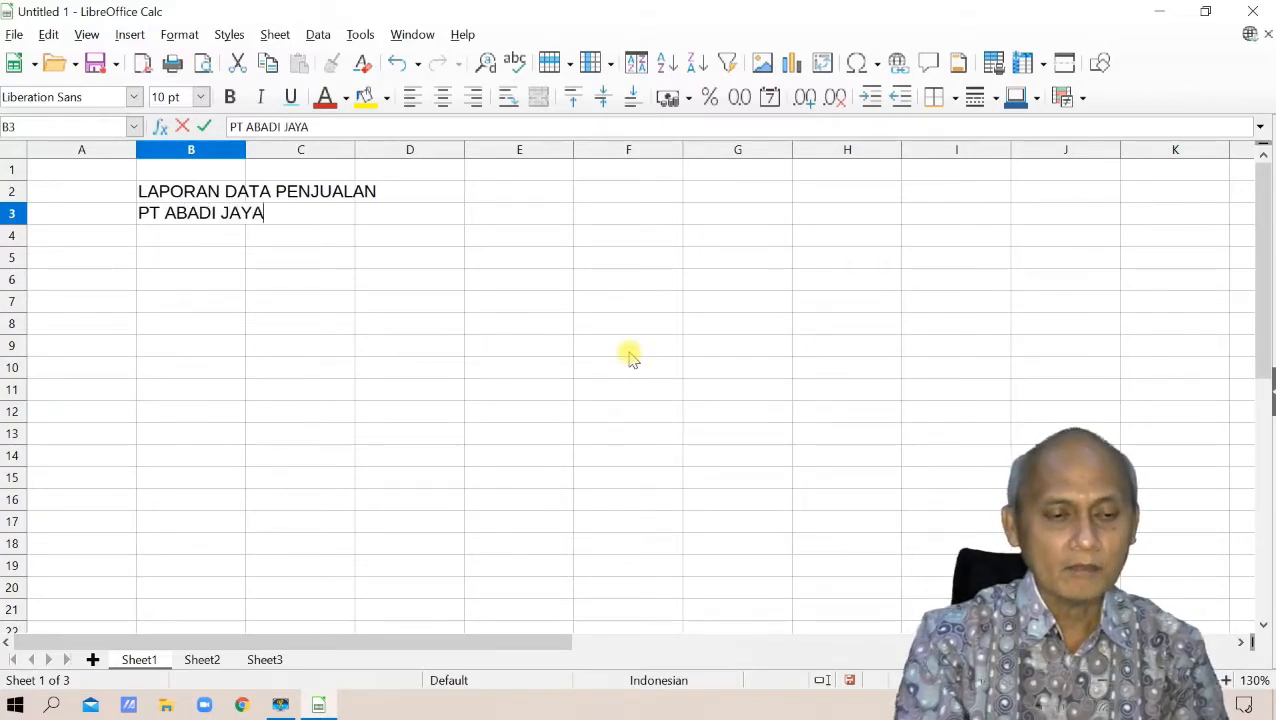
{"action": "key", "text": "Return"}
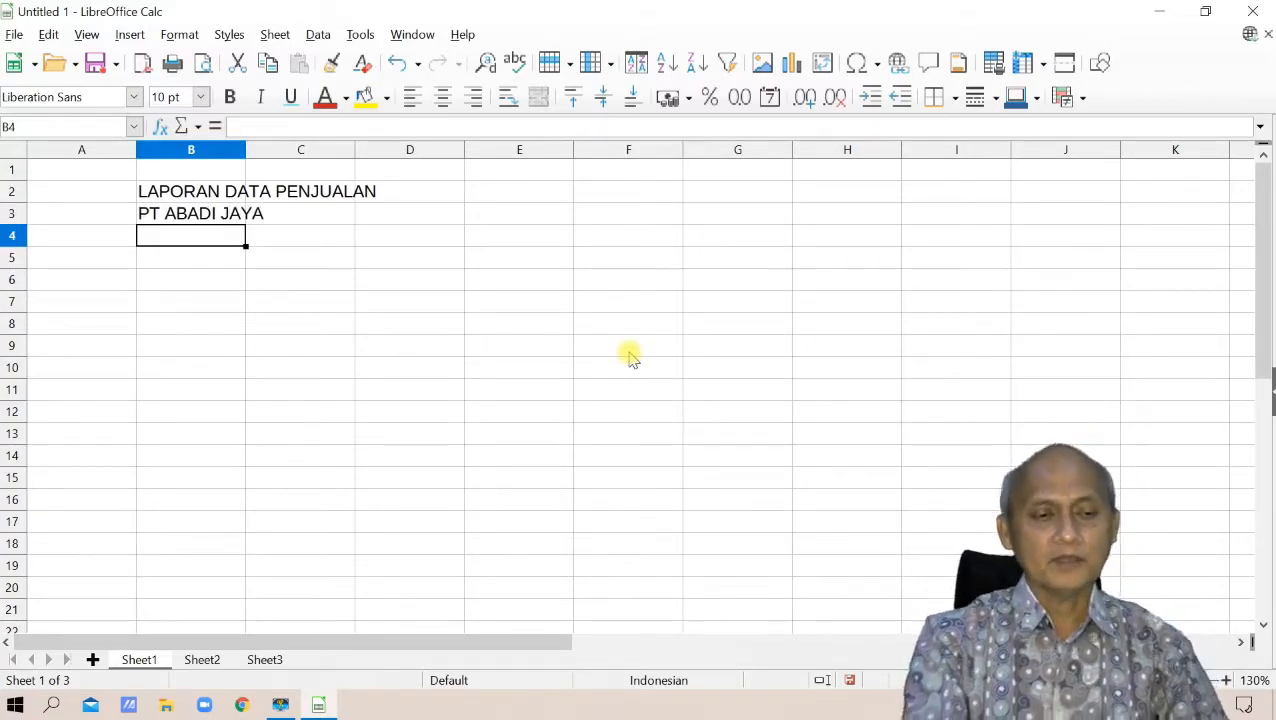
Enter the column headings NO in B5 and NAMA BARANG split over cells C5 and C6.
{"action": "key", "text": "Return"}
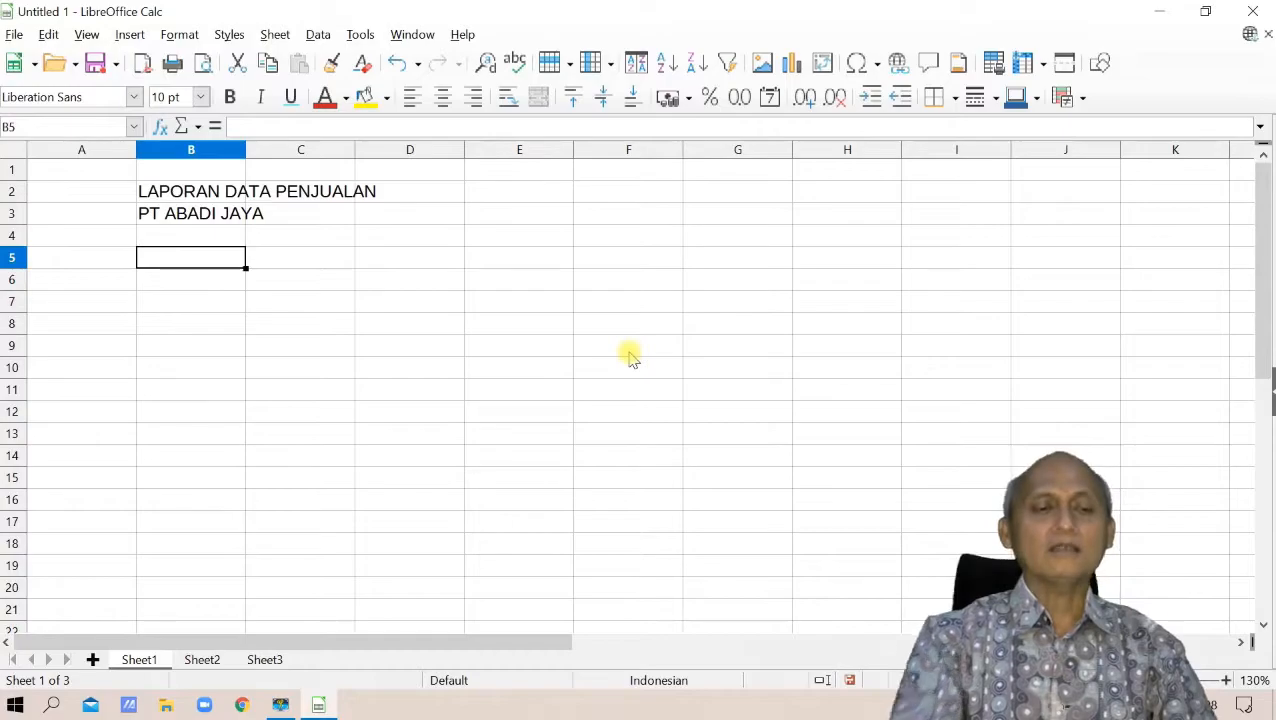
{"action": "type", "text": "NO"}
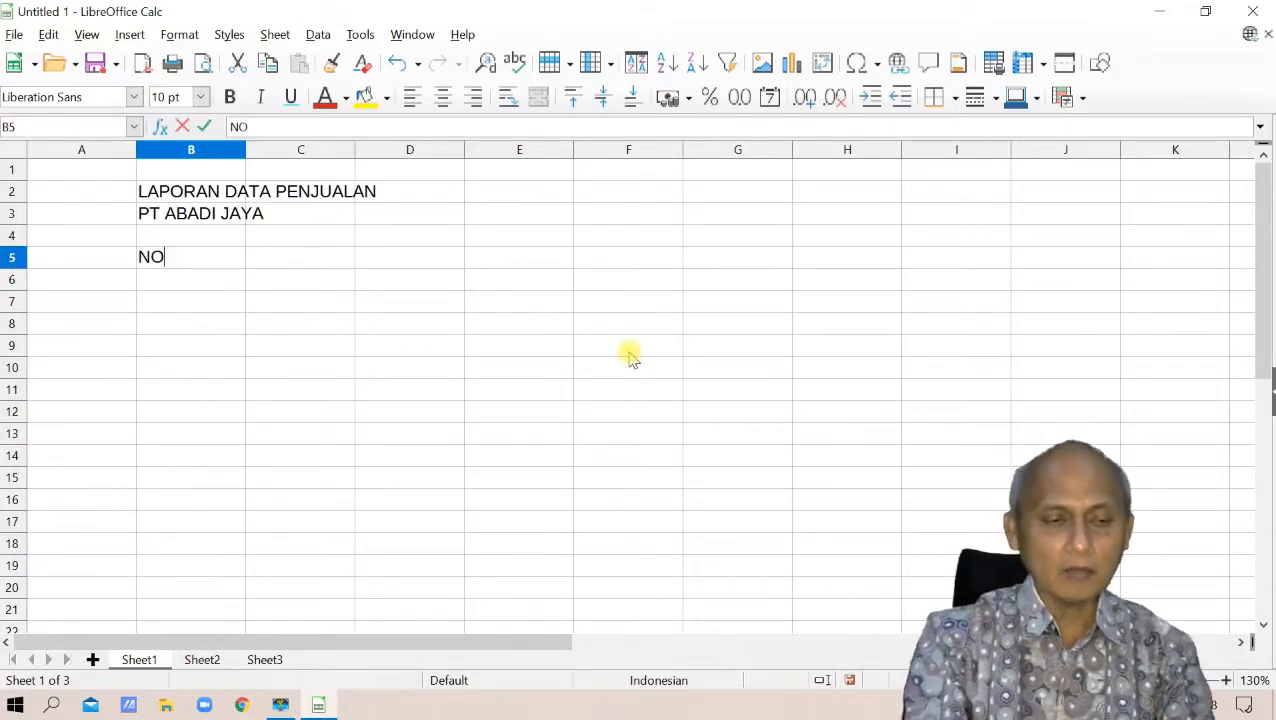
{"action": "key", "text": "Tab"}
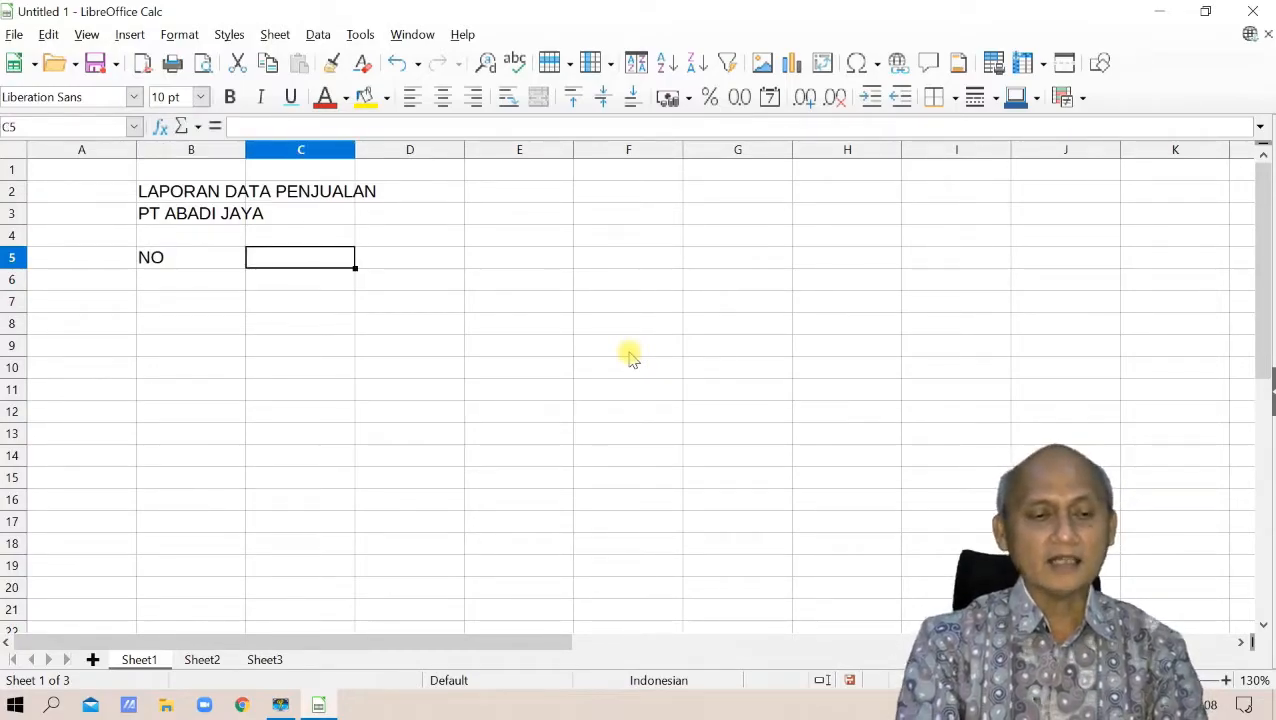
{"action": "type", "text": "NAMA"}
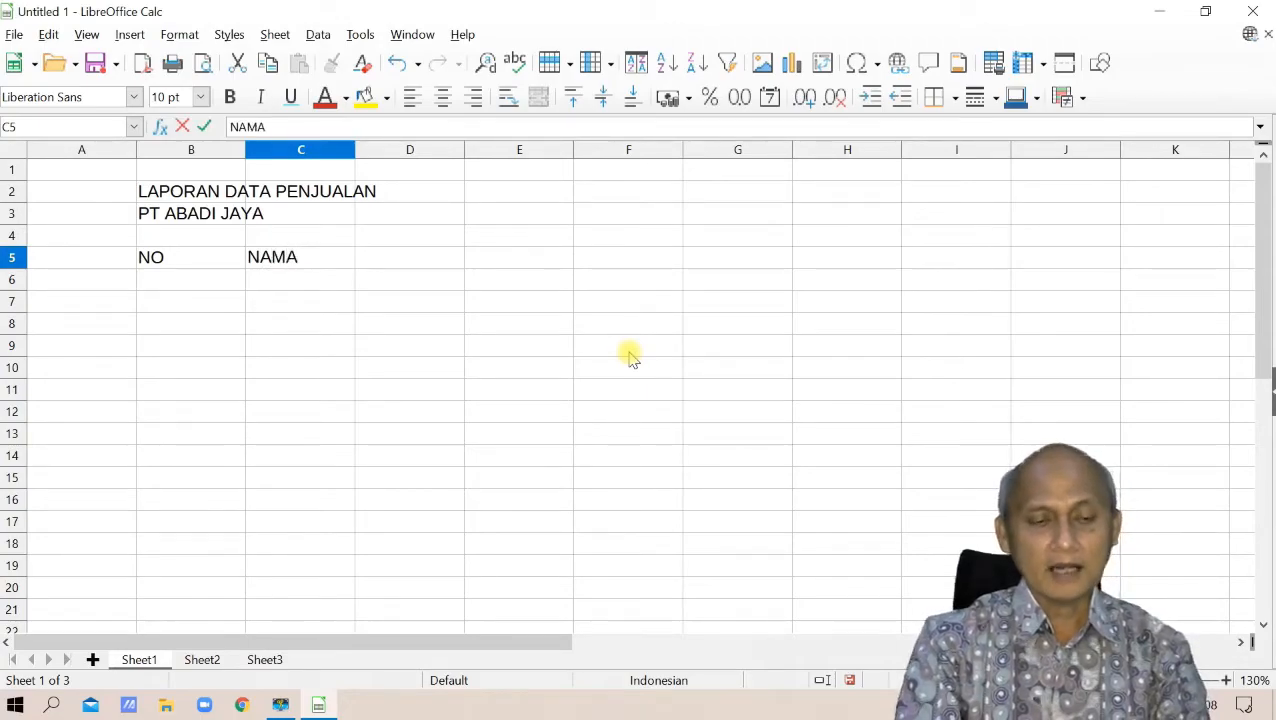
{"action": "key", "text": "Return"}
{"action": "type", "text": "BARANG"}
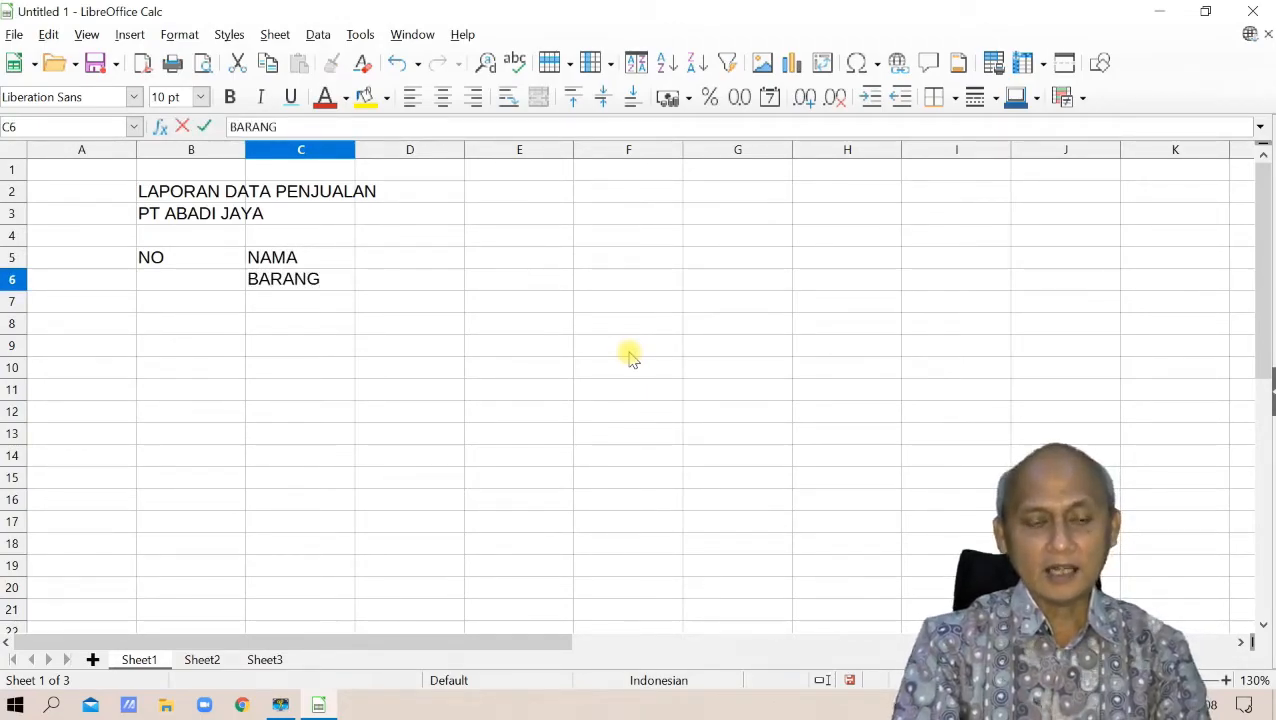
{"action": "key", "text": "Up"}
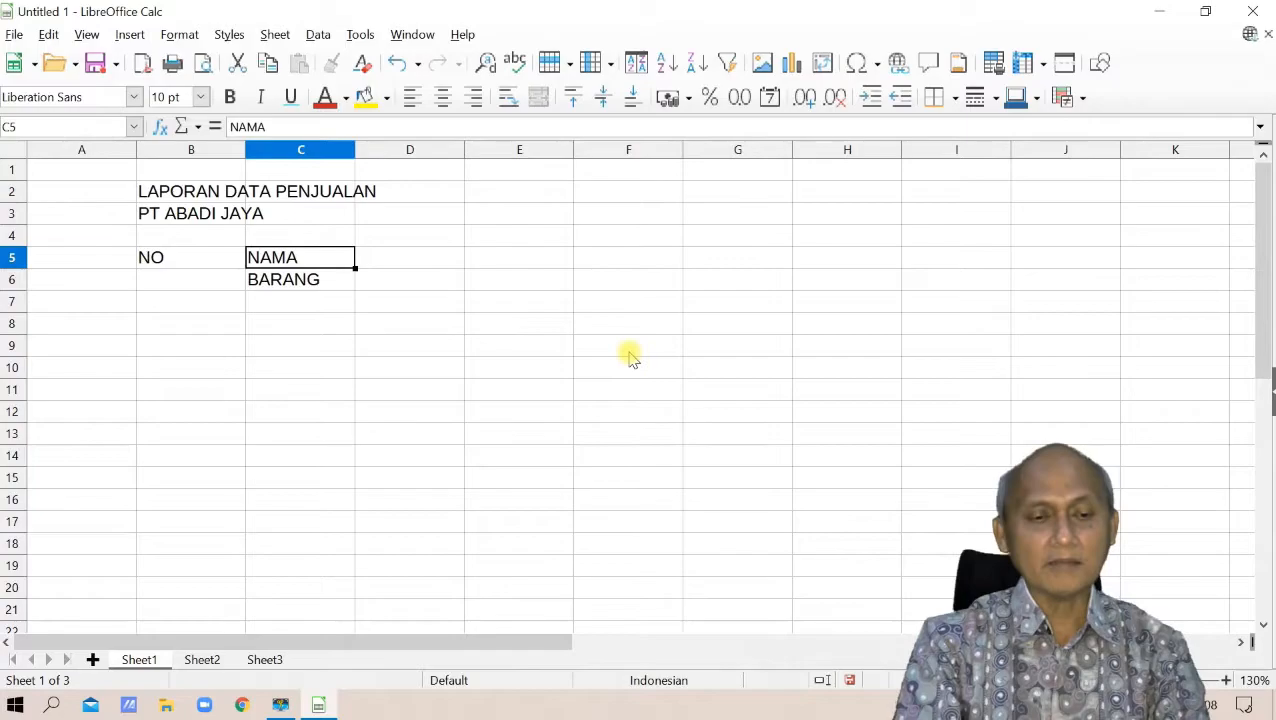
Add the column headings UNIT in D5 and HARGA SATUAN split over cells E5 and E6.
{"action": "key", "text": "Right"}
{"action": "key", "text": "Right"}
{"action": "key", "text": "Left"}
{"action": "type", "text": "UNIT"}
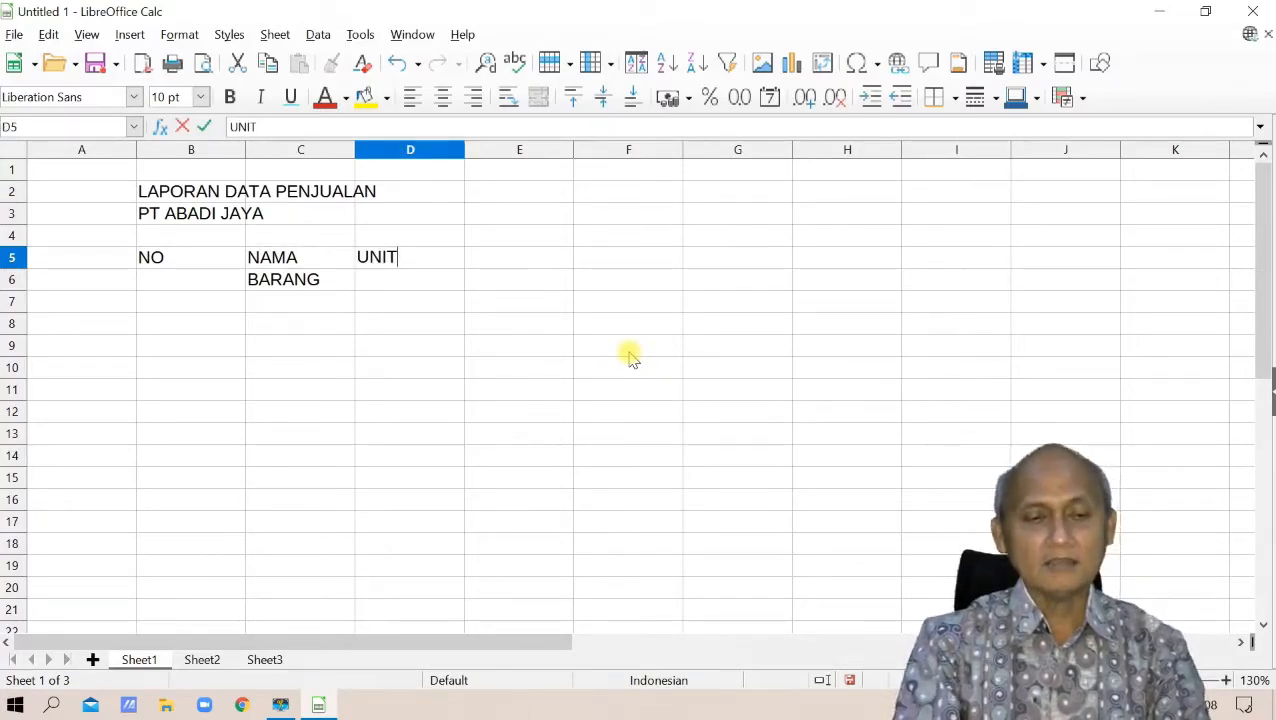
{"action": "key", "text": "Right"}
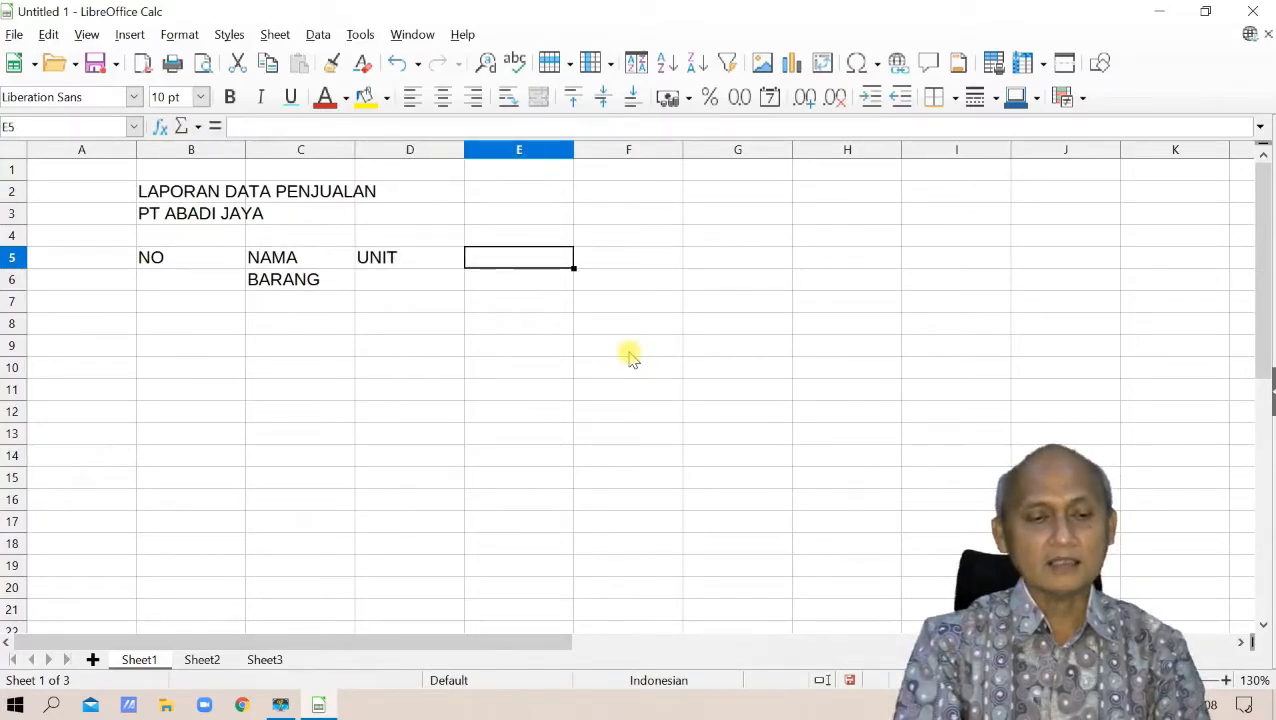
{"action": "type", "text": "HARGA"}
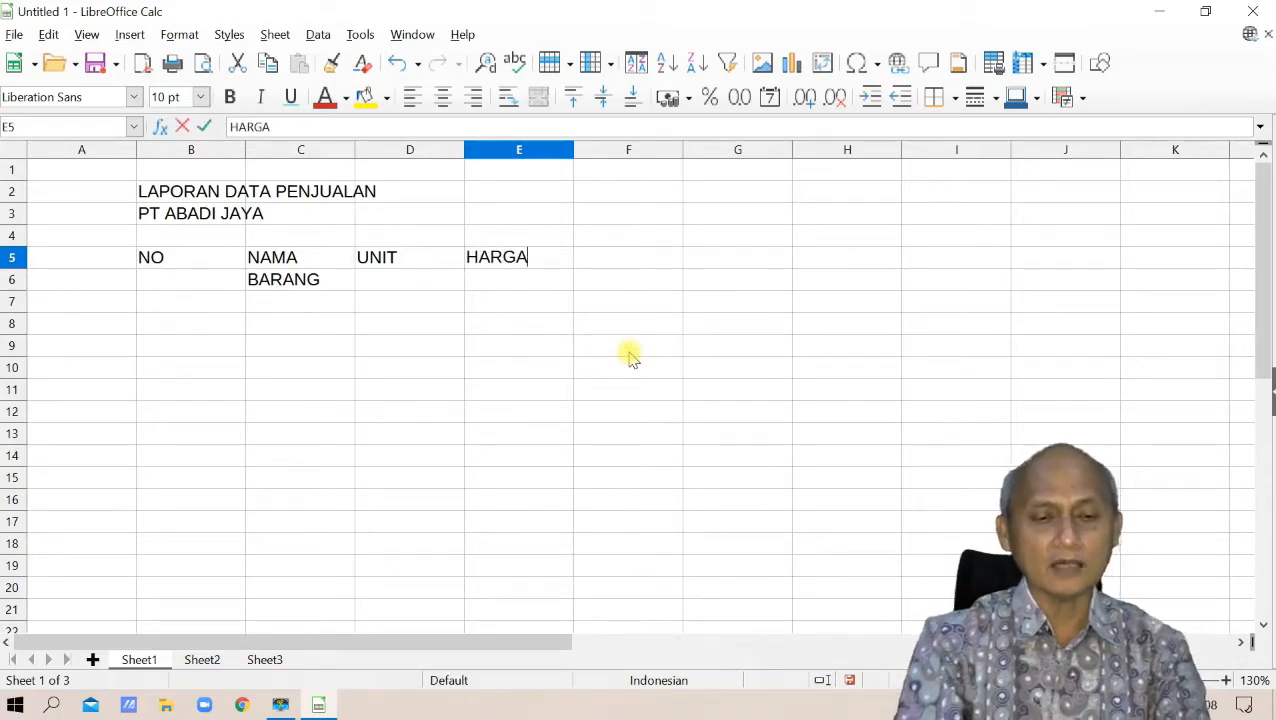
{"action": "key", "text": "Return"}
{"action": "type", "text": "SATUAN"}
{"action": "key", "text": "Return"}
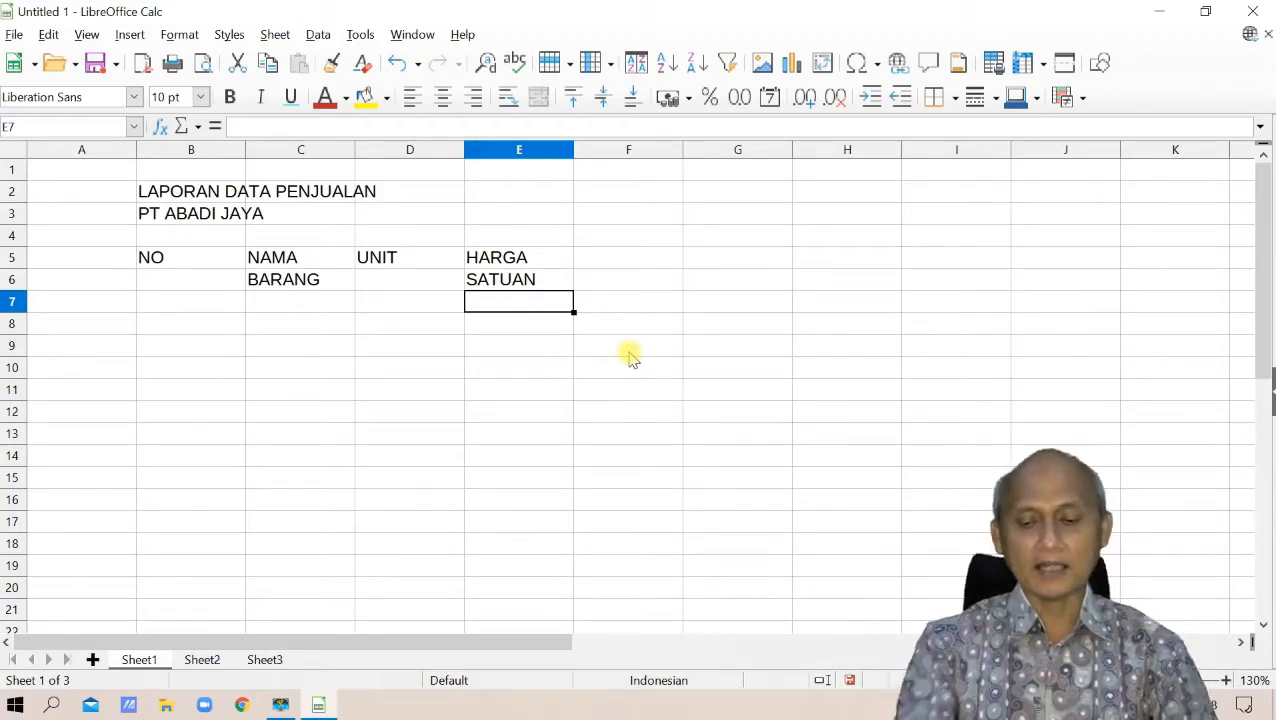
Number the table rows 1 to 5 in cells B7 to B11 under the NO heading.
{"action": "key", "text": "Left"}
{"action": "key", "text": "Left"}
{"action": "key", "text": "Left"}
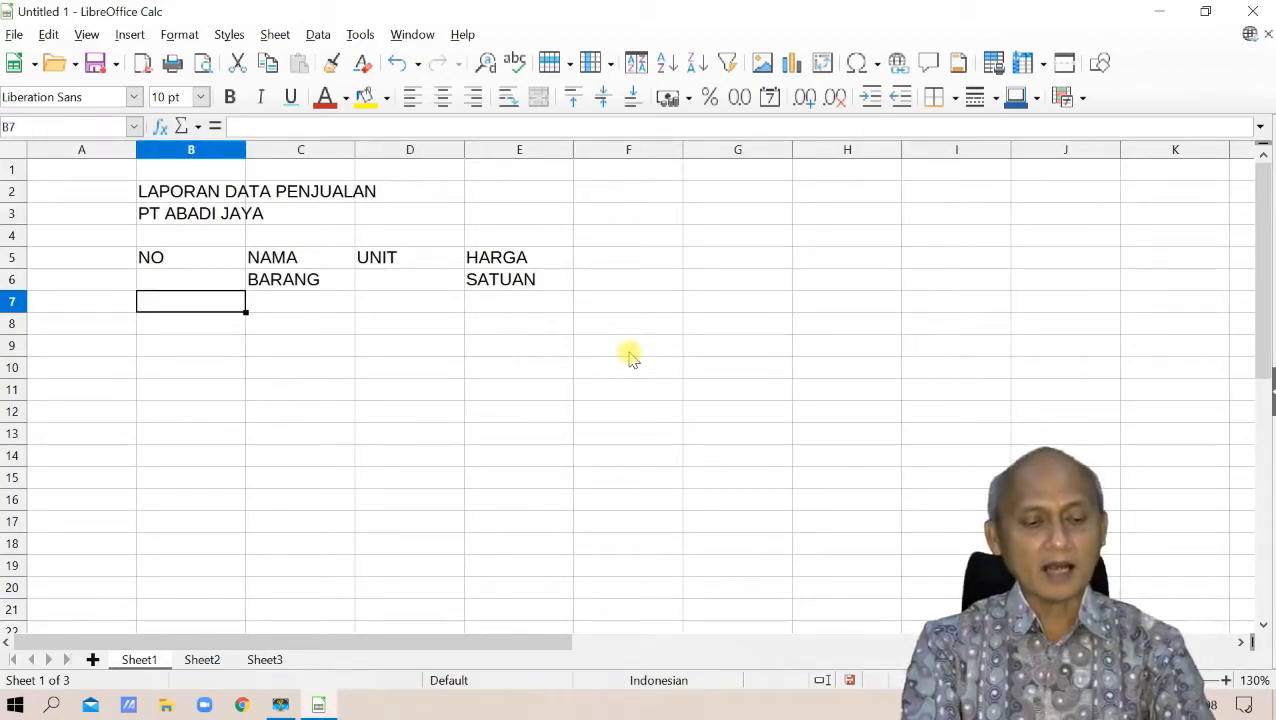
{"action": "type", "text": "1"}
{"action": "key", "text": "Return"}
{"action": "type", "text": "2"}
{"action": "key", "text": "Return"}
{"action": "type", "text": "34"}
{"action": "key", "text": "Return"}
{"action": "key", "text": "Up"}
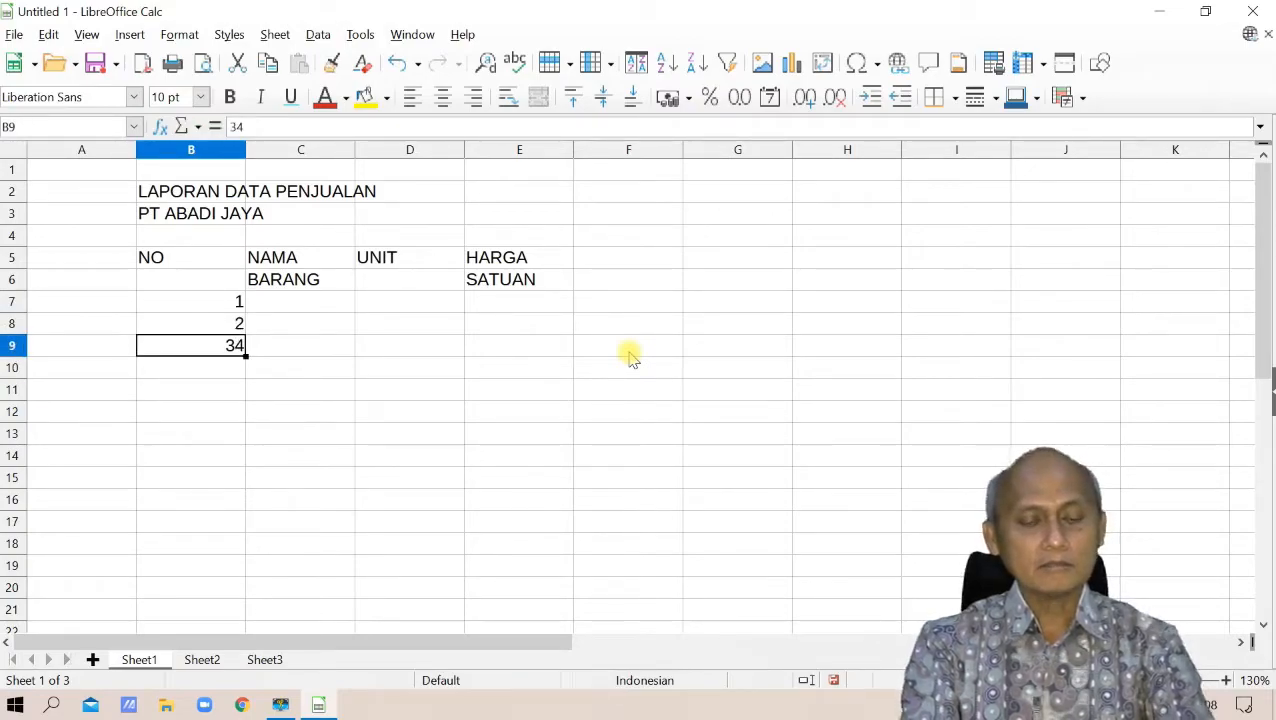
{"action": "type", "text": "3"}
{"action": "key", "text": "Return"}
{"action": "type", "text": "4"}
{"action": "key", "text": "Return"}
{"action": "type", "text": "5"}
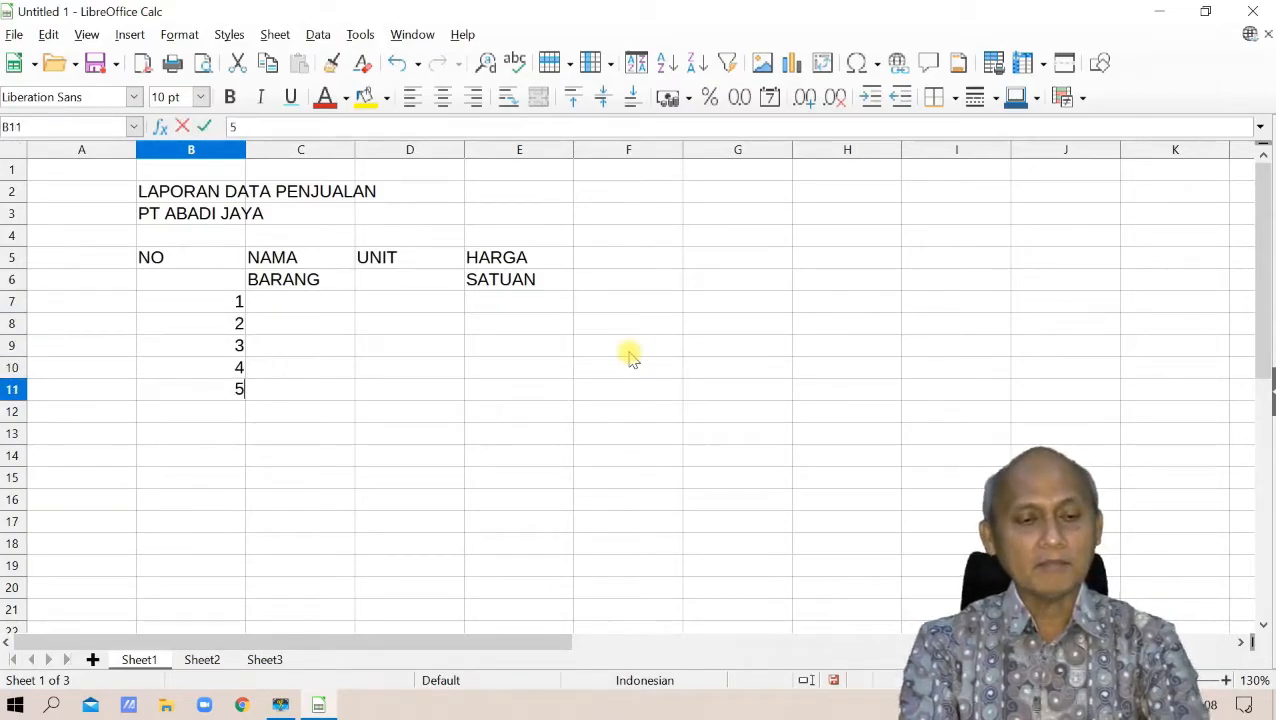
Enter MP3 PALYER as the first item name in cell C7.
{"action": "key", "text": "Up"}
{"action": "key", "text": "Up"}
{"action": "key", "text": "Up"}
{"action": "key", "text": "Up"}
{"action": "key", "text": "Right"}
{"action": "type", "text": "MP3 PALYER"}
{"action": "key", "text": "Return"}
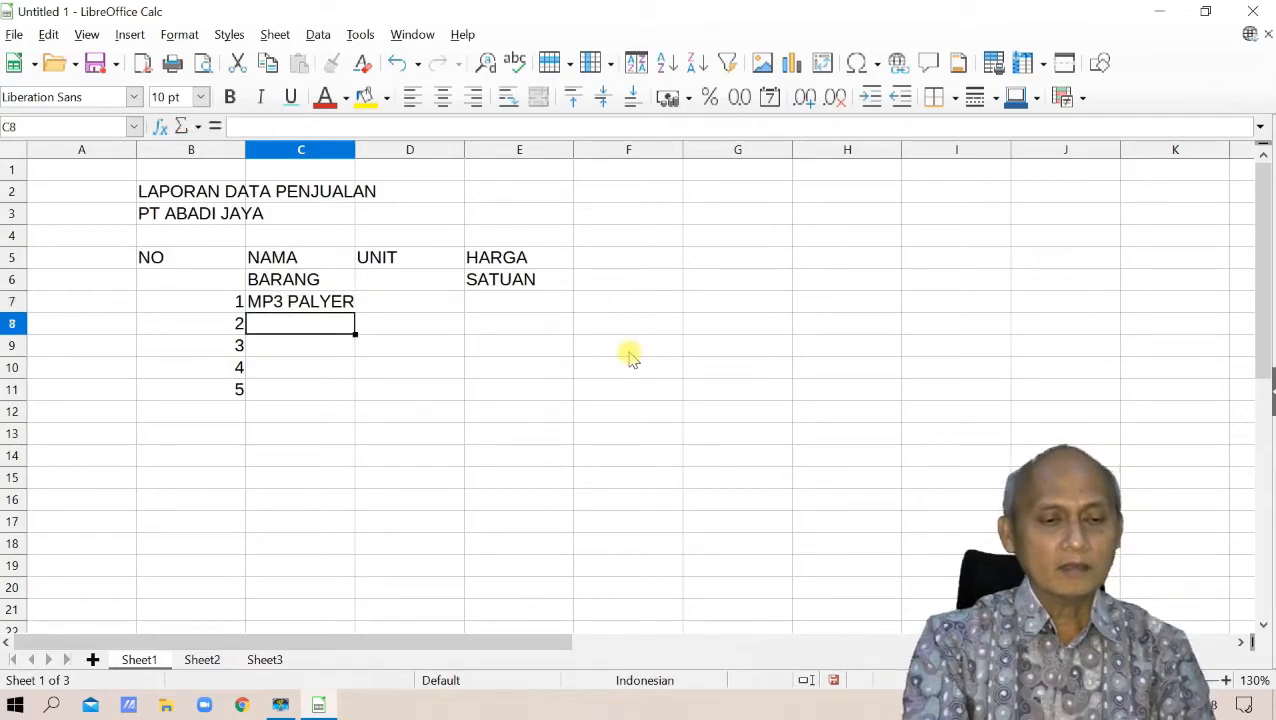
Correct the first item name in cell C7 to MP3 PLAYER.
{"action": "key", "text": "Up"}
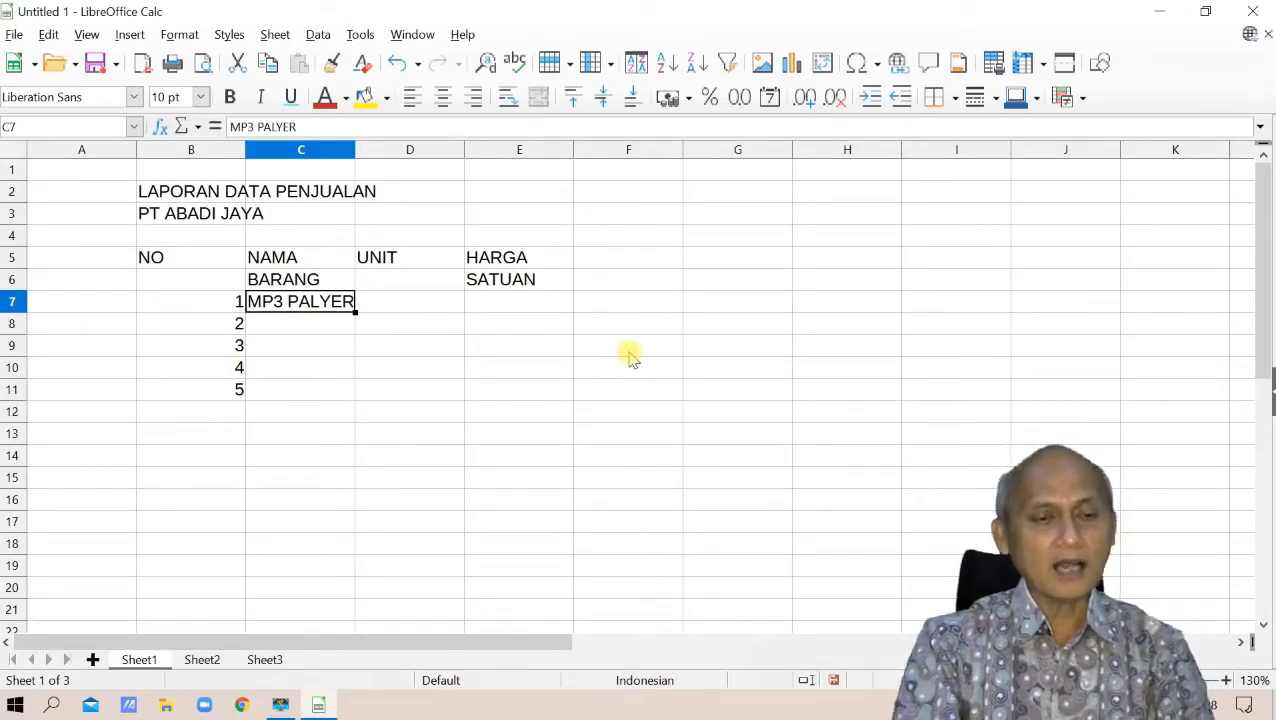
{"action": "left_click", "coordinate": [325, 125]}
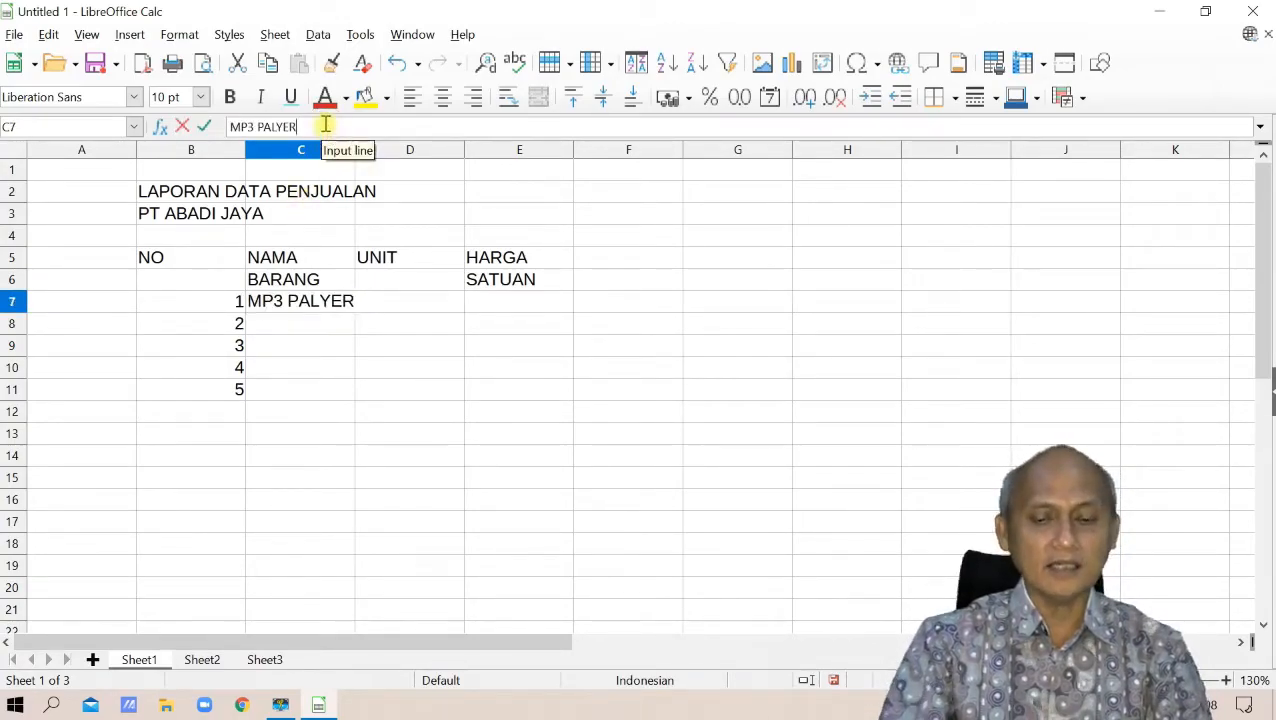
{"action": "key", "text": "BackSpace"}
{"action": "key", "text": "BackSpace"}
{"action": "key", "text": "BackSpace"}
{"action": "key", "text": "BackSpace"}
{"action": "key", "text": "BackSpace"}
{"action": "type", "text": "LAYER"}
{"action": "key", "text": "Return"}
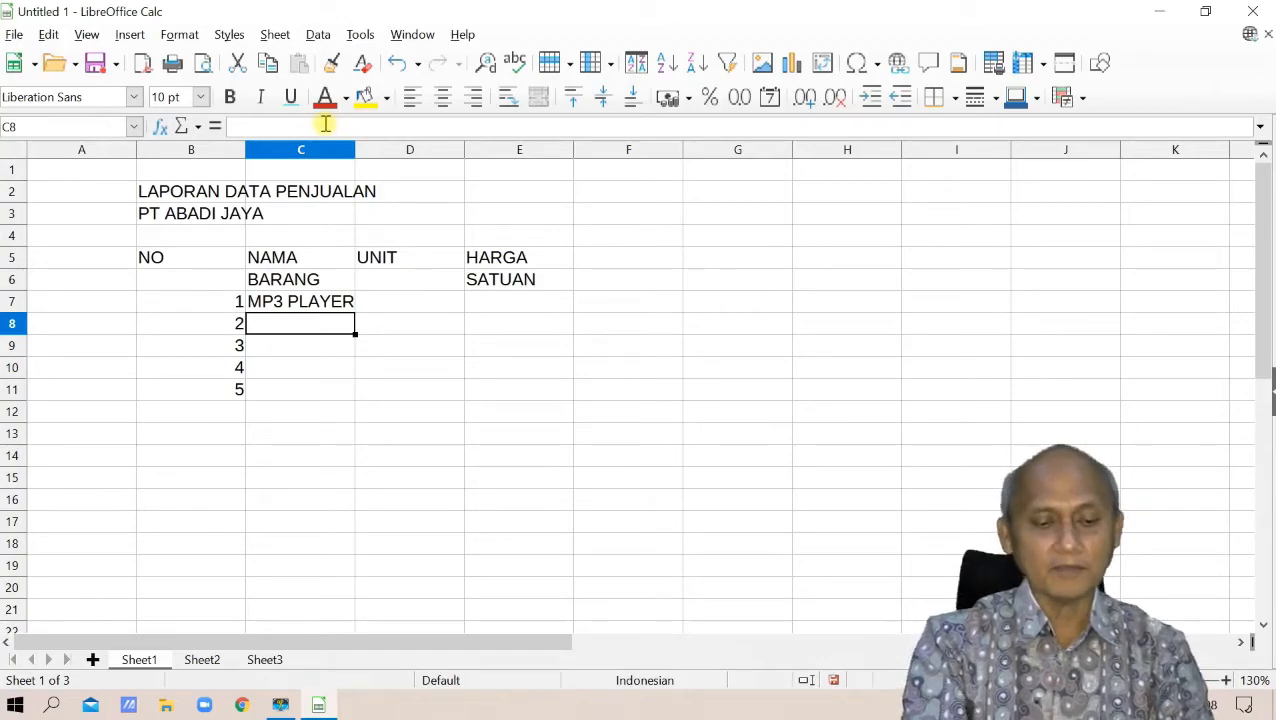
Enter the item names HANDYCAM in cell C8 and DIGITAL CAMERA in cell C9.
{"action": "type", "text": "HAND"}
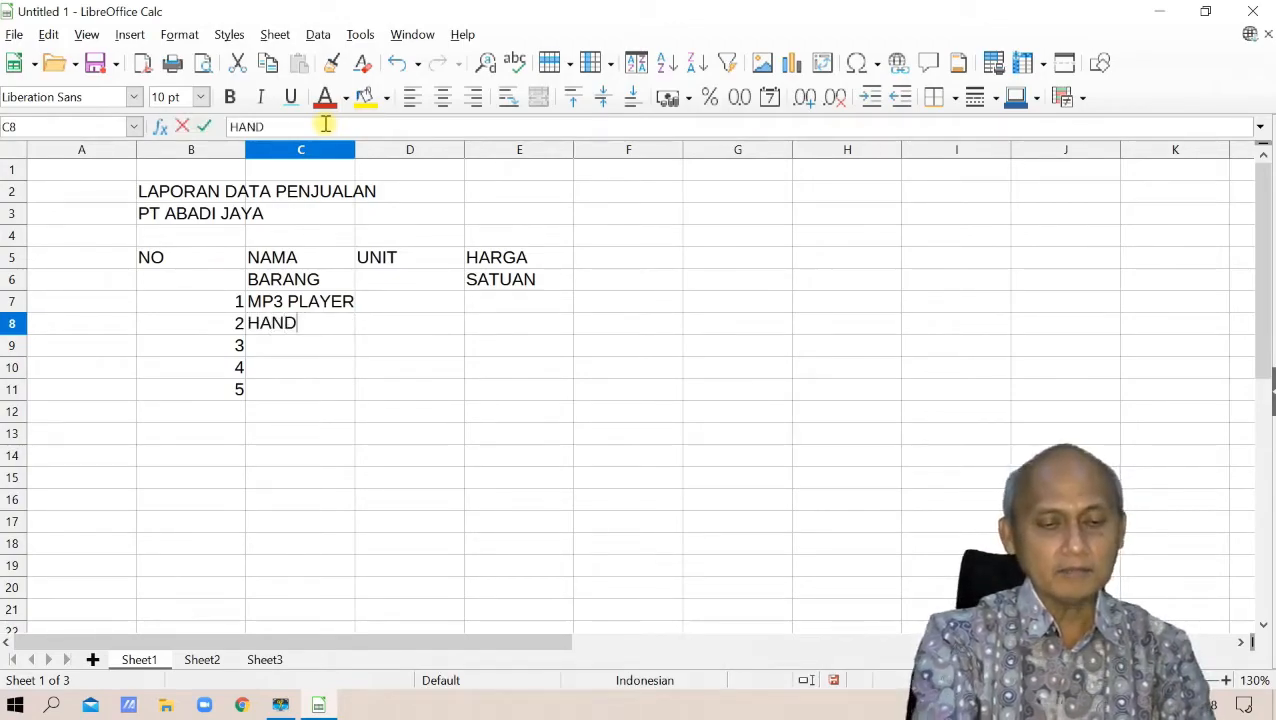
{"action": "type", "text": "YCAM"}
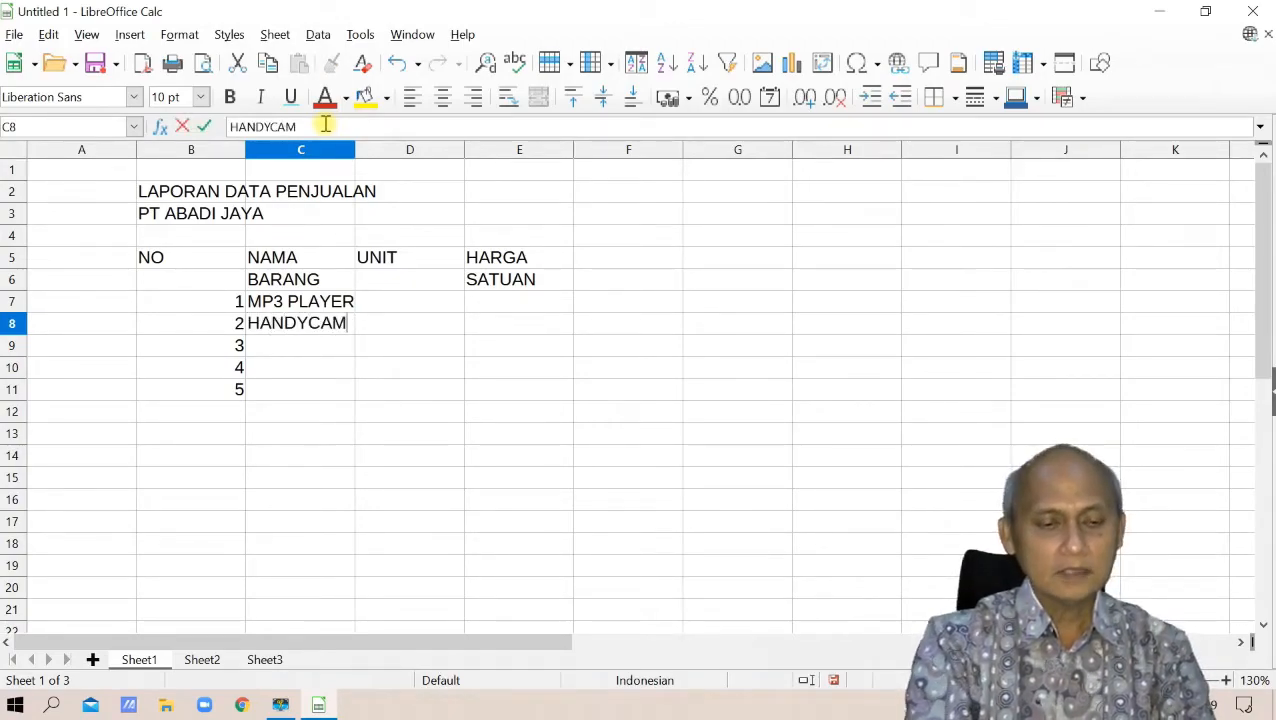
{"action": "key", "text": "Return"}
{"action": "type", "text": "DIGITAL"}
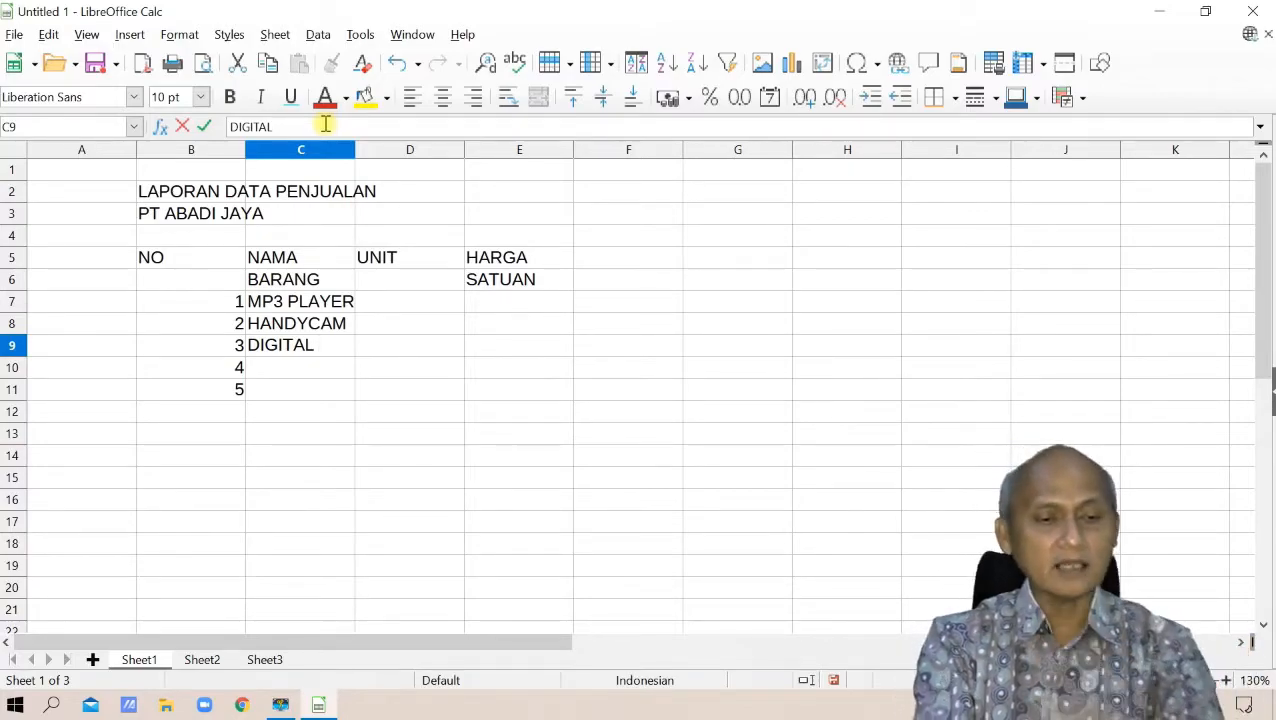
{"action": "type", "text": "CAM"}
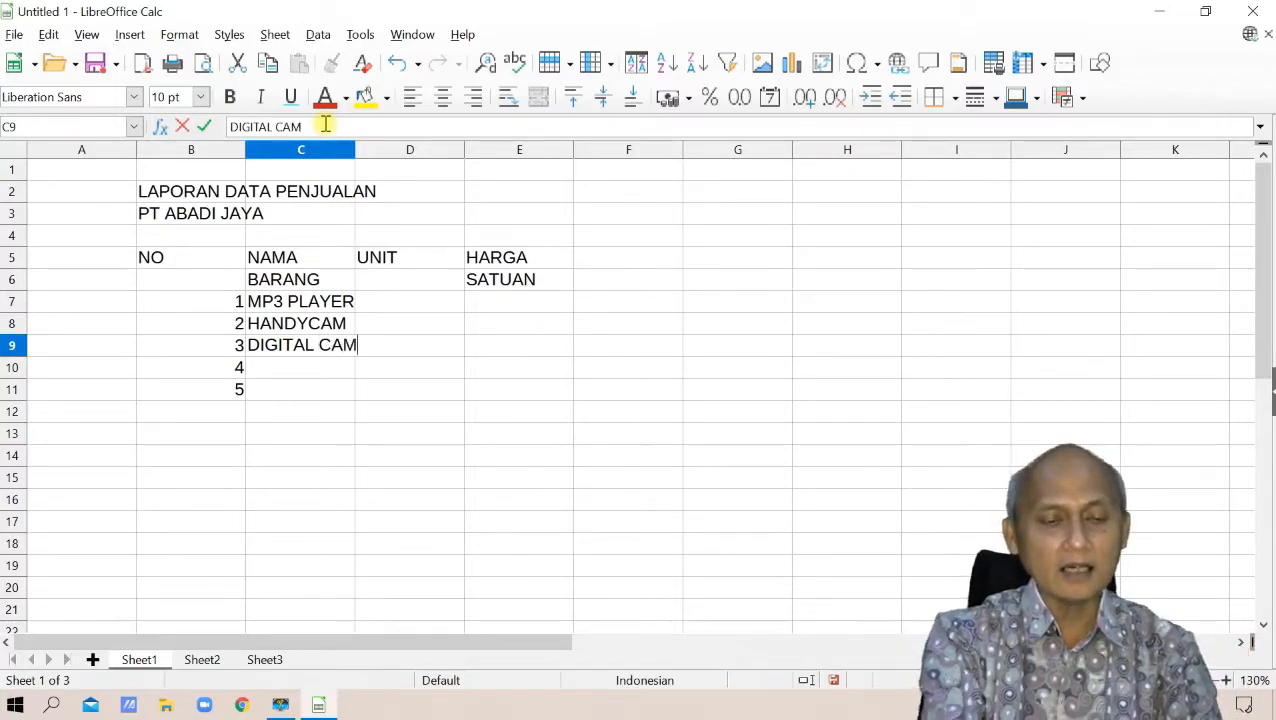
{"action": "type", "text": "ERA"}
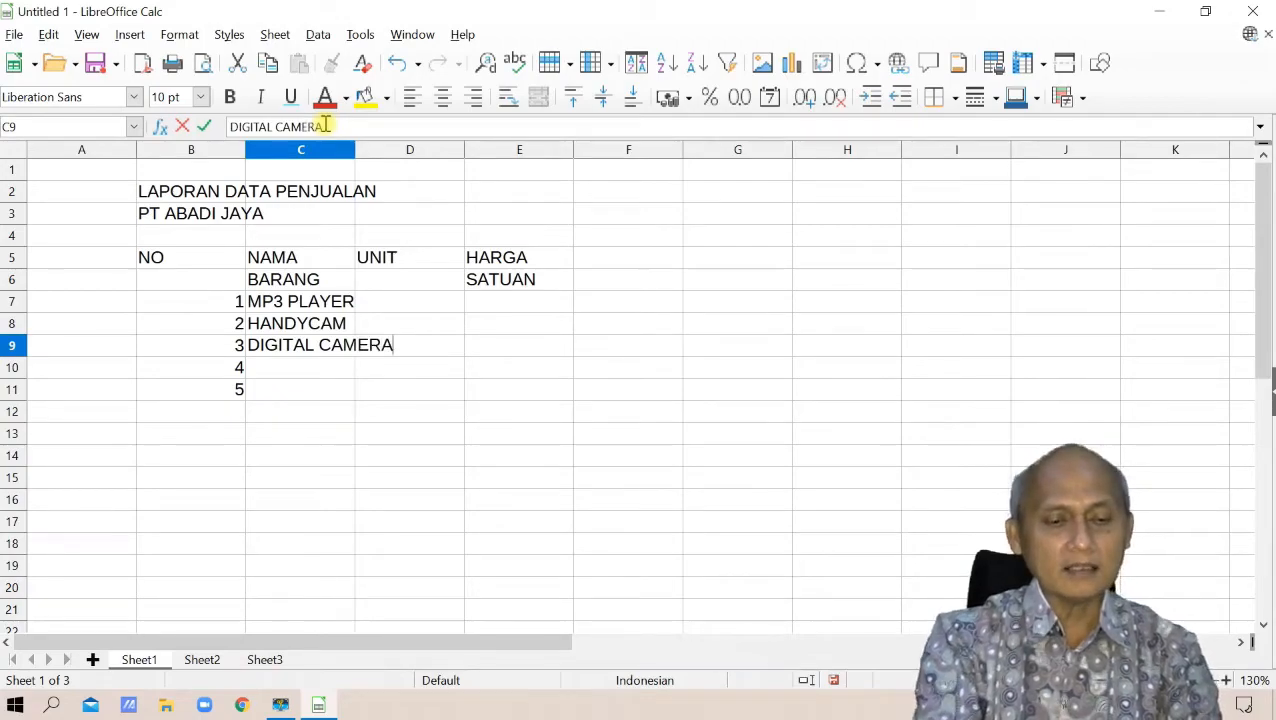
{"action": "key", "text": "Return"}
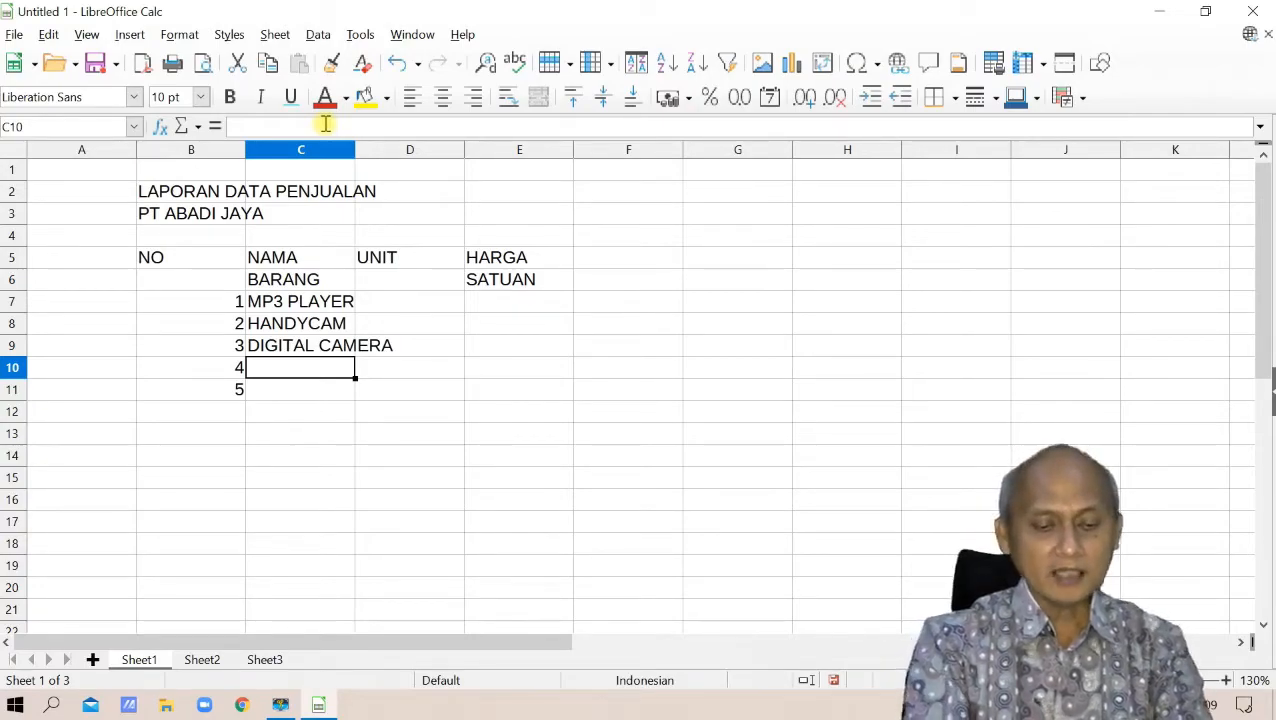
Enter the item names KEYBOARD in cell C10 and USB FLASHDRIVE in cell C11.
{"action": "type", "text": "KEYBOARD"}
{"action": "key", "text": "Return"}
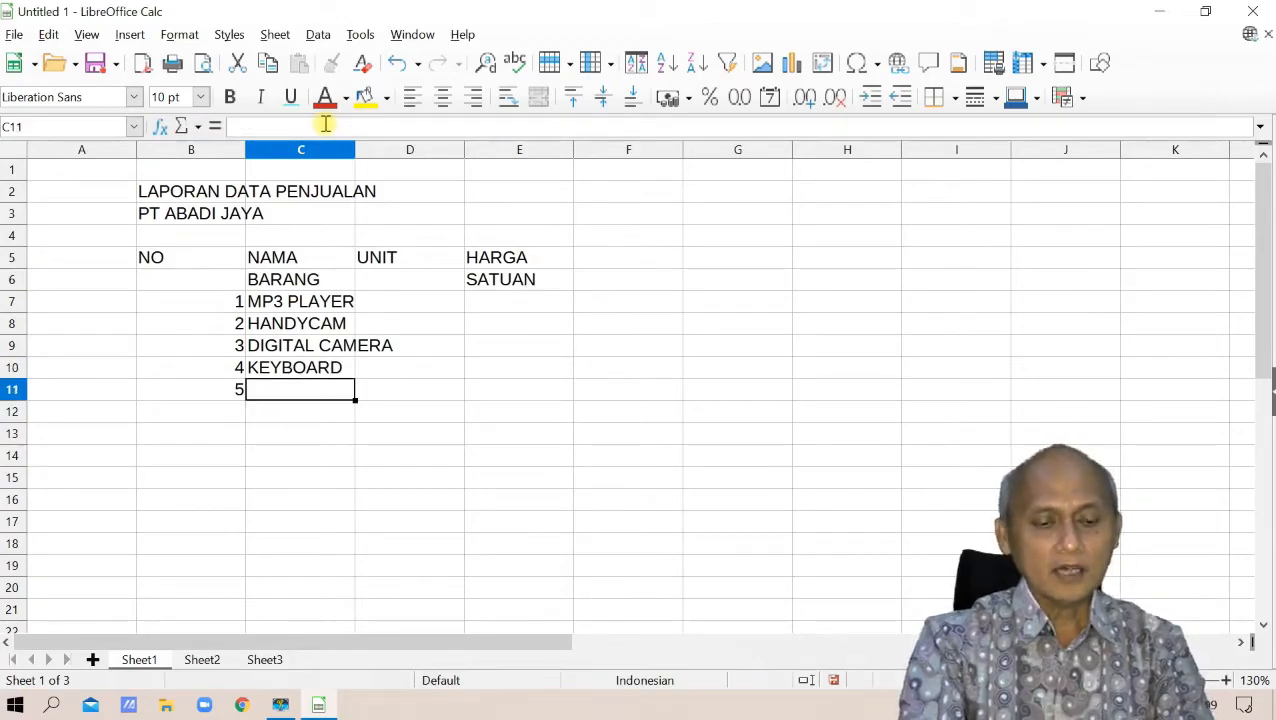
{"action": "type", "text": "USB FLASHDRE"}
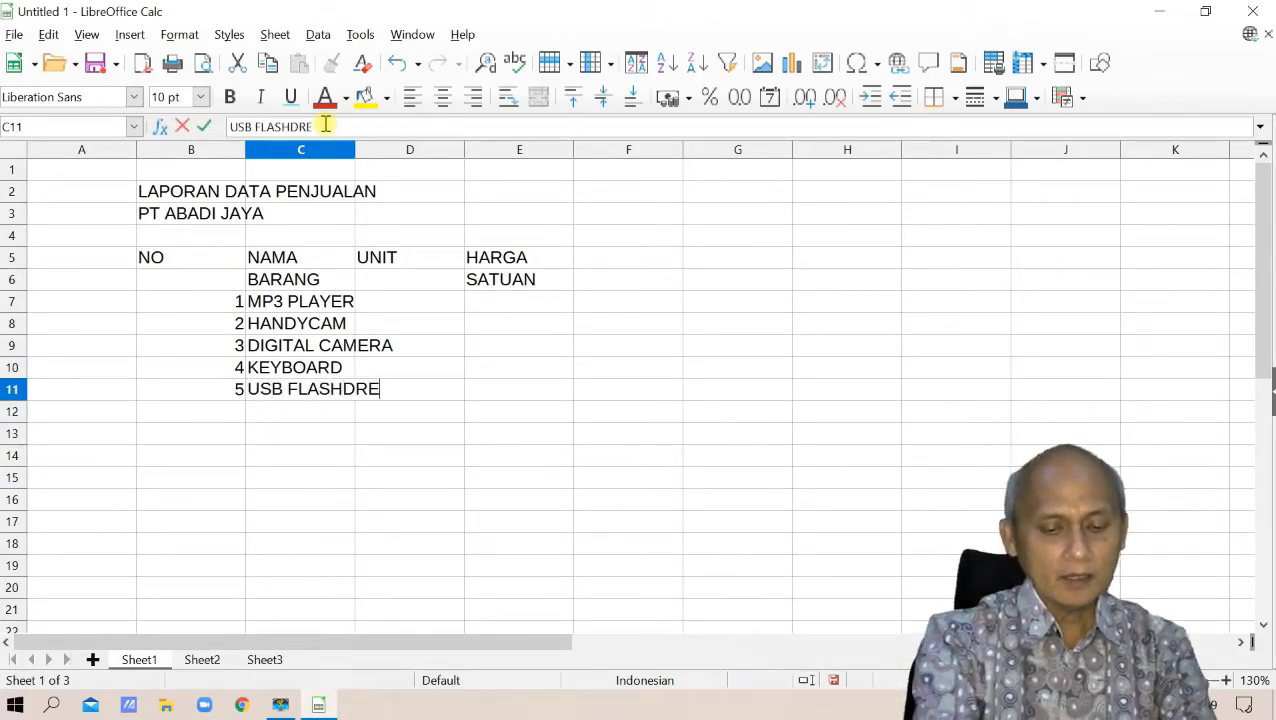
{"action": "type", "text": "IVE"}
{"action": "key", "text": "BackSpace"}
{"action": "key", "text": "BackSpace"}
{"action": "key", "text": "BackSpace"}
{"action": "key", "text": "BackSpace"}
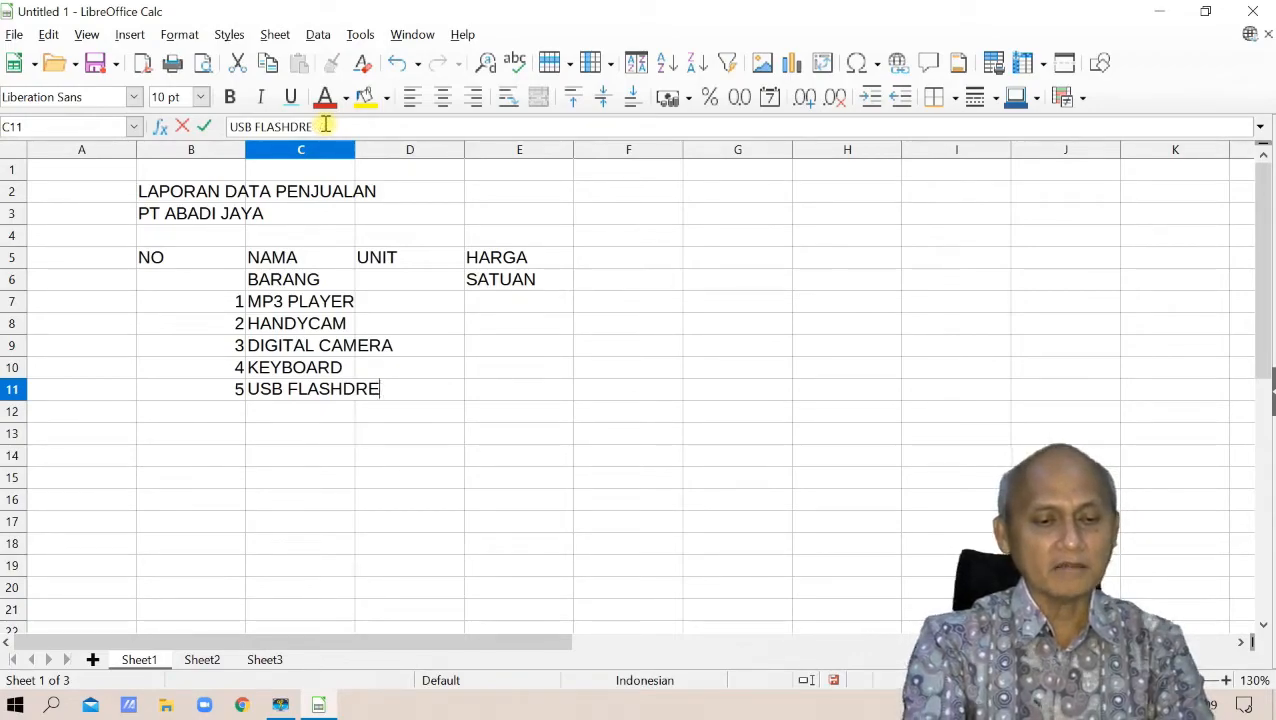
{"action": "type", "text": "IVE"}
{"action": "key", "text": "Return"}
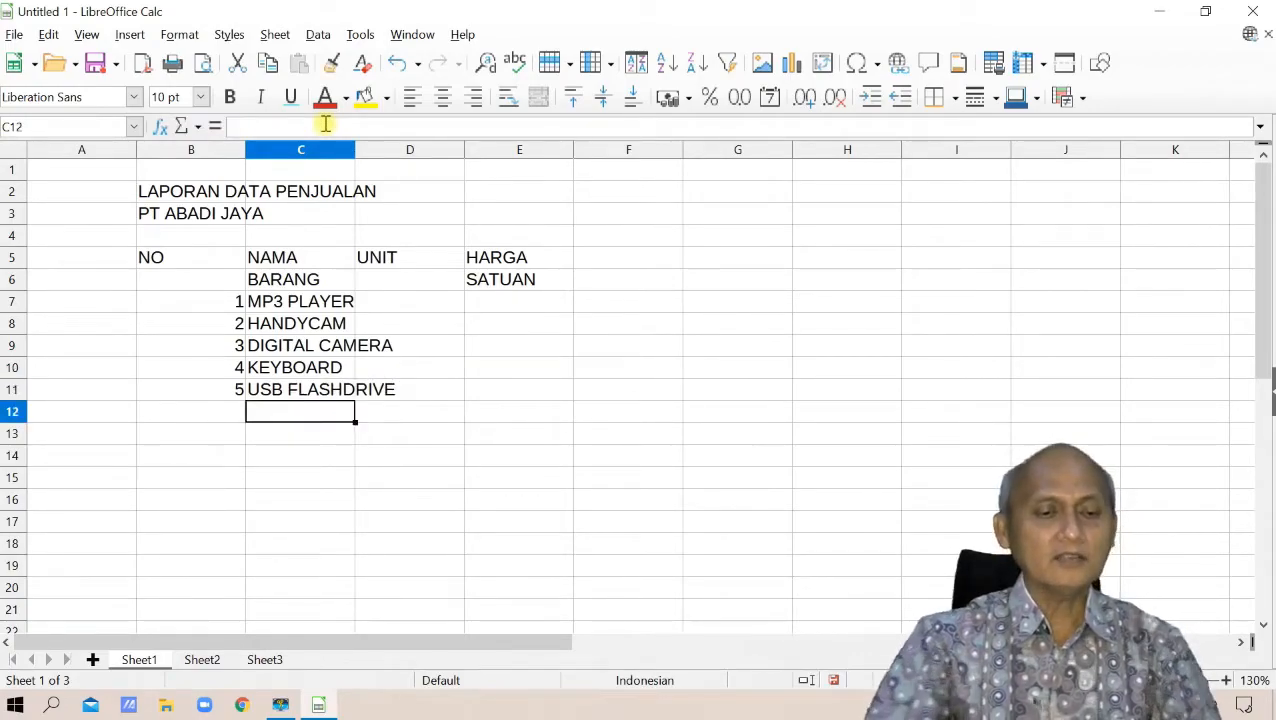
Fill the UNIT column in cells D7 to D11 with 15, 3, 7, 12 and 25.
{"action": "left_click", "coordinate": [396, 304]}
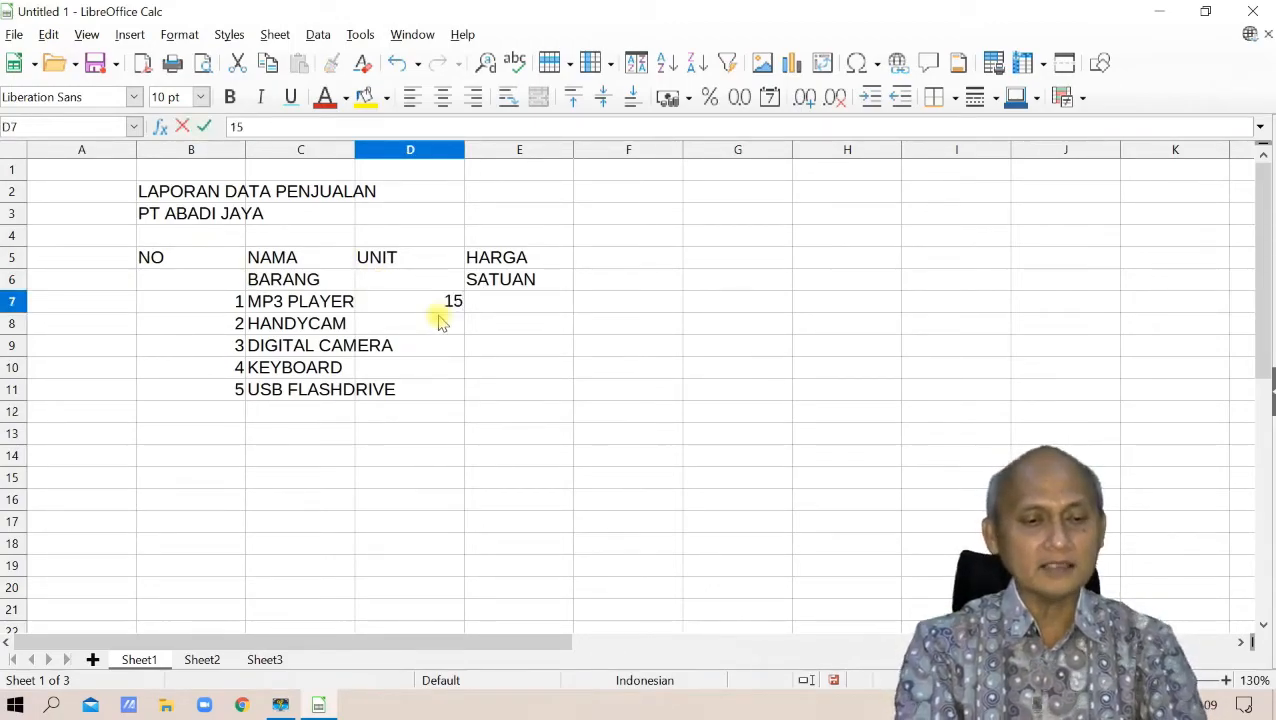
{"action": "key", "text": "Return"}
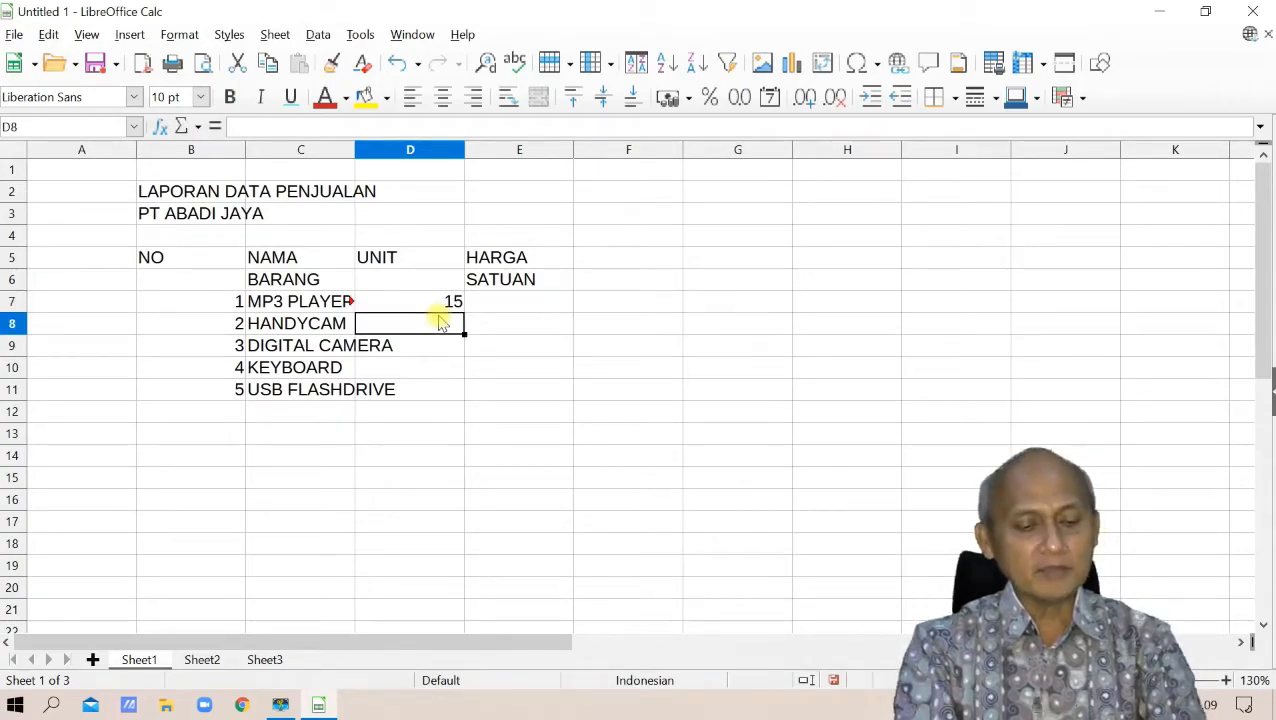
{"action": "type", "text": "3"}
{"action": "key", "text": "Return"}
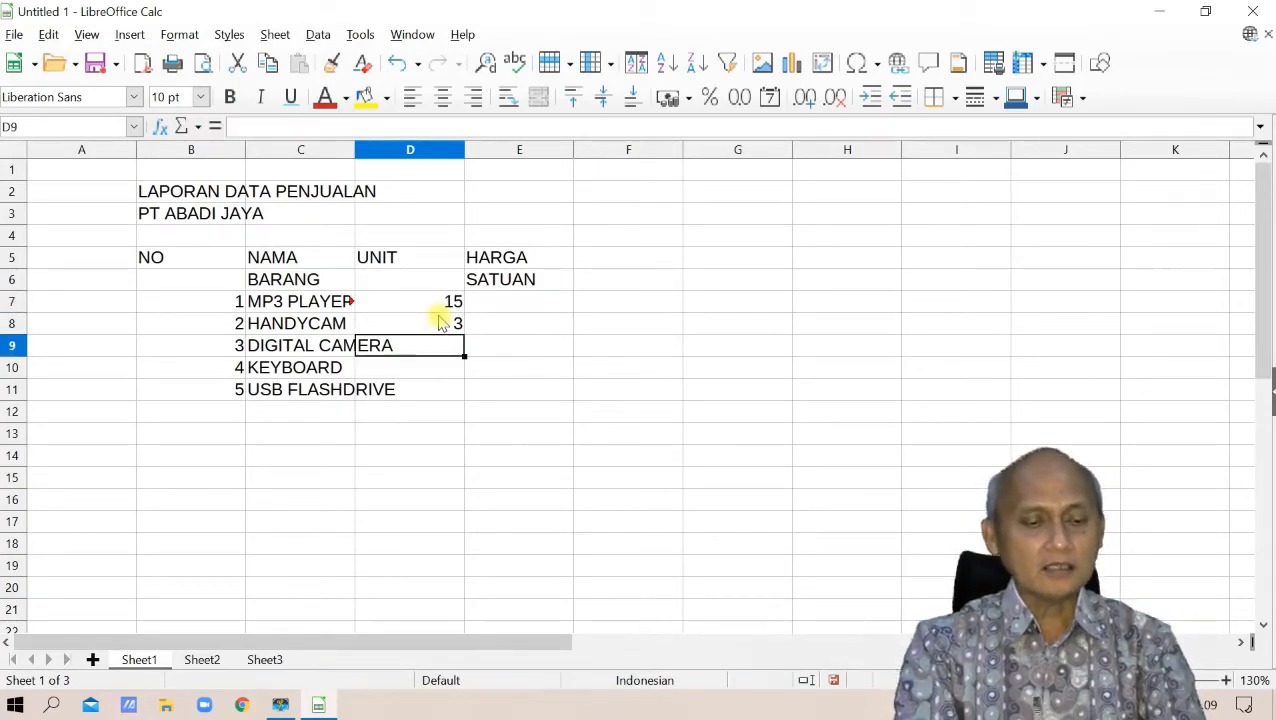
{"action": "type", "text": "7"}
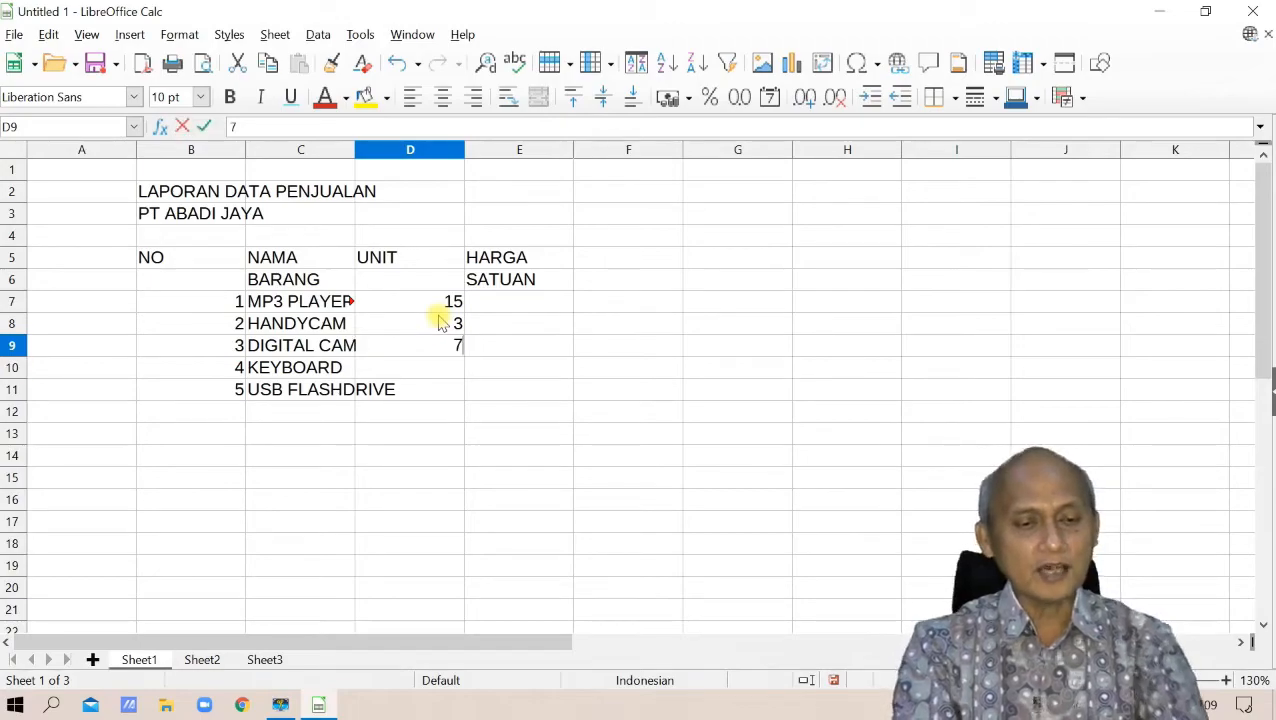
{"action": "key", "text": "Return"}
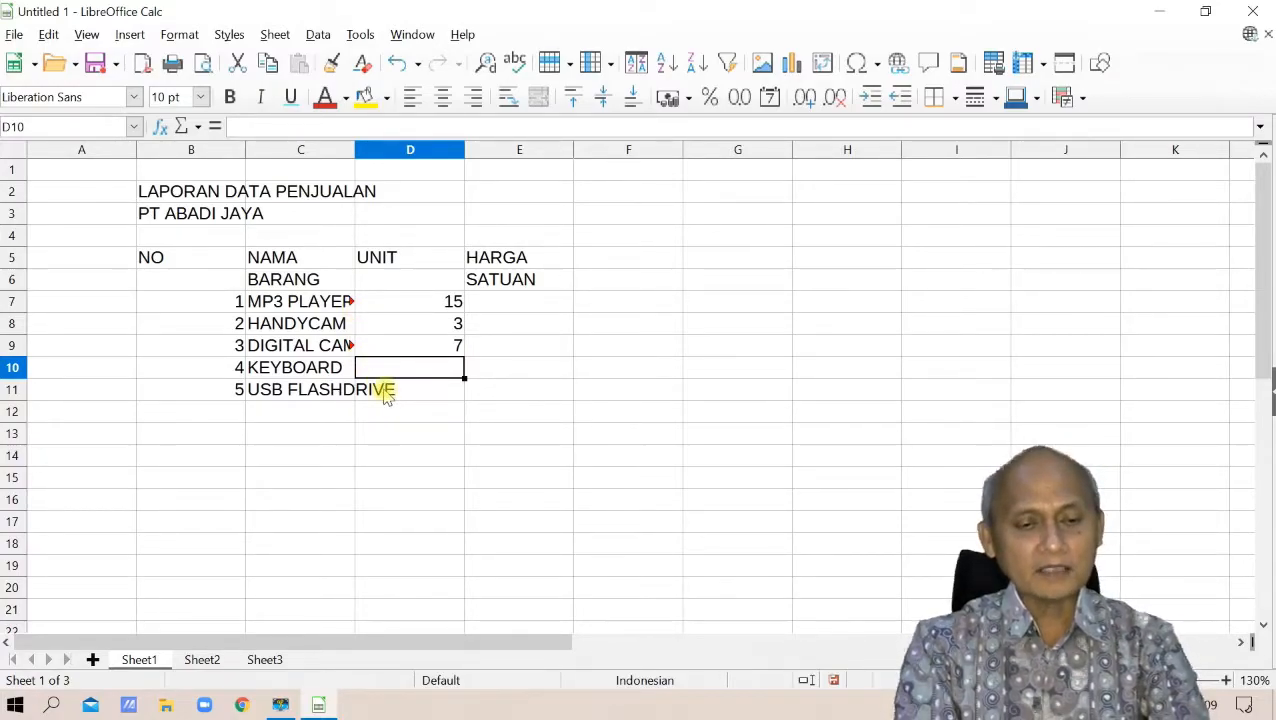
{"action": "type", "text": "12"}
{"action": "key", "text": "Return"}
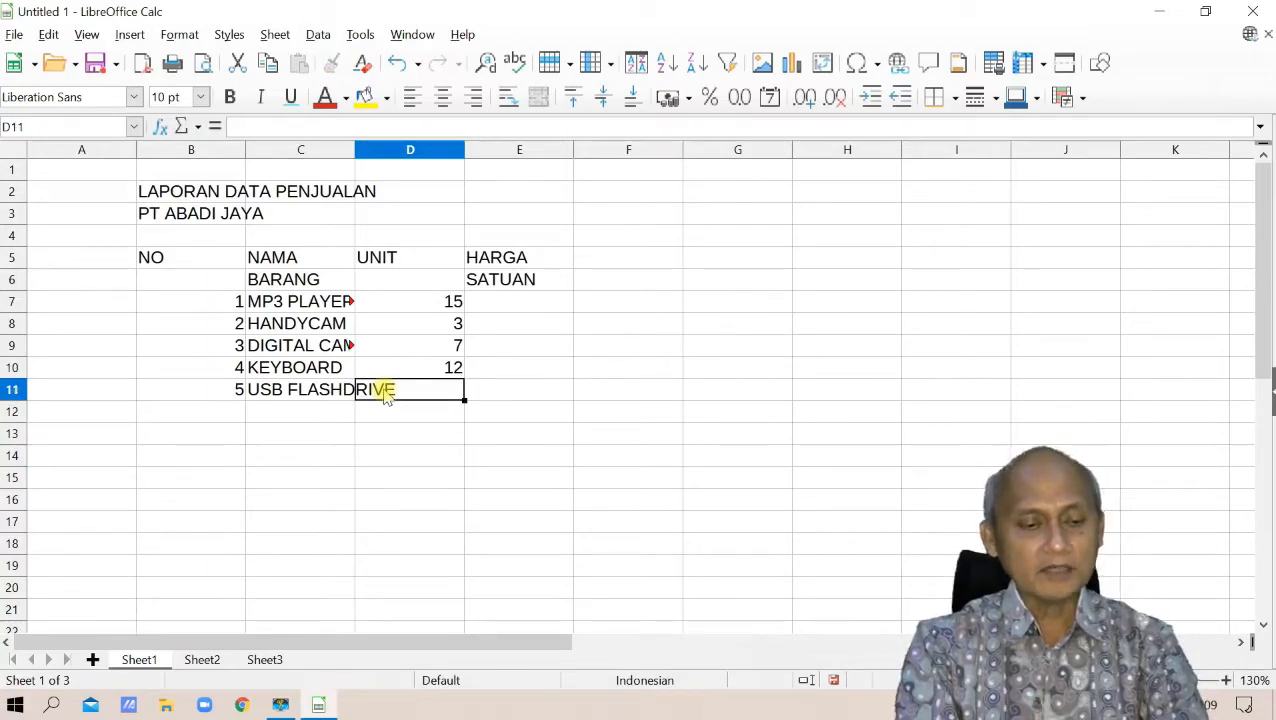
{"action": "type", "text": "25"}
{"action": "key", "text": "Up"}
Enter the unit prices 350000 for MP3 PLAYER in E7 and 4500000 for HANDYCAM in E8.
{"action": "key", "text": "Up"}
{"action": "key", "text": "Up"}
{"action": "key", "text": "Up"}
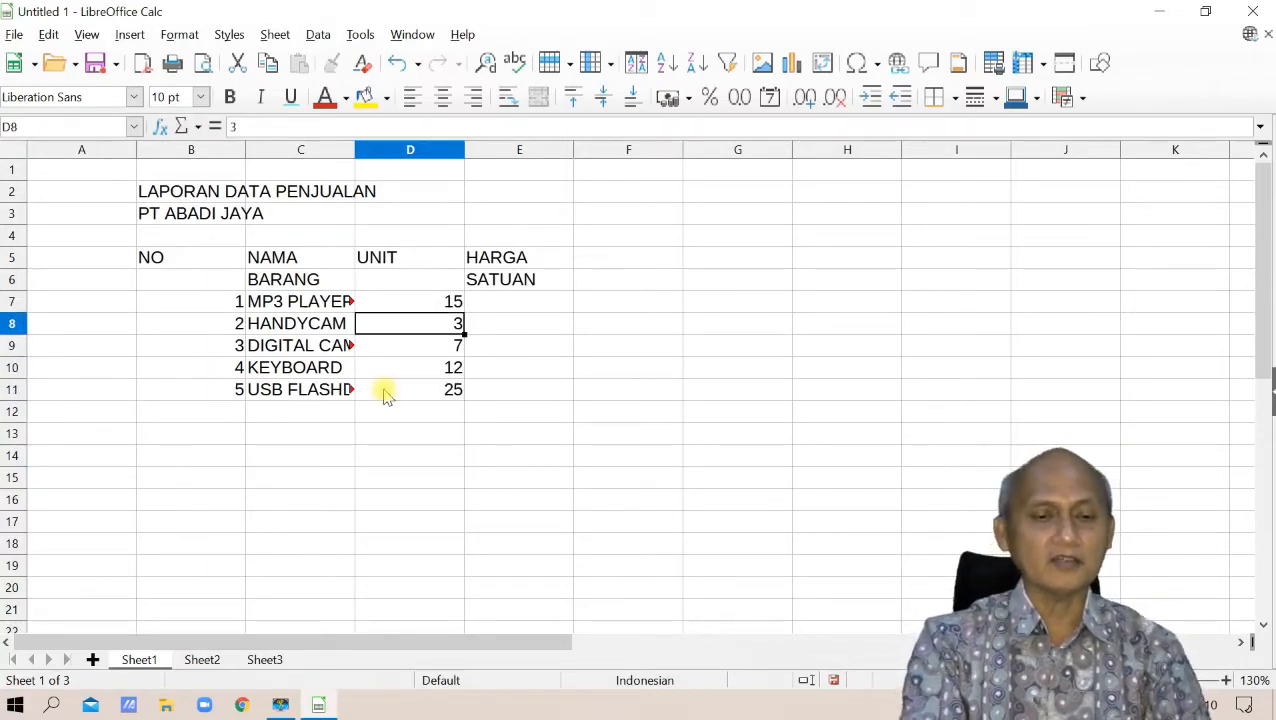
{"action": "key", "text": "Right"}
{"action": "type", "text": "3"}
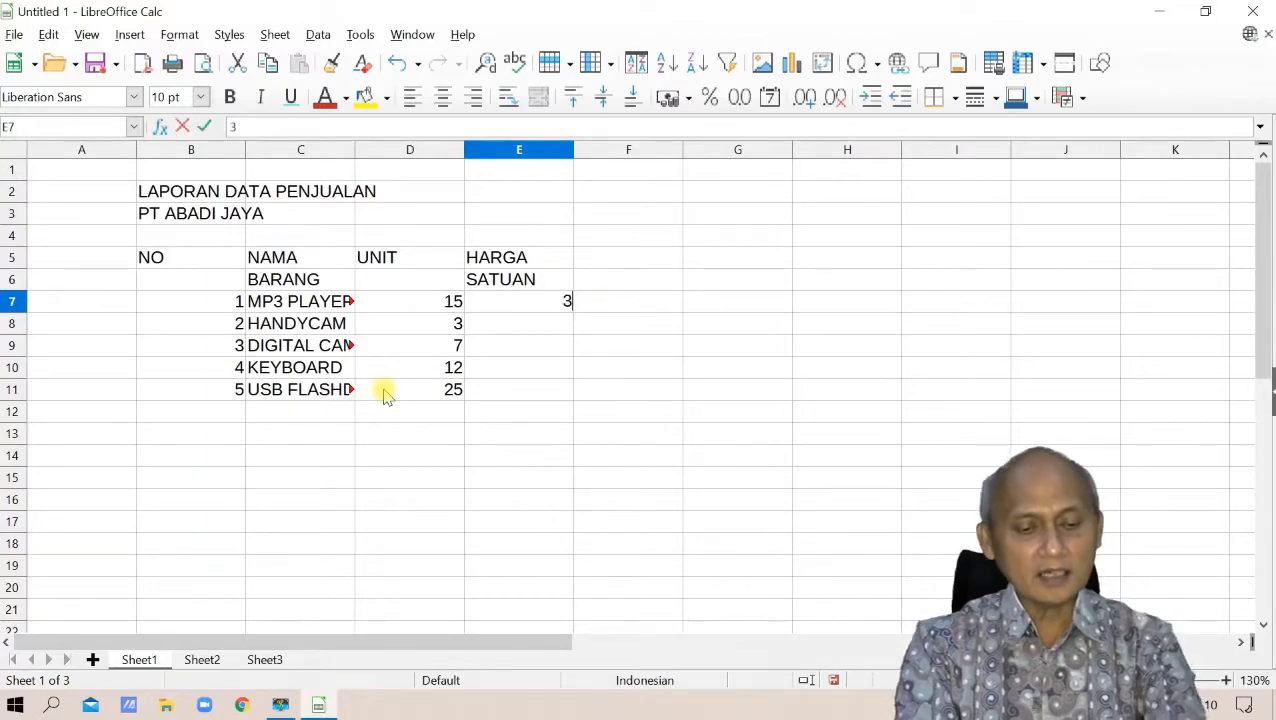
{"action": "type", "text": "50000"}
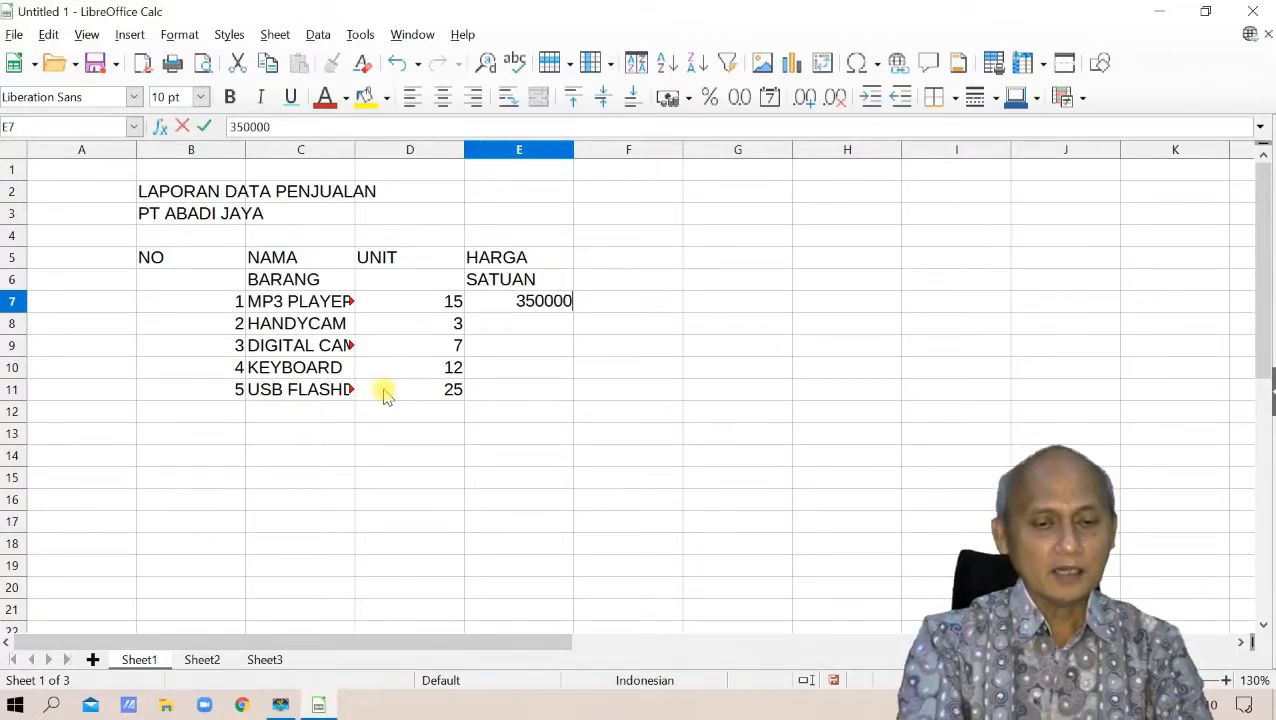
{"action": "key", "text": "Return"}
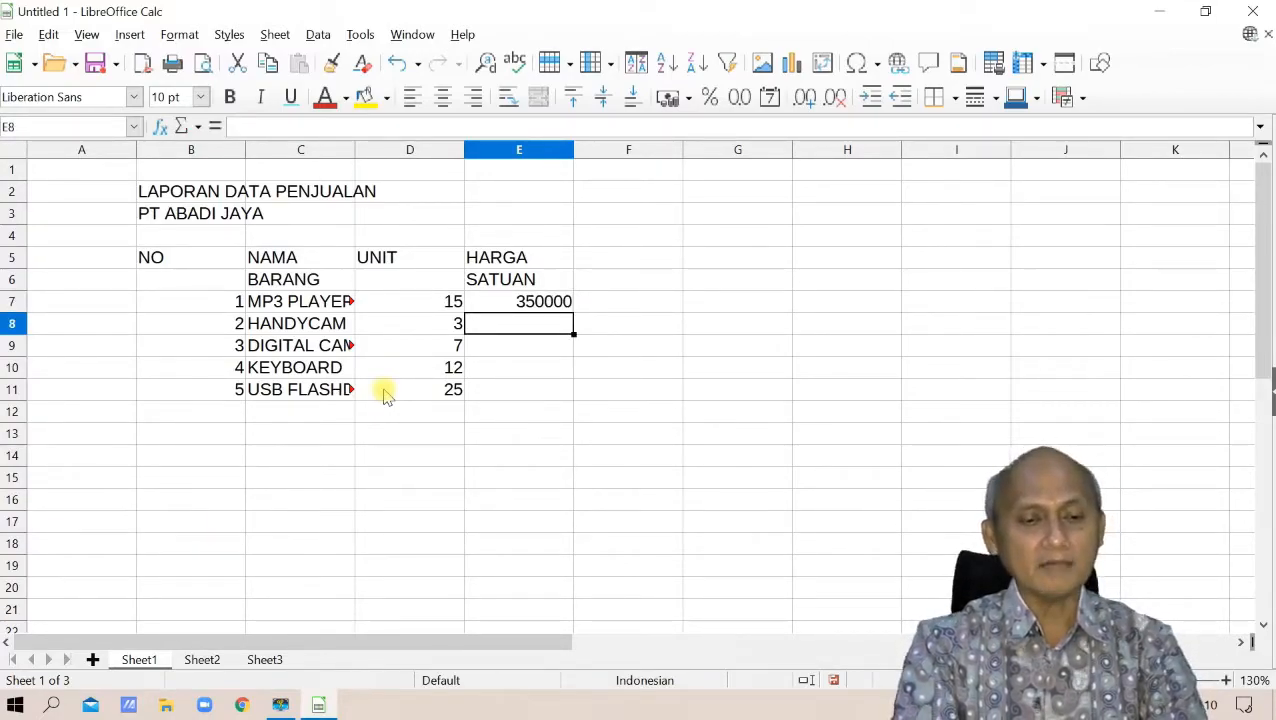
{"action": "type", "text": "4"}
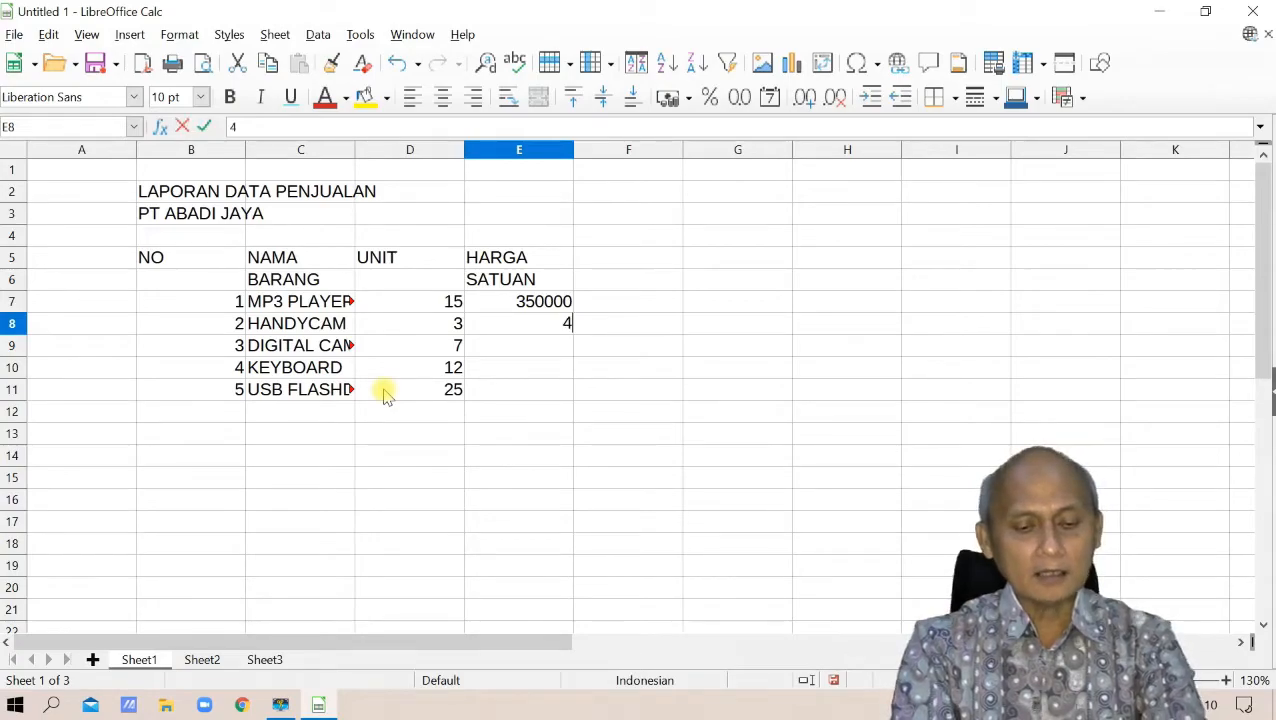
{"action": "type", "text": "500000"}
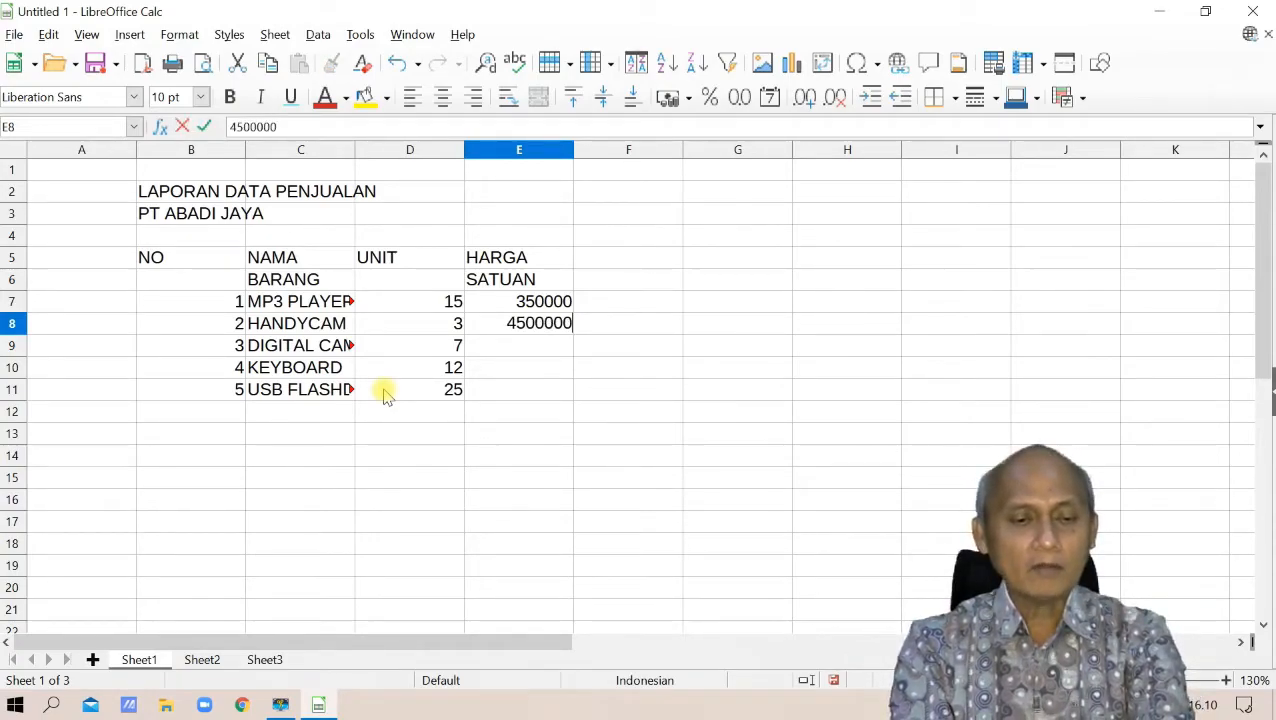
{"action": "key", "text": "Return"}
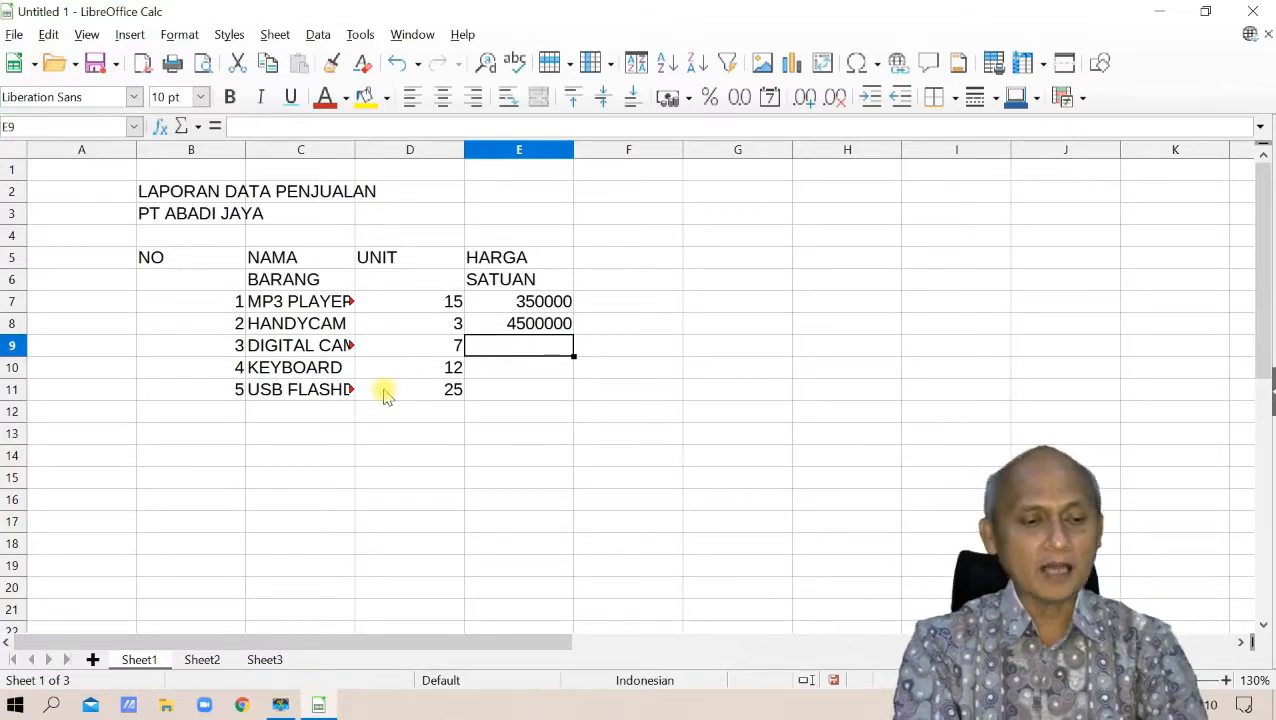
Enter the remaining unit prices 7500000, 150000 and 80000 in cells E9 to E11.
{"action": "type", "text": "7500000"}
{"action": "key", "text": "Return"}
{"action": "type", "text": "150000"}
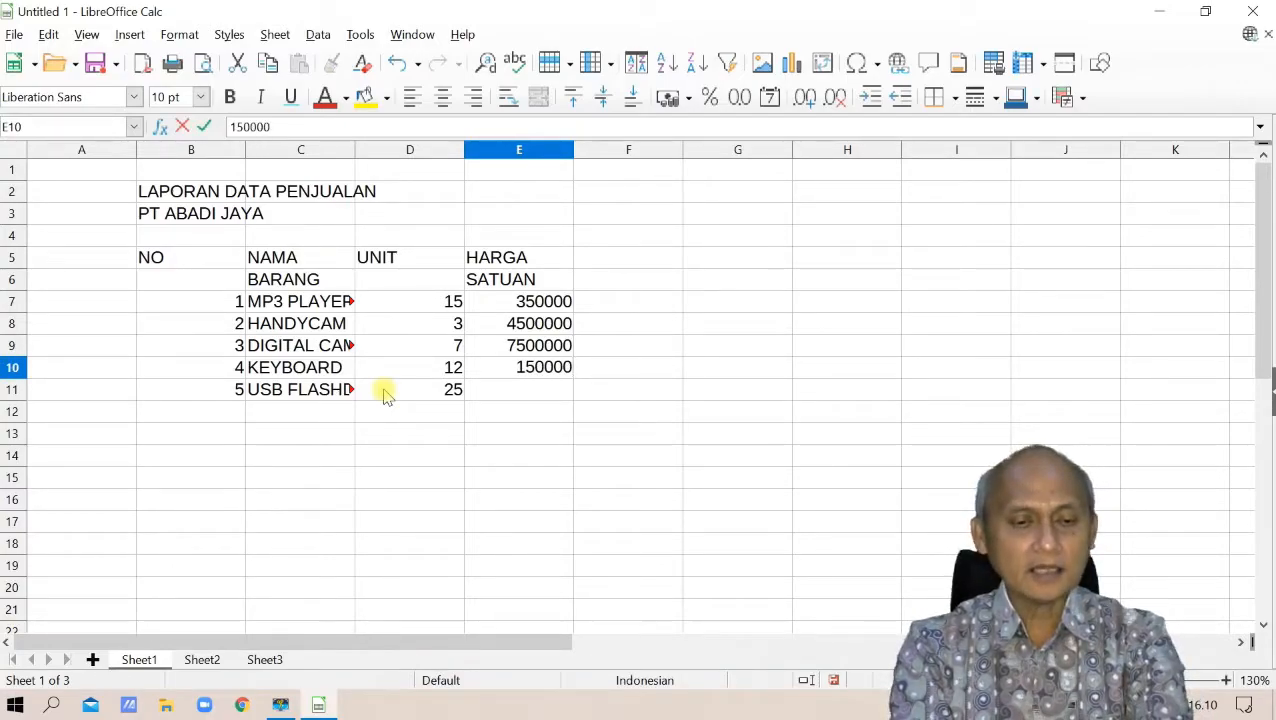
{"action": "key", "text": "Return"}
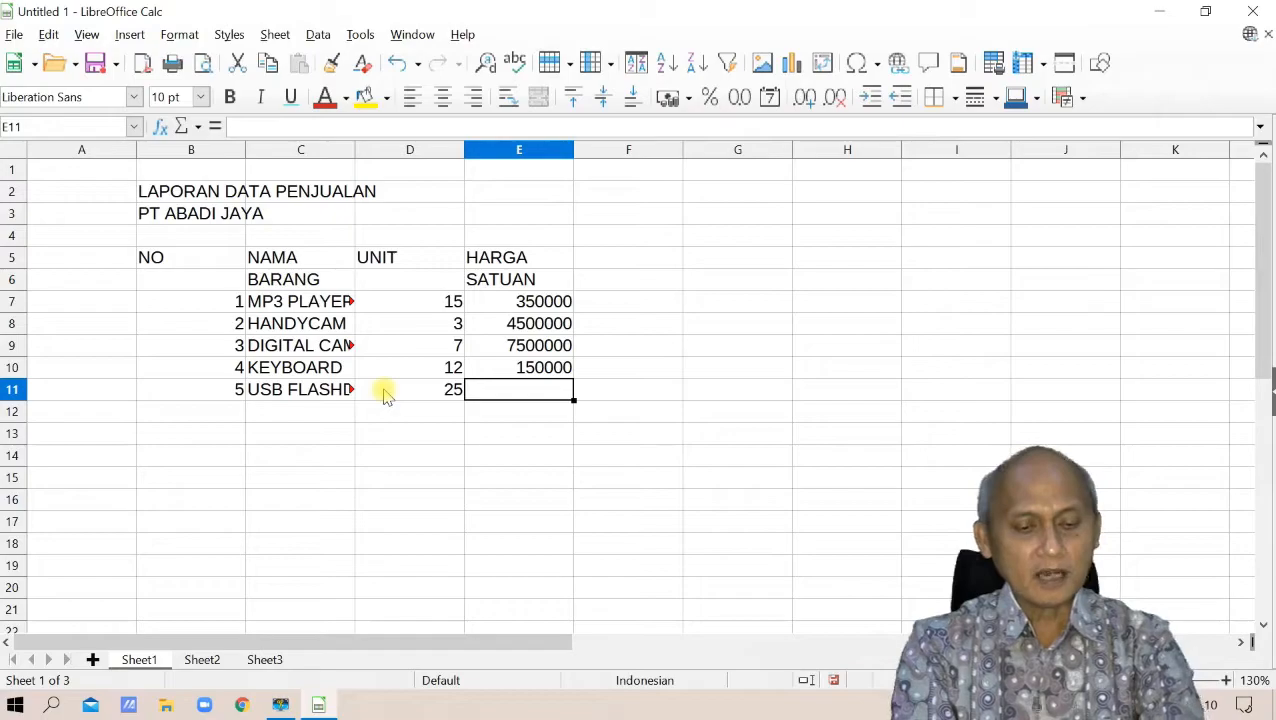
{"action": "type", "text": "80000"}
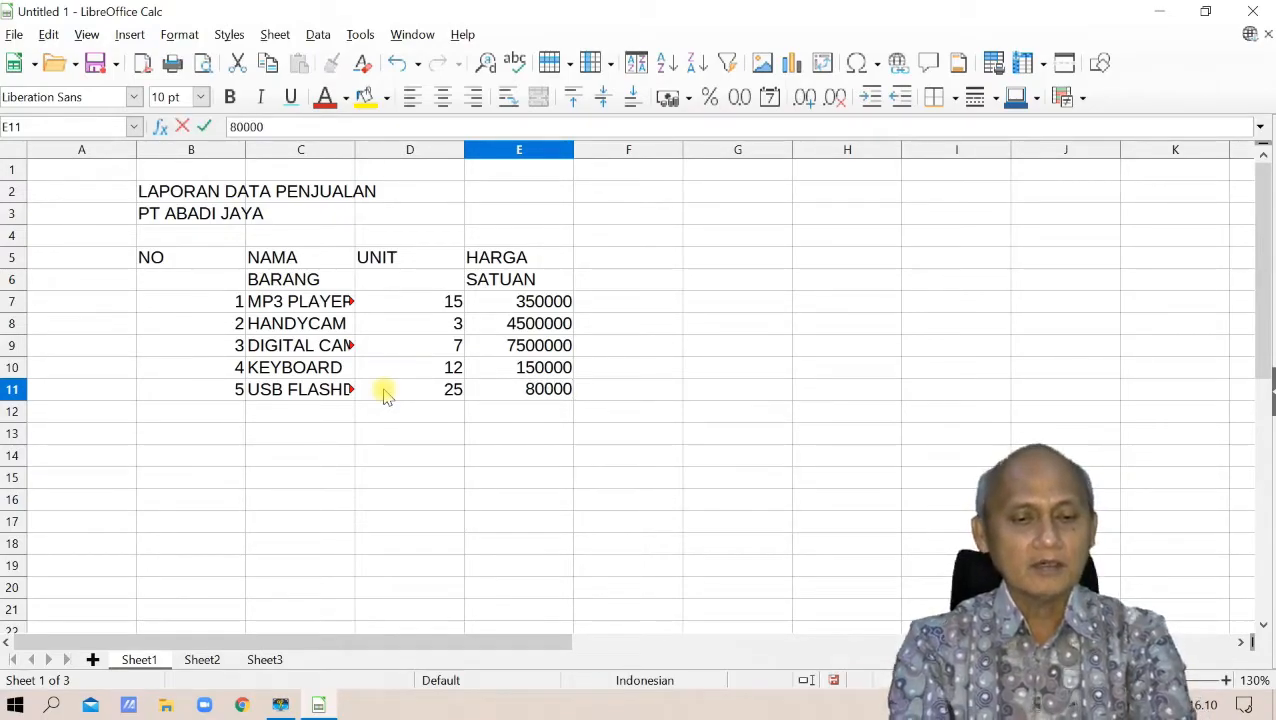
{"action": "key", "text": "Return"}
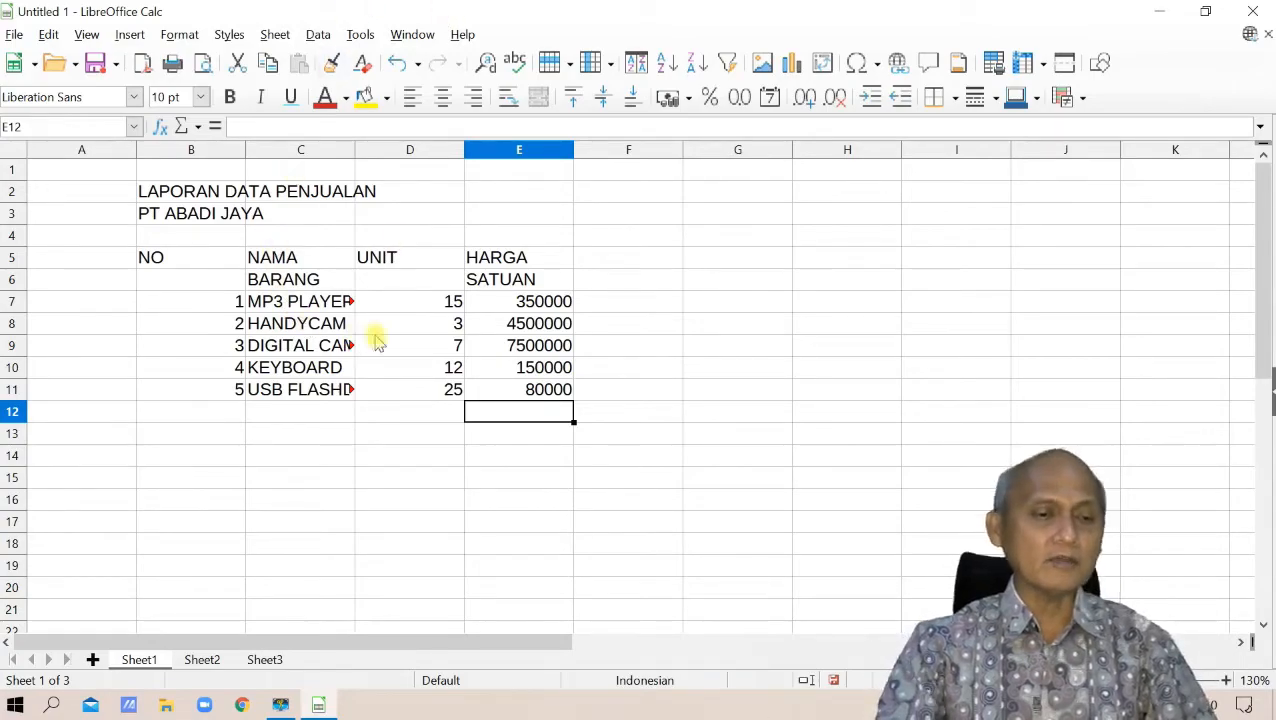
Select the report title in cell B2 and check which toolbars are enabled, leaving them as they are.
{"action": "left_click", "coordinate": [148, 190]}
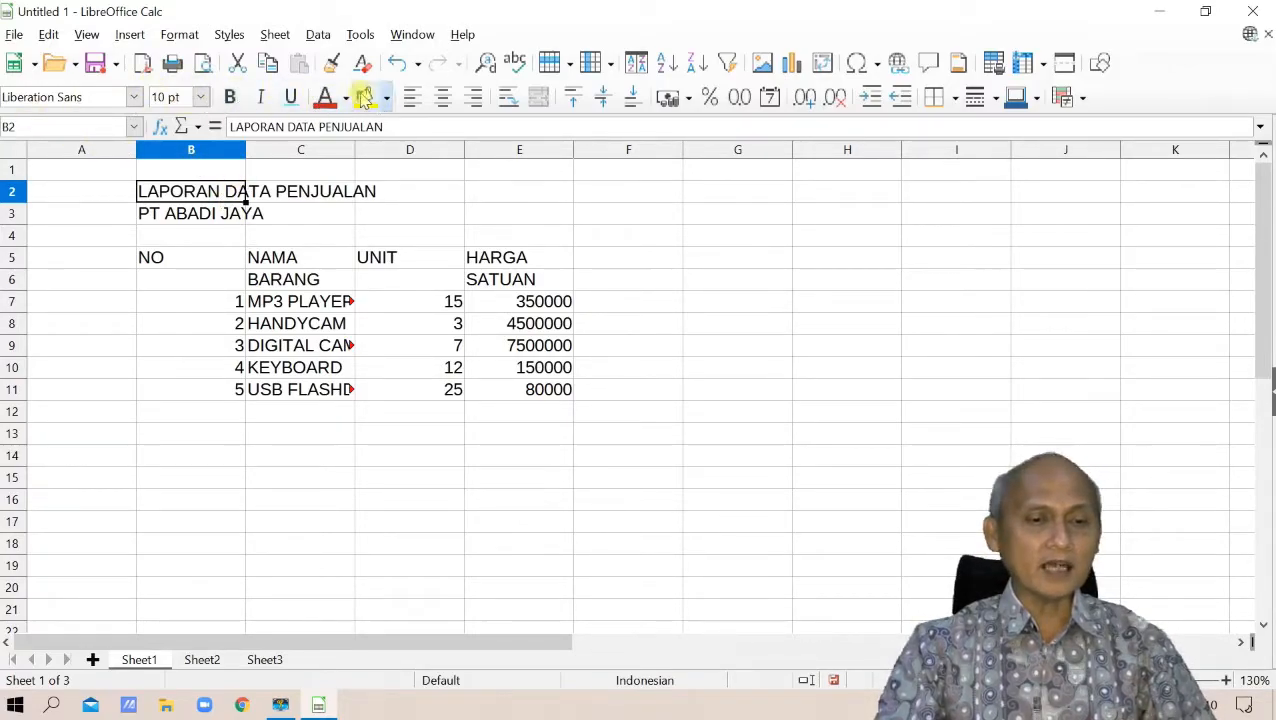
{"action": "left_click", "coordinate": [87, 35]}
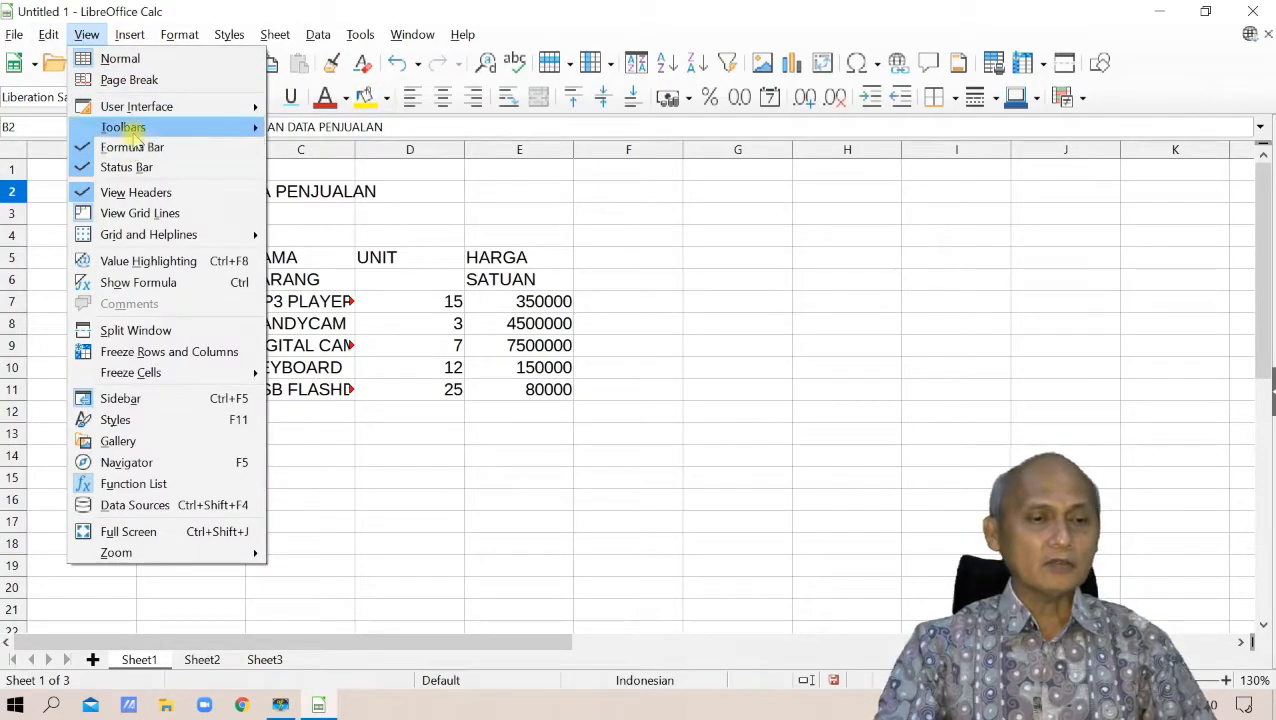
{"action": "mouse_move", "coordinate": [134, 133]}
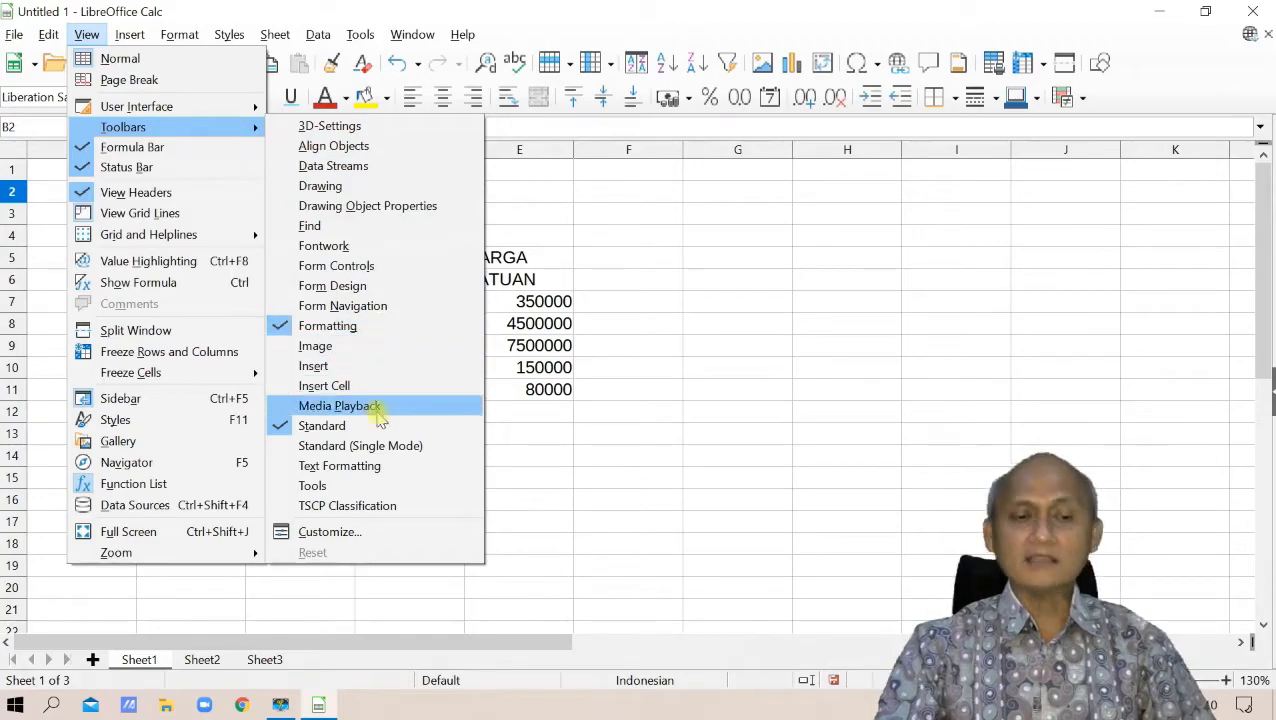
{"action": "left_click", "coordinate": [755, 216]}
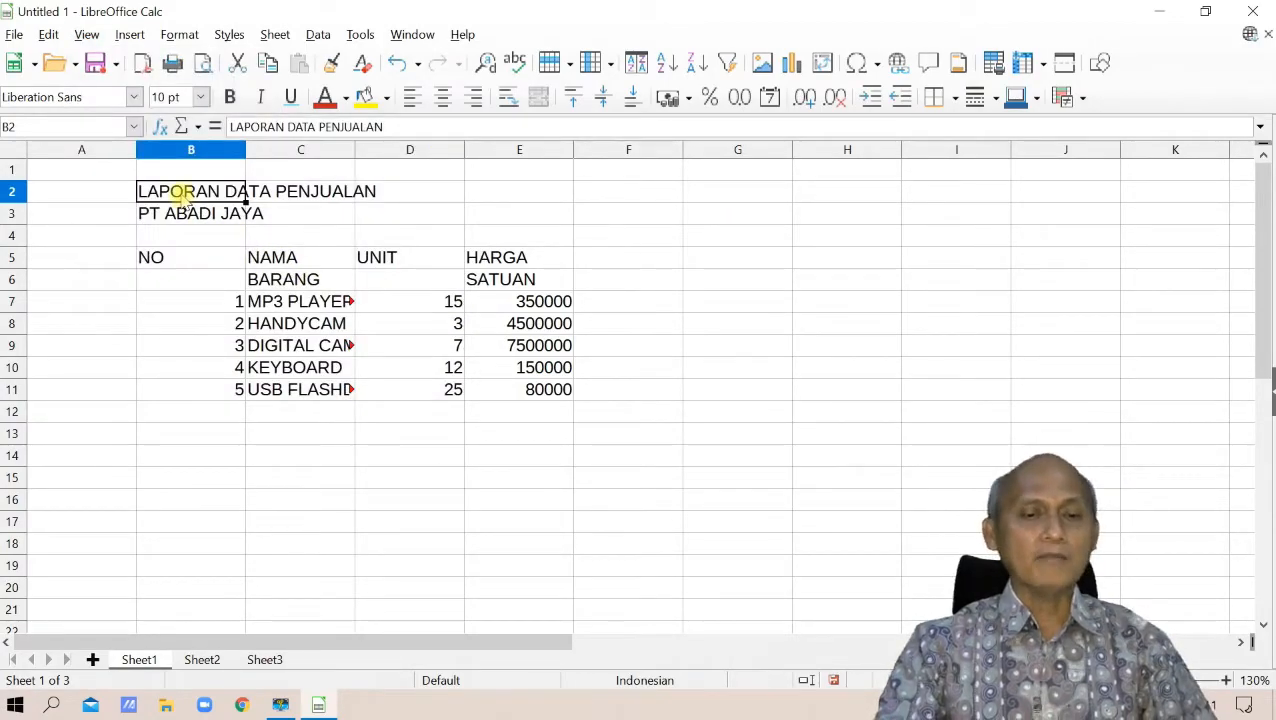
Expand the collapsed sidebar beside the sheet.
{"action": "left_click", "coordinate": [1268, 398]}
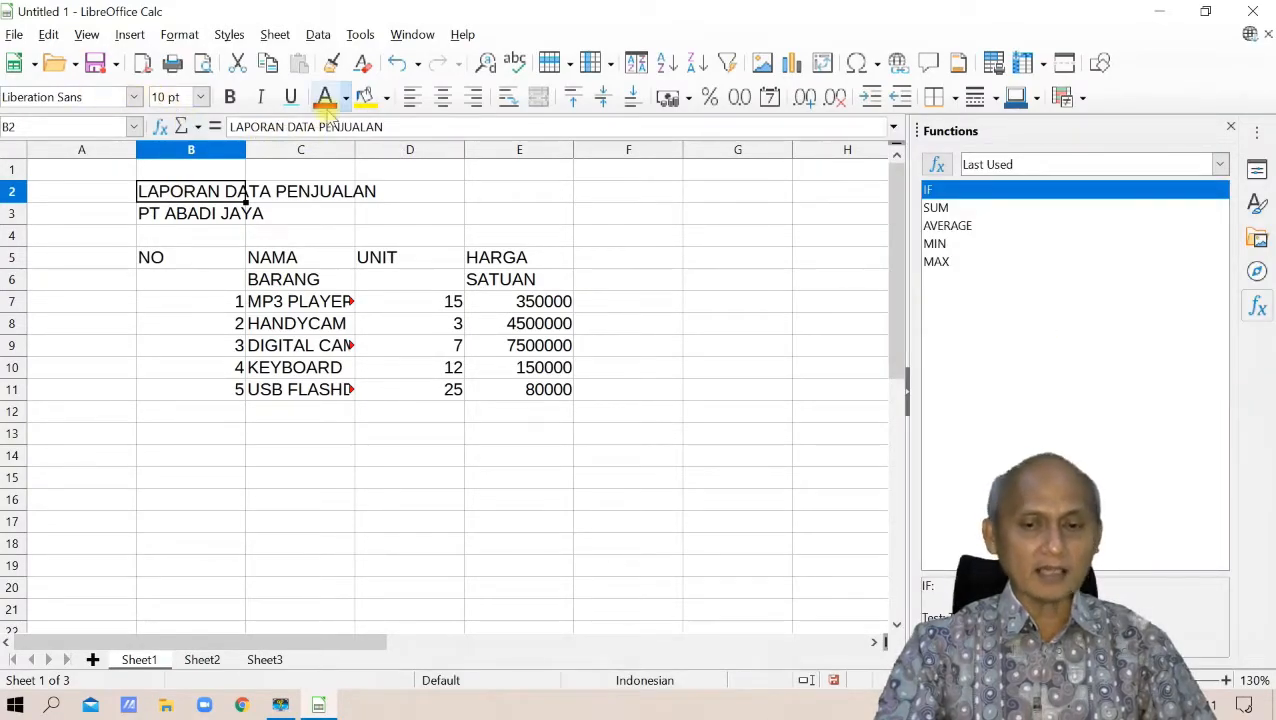
Show the sidebar's Properties deck and collapse all its sections except Character.
{"action": "left_click", "coordinate": [1262, 172]}
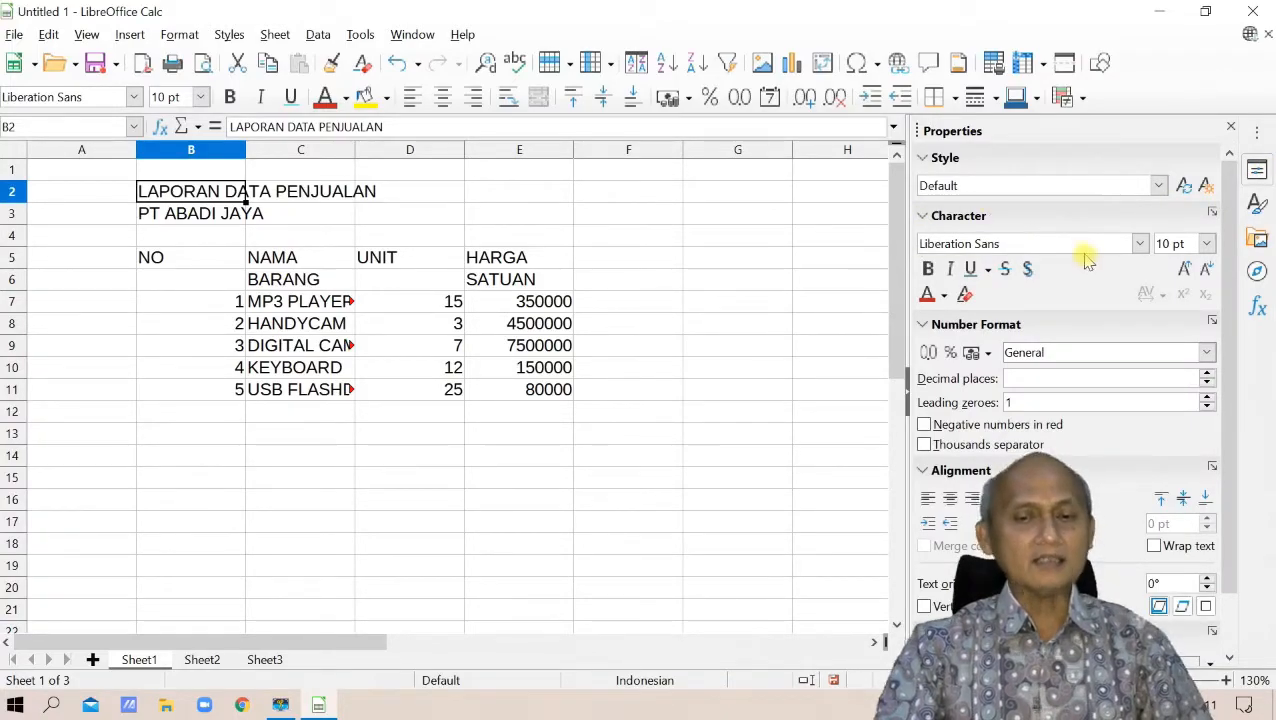
{"action": "left_click", "coordinate": [921, 215]}
{"action": "left_click", "coordinate": [921, 158]}
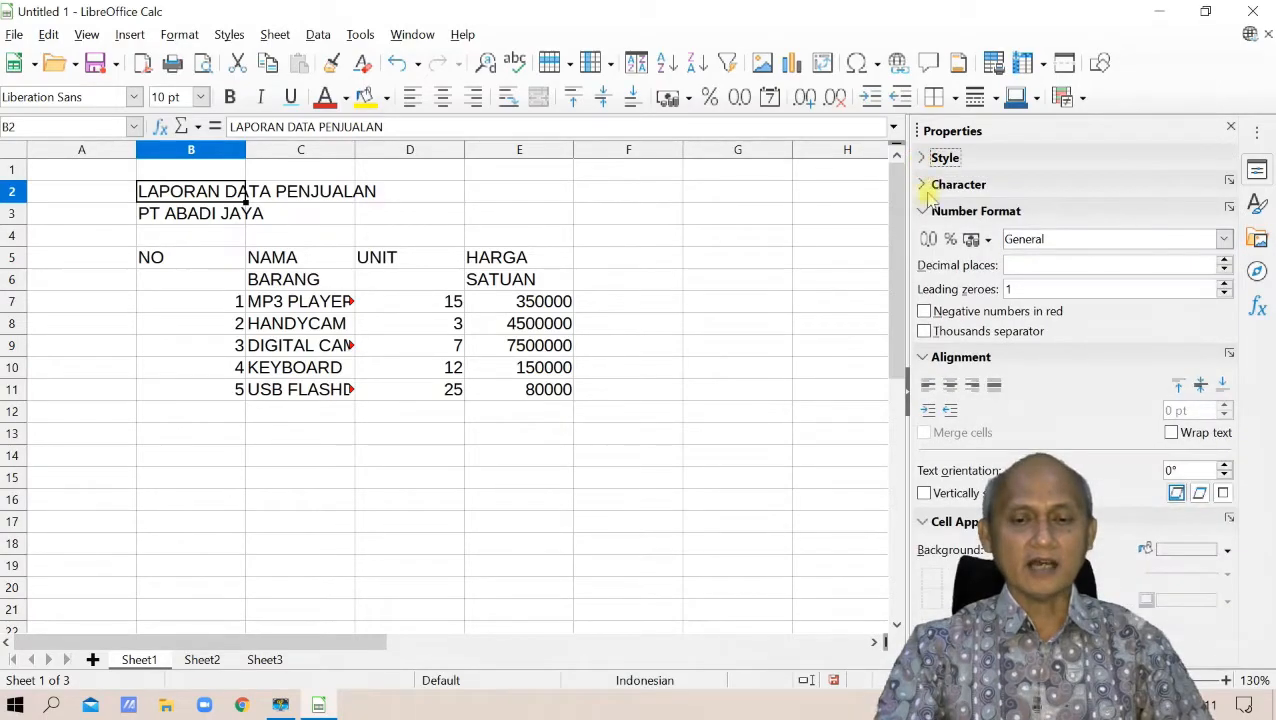
{"action": "left_click", "coordinate": [921, 211]}
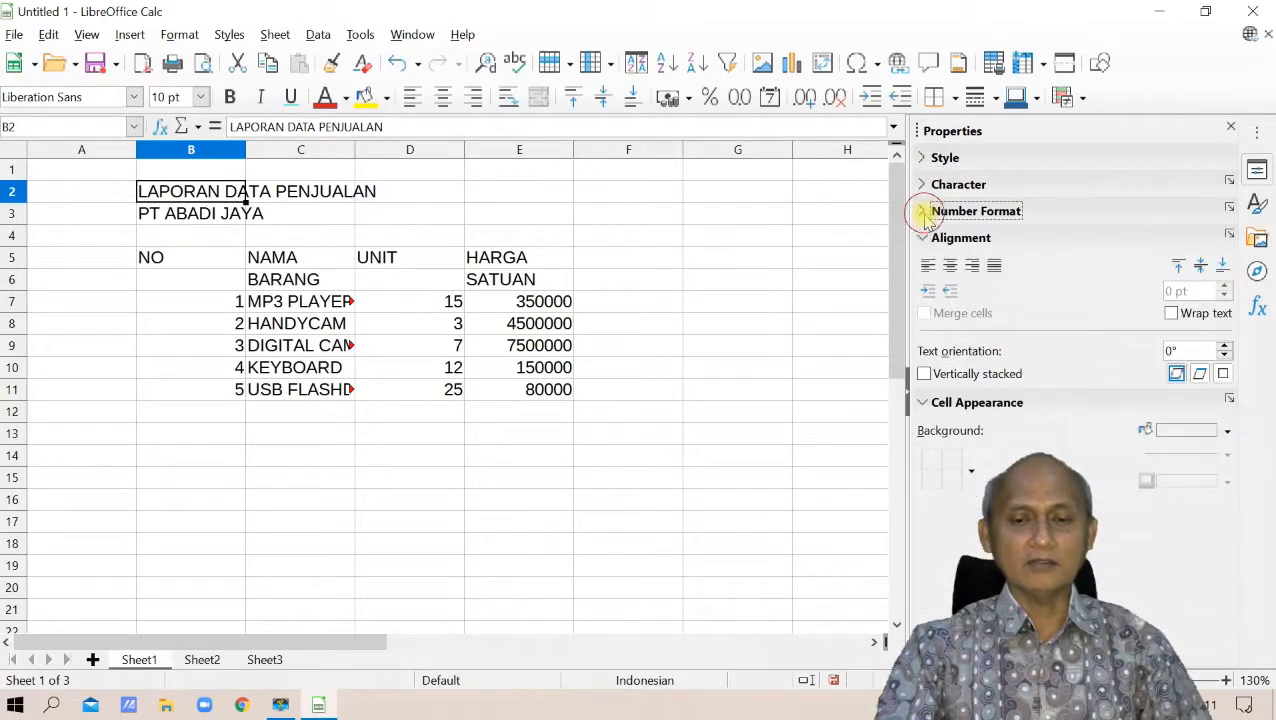
{"action": "left_click", "coordinate": [921, 402]}
{"action": "left_click", "coordinate": [922, 238]}
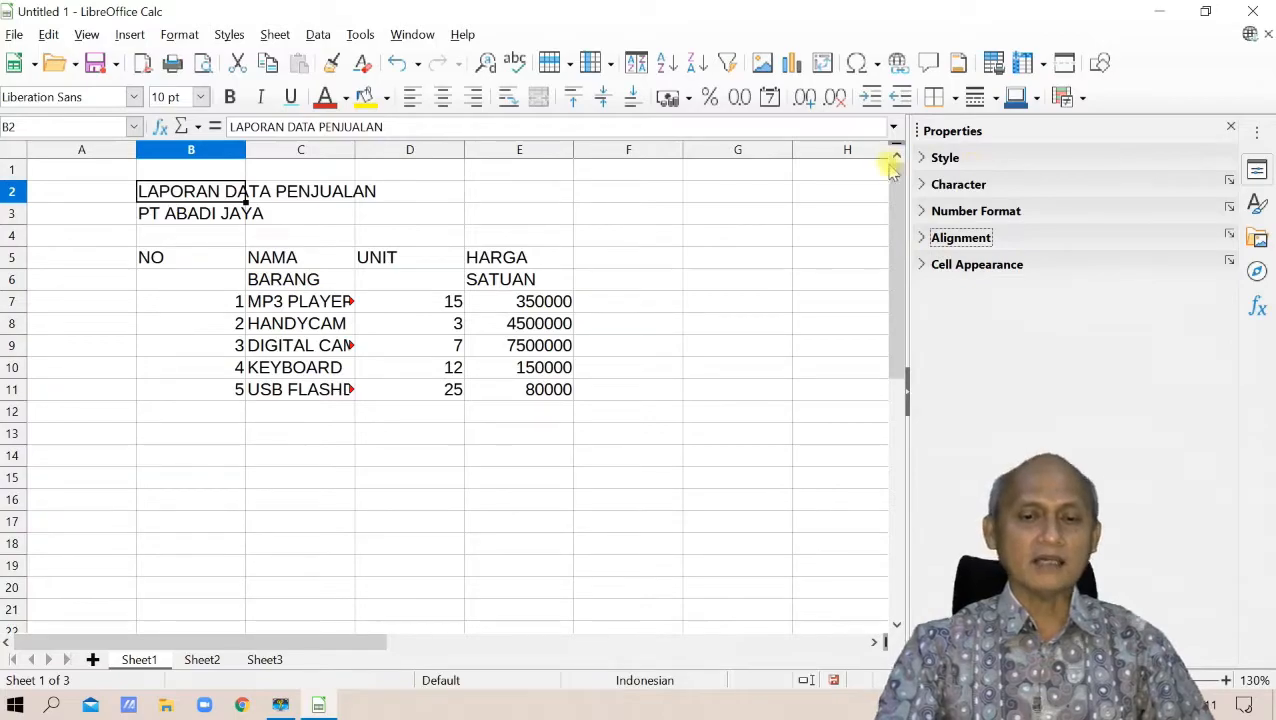
{"action": "left_click", "coordinate": [922, 185]}
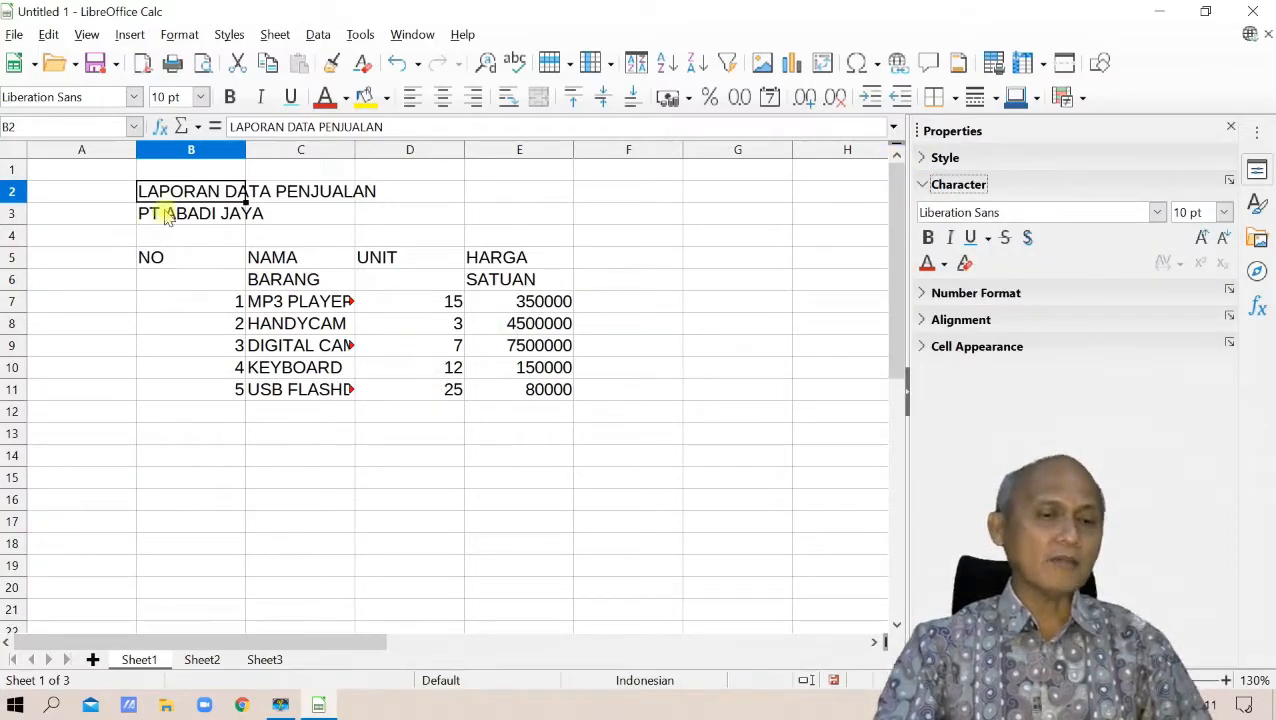
Set the font of the report title in B2 to Berlin Sans FB Demi.
{"action": "left_click", "coordinate": [134, 97]}
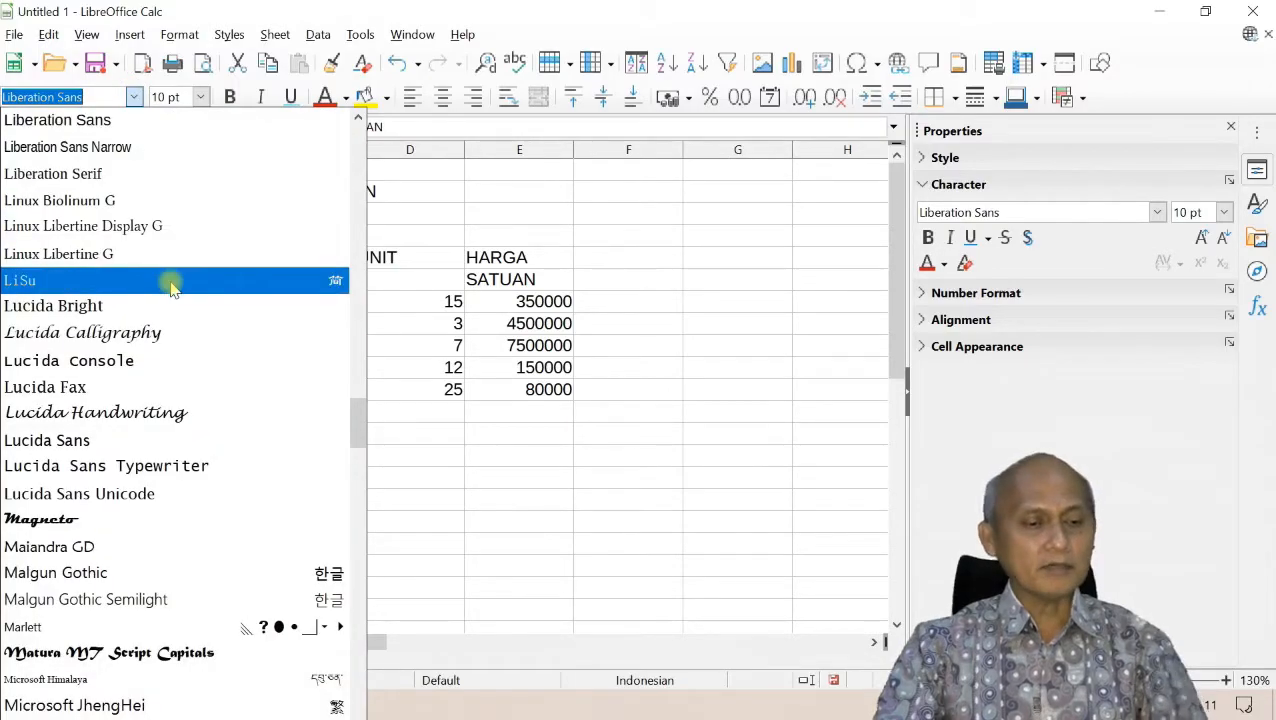
{"action": "type", "text": "b"}
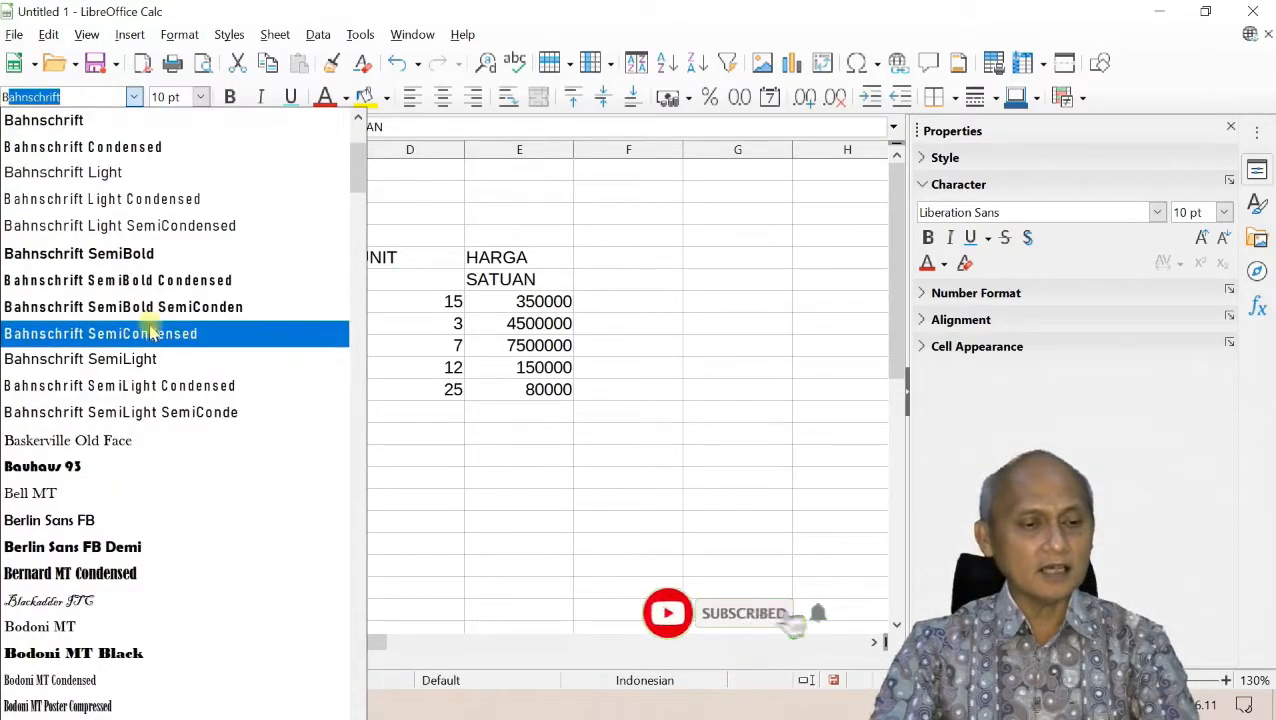
{"action": "scroll", "coordinate": [142, 340], "scroll_direction": "down", "scroll_amount": 1}
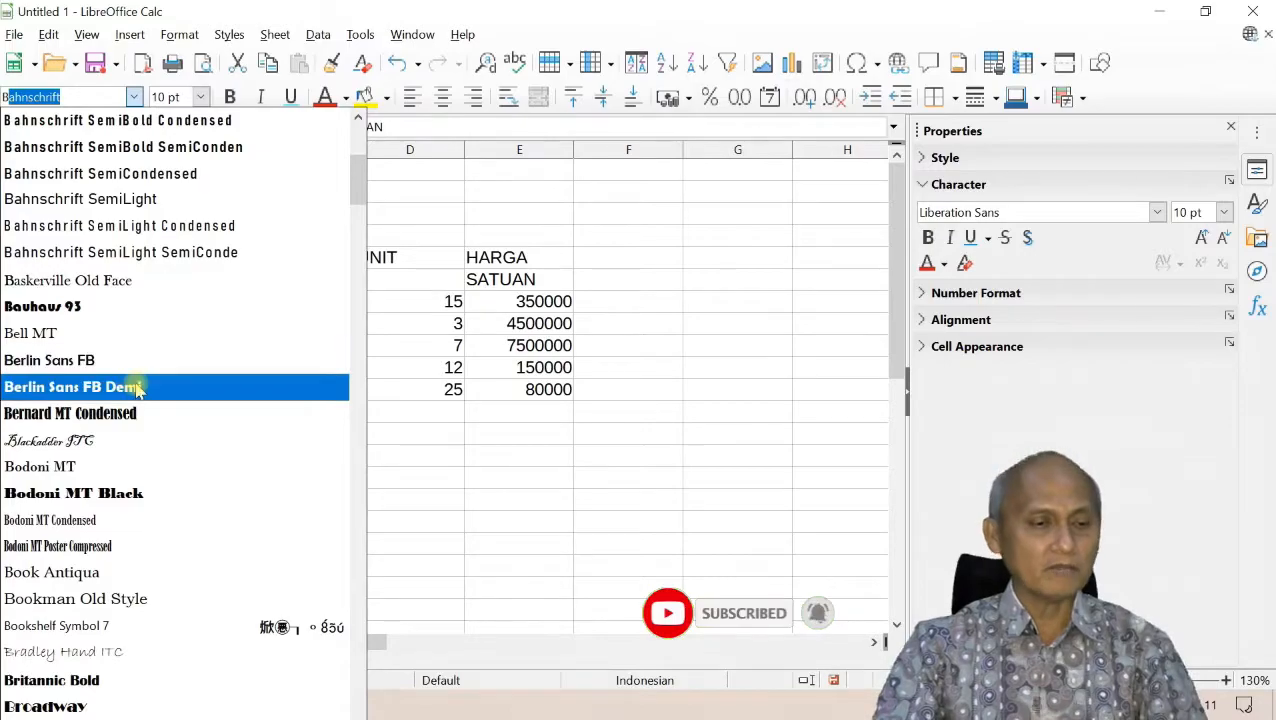
{"action": "left_click", "coordinate": [138, 387]}
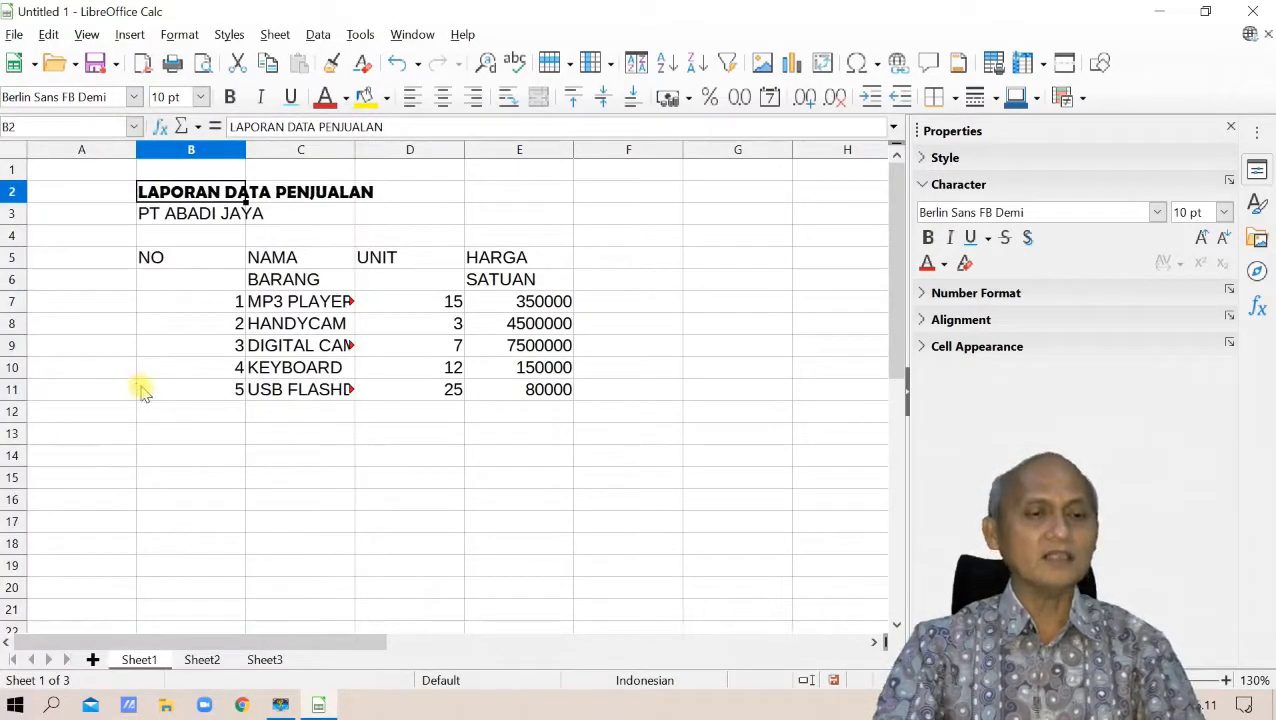
{"action": "left_click", "coordinate": [134, 97]}
{"action": "left_click", "coordinate": [135, 100]}
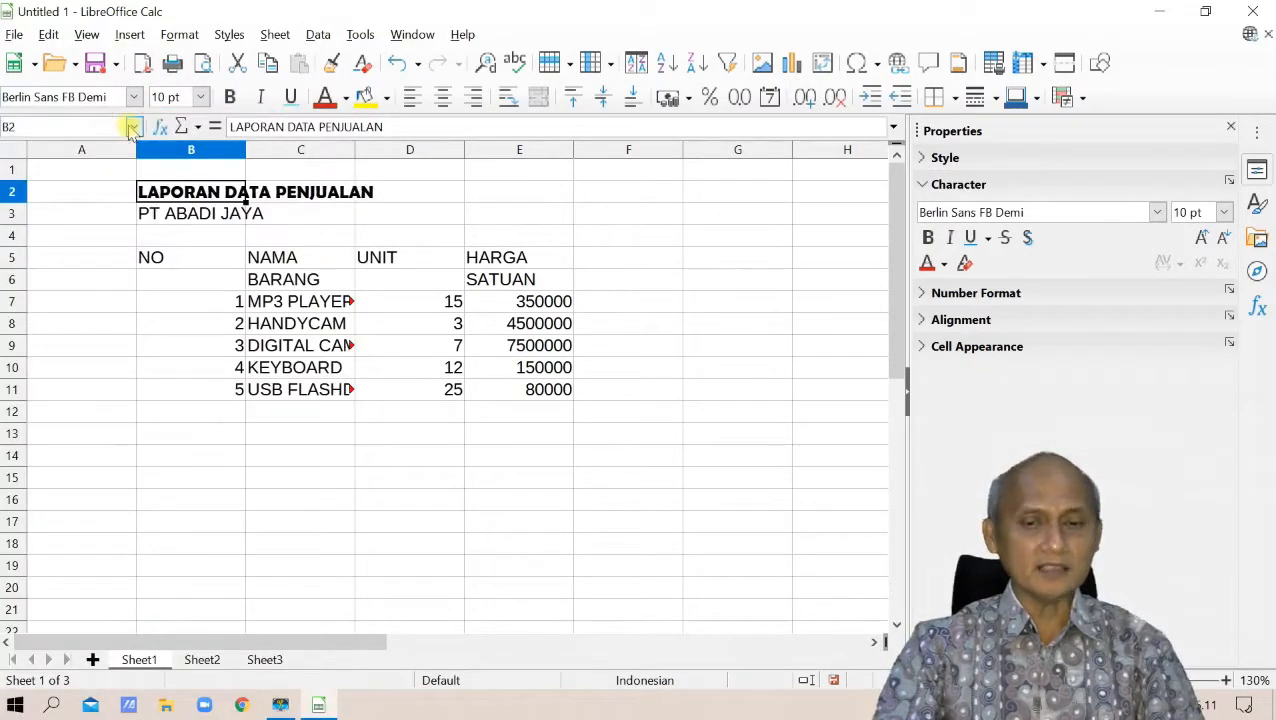
{"action": "left_click", "coordinate": [1155, 212]}
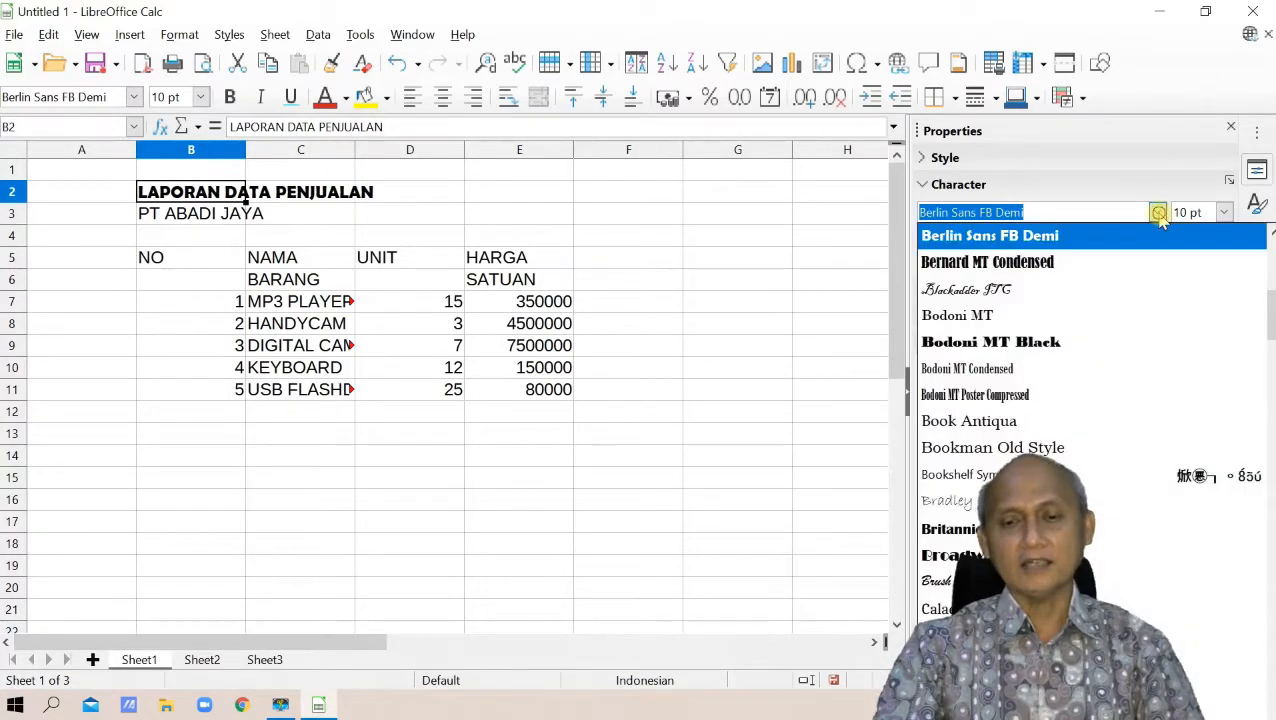
{"action": "left_click", "coordinate": [1155, 210]}
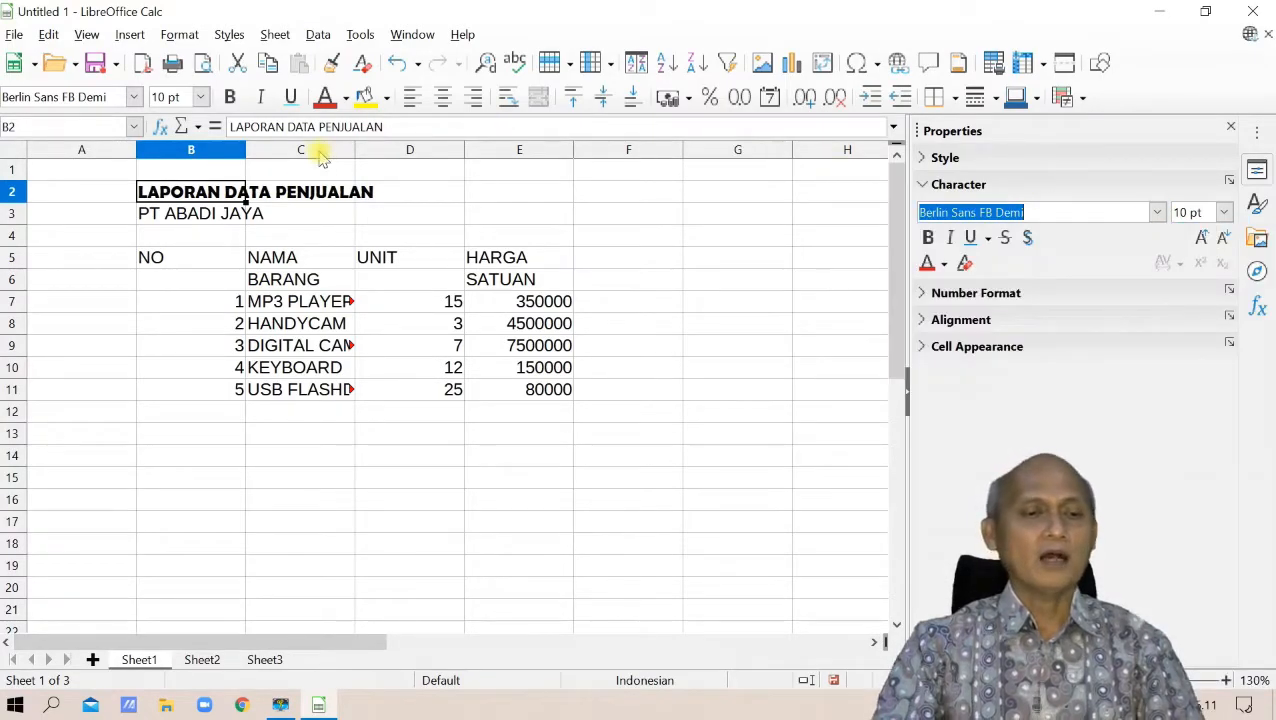
Set the title's font size to 20 pt, and reduce it stepwise to 16 pt.
{"action": "left_click", "coordinate": [200, 97]}
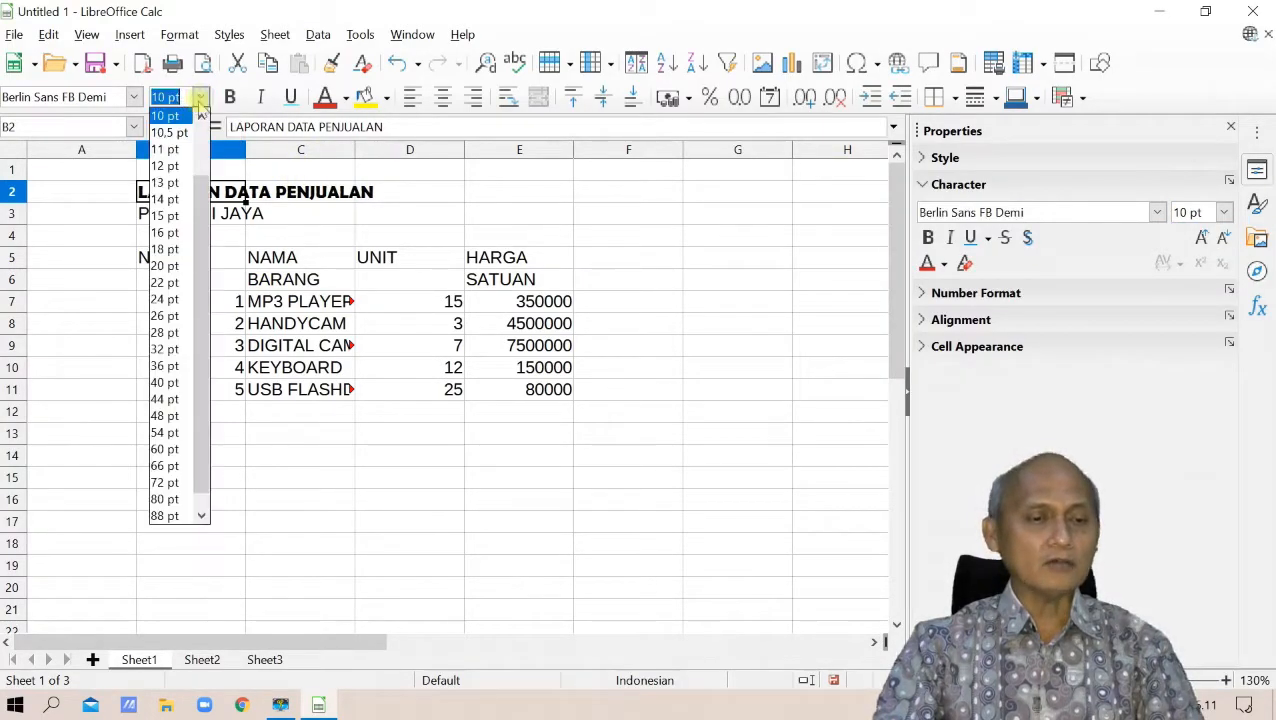
{"action": "left_click", "coordinate": [164, 265]}
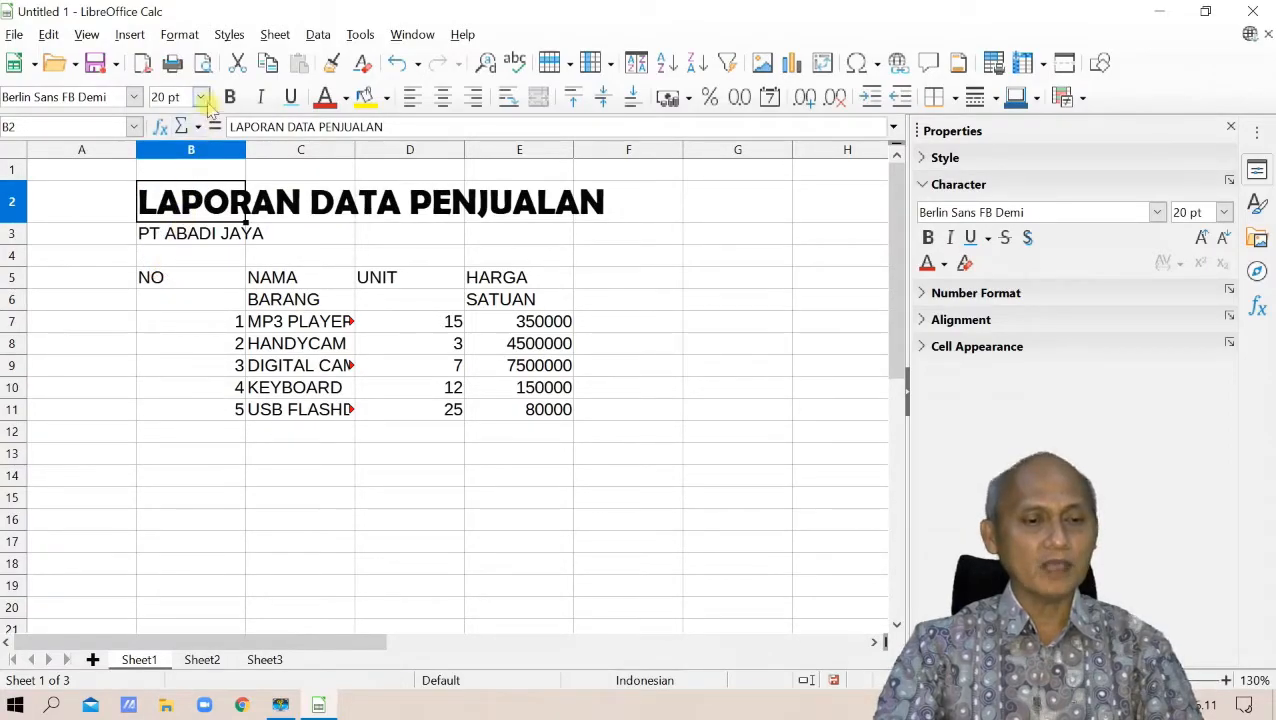
{"action": "left_click", "coordinate": [1224, 211]}
{"action": "left_click", "coordinate": [1226, 210]}
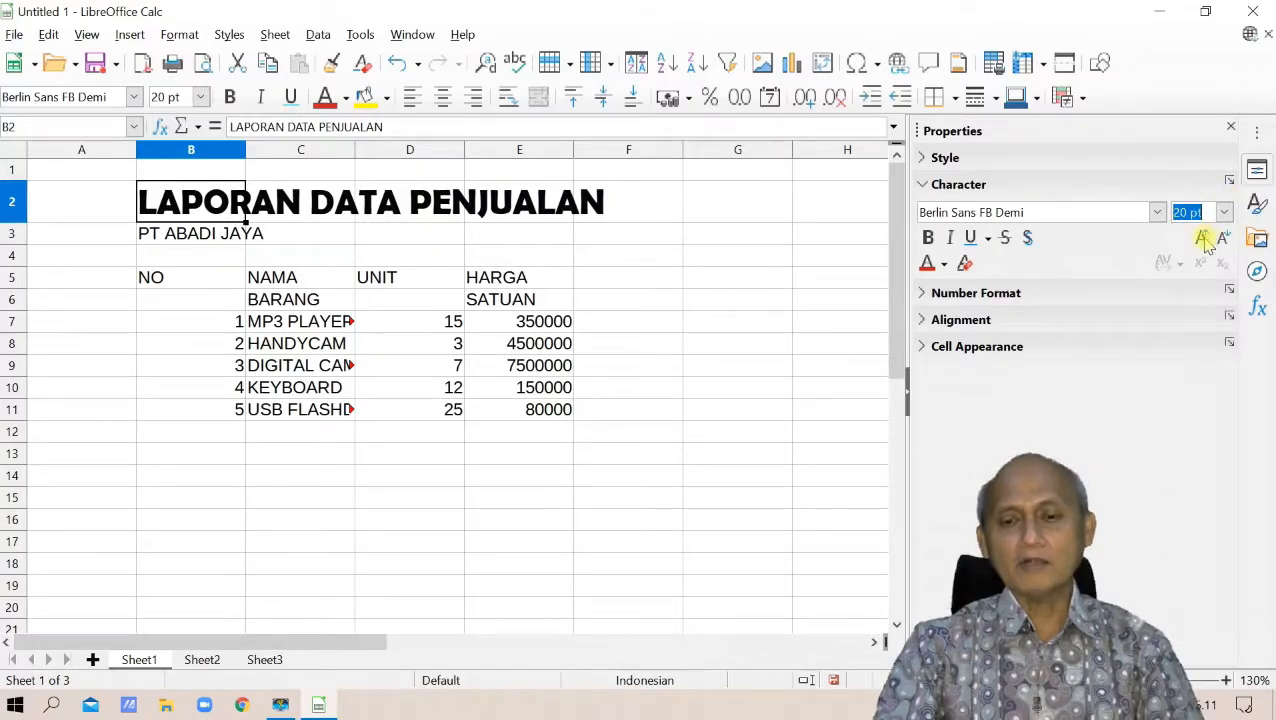
{"action": "left_click", "coordinate": [1224, 238]}
{"action": "left_click", "coordinate": [1224, 238]}
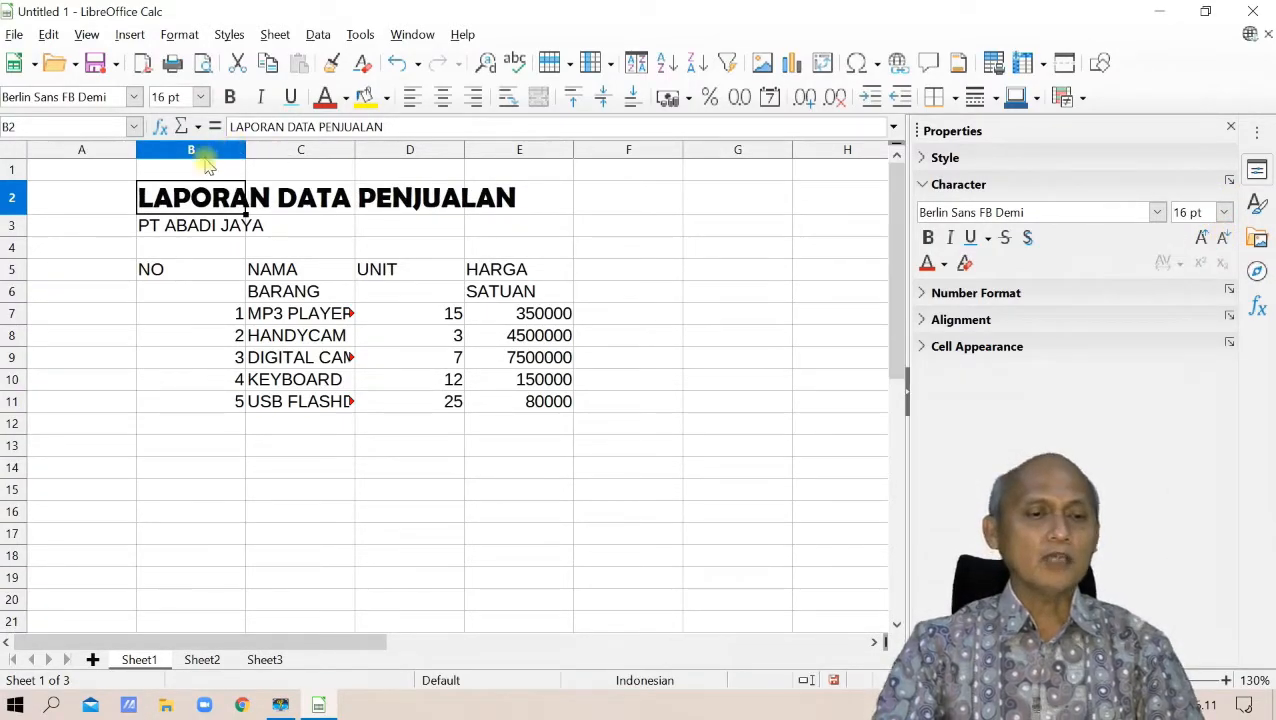
Make the title in B2 bold, and try italic and underline on it without keeping either.
{"action": "left_click", "coordinate": [230, 97]}
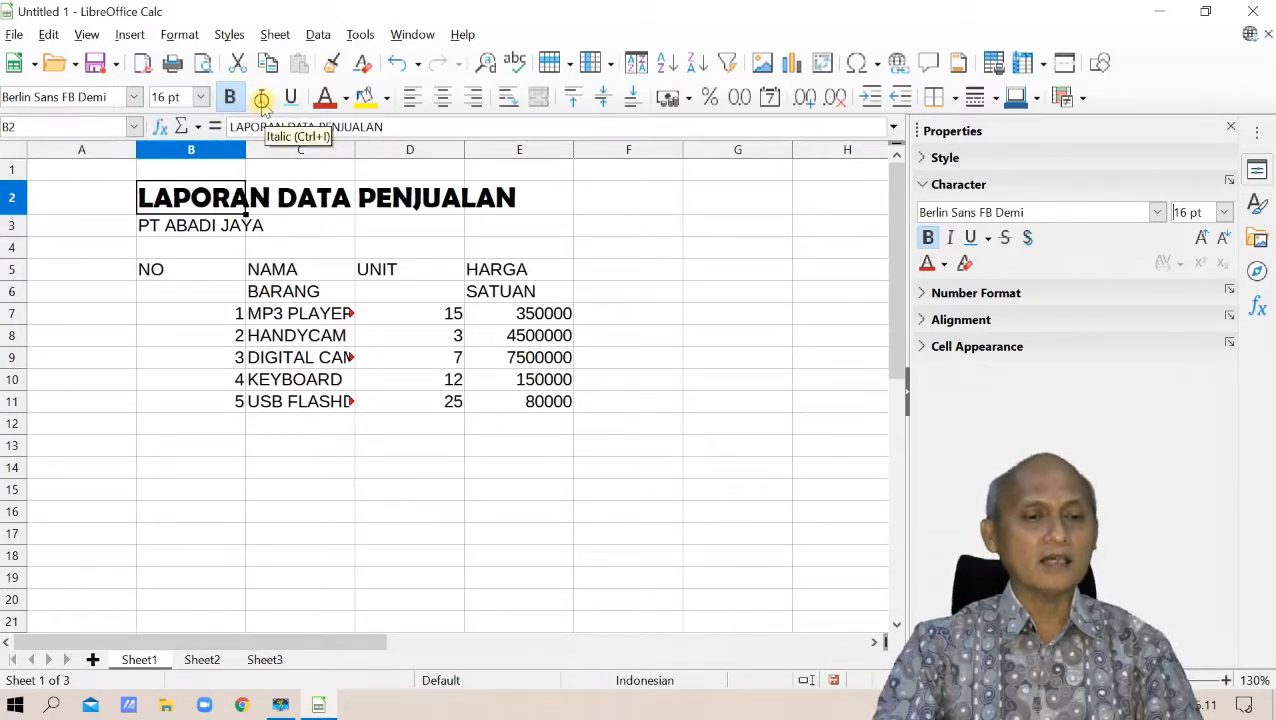
{"action": "left_click", "coordinate": [262, 100]}
{"action": "left_click", "coordinate": [262, 100]}
{"action": "left_click", "coordinate": [291, 100]}
{"action": "left_click", "coordinate": [291, 100]}
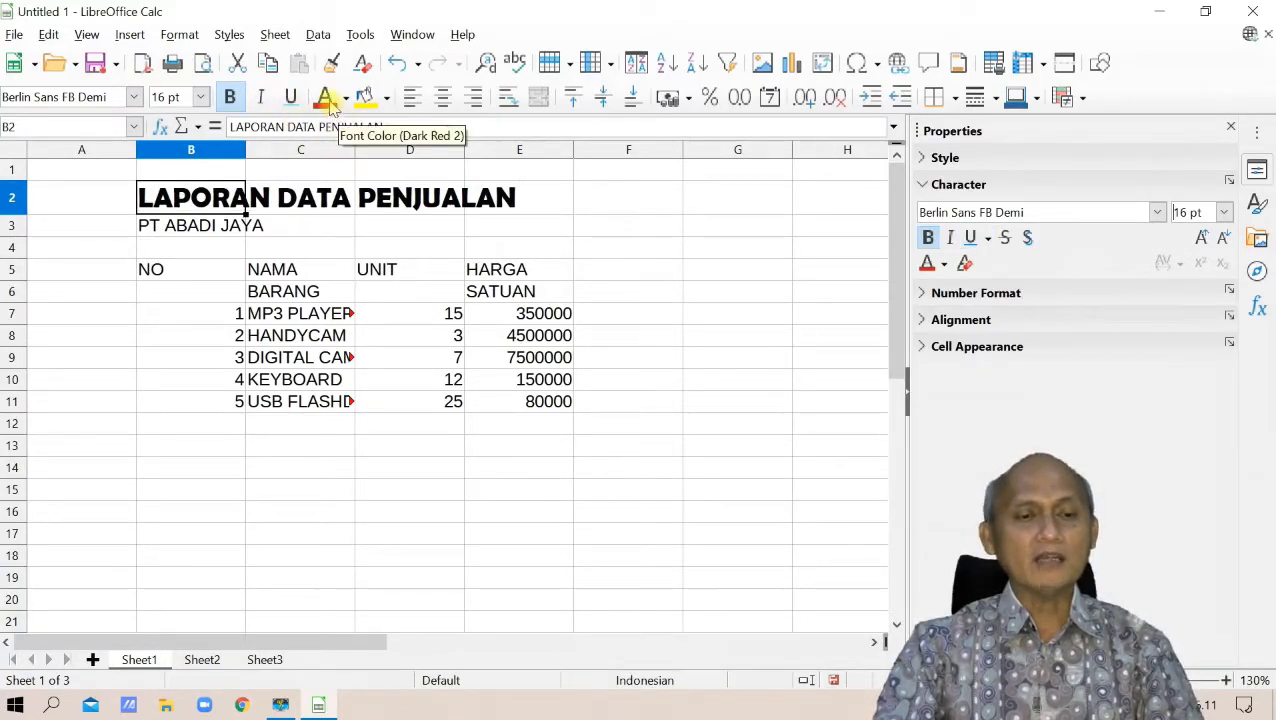
Colour the title text in B2 orange and give it a shadow.
{"action": "left_click", "coordinate": [326, 98]}
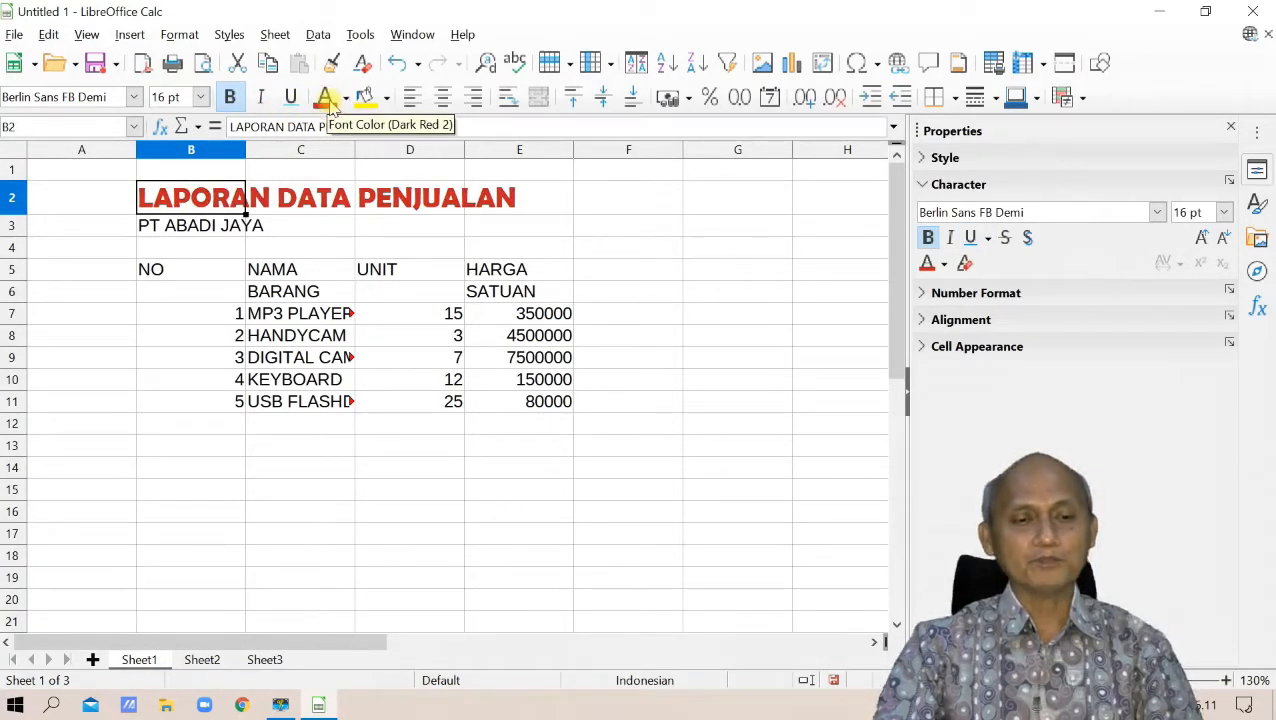
{"action": "left_click", "coordinate": [345, 97]}
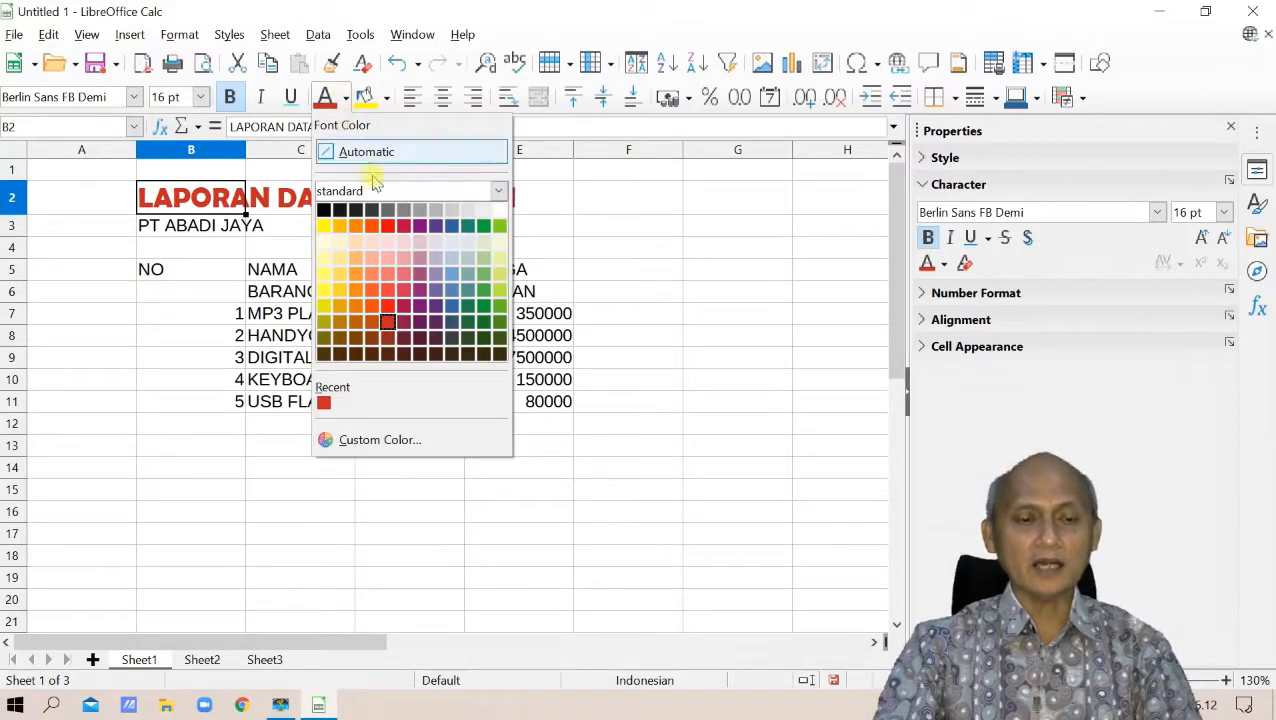
{"action": "left_click", "coordinate": [356, 290]}
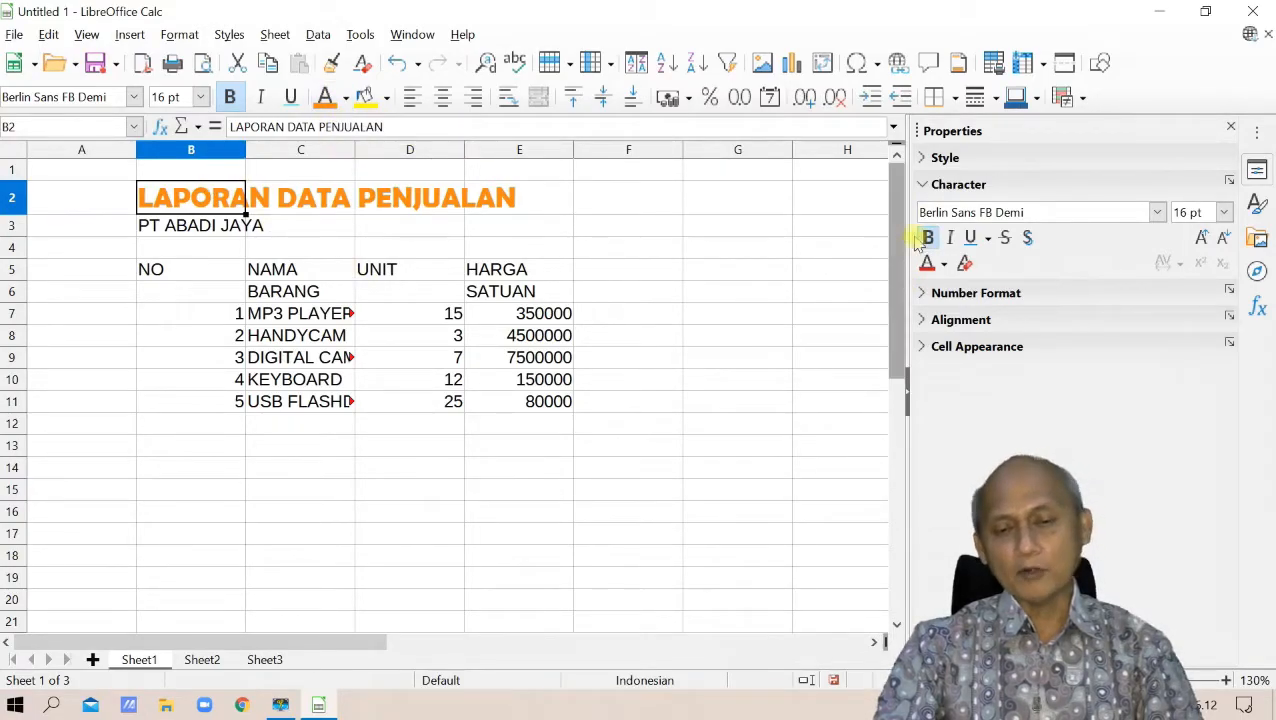
{"action": "left_click", "coordinate": [1027, 238]}
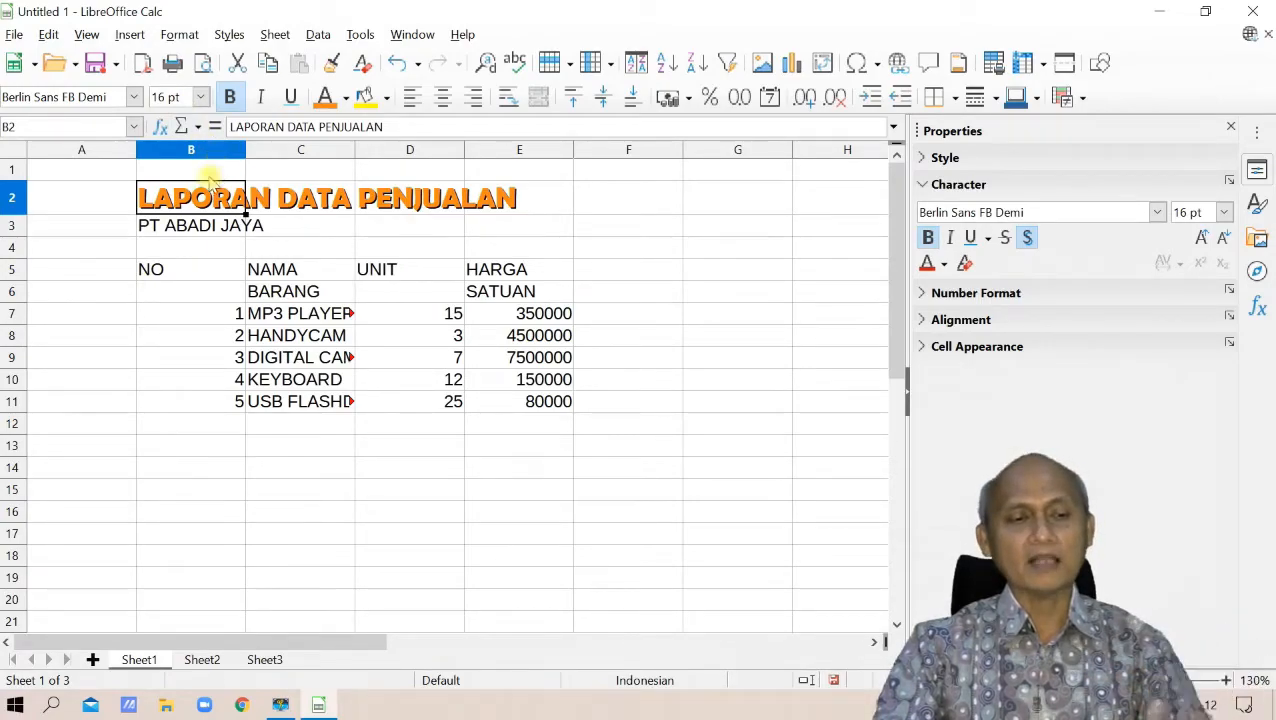
Format the company name PT ABADI JAYA in B3 as bold 16 pt Arial in red.
{"action": "left_click", "coordinate": [162, 227]}
{"action": "left_click", "coordinate": [229, 97]}
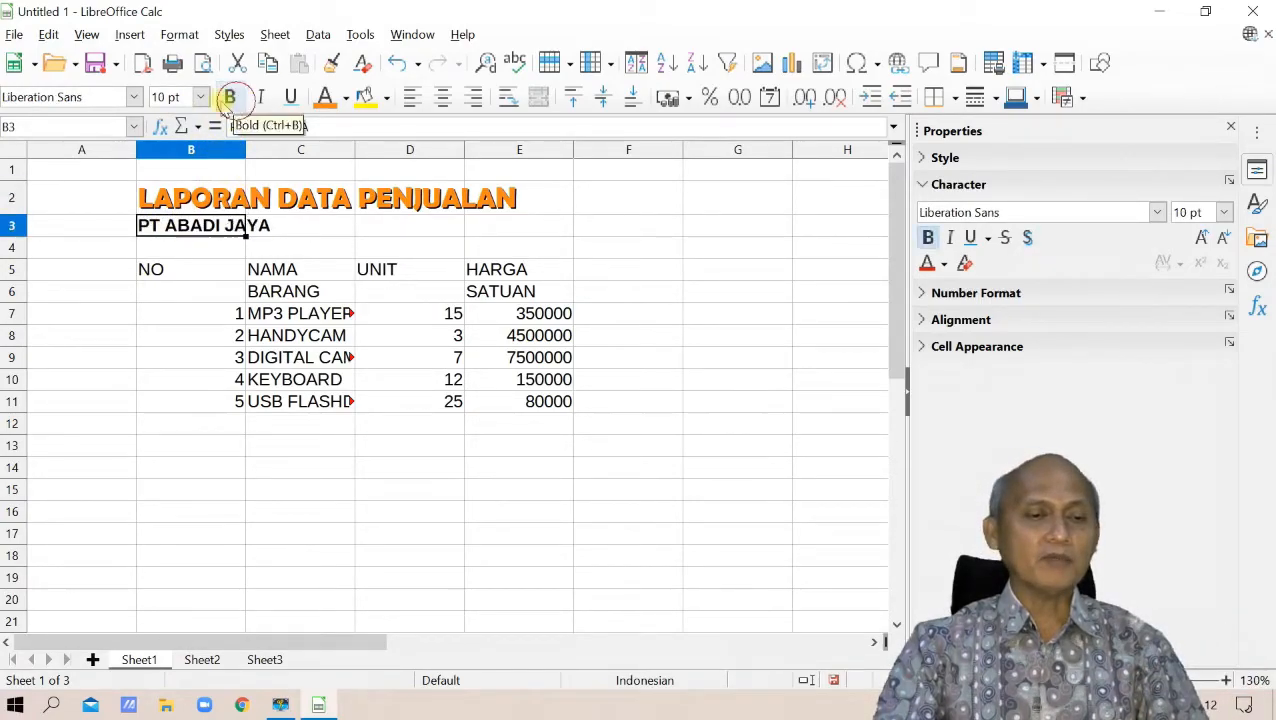
{"action": "left_click", "coordinate": [133, 97]}
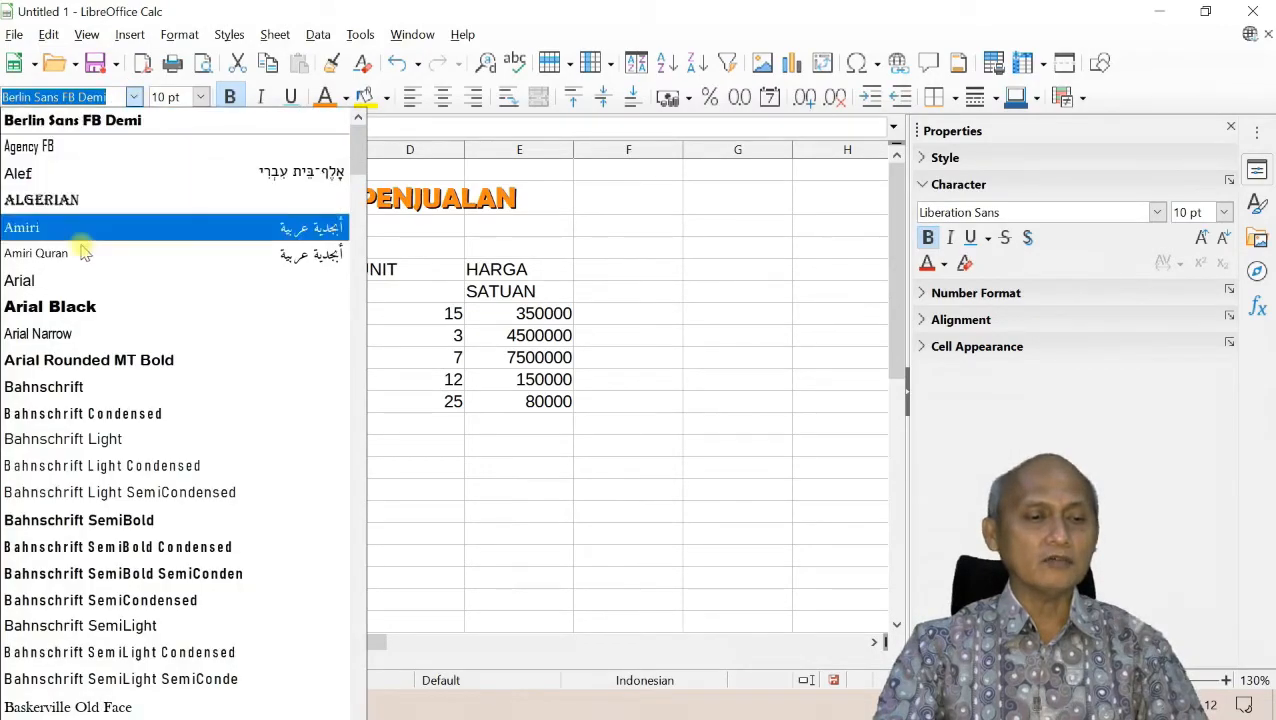
{"action": "left_click", "coordinate": [105, 280]}
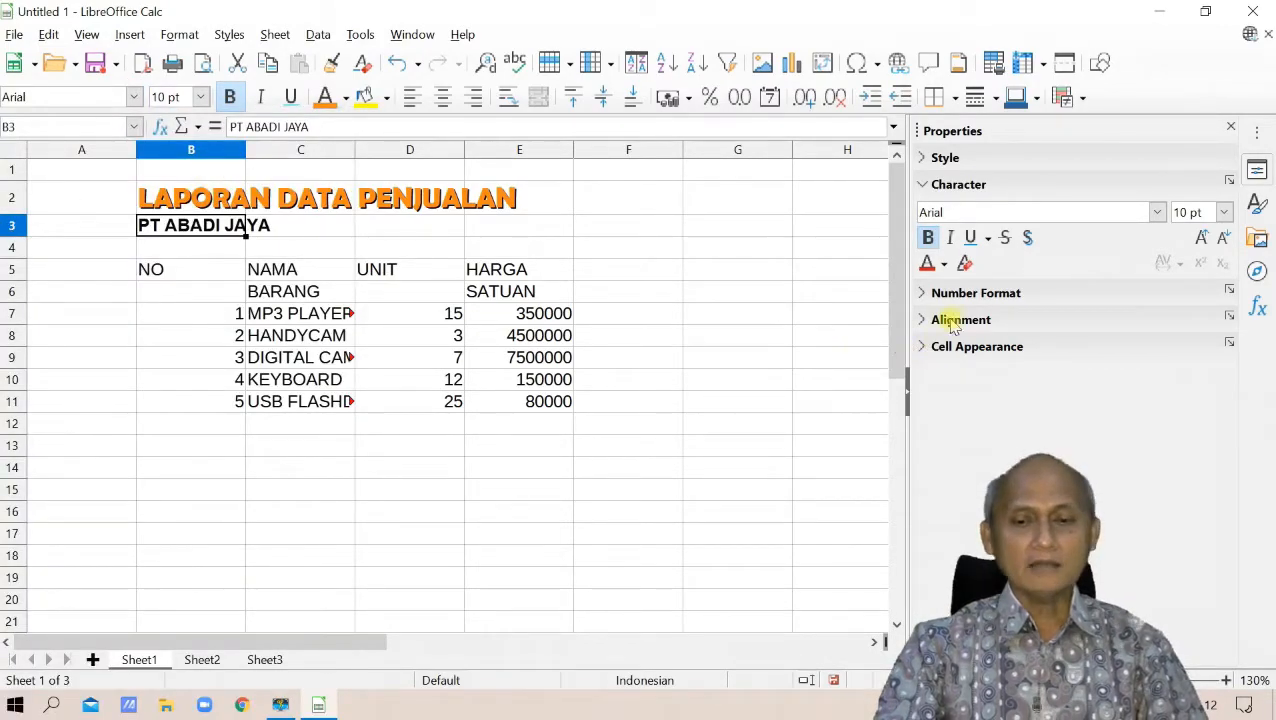
{"action": "left_click", "coordinate": [1202, 238]}
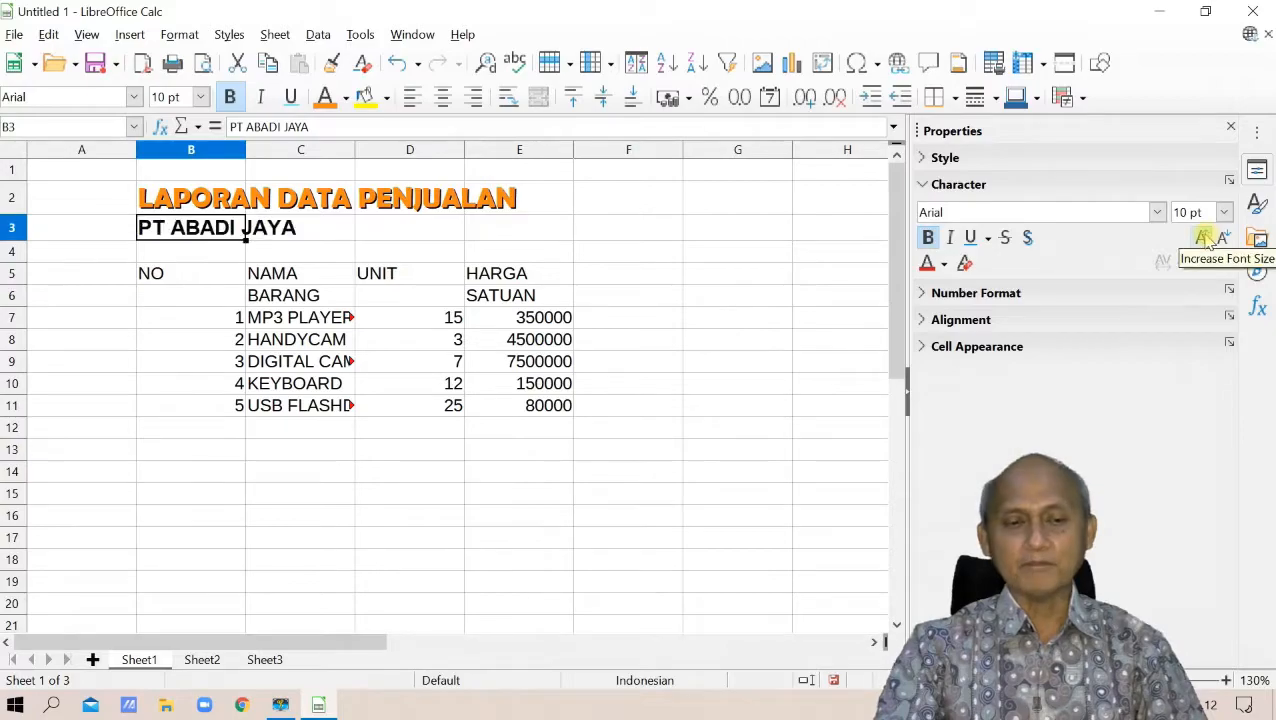
{"action": "left_click", "coordinate": [1202, 238]}
{"action": "left_click", "coordinate": [1202, 238]}
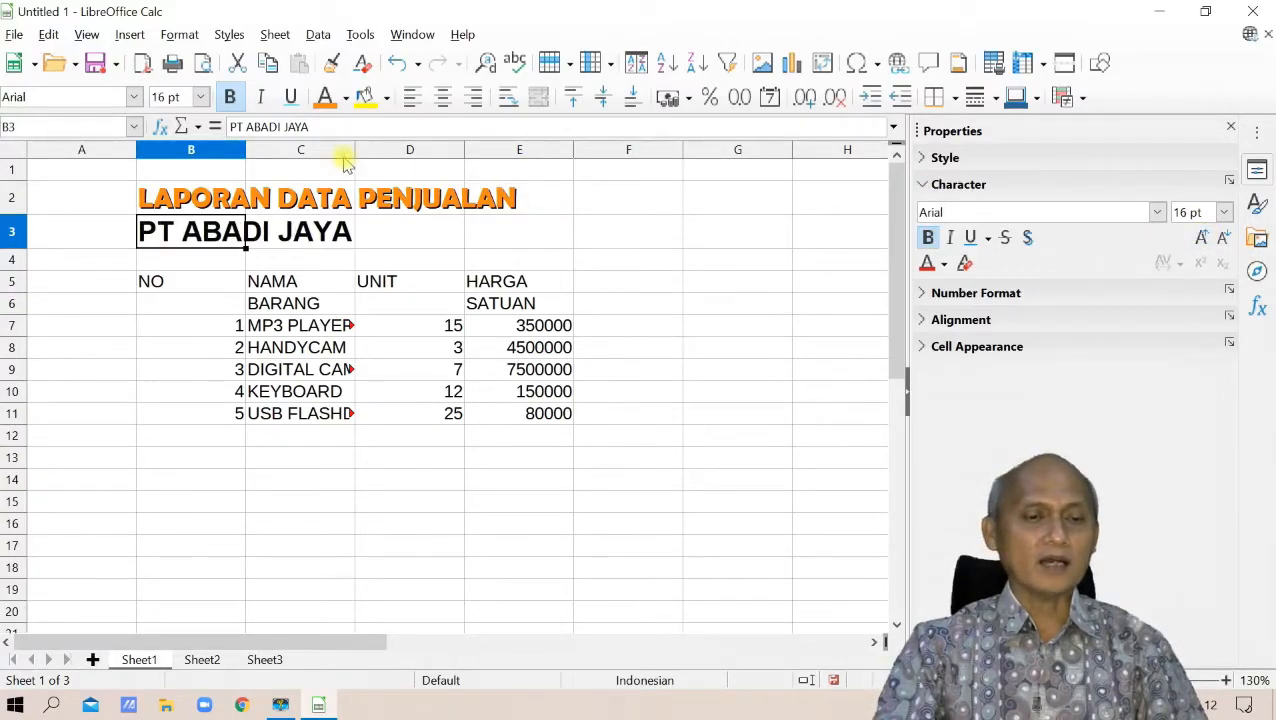
{"action": "left_click", "coordinate": [345, 97]}
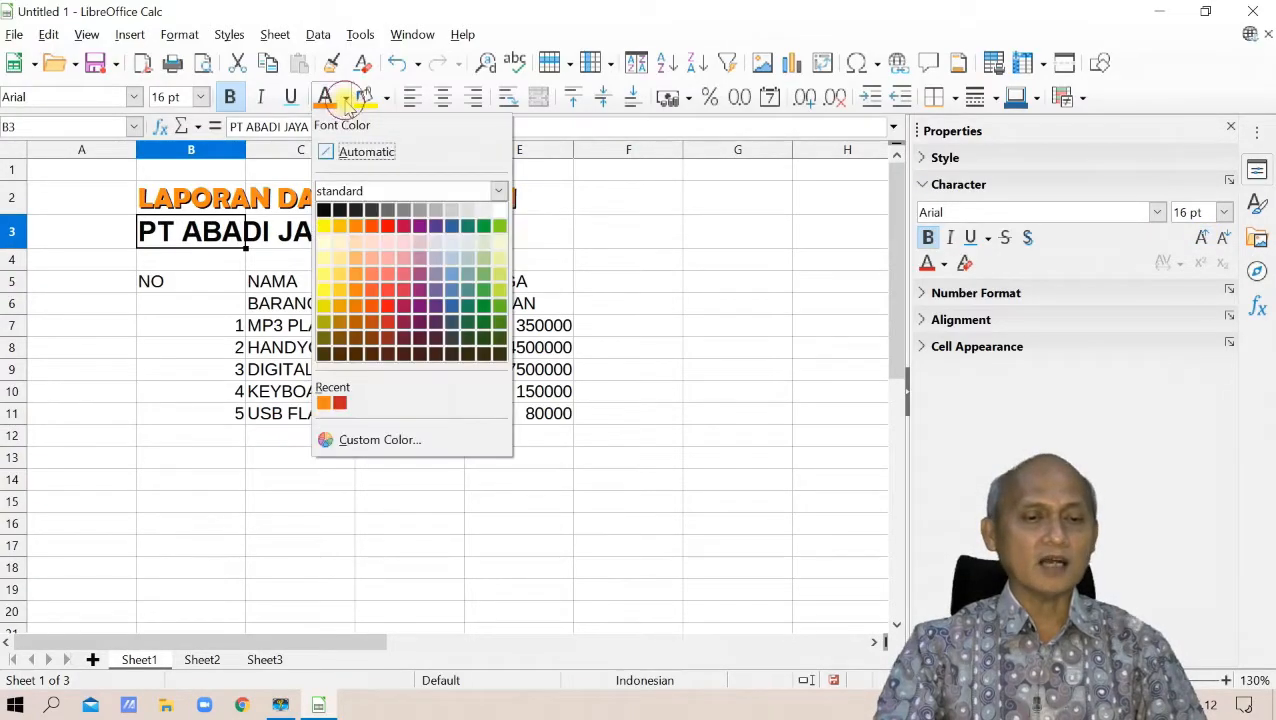
{"action": "left_click", "coordinate": [390, 310]}
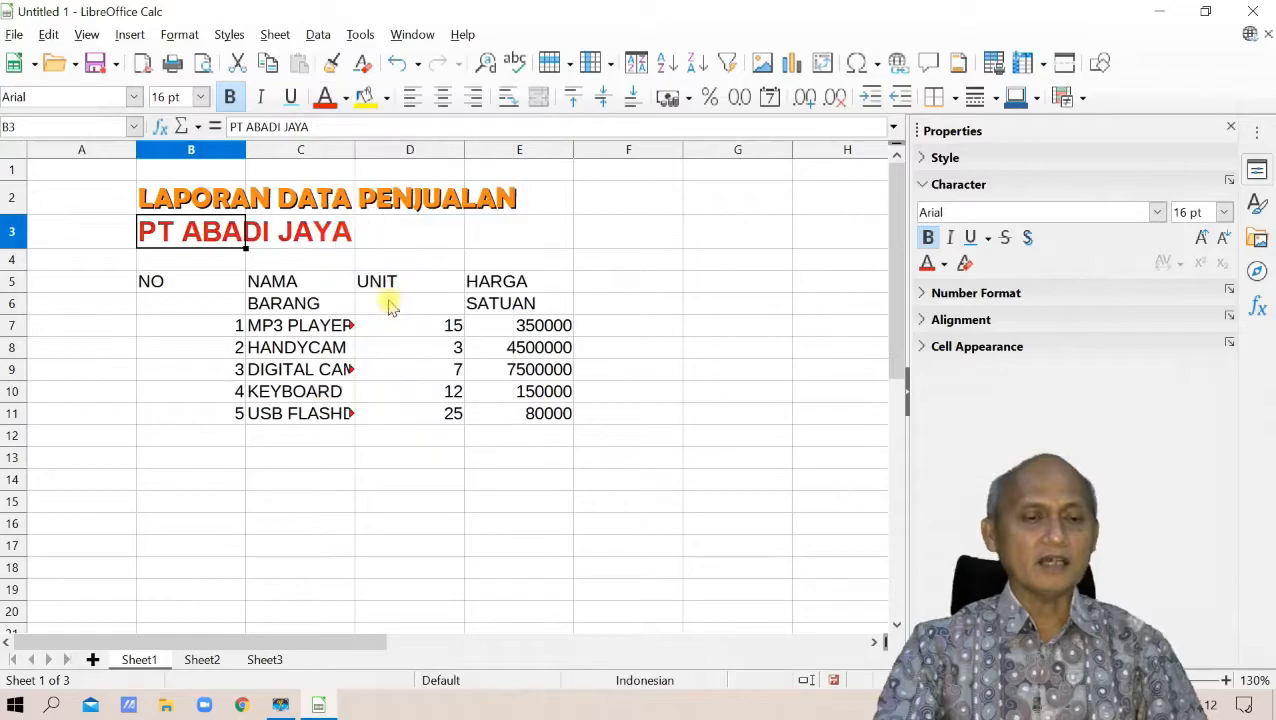
Narrow column B so it just fits the NO heading and the row numbers.
{"action": "left_click", "coordinate": [180, 280]}
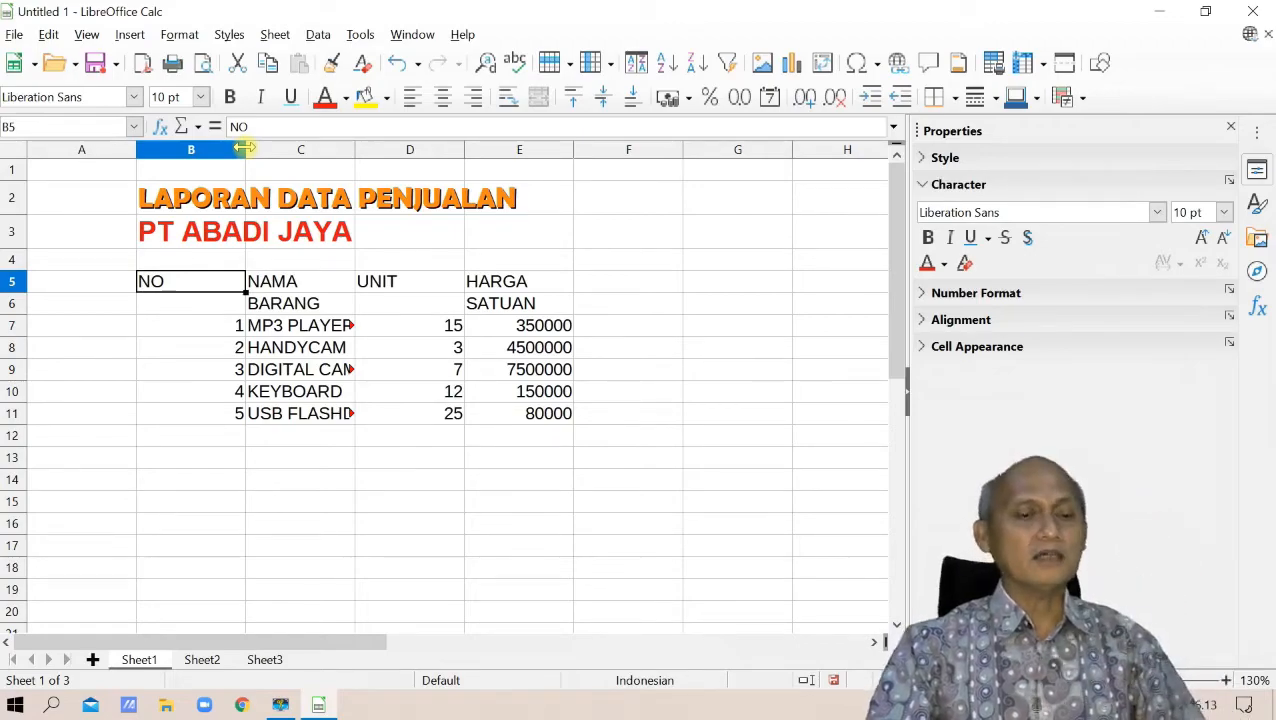
{"action": "left_click_drag", "start_coordinate": [244, 148], "coordinate": [173, 176]}
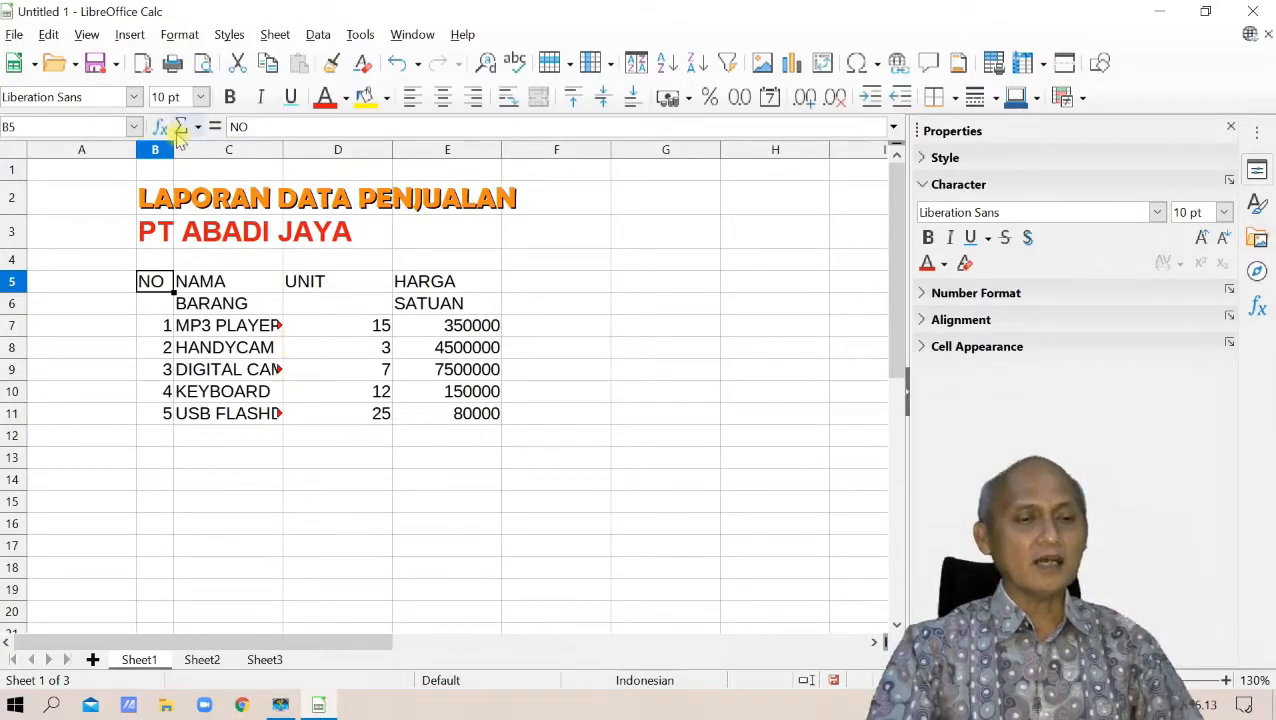
{"action": "mouse_move", "coordinate": [174, 150]}
{"action": "left_mouse_down"}
{"action": "mouse_move", "coordinate": [190, 150]}
{"action": "mouse_move", "coordinate": [177, 151]}
{"action": "left_mouse_up"}
Widen column C to its optimal width so the full item names fit.
{"action": "left_click", "coordinate": [228, 330]}
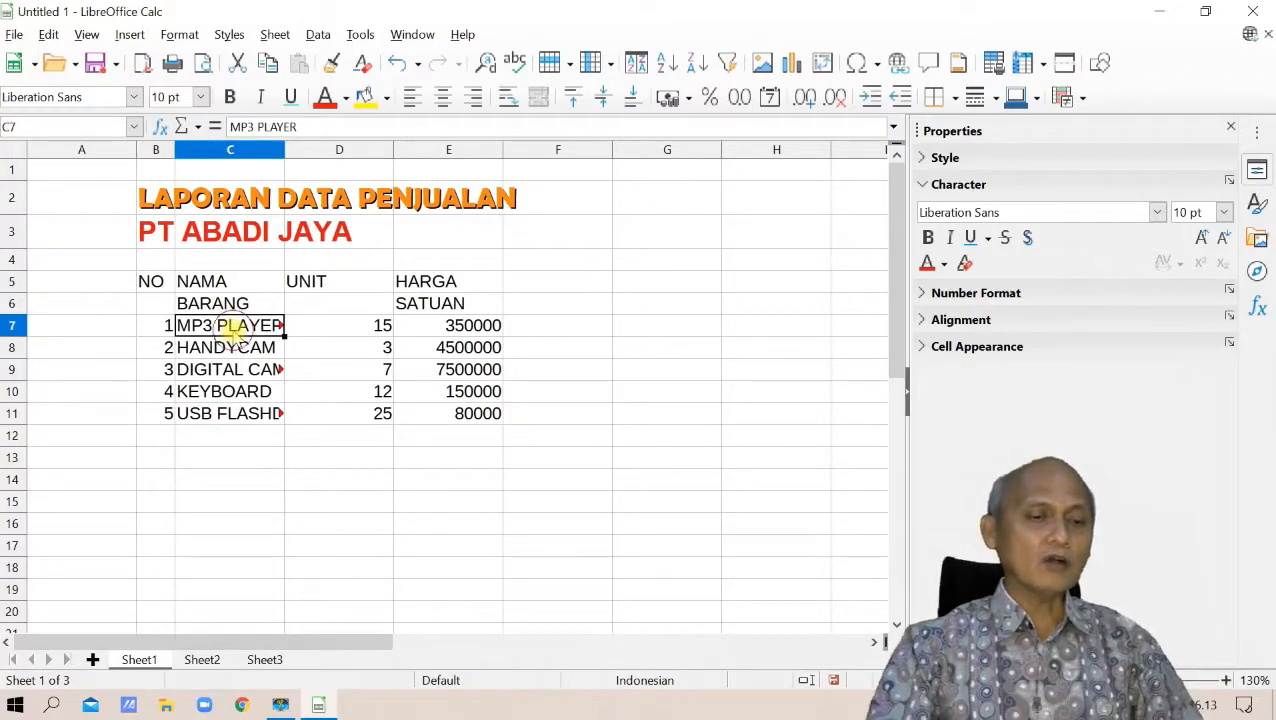
{"action": "left_click_drag", "start_coordinate": [285, 148], "coordinate": [296, 148]}
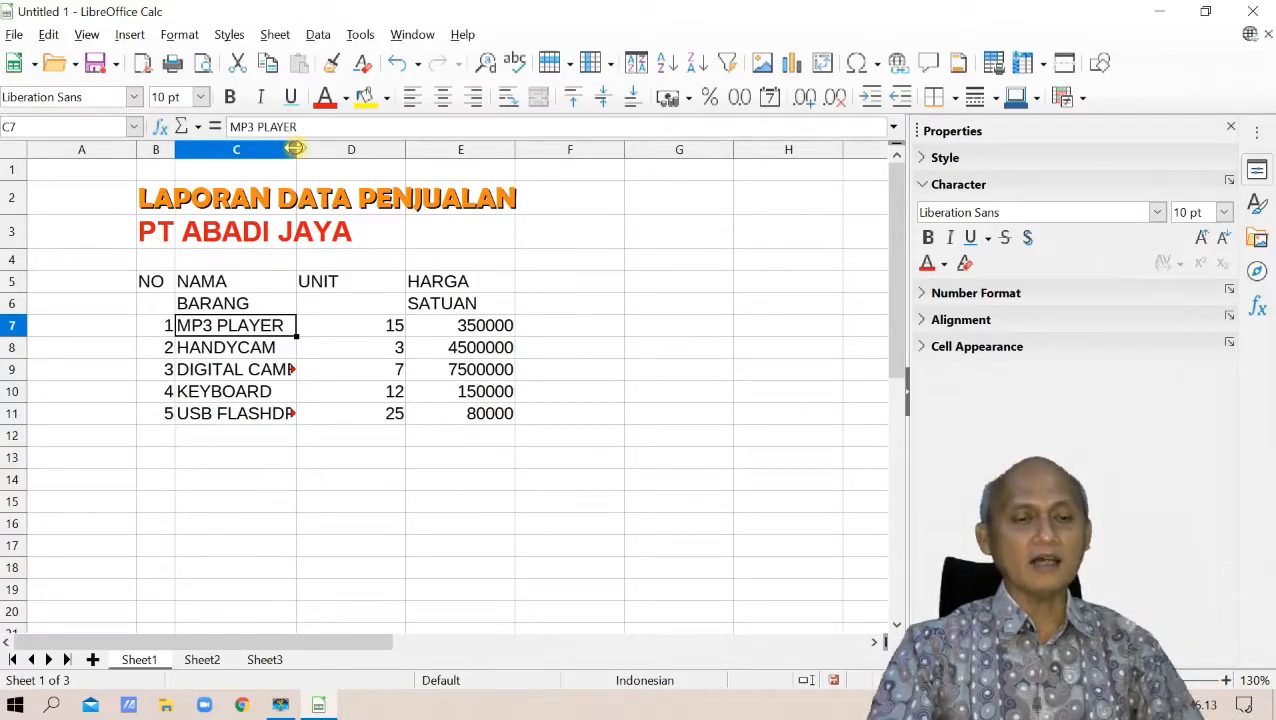
{"action": "double_click", "coordinate": [296, 149]}
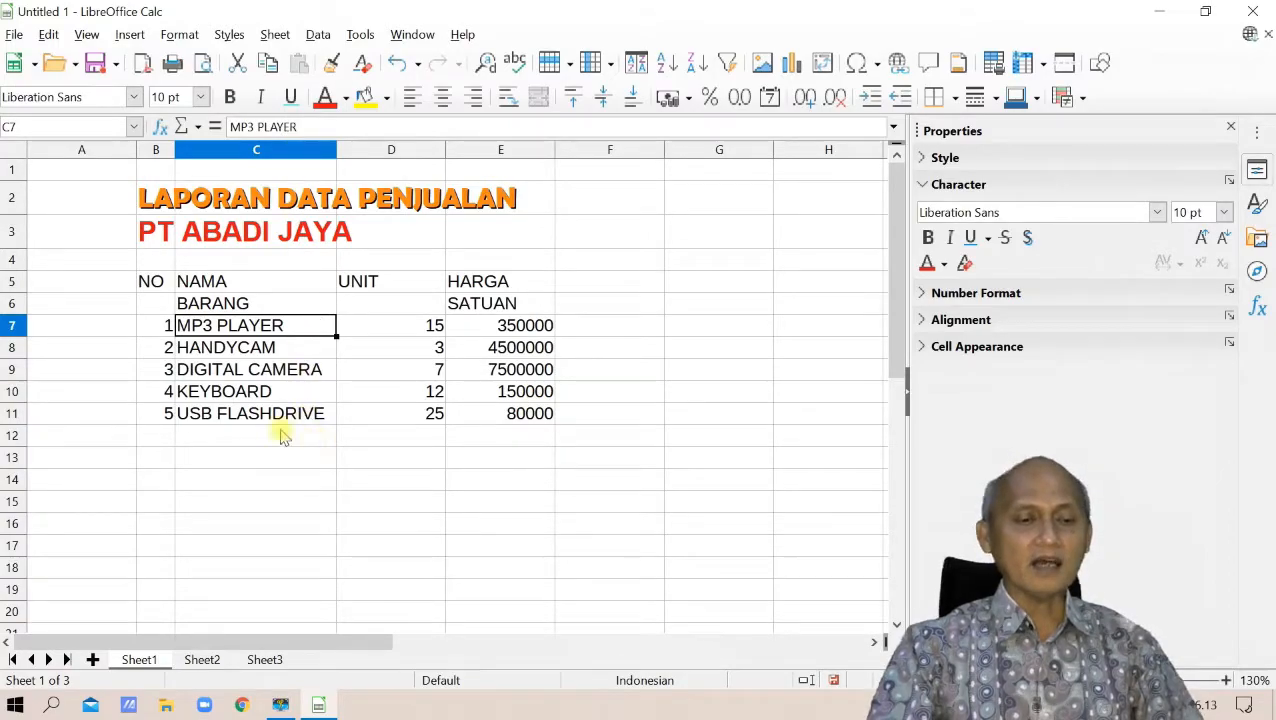
Try column B's optimal width and shrink the column back to just the width of the NO heading.
{"action": "left_click", "coordinate": [170, 149]}
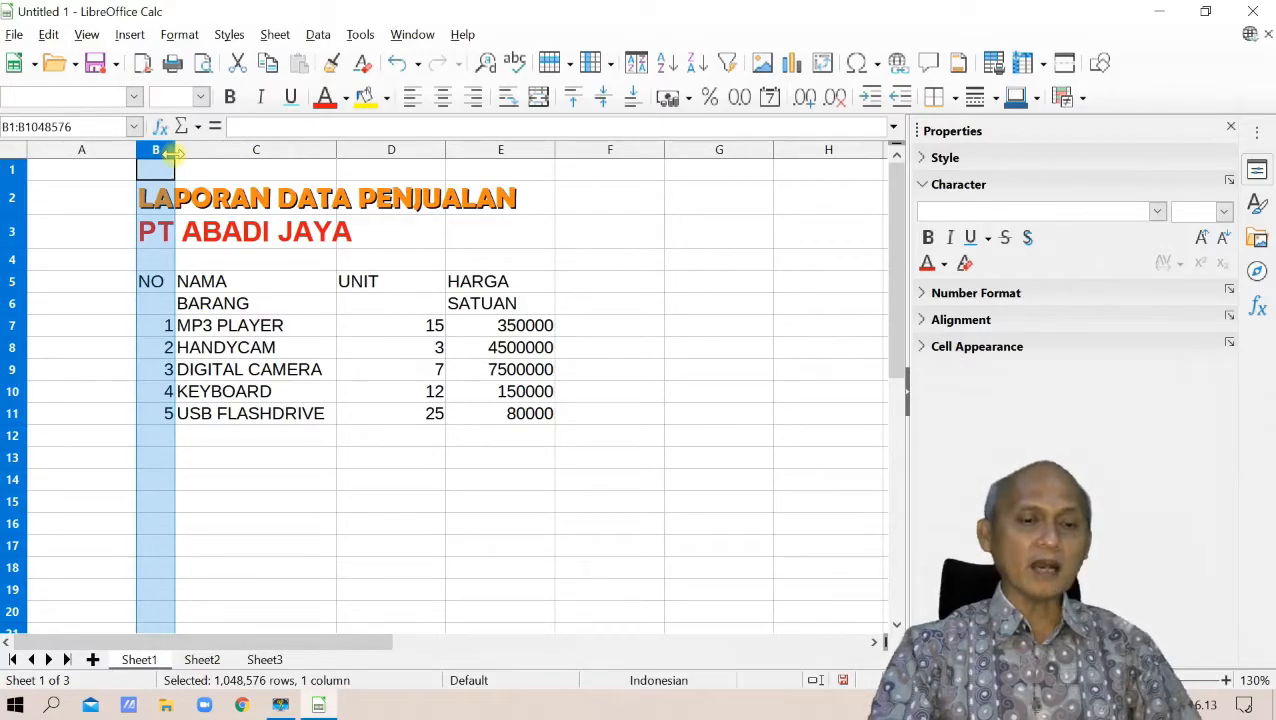
{"action": "double_click", "coordinate": [174, 150]}
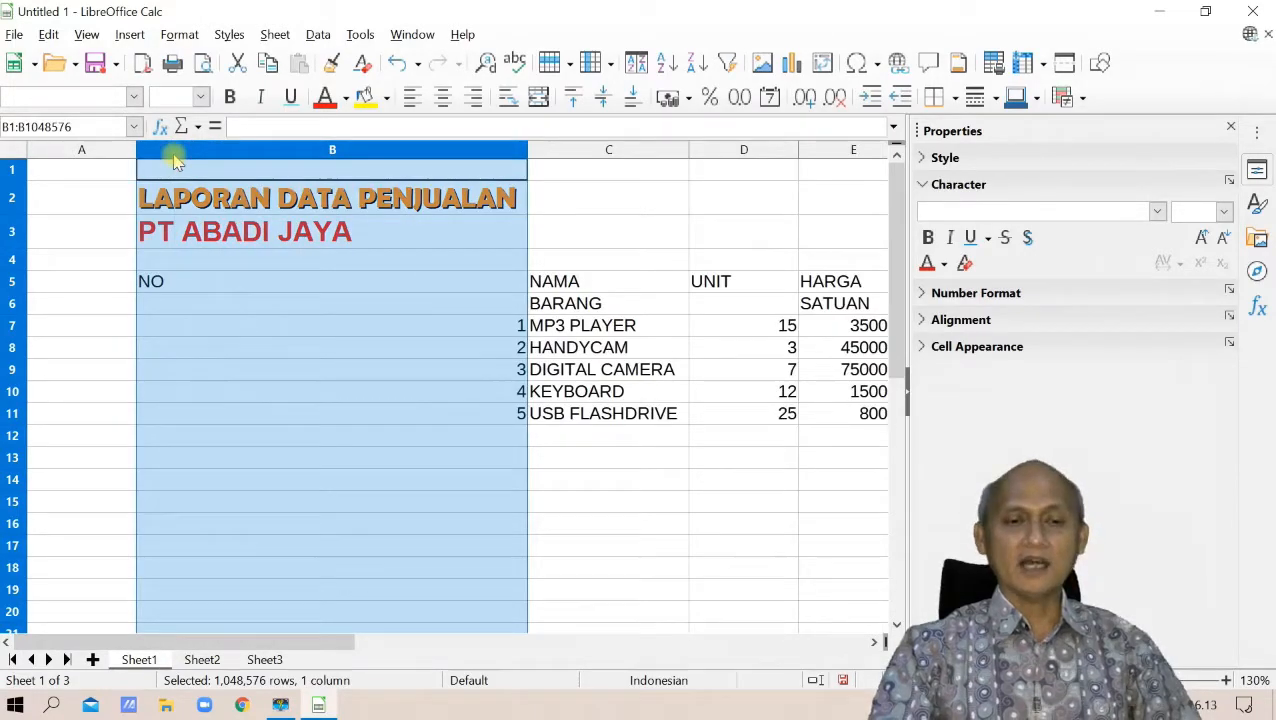
{"action": "left_click_drag", "start_coordinate": [527, 149], "coordinate": [170, 195]}
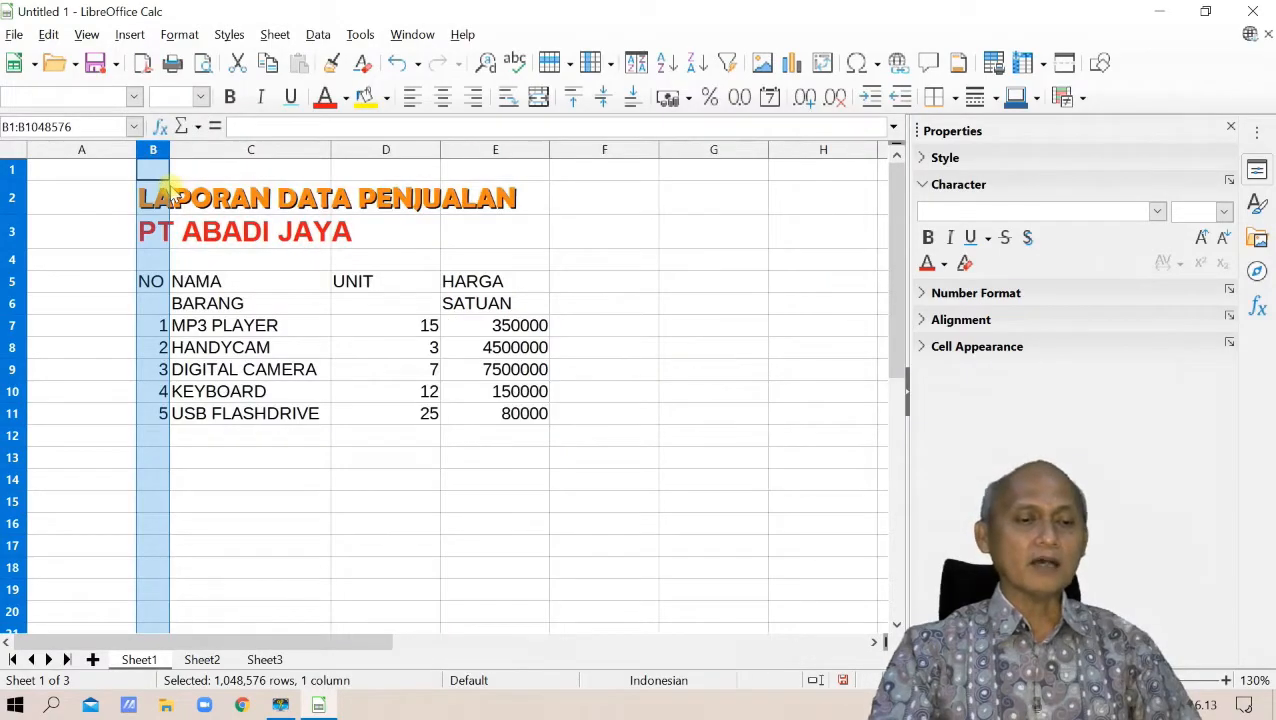
{"action": "left_click", "coordinate": [276, 369]}
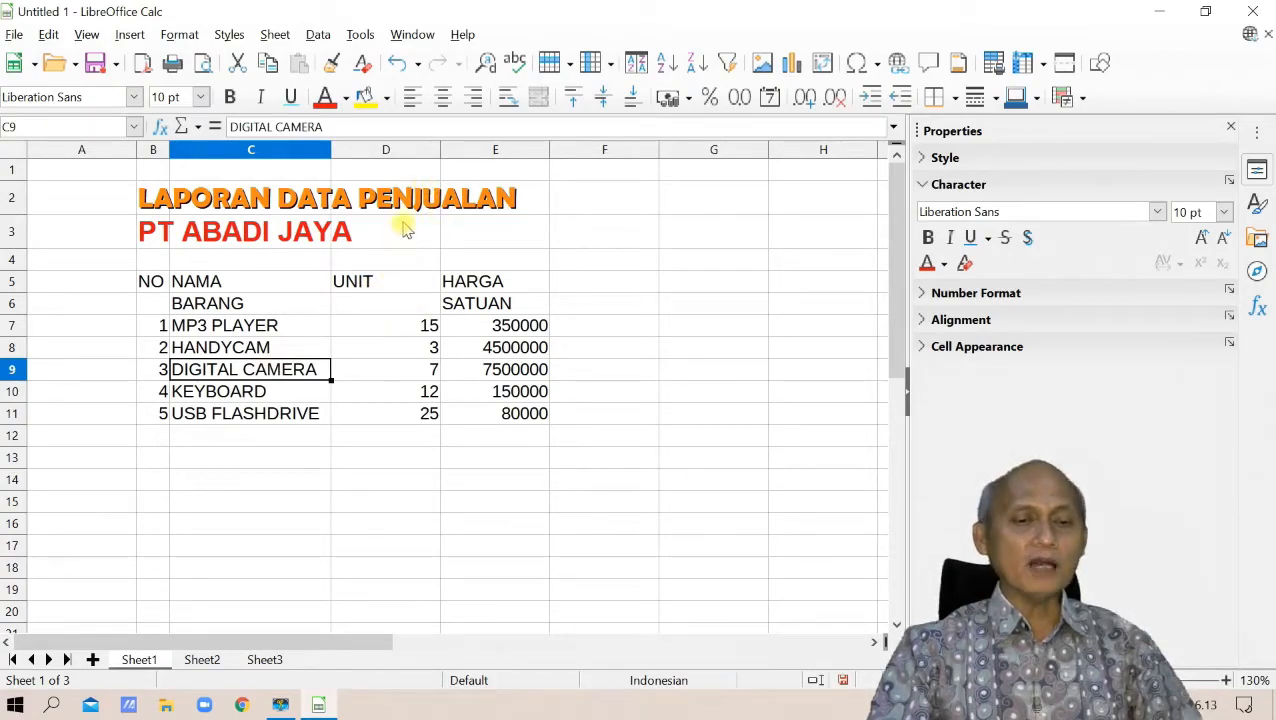
Fit columns D and E to their contents and widen columns C, D and E slightly for extra space.
{"action": "double_click", "coordinate": [438, 150]}
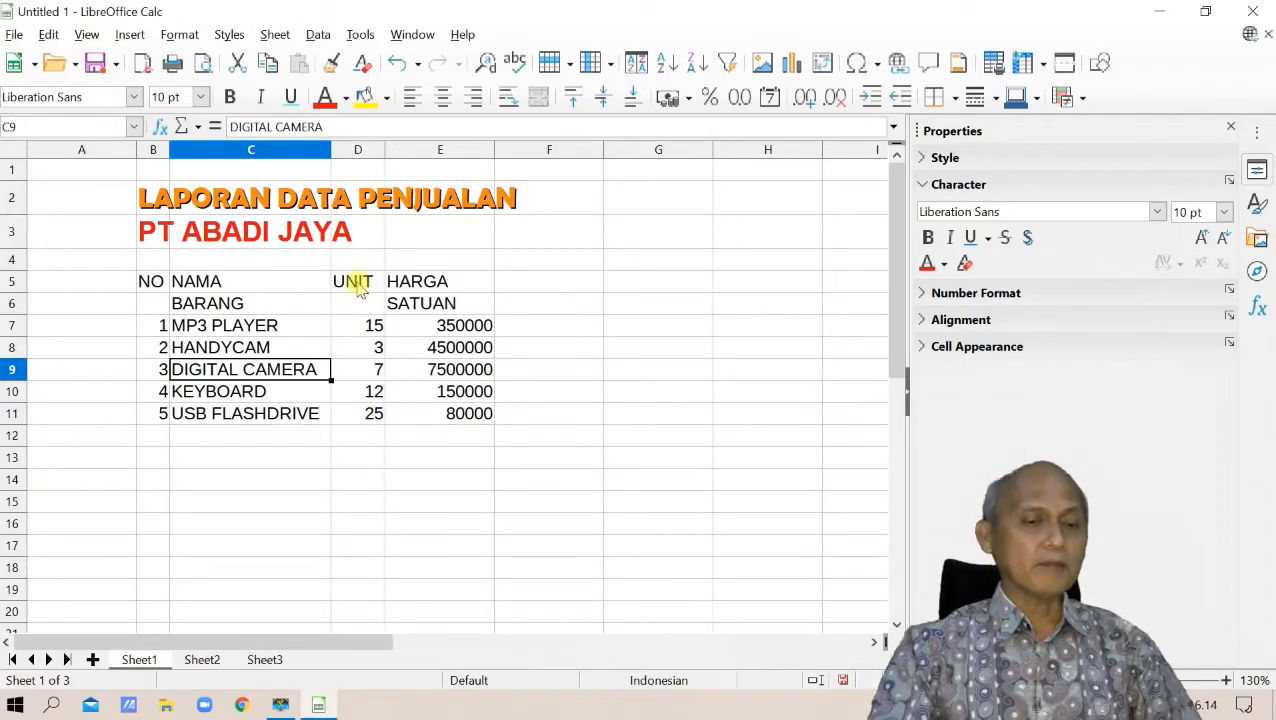
{"action": "double_click", "coordinate": [494, 148]}
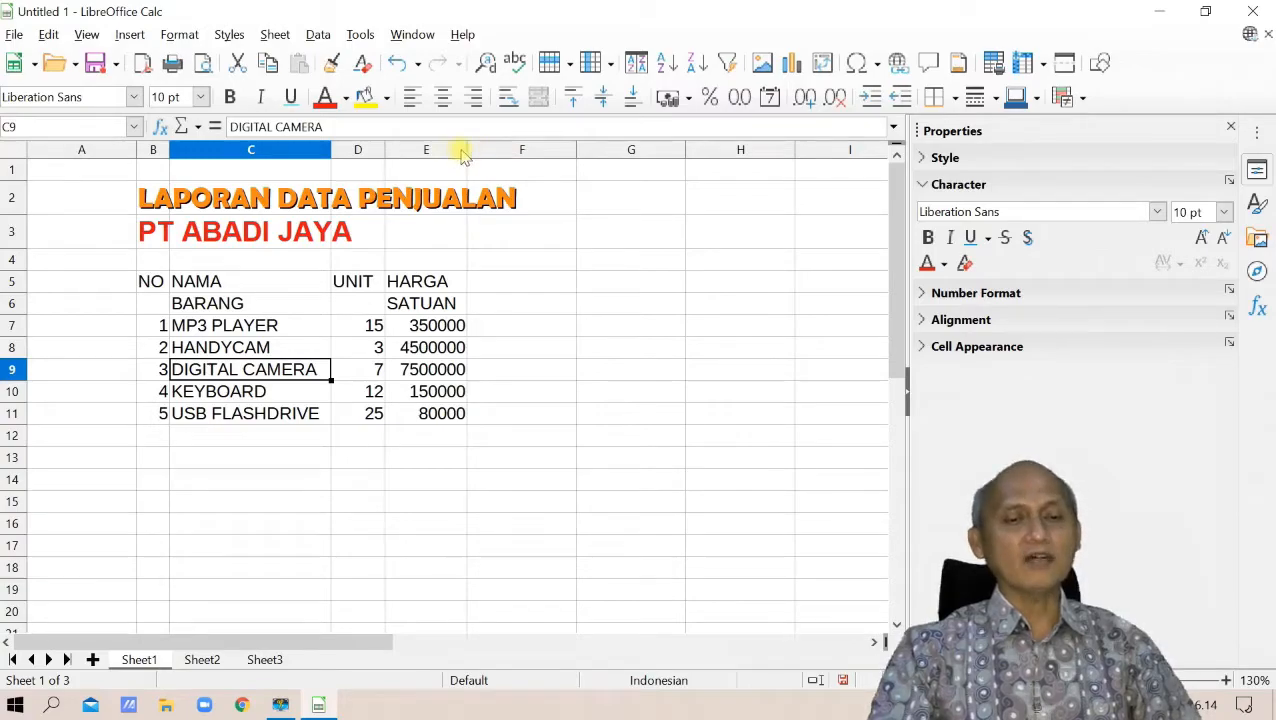
{"action": "left_click_drag", "start_coordinate": [470, 150], "coordinate": [507, 150]}
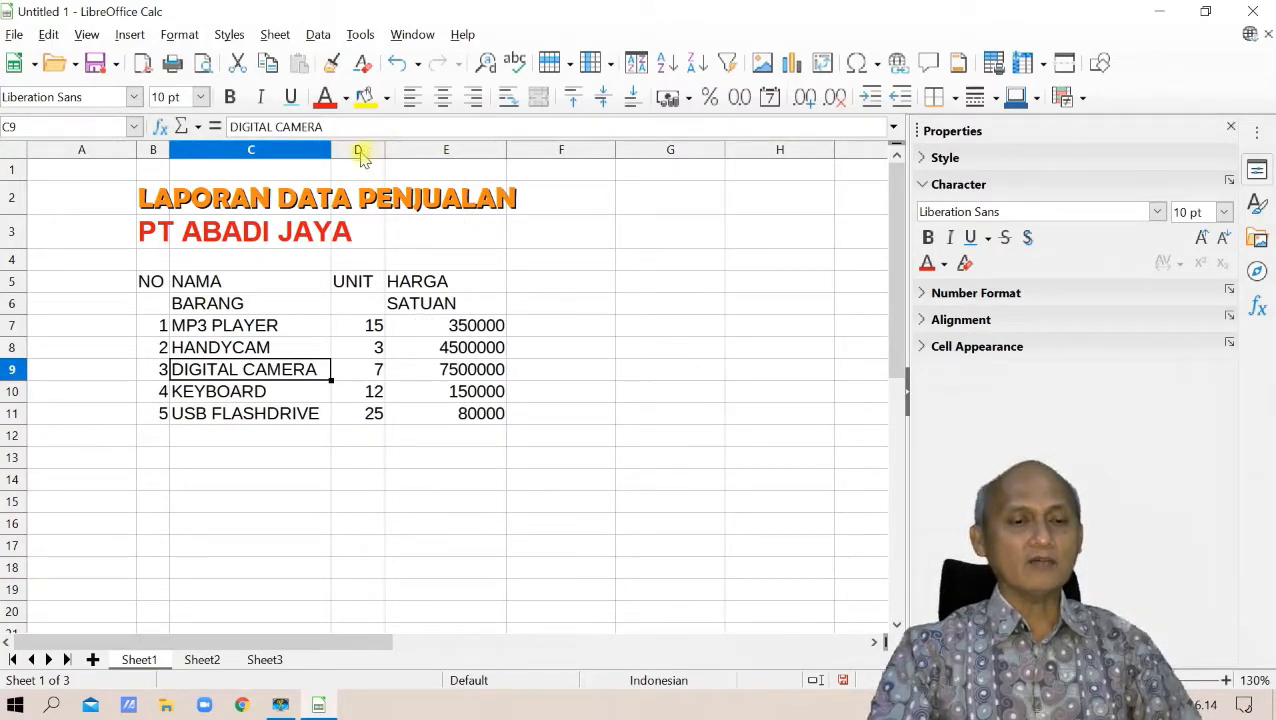
{"action": "left_click_drag", "start_coordinate": [334, 149], "coordinate": [417, 150]}
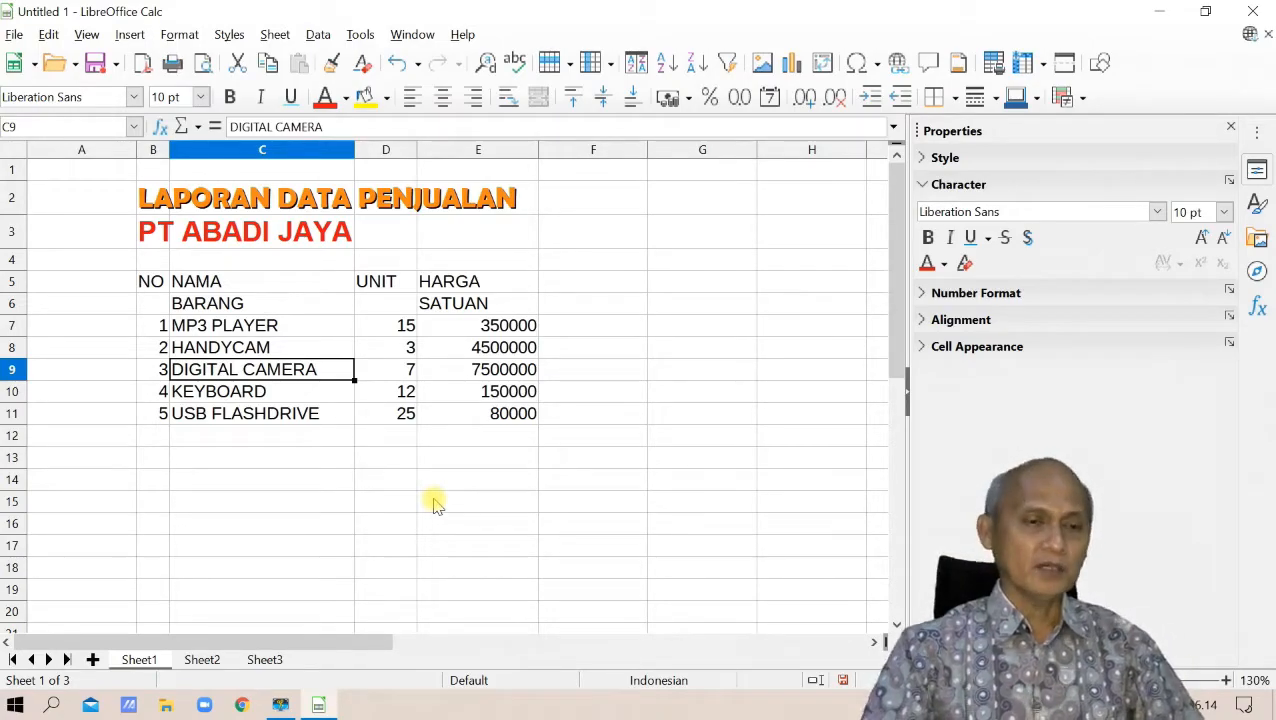
{"action": "left_click", "coordinate": [300, 422]}
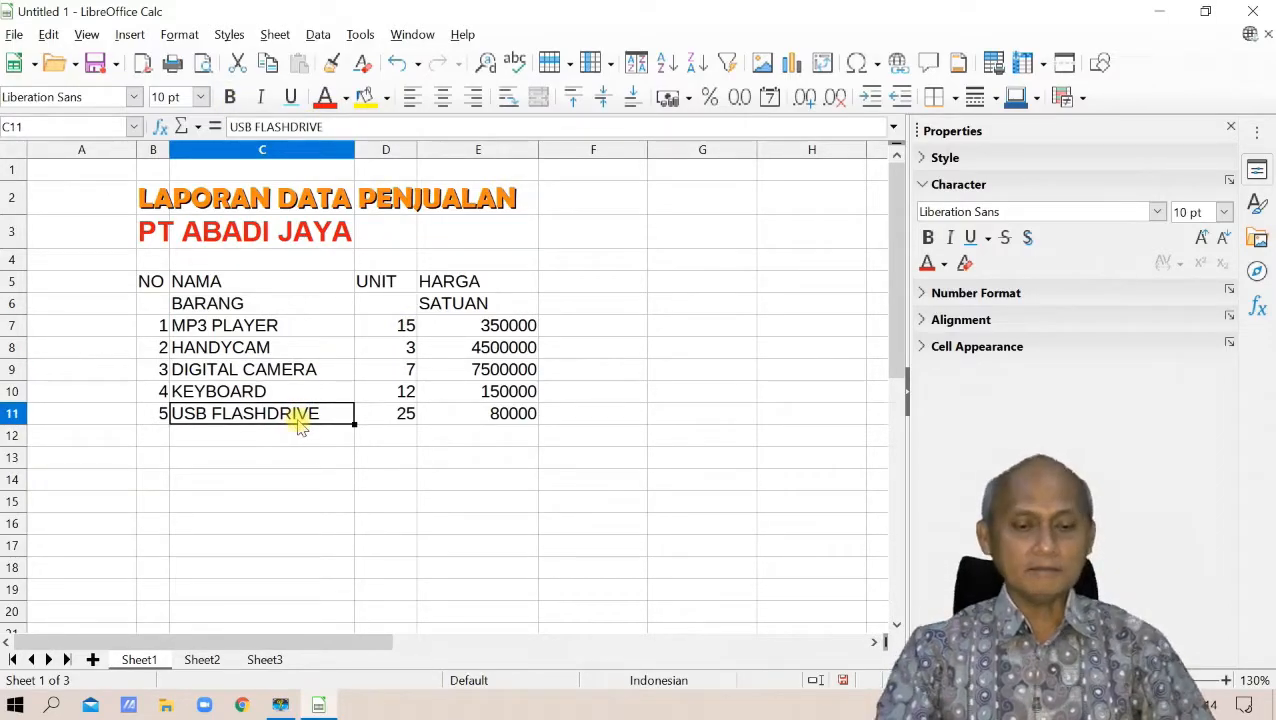
{"action": "left_click", "coordinate": [177, 36]}
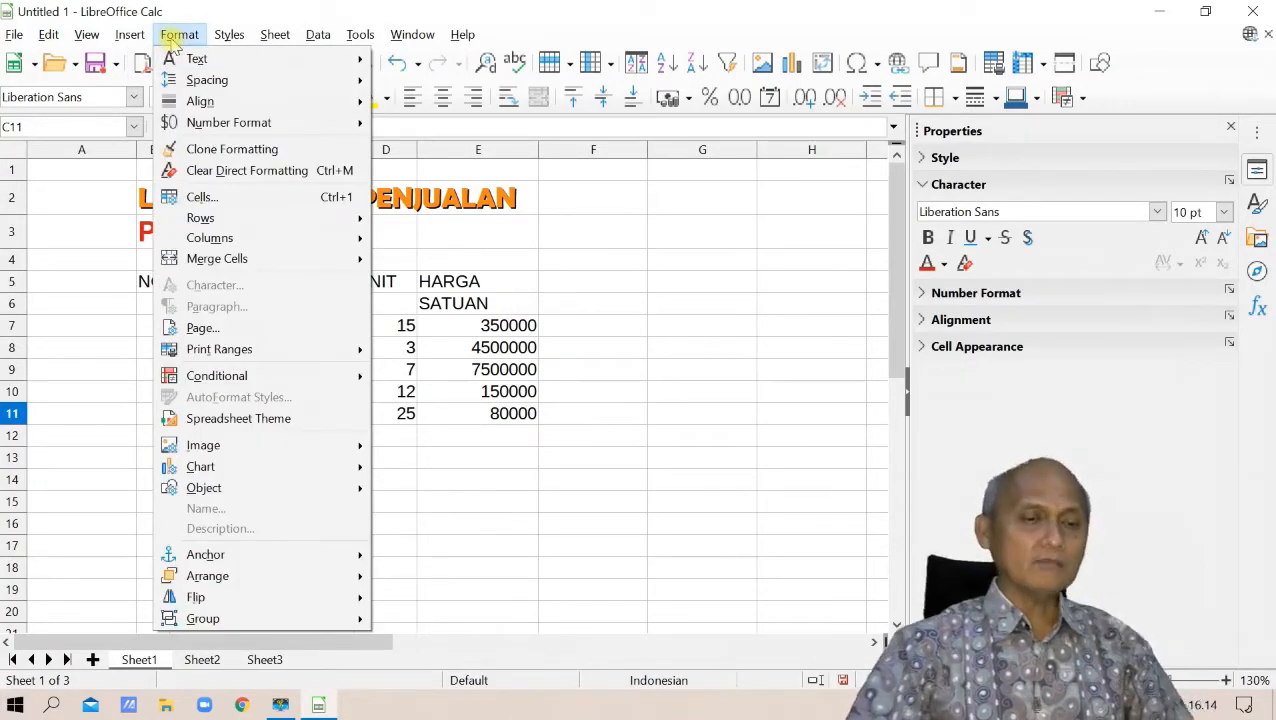
{"action": "left_click", "coordinate": [462, 412]}
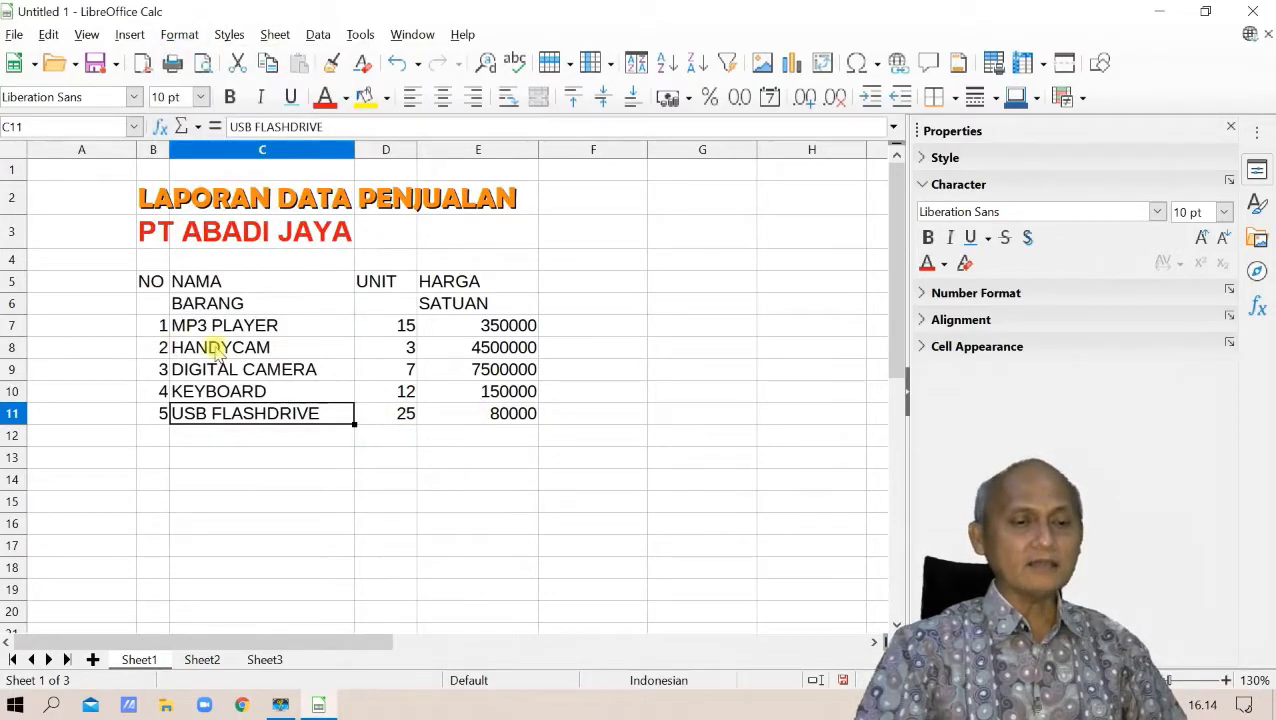
Widen the item name column C slightly by raising its exact column width value.
{"action": "left_click", "coordinate": [212, 348]}
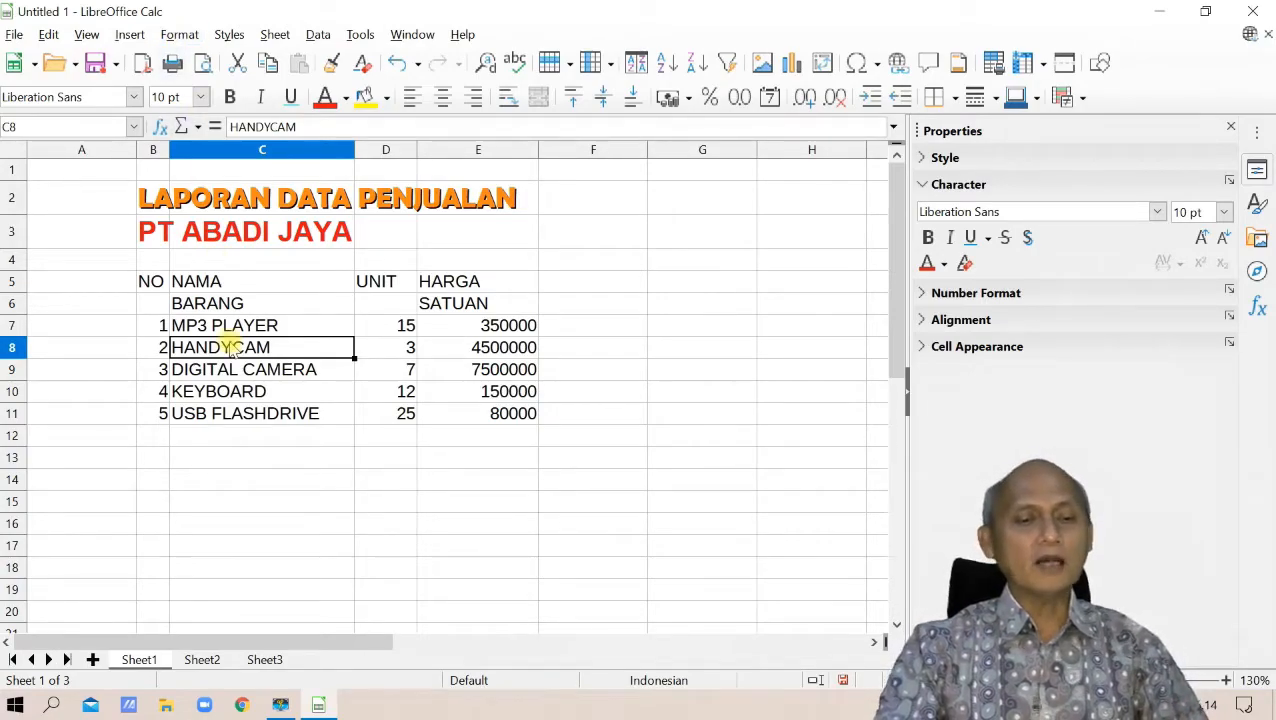
{"action": "left_click", "coordinate": [170, 36]}
{"action": "mouse_move", "coordinate": [247, 236]}
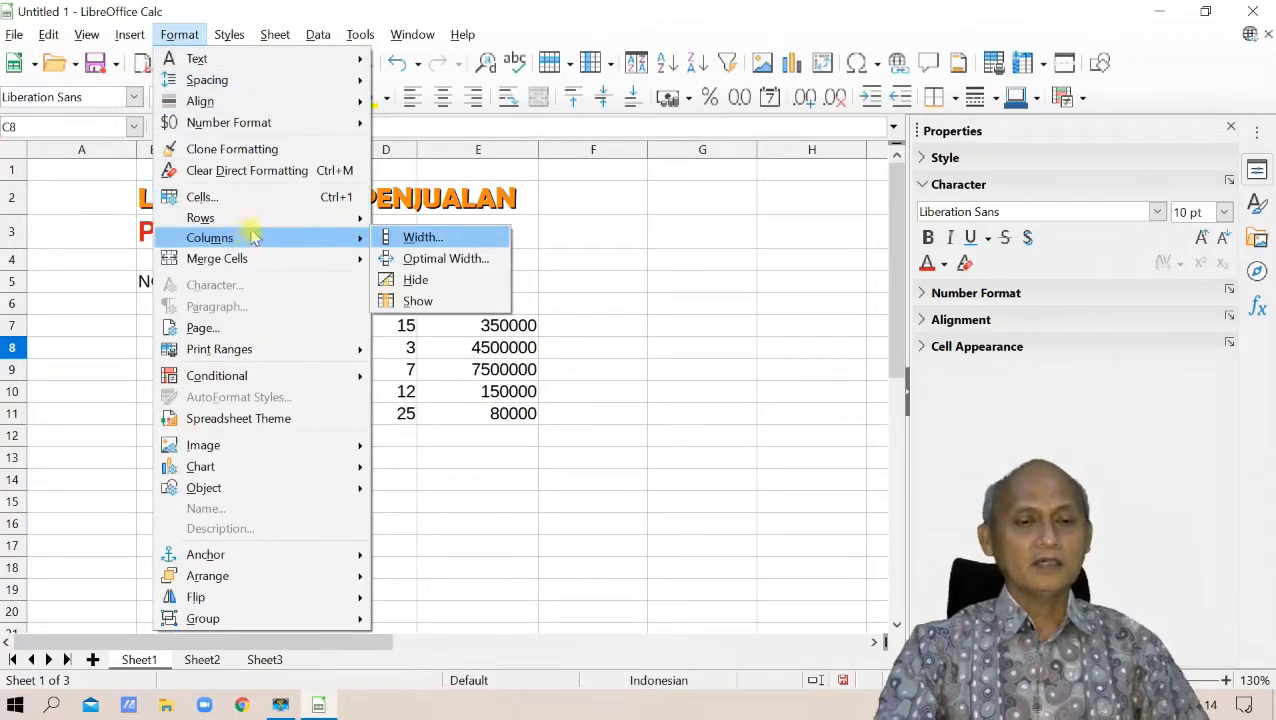
{"action": "left_click", "coordinate": [465, 244]}
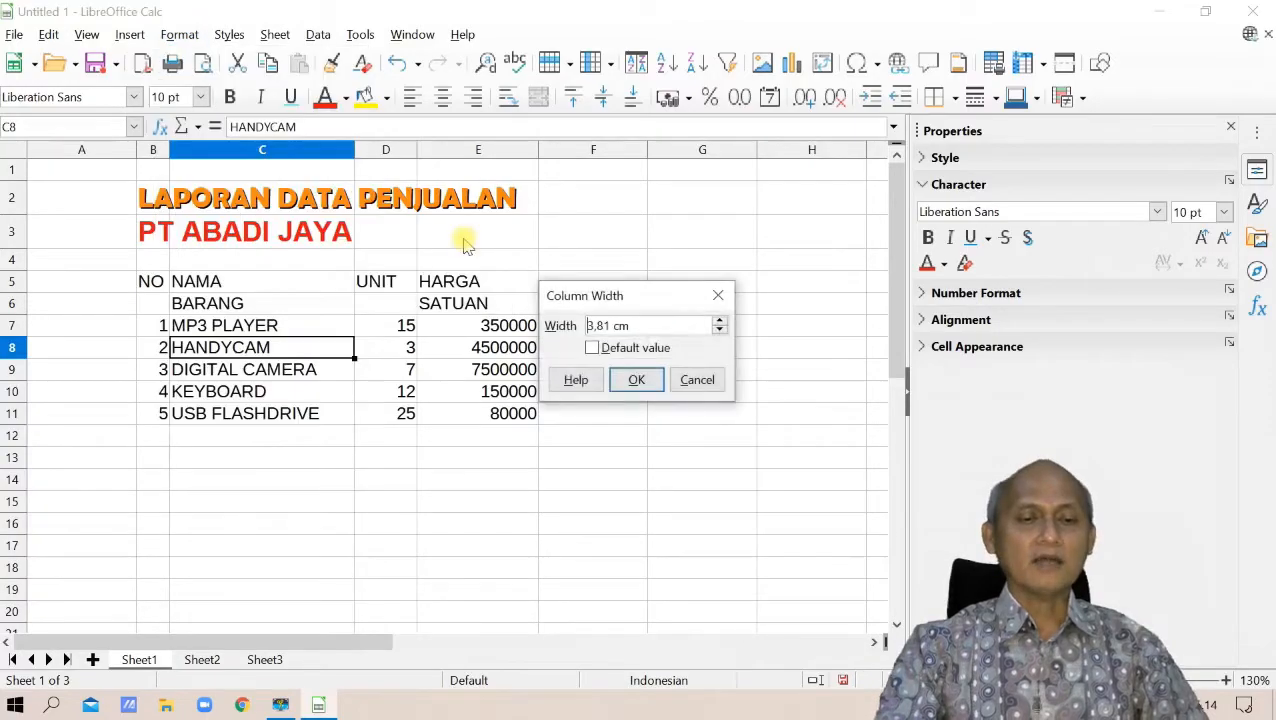
{"action": "left_click", "coordinate": [719, 322]}
{"action": "left_click", "coordinate": [719, 322]}
{"action": "left_click", "coordinate": [637, 379]}
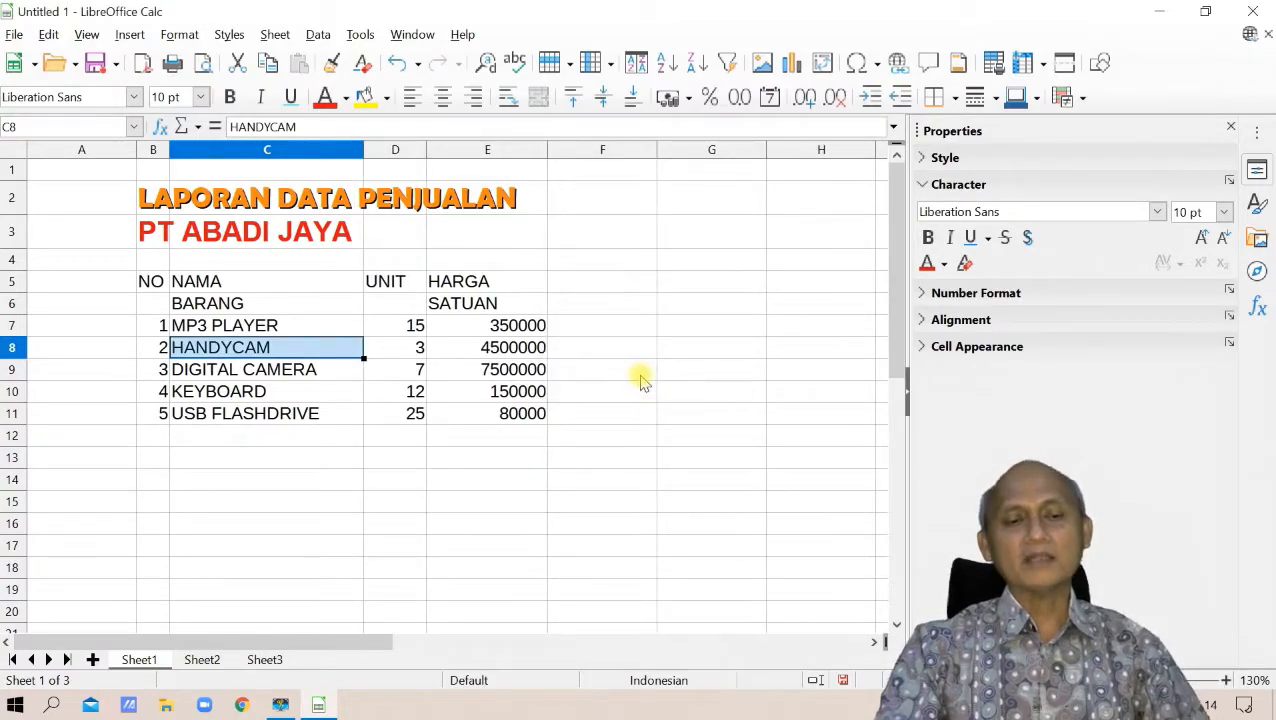
{"action": "left_click", "coordinate": [179, 35]}
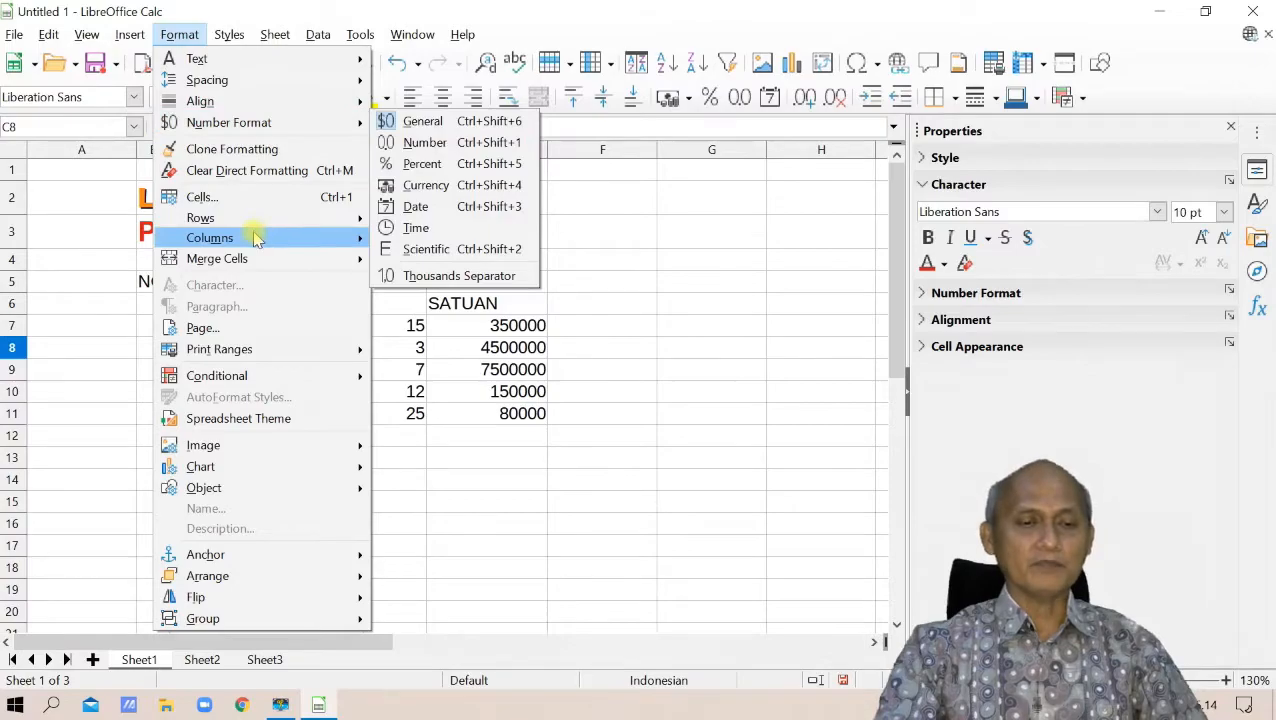
{"action": "mouse_move", "coordinate": [253, 237]}
{"action": "left_click", "coordinate": [450, 388]}
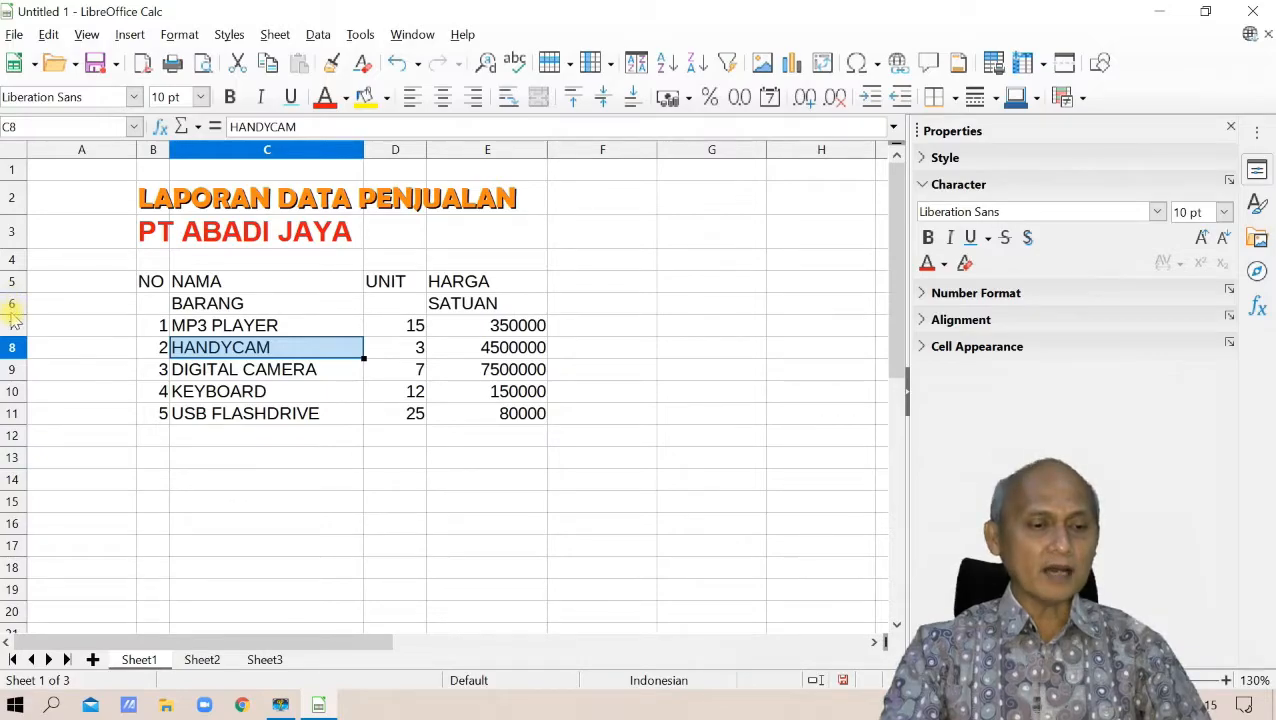
Try making row 6 much taller by its border and reduce it back to one text line.
{"action": "left_click_drag", "start_coordinate": [14, 314], "coordinate": [6, 376]}
{"action": "left_click", "coordinate": [11, 345]}
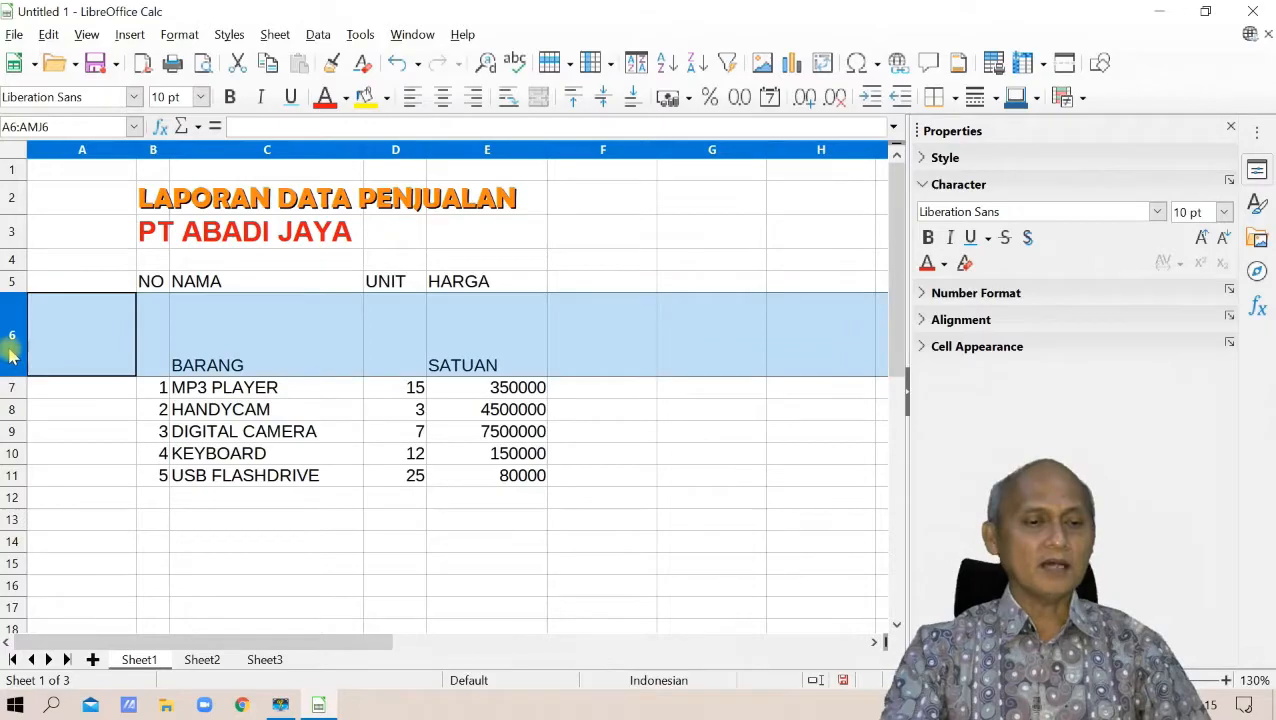
{"action": "left_click_drag", "start_coordinate": [12, 376], "coordinate": [9, 313]}
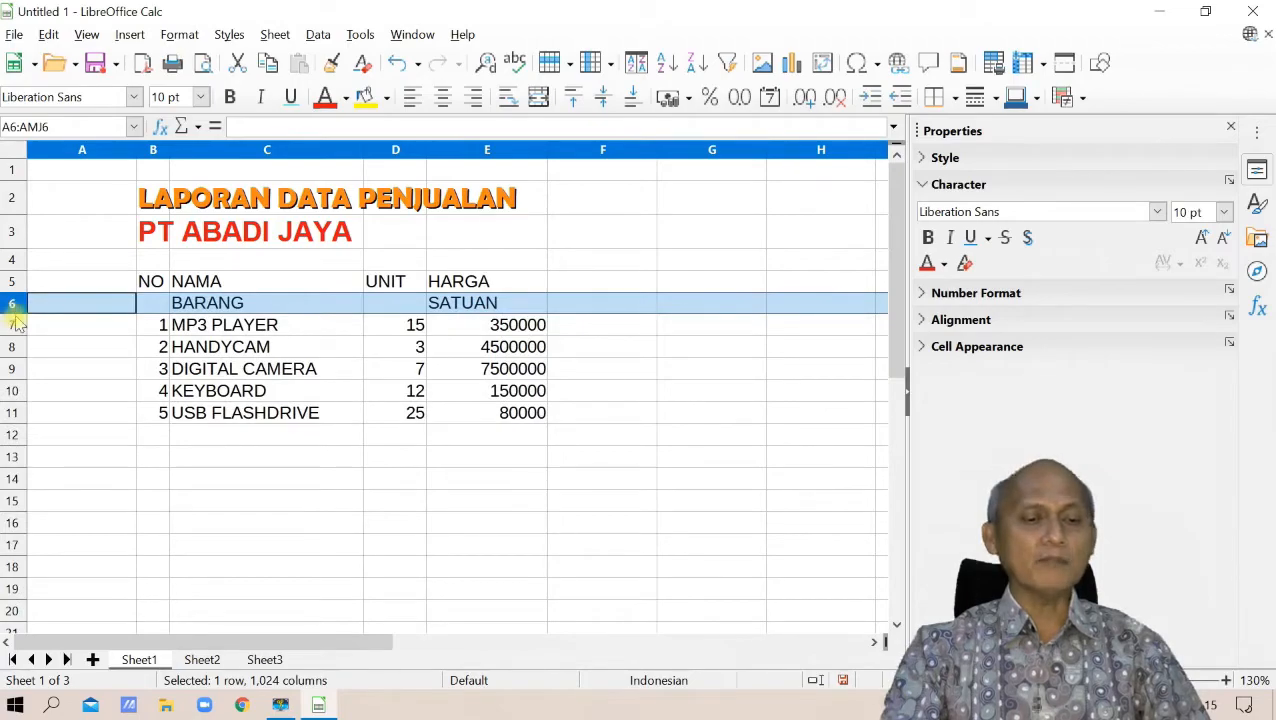
Try an exact row height of 0.70 cm on row 6 and undo the change.
{"action": "left_click", "coordinate": [229, 308]}
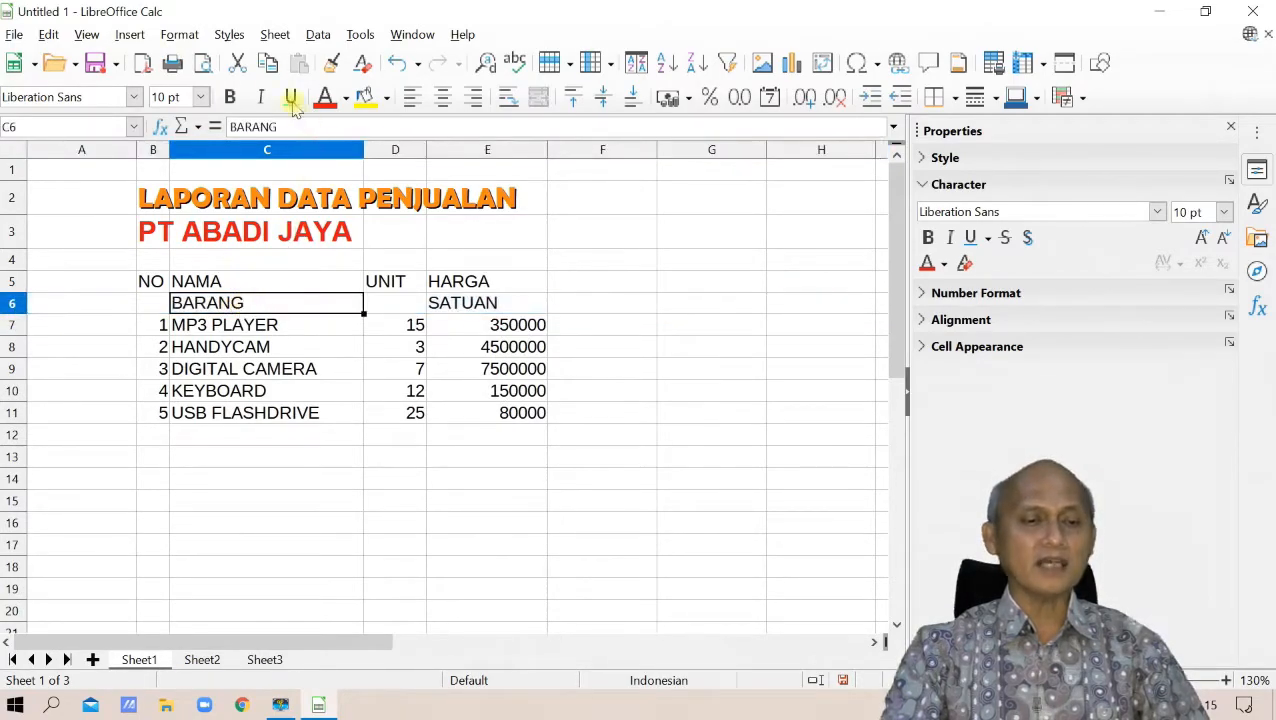
{"action": "left_click", "coordinate": [179, 37]}
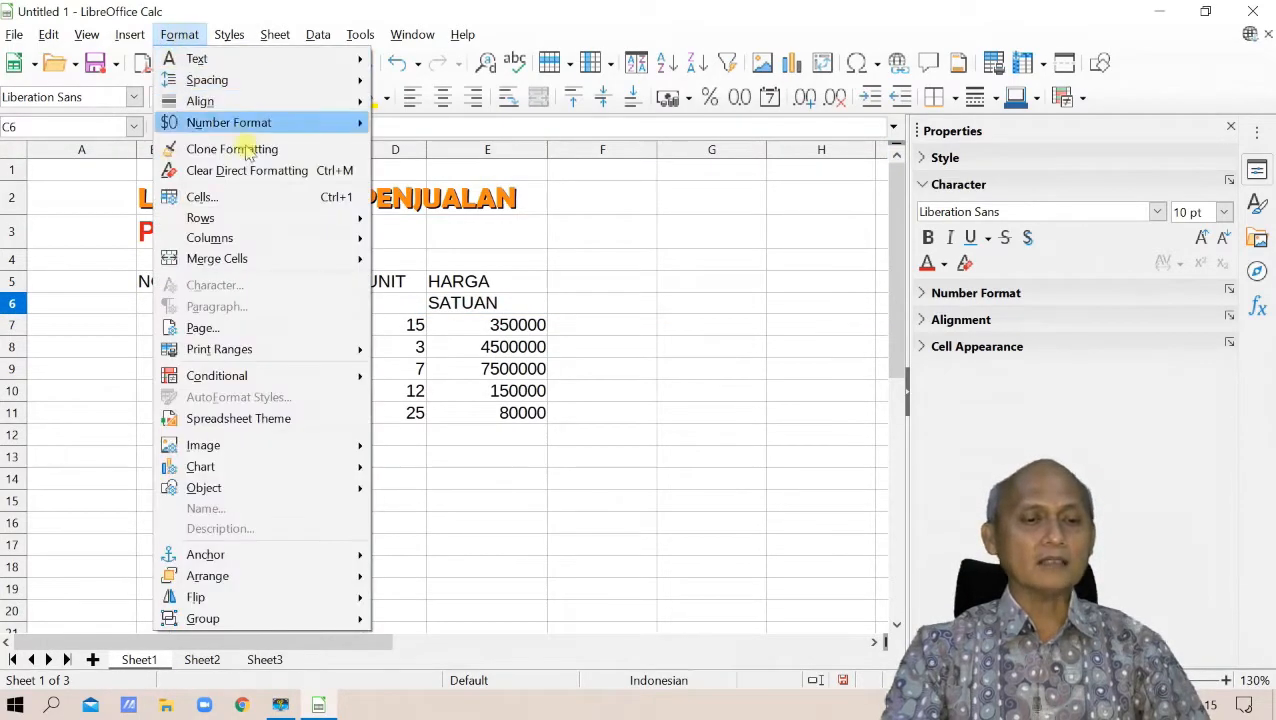
{"action": "mouse_move", "coordinate": [258, 222]}
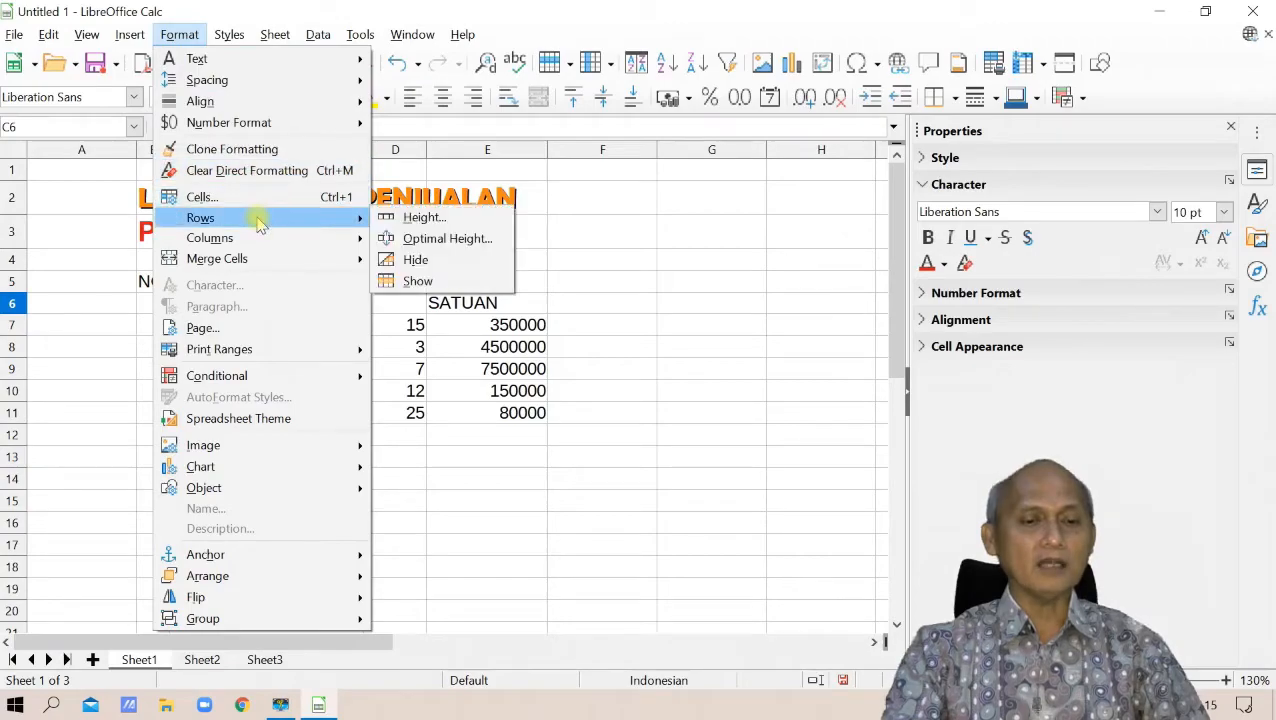
{"action": "left_click", "coordinate": [436, 220]}
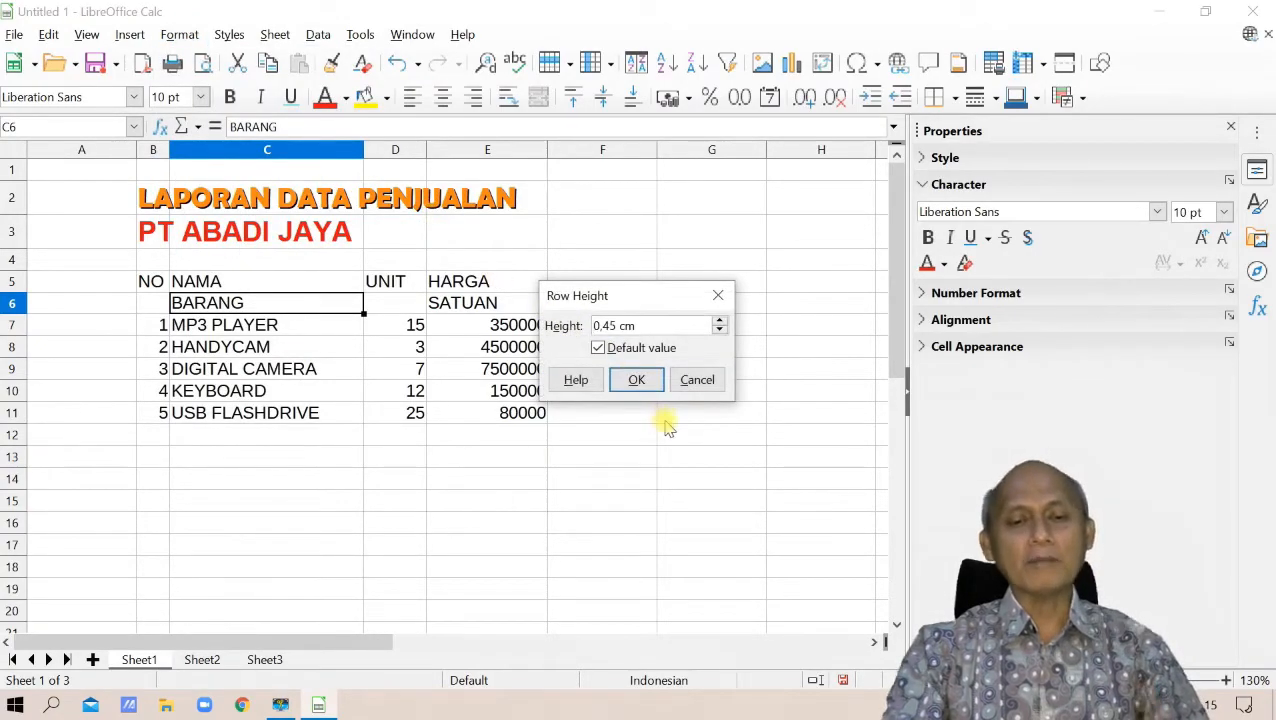
{"action": "left_click", "coordinate": [720, 321]}
{"action": "left_click", "coordinate": [720, 321]}
{"action": "left_click", "coordinate": [720, 321]}
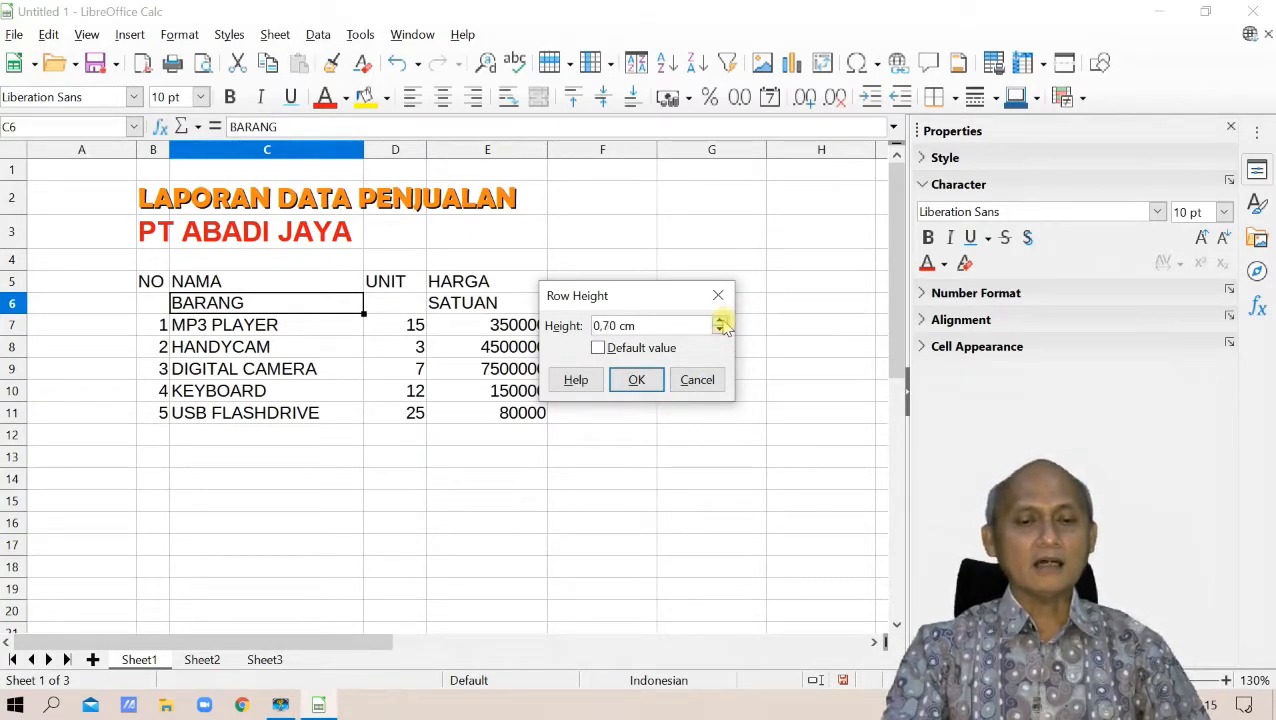
{"action": "left_click", "coordinate": [637, 380]}
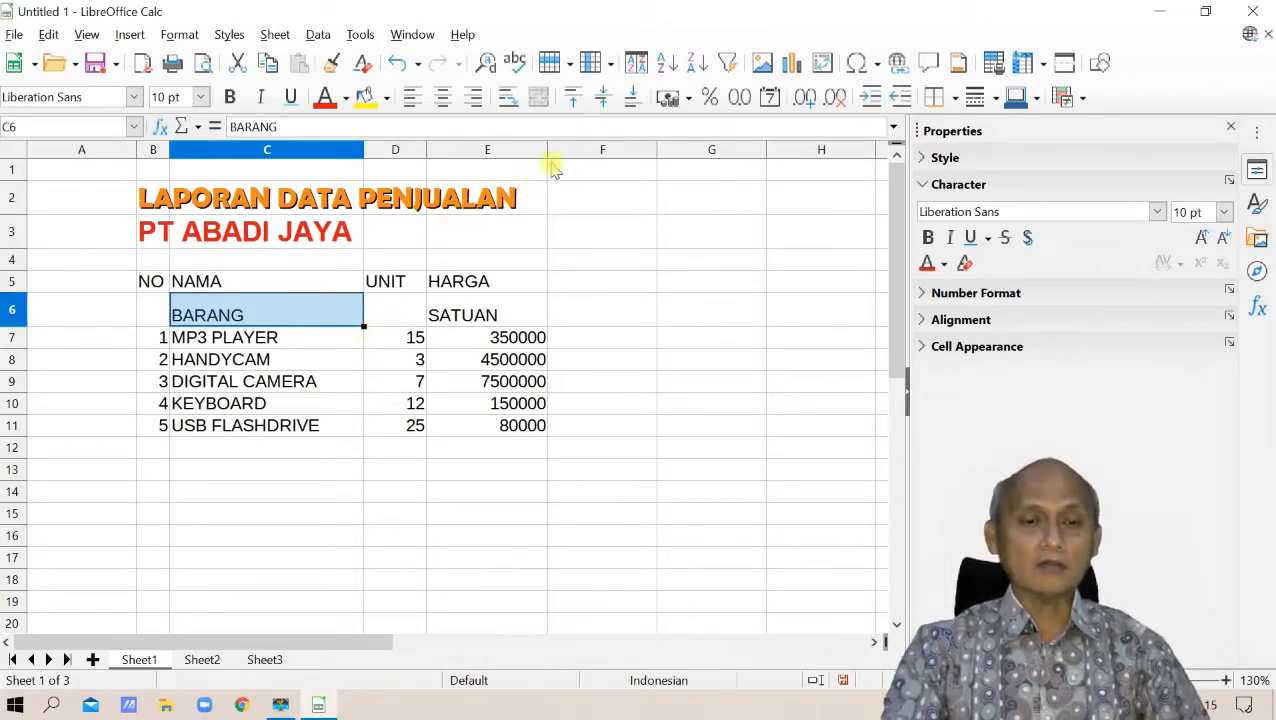
{"action": "left_click", "coordinate": [397, 63]}
{"action": "left_click", "coordinate": [364, 391]}
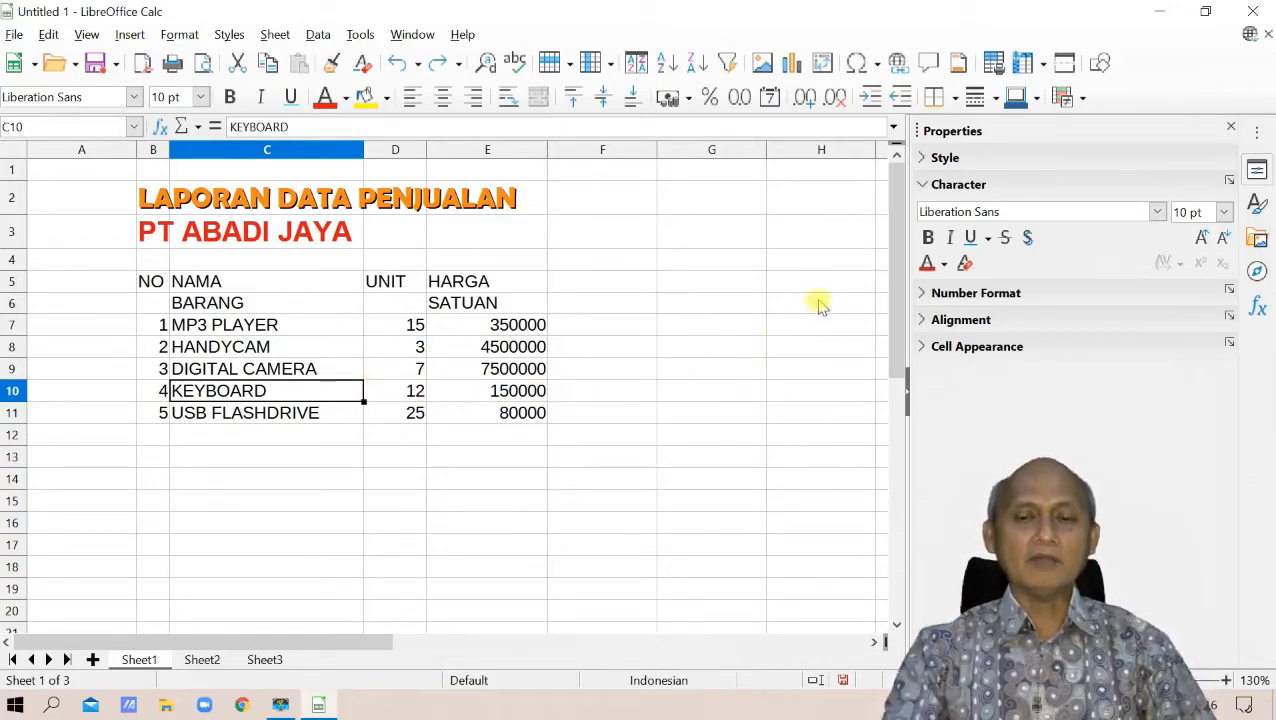
Centre the table headings in B5:E6 horizontally, comparing left and right alignment as well.
{"action": "left_click", "coordinate": [926, 320]}
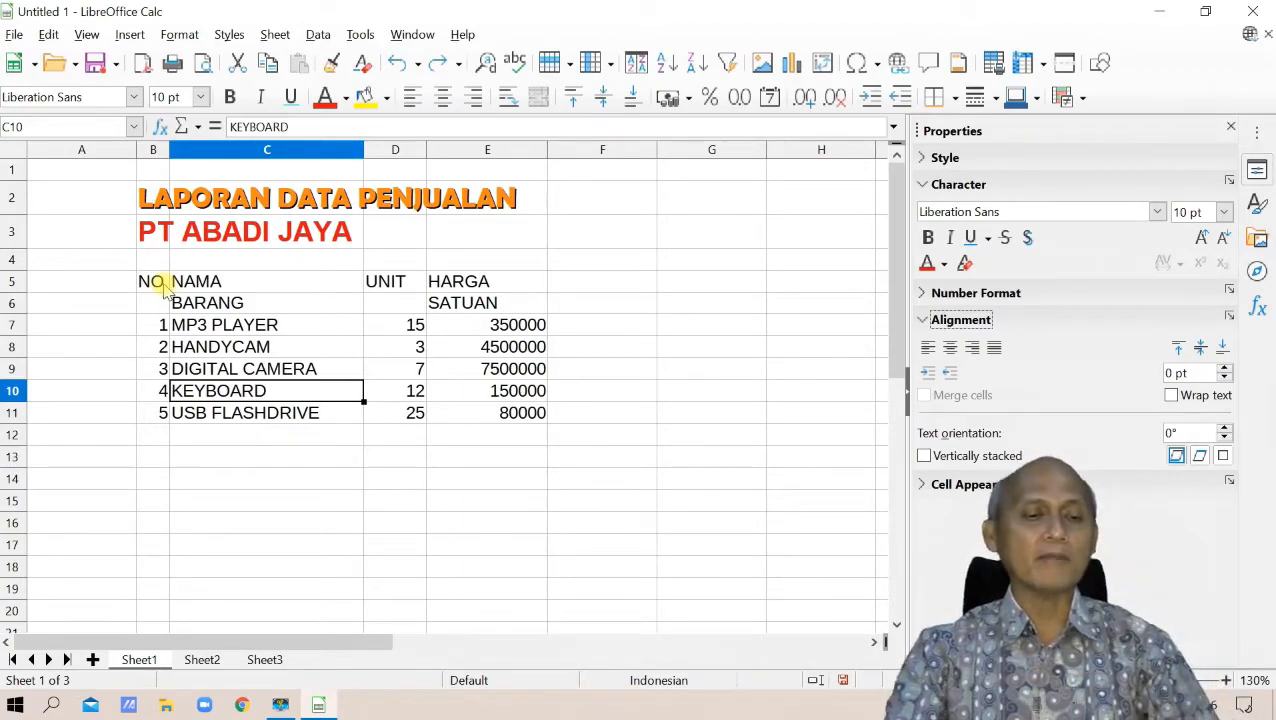
{"action": "left_click_drag", "start_coordinate": [150, 282], "coordinate": [500, 312]}
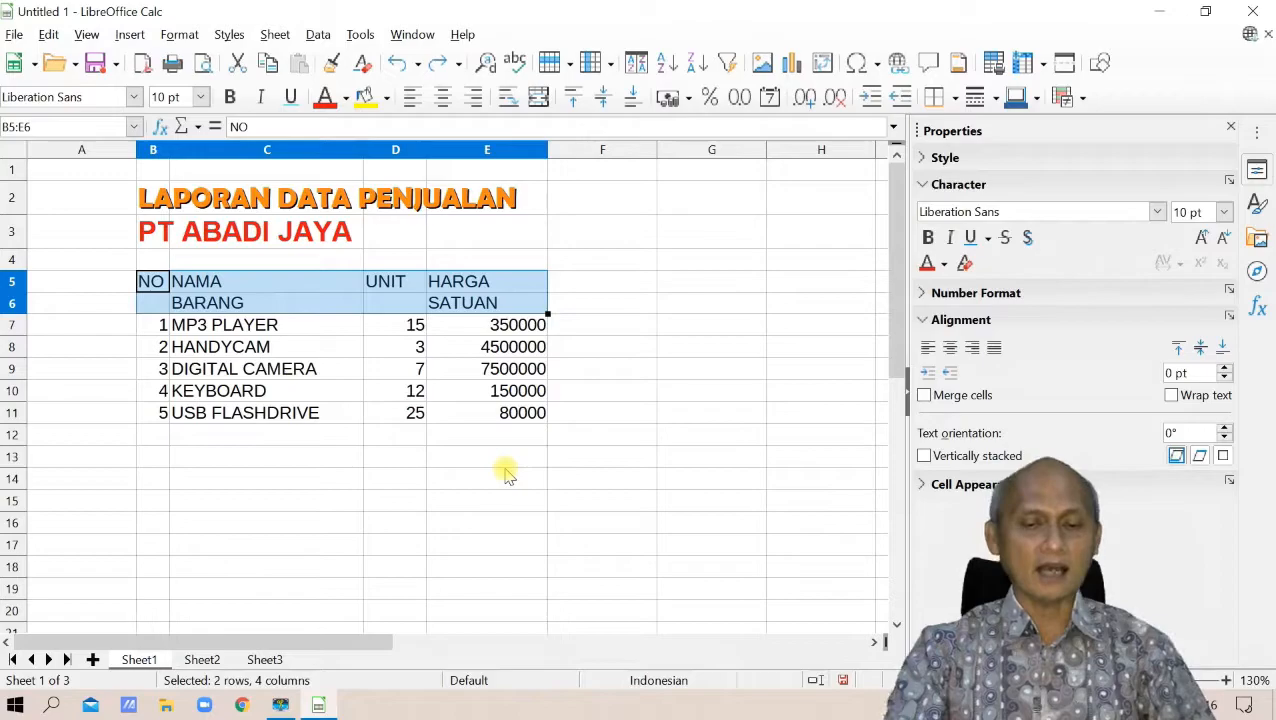
{"action": "left_click", "coordinate": [412, 100]}
{"action": "left_click", "coordinate": [442, 99]}
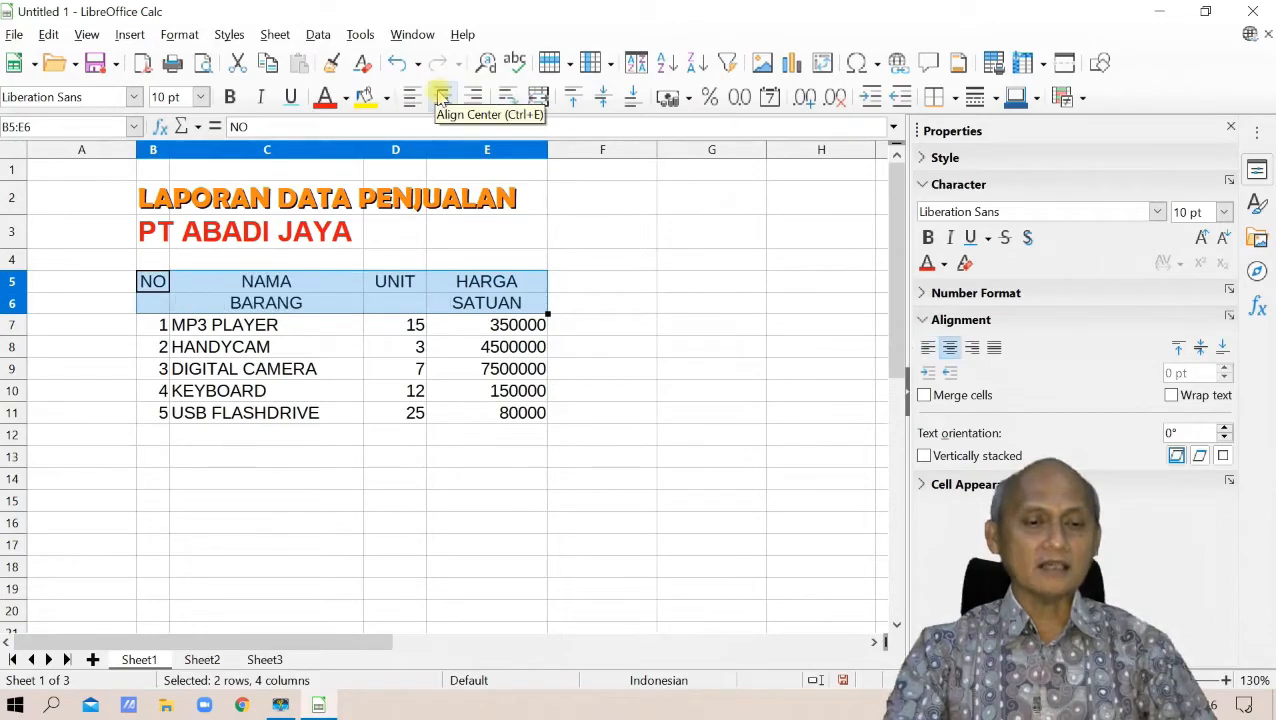
{"action": "left_click", "coordinate": [473, 99]}
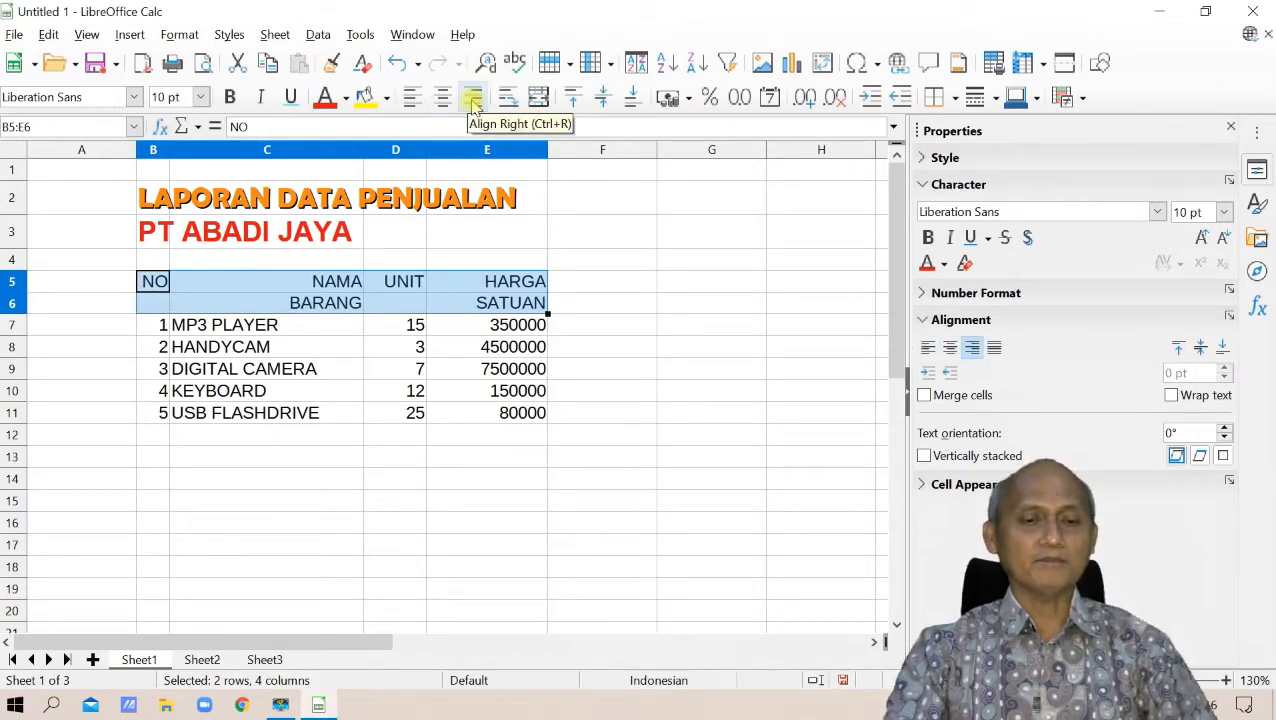
{"action": "left_click", "coordinate": [442, 99]}
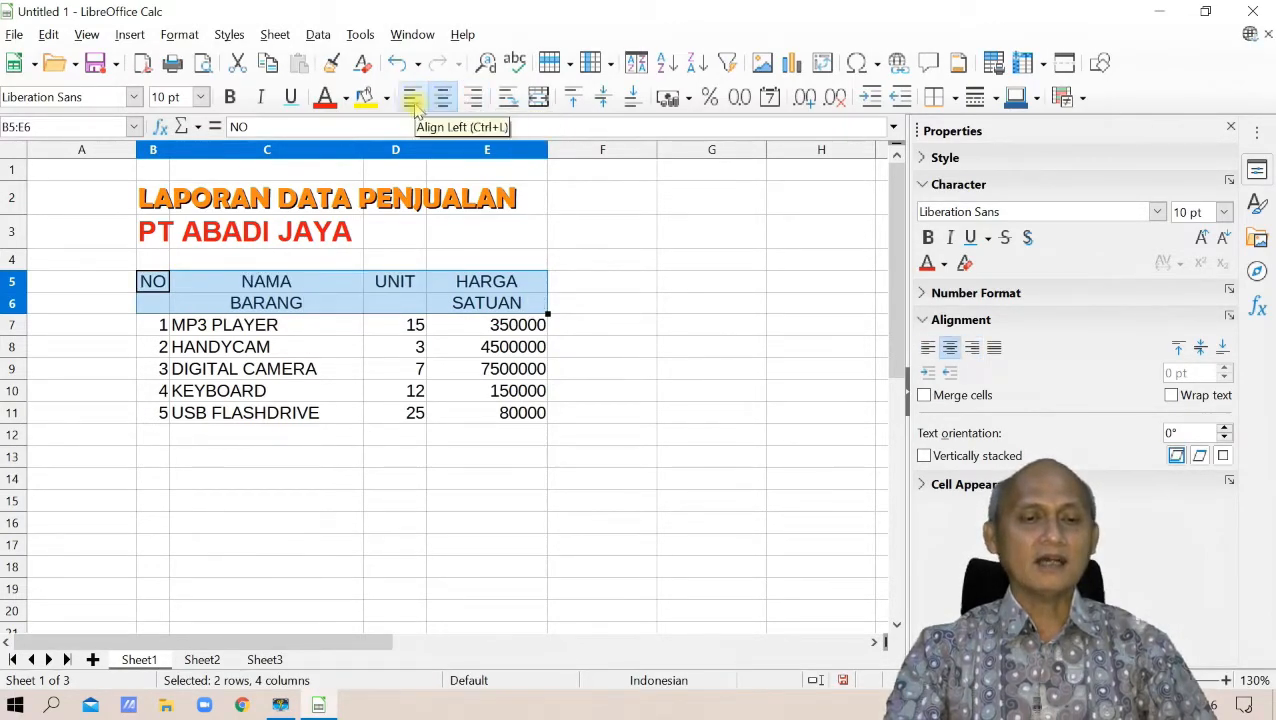
{"action": "left_click", "coordinate": [412, 100]}
{"action": "left_click", "coordinate": [442, 100]}
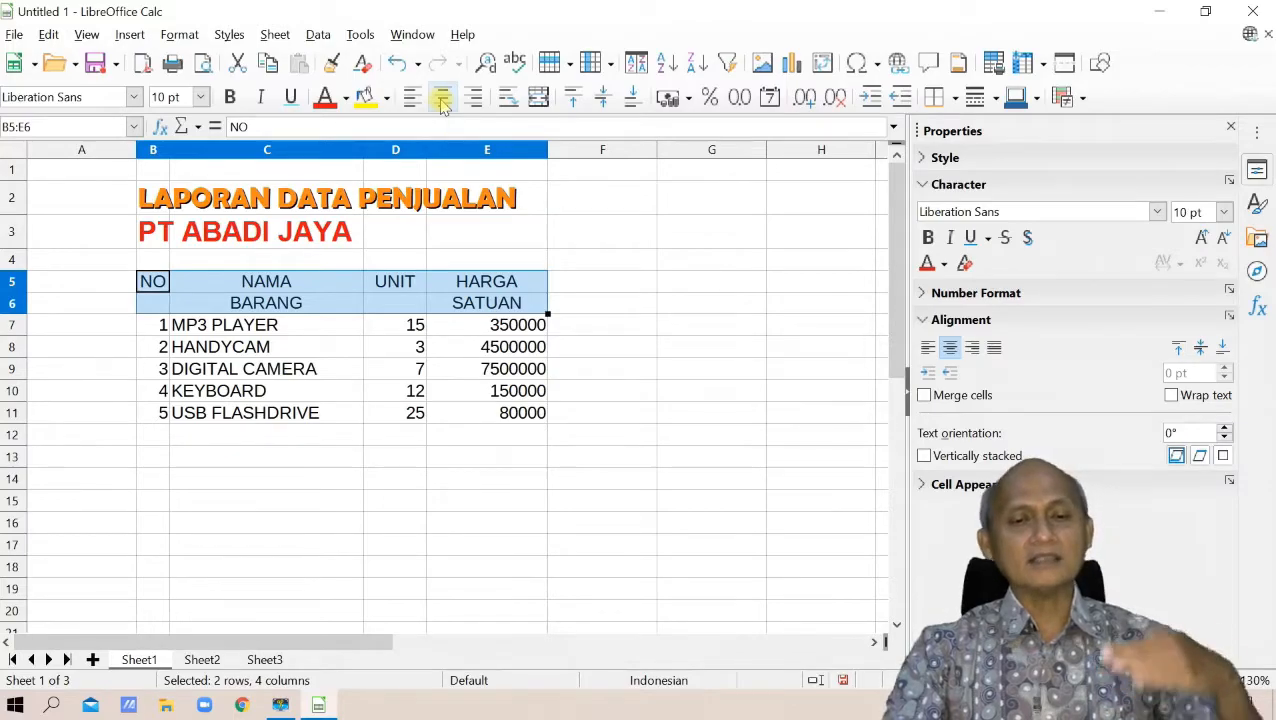
Centre the headings in B5:E6 vertically, trying bottom alignment for comparison.
{"action": "left_click", "coordinate": [603, 97]}
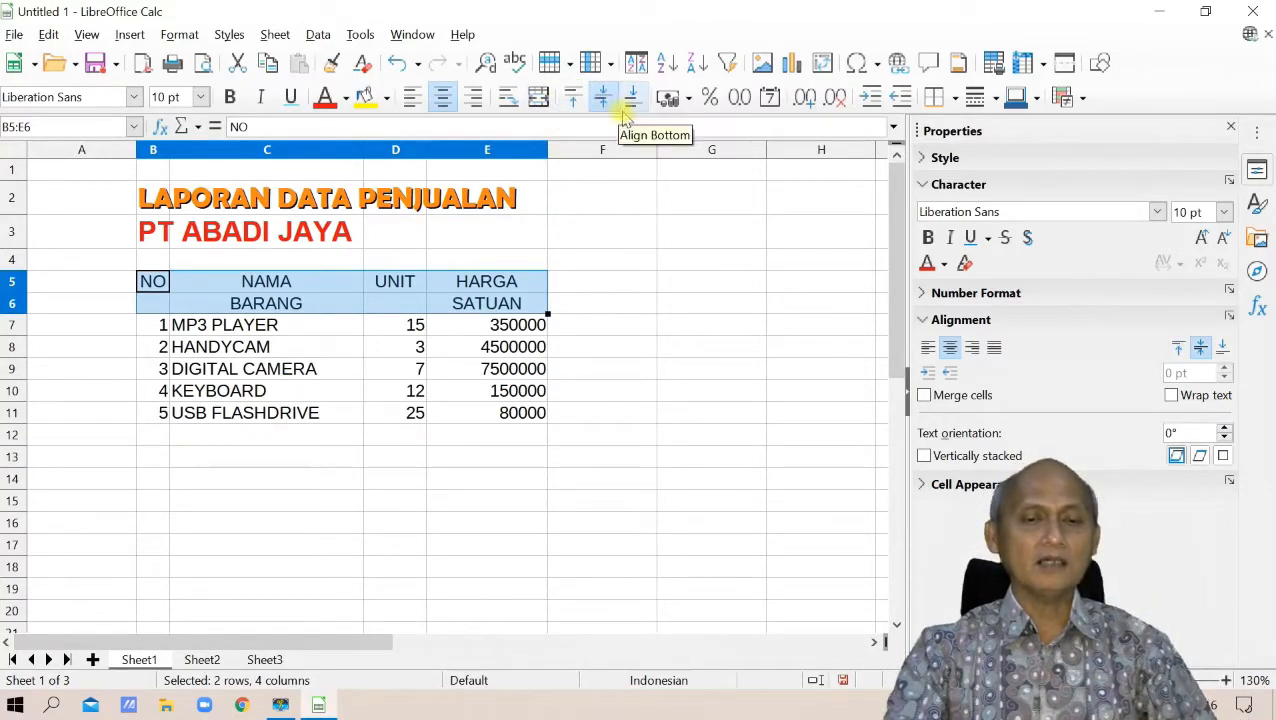
{"action": "left_click", "coordinate": [632, 97]}
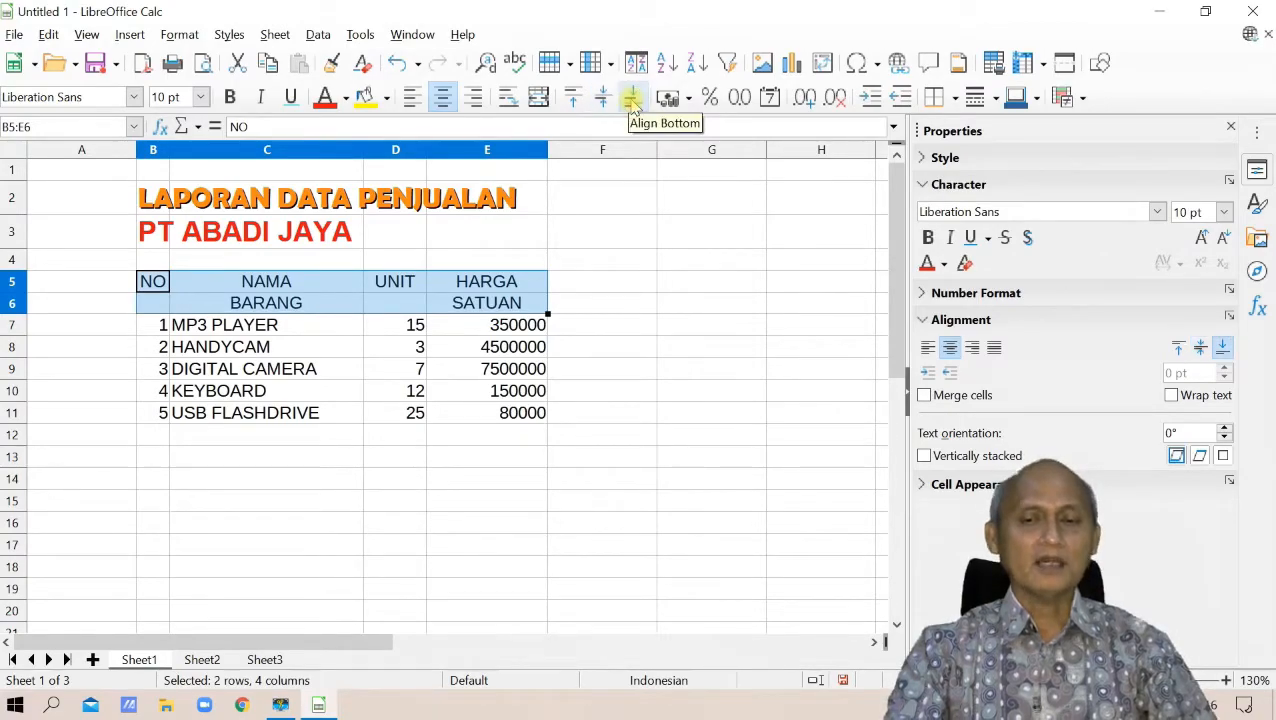
{"action": "left_click", "coordinate": [1200, 347]}
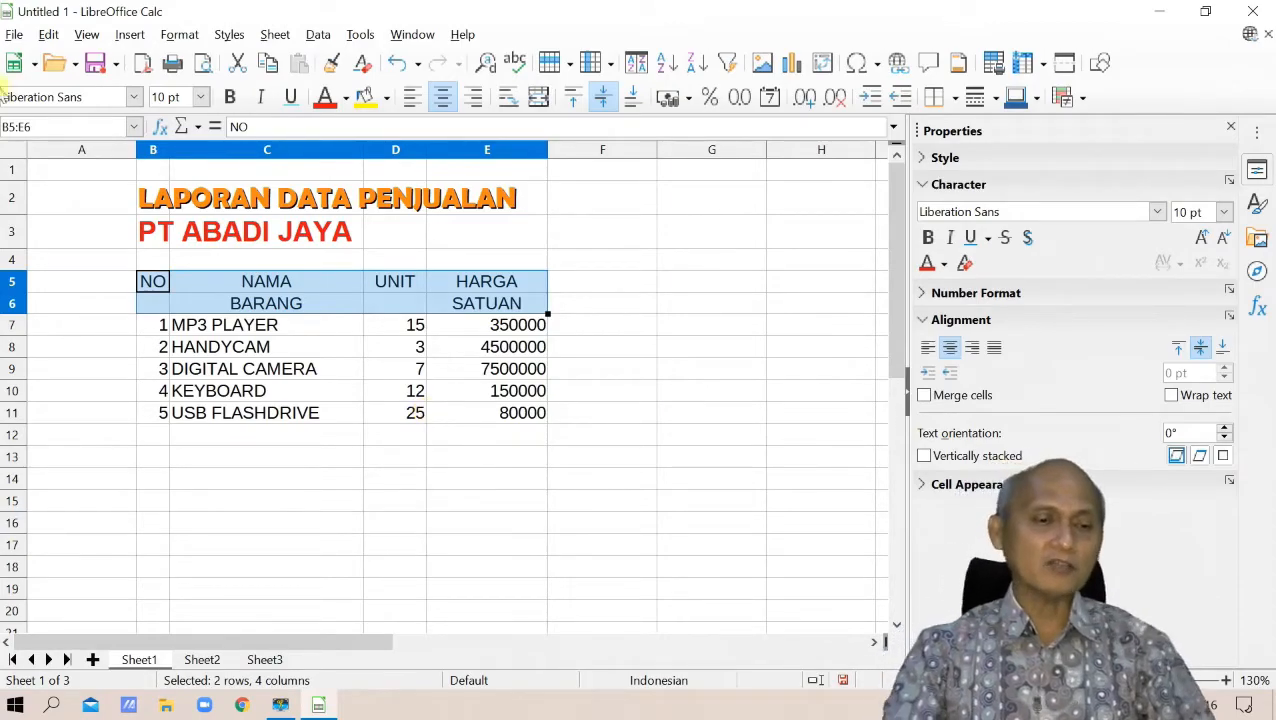
Make the table headings in B5:E6 bold and fill their background with Light Orange 4.
{"action": "left_click", "coordinate": [230, 98]}
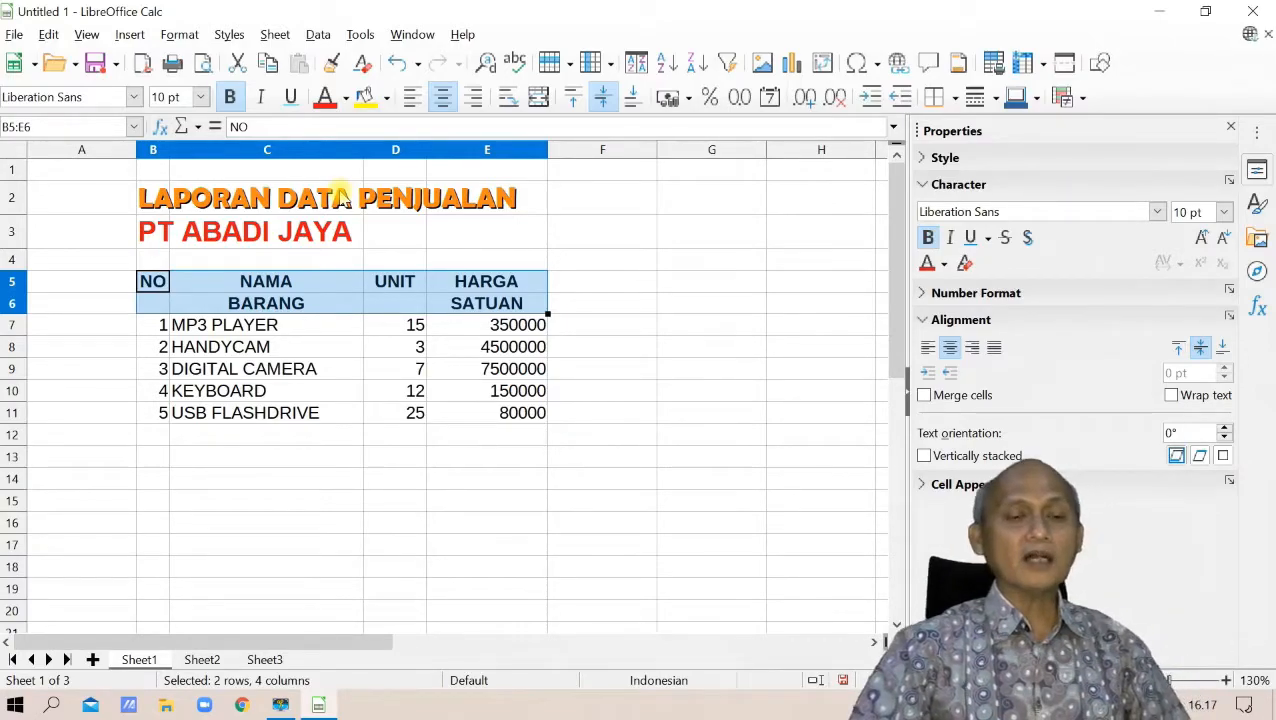
{"action": "left_click", "coordinate": [387, 97]}
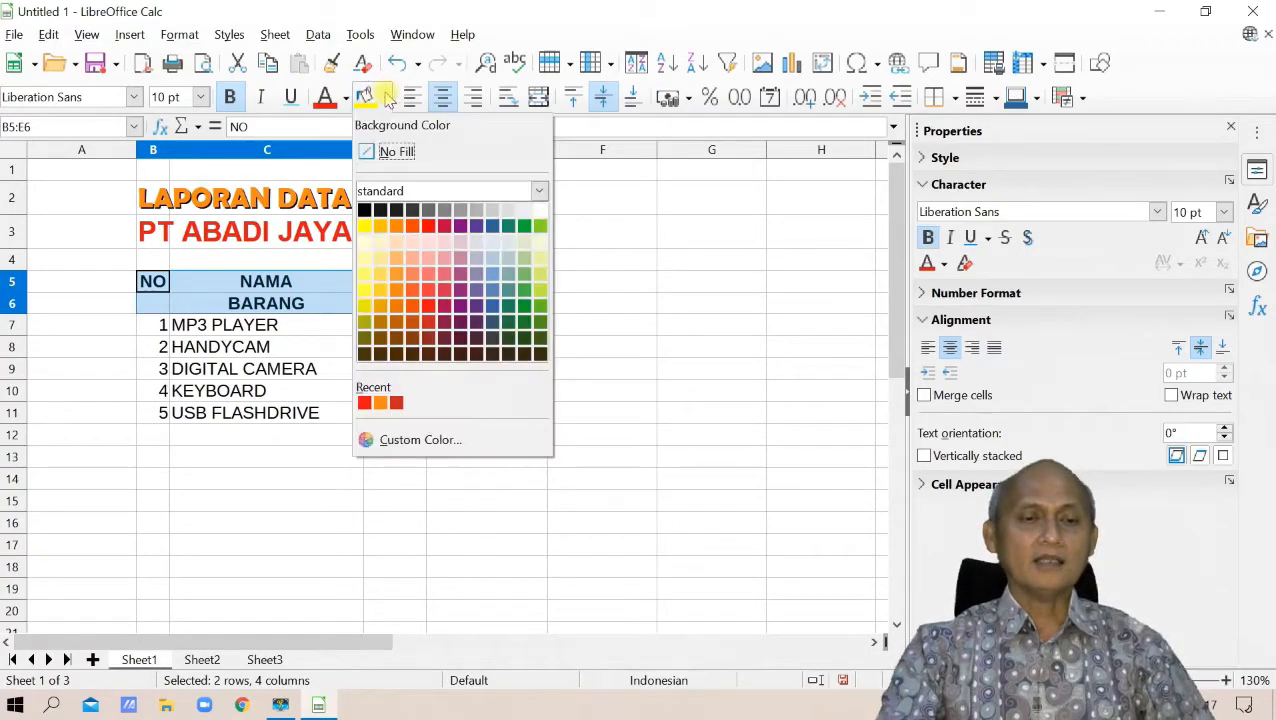
{"action": "left_click", "coordinate": [297, 306]}
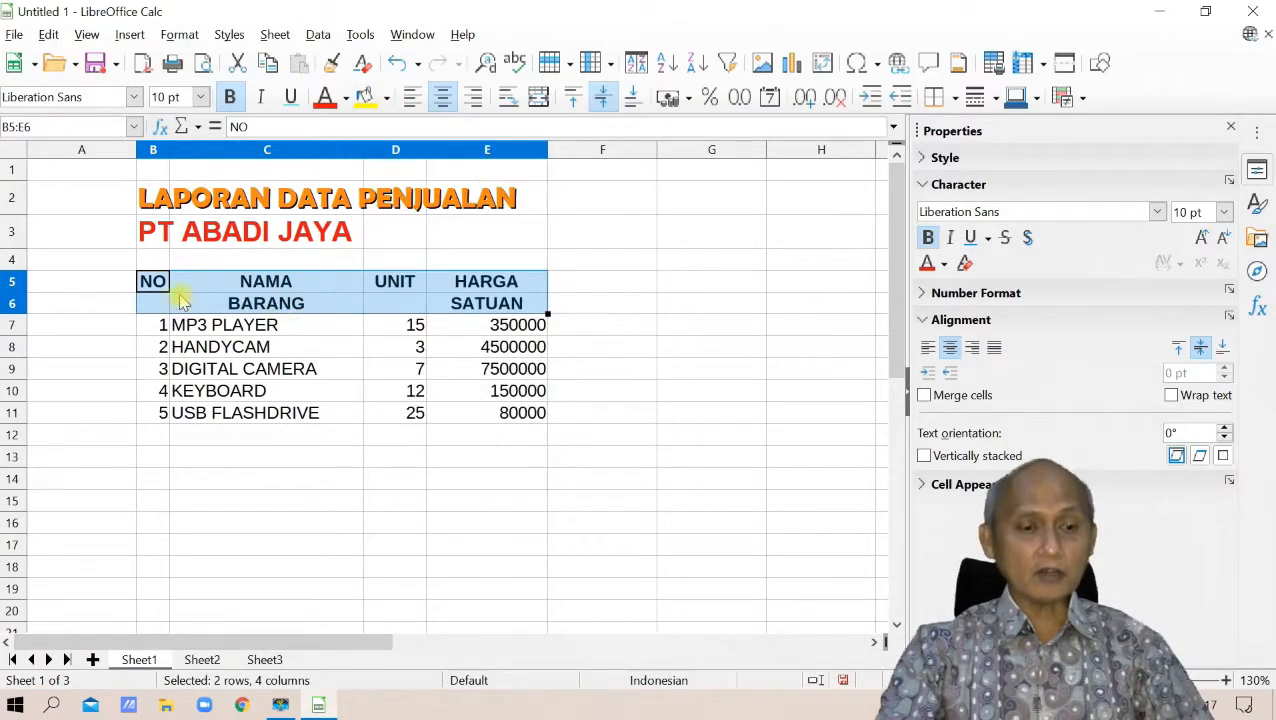
{"action": "left_click", "coordinate": [387, 97]}
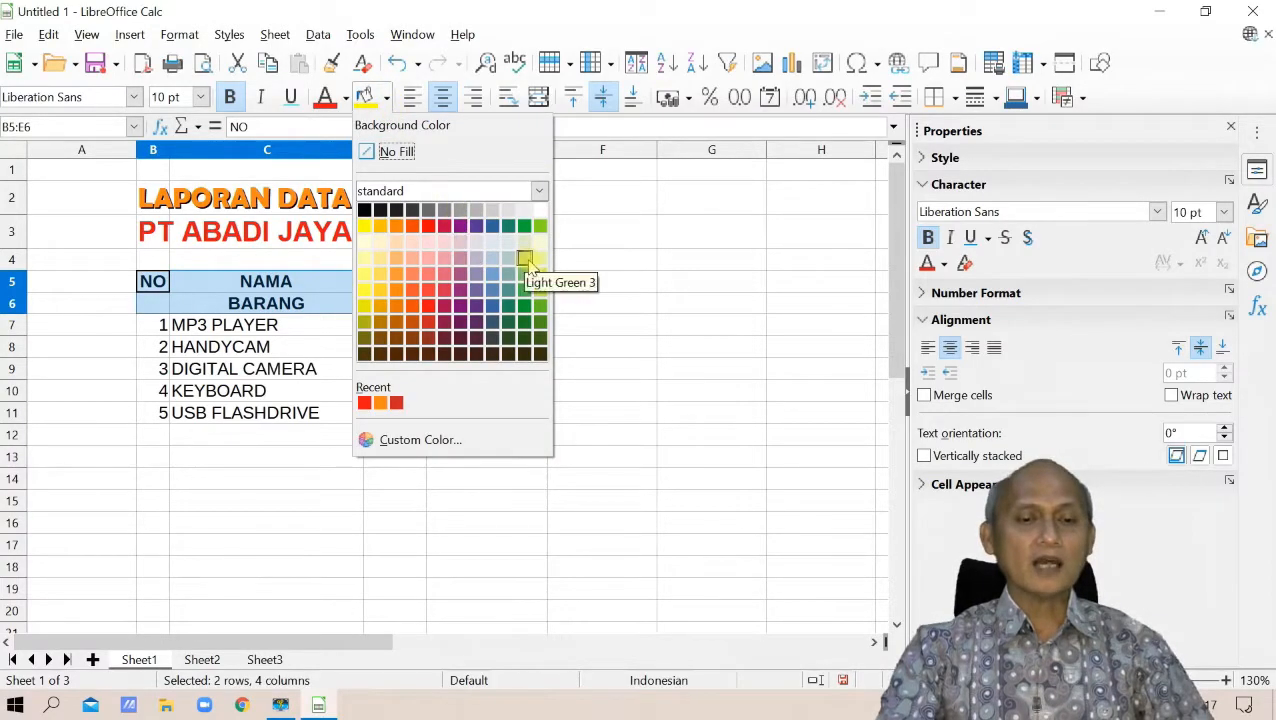
{"action": "left_click", "coordinate": [397, 243]}
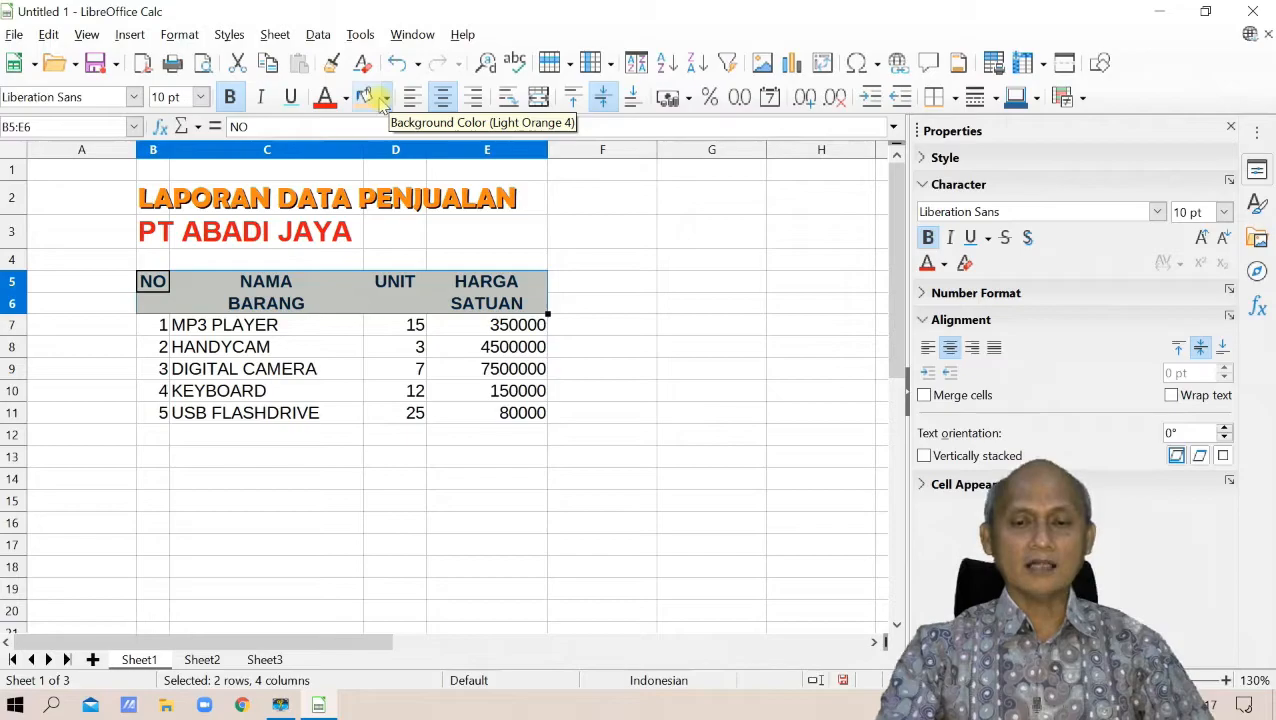
{"action": "left_click", "coordinate": [330, 348]}
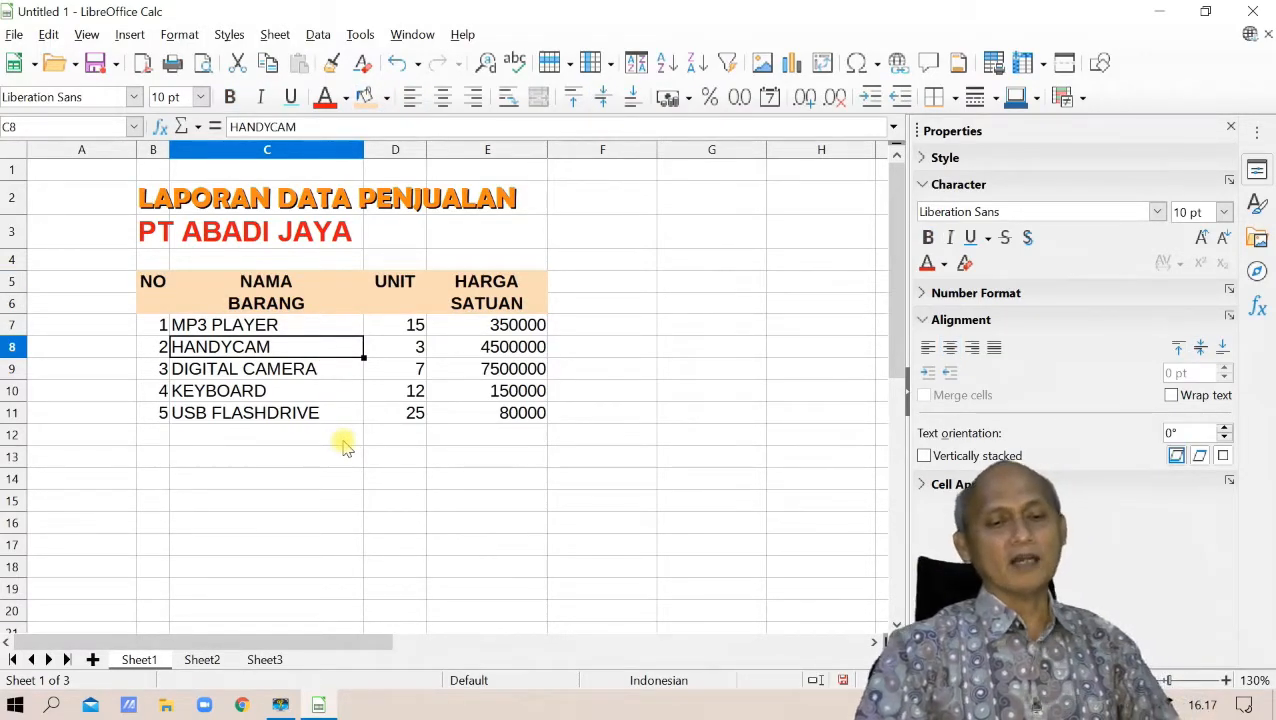
Fill the background of the data rows B7:E11 with a pale yellow shade.
{"action": "left_click_drag", "start_coordinate": [152, 325], "coordinate": [456, 400]}
{"action": "left_click", "coordinate": [350, 390]}
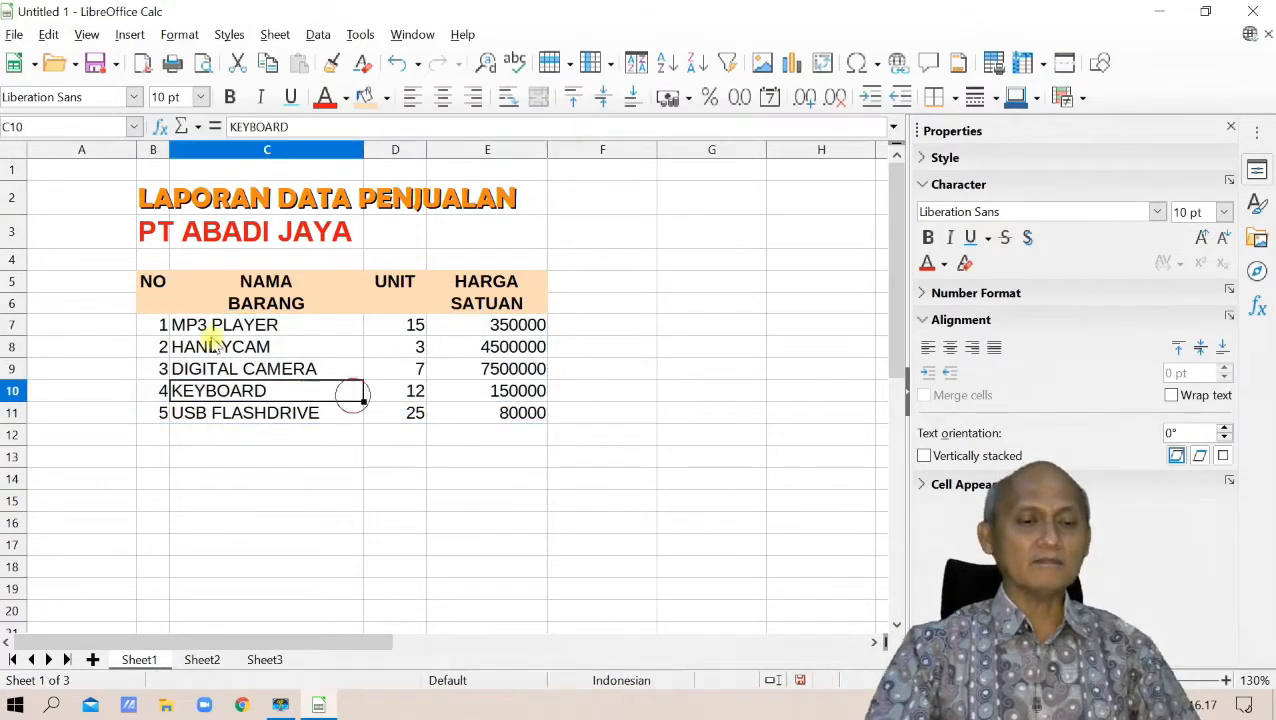
{"action": "left_click_drag", "start_coordinate": [152, 330], "coordinate": [546, 420]}
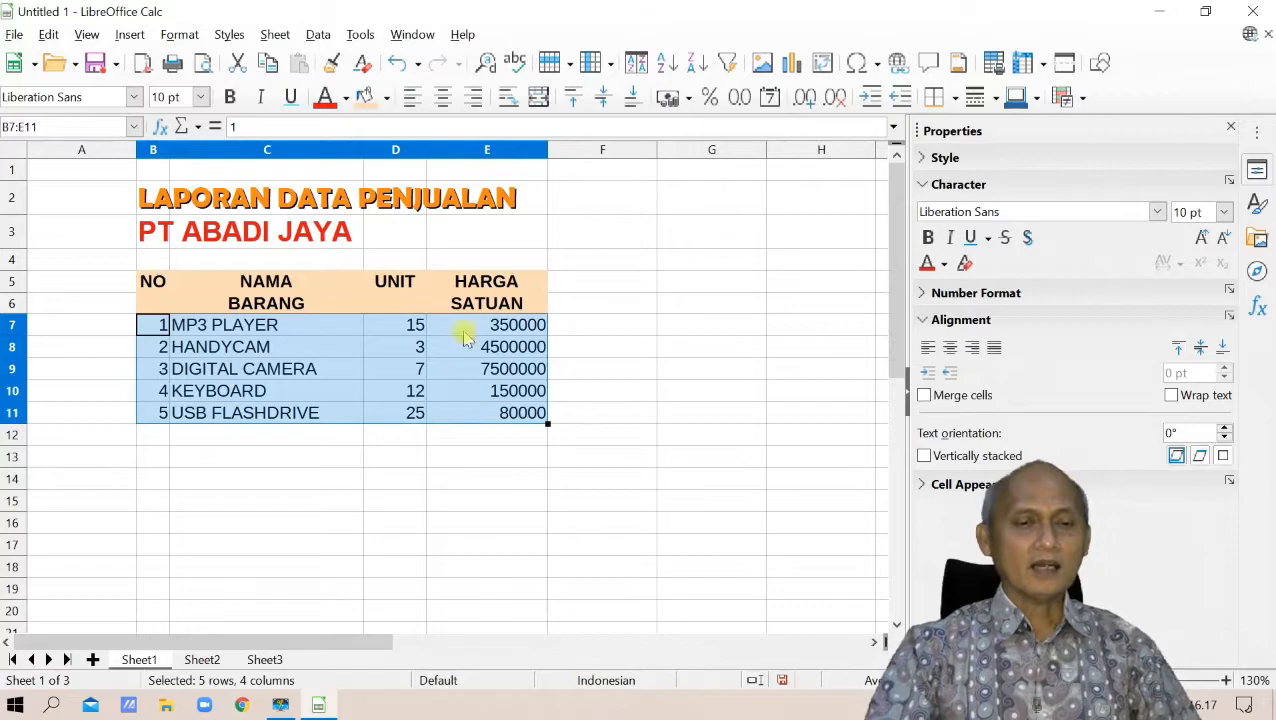
{"action": "left_click", "coordinate": [387, 97]}
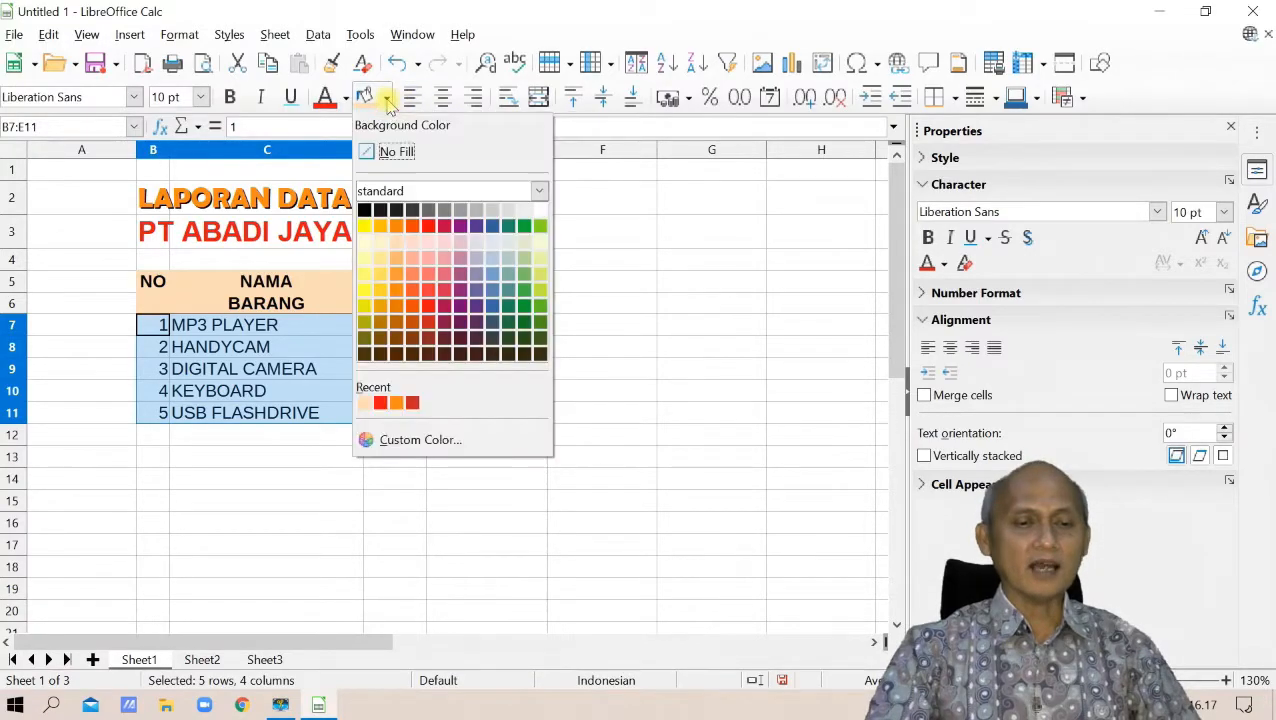
{"action": "left_click", "coordinate": [380, 242]}
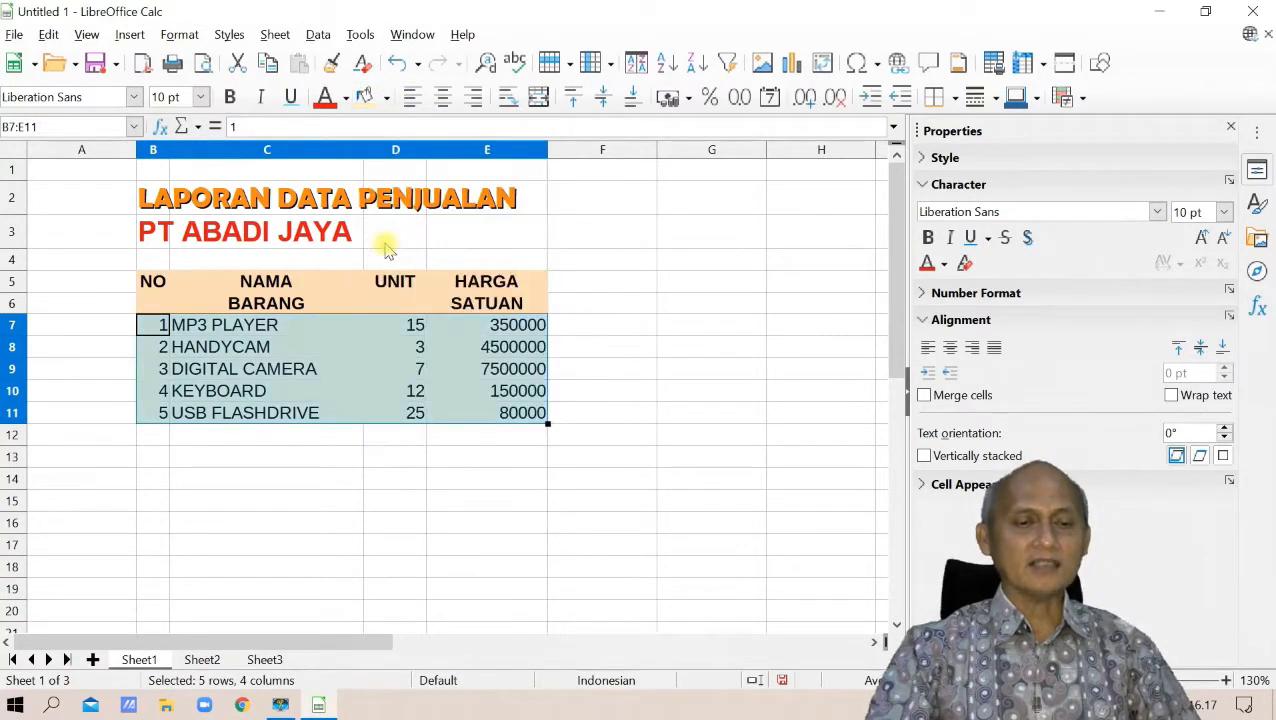
{"action": "left_click", "coordinate": [334, 481]}
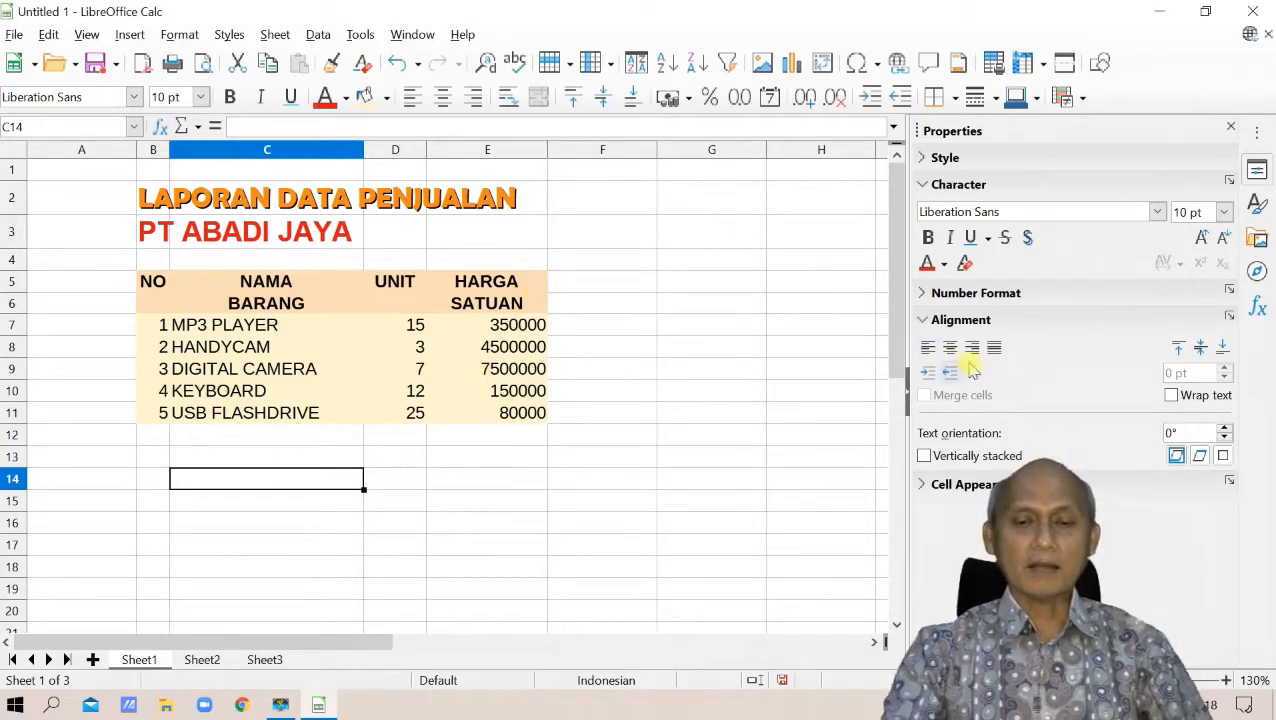
Try adding decimal places to the unit numbers in D7:D11 and remove them all again.
{"action": "left_click", "coordinate": [932, 322]}
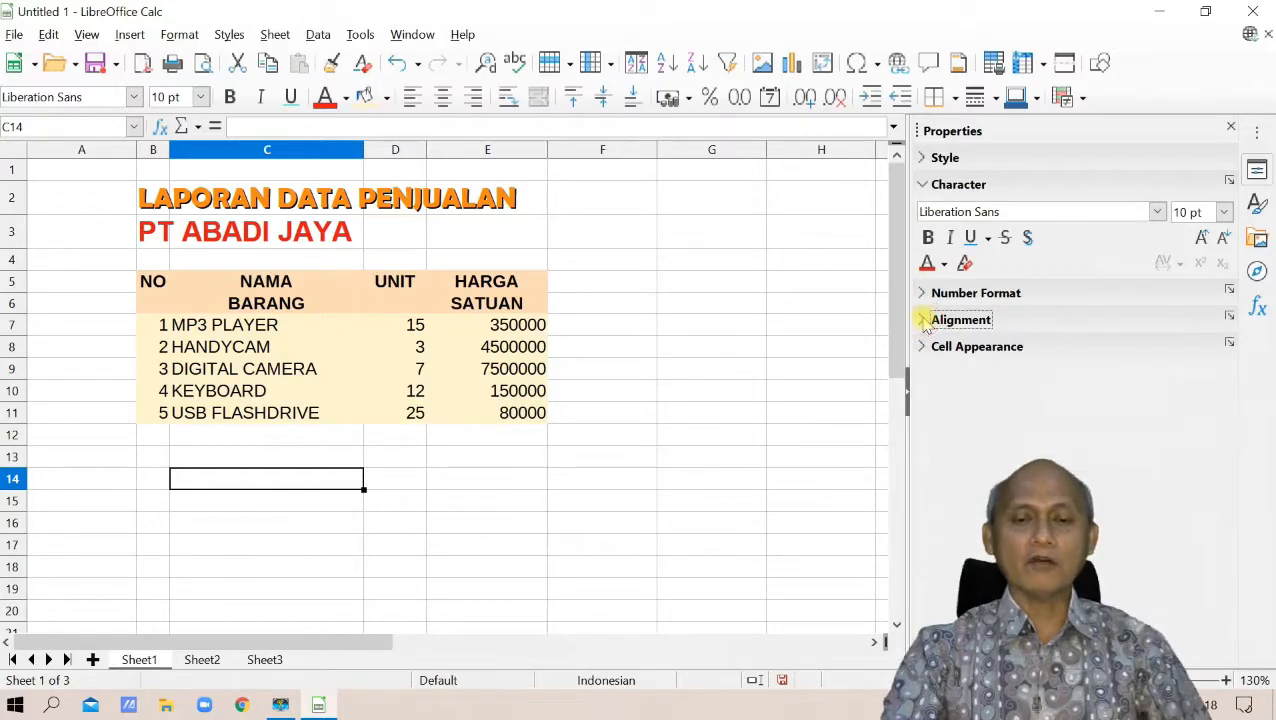
{"action": "left_click_drag", "start_coordinate": [419, 324], "coordinate": [414, 413]}
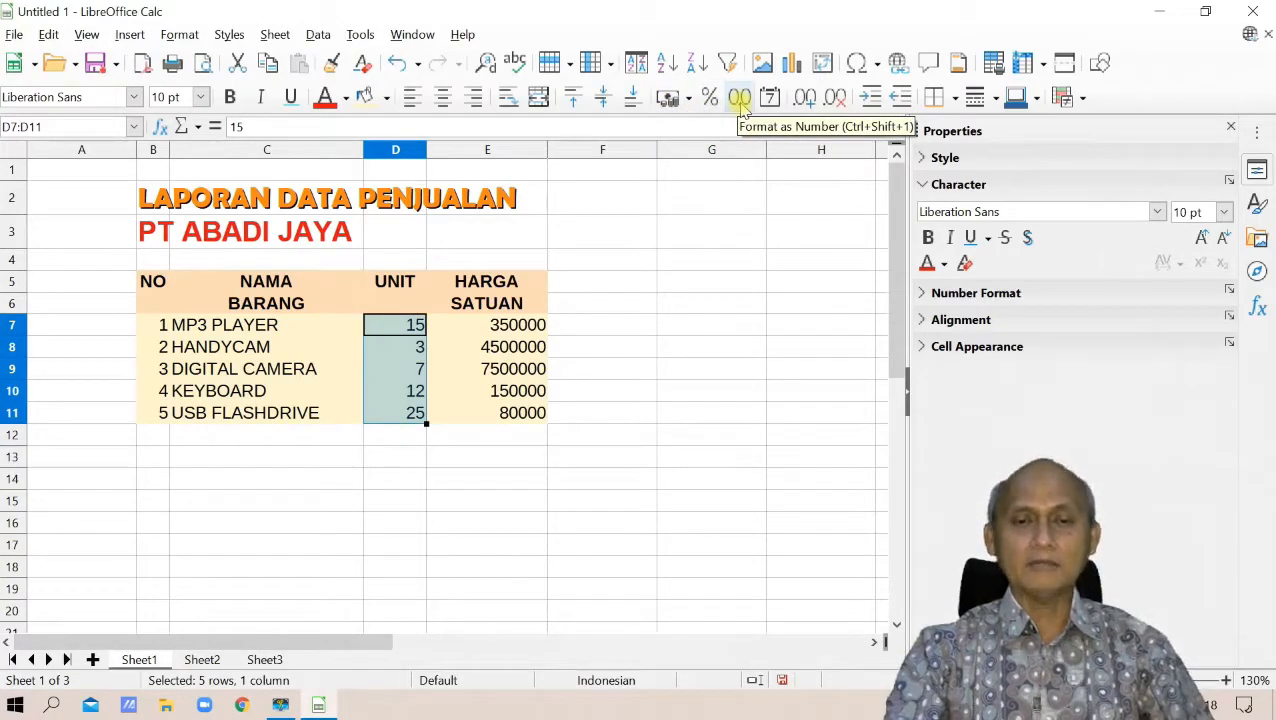
{"action": "left_click", "coordinate": [805, 100]}
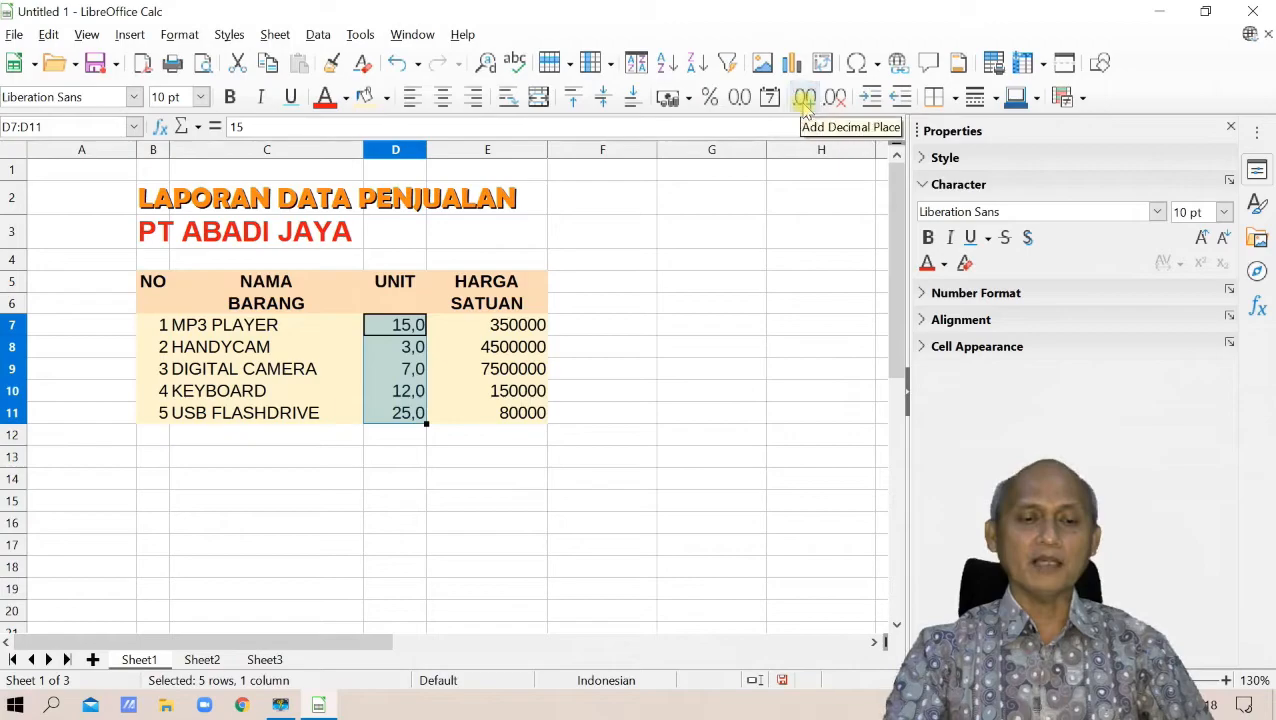
{"action": "left_click", "coordinate": [805, 101]}
{"action": "left_click", "coordinate": [806, 102]}
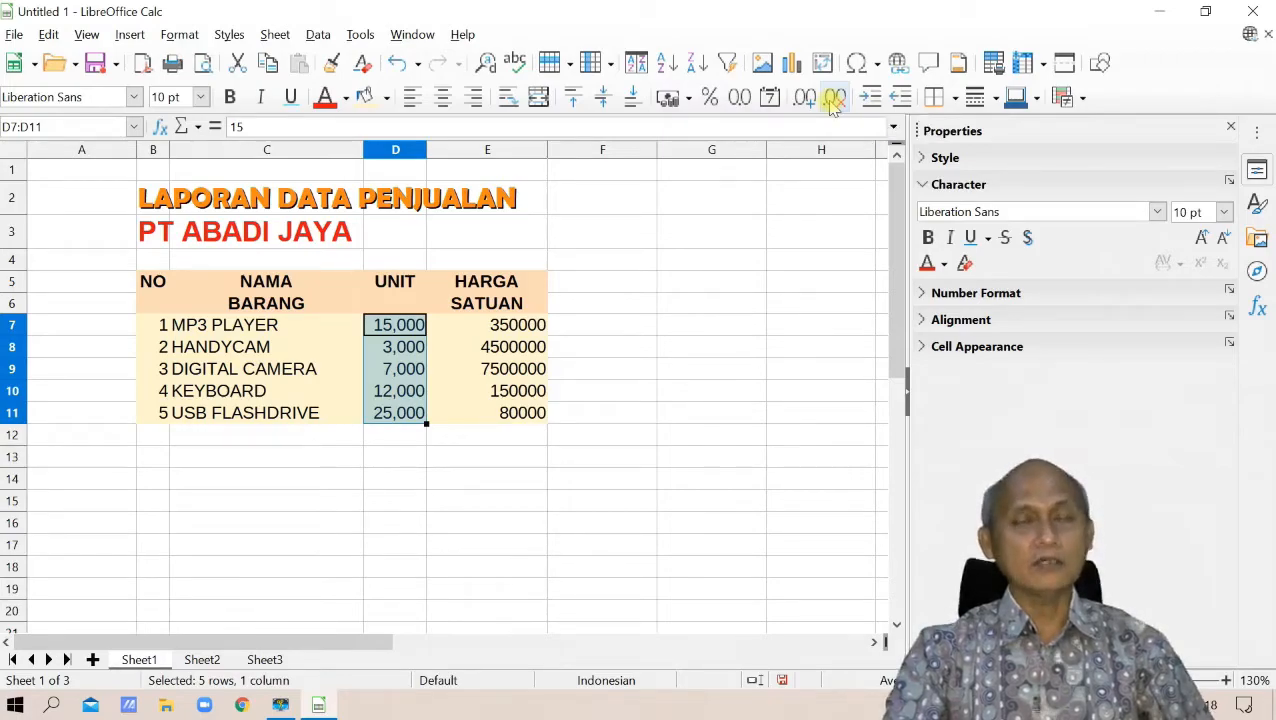
{"action": "left_click", "coordinate": [833, 101]}
{"action": "left_click", "coordinate": [833, 101]}
{"action": "left_click", "coordinate": [833, 101]}
{"action": "left_click", "coordinate": [805, 104]}
{"action": "left_click", "coordinate": [805, 104]}
{"action": "left_click", "coordinate": [833, 101]}
{"action": "left_click", "coordinate": [833, 101]}
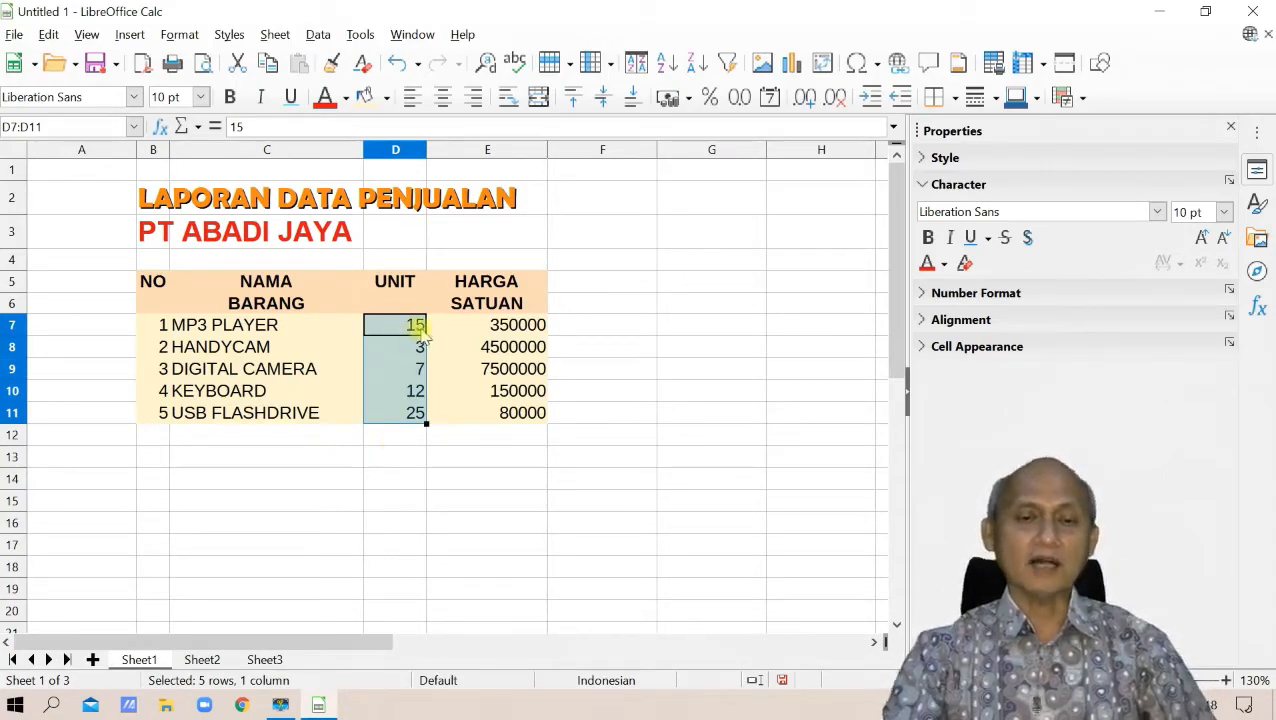
Format the prices in E7:E11 as currency and fit column E's width to its contents.
{"action": "left_click_drag", "start_coordinate": [490, 323], "coordinate": [500, 413]}
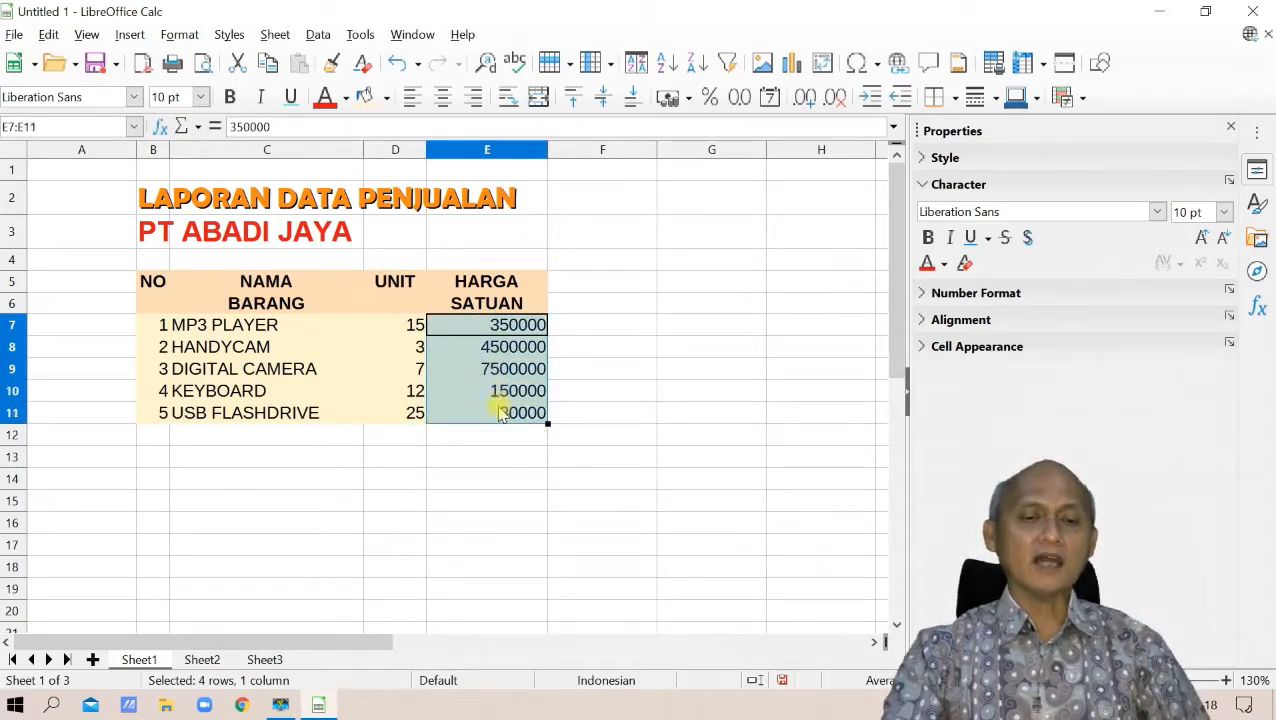
{"action": "left_click", "coordinate": [668, 100]}
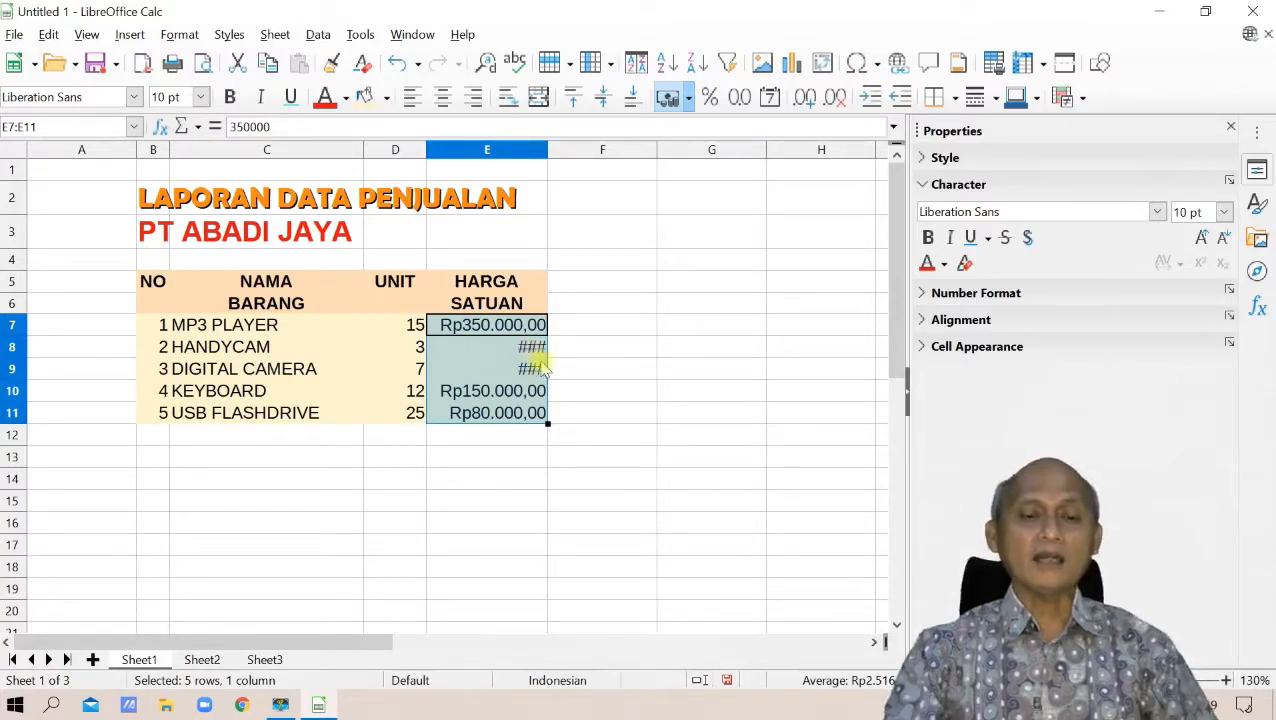
{"action": "double_click", "coordinate": [549, 152]}
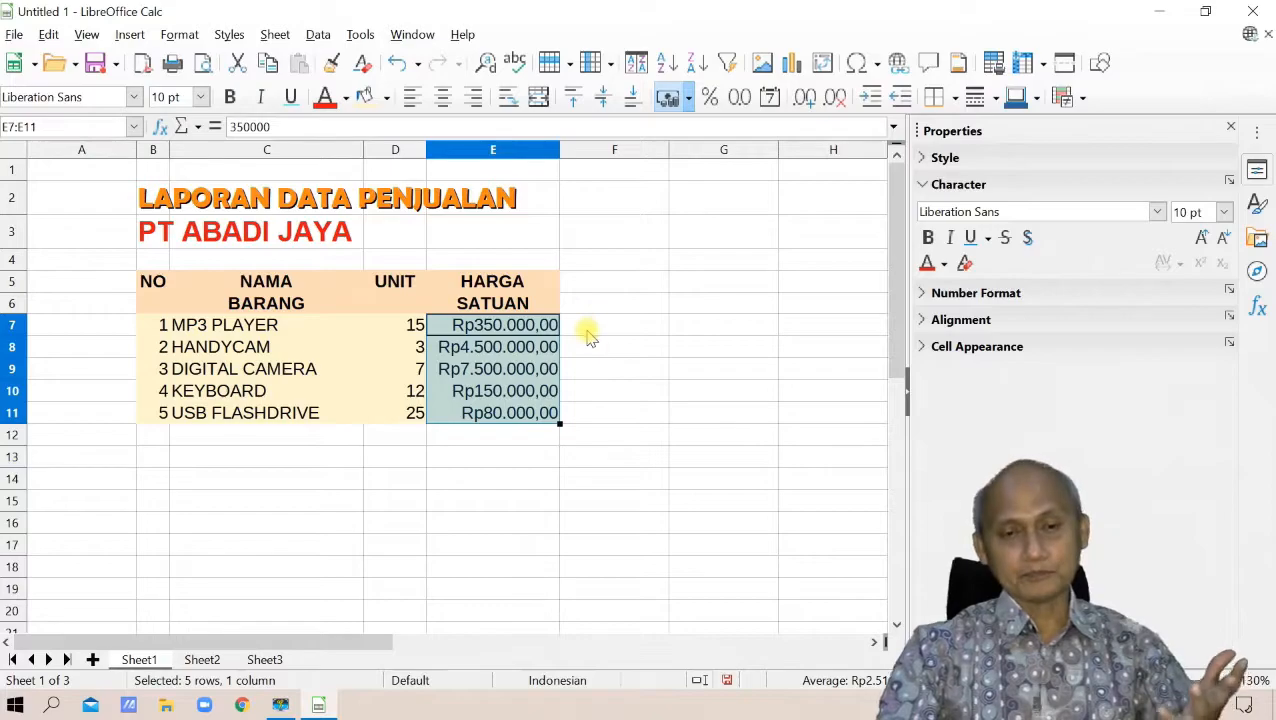
Remove both decimal places from the currency prices in E7:E11.
{"action": "left_click", "coordinate": [834, 98]}
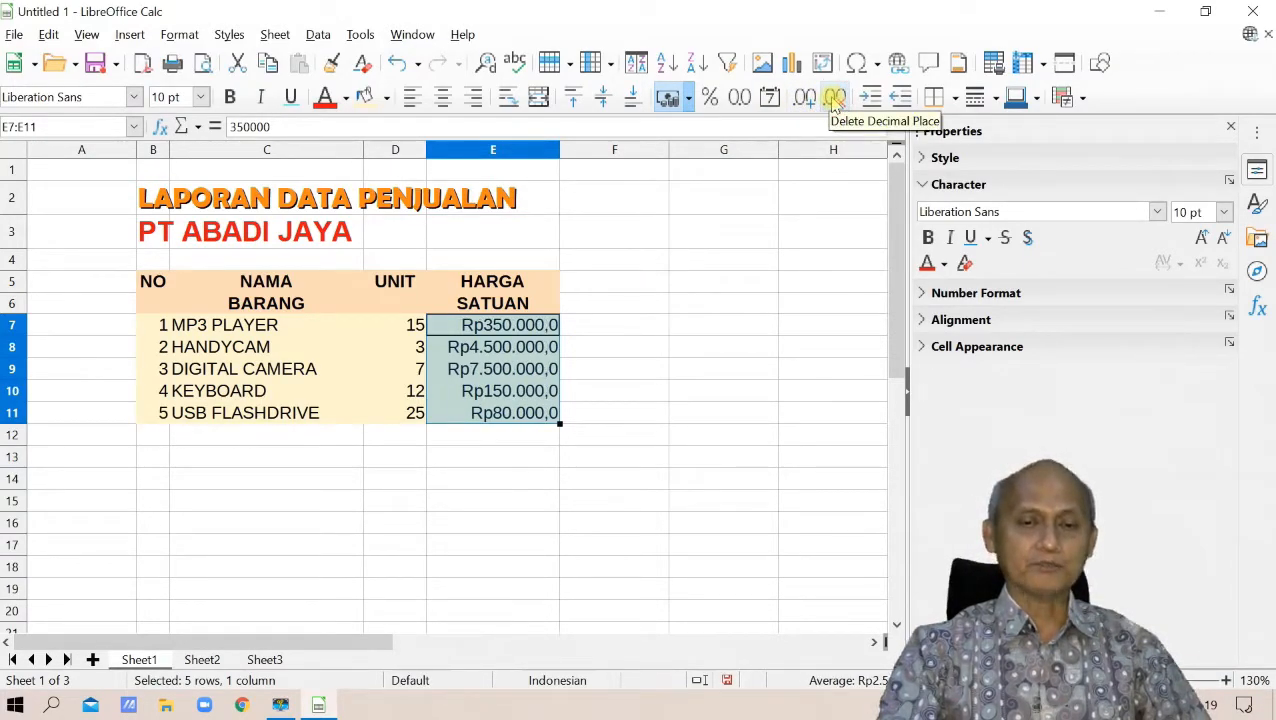
{"action": "left_click", "coordinate": [834, 98]}
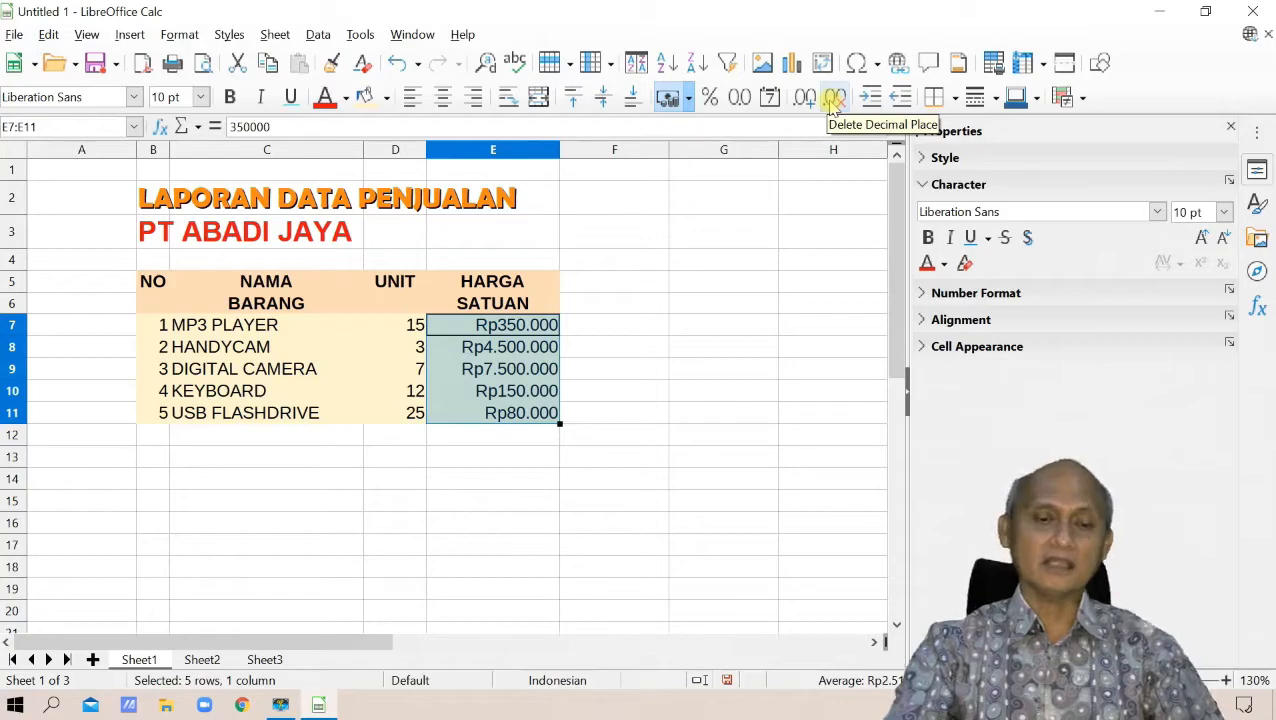
{"action": "left_click", "coordinate": [570, 440]}
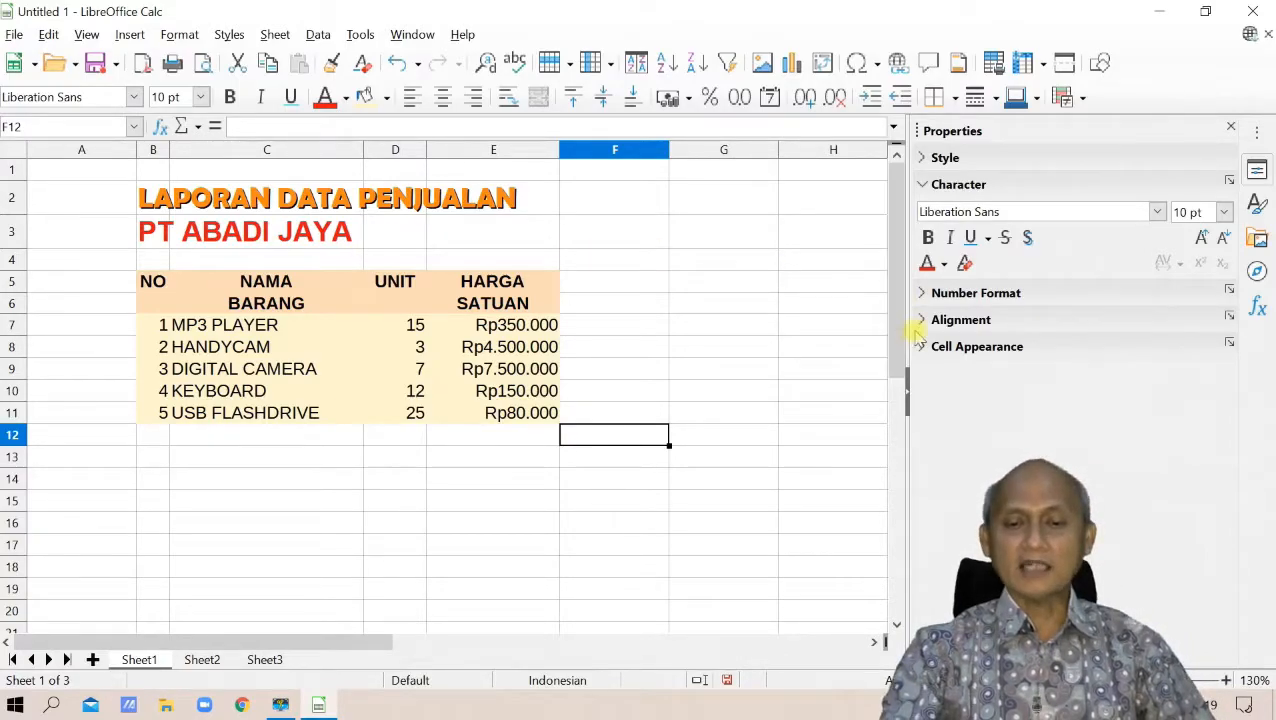
Review the number format settings of the prices in E7:E11, including the available categories, keeping Currency selected.
{"action": "left_click", "coordinate": [920, 185]}
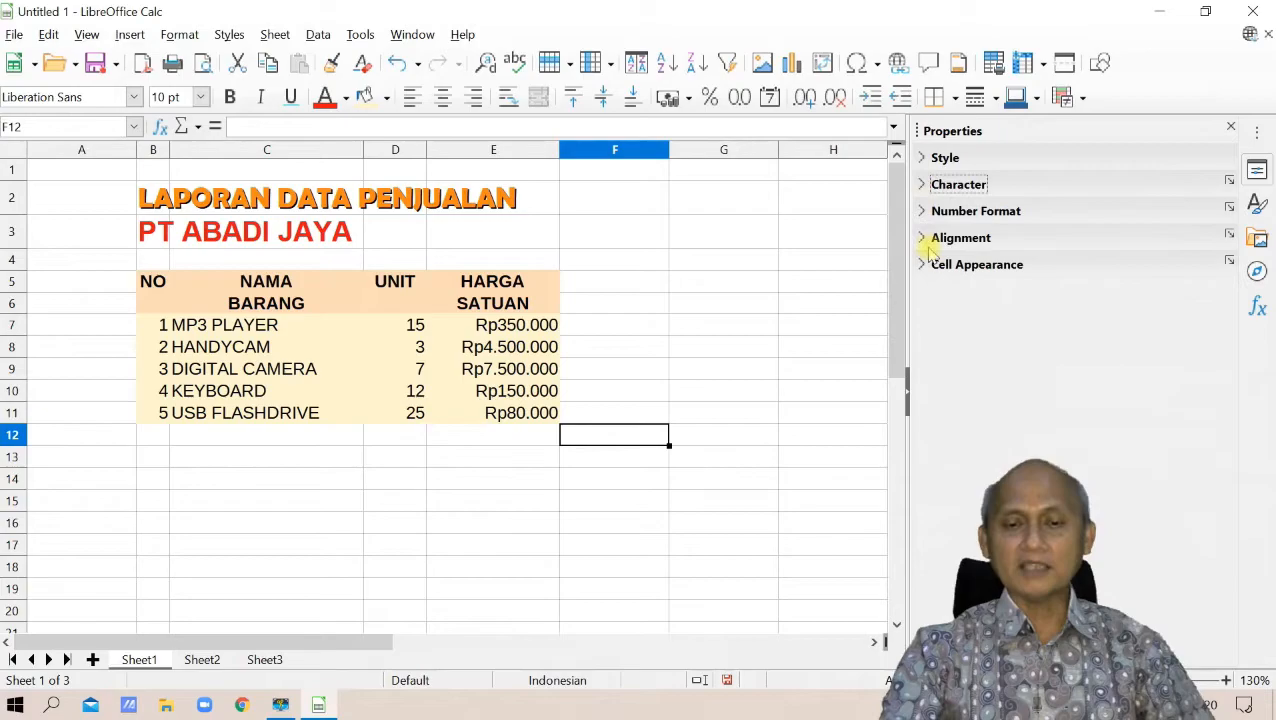
{"action": "left_click", "coordinate": [922, 211]}
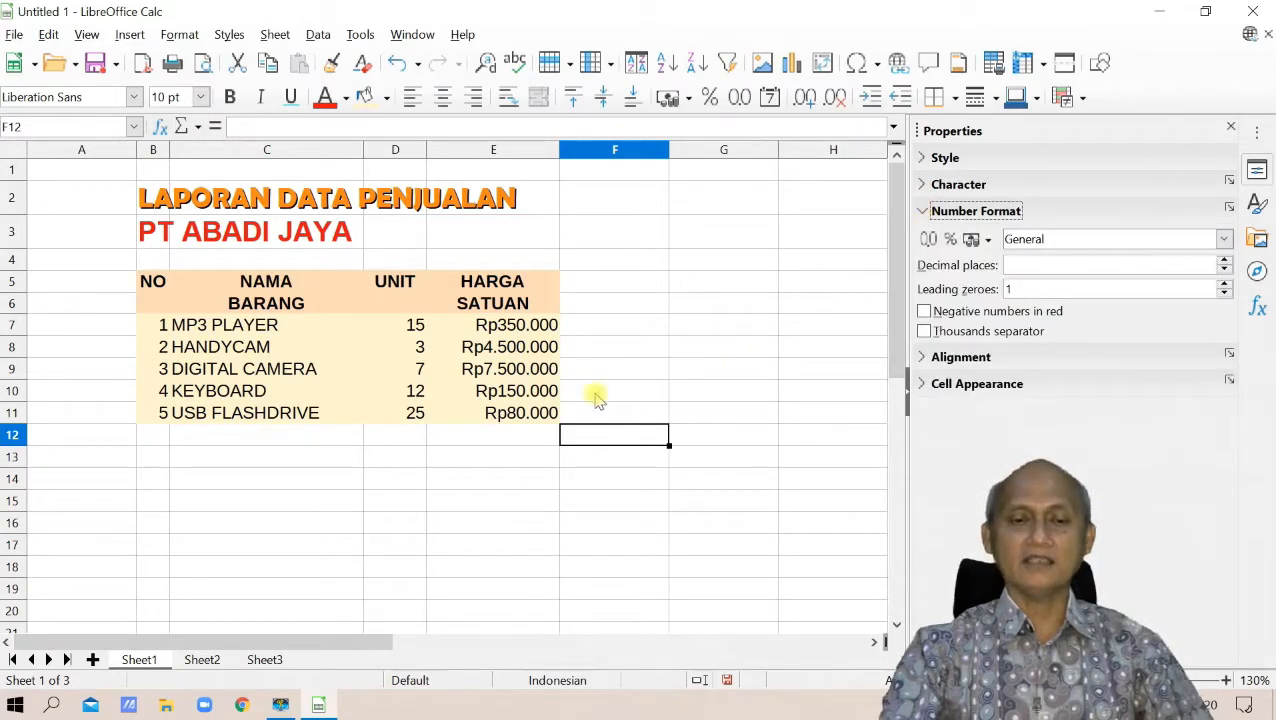
{"action": "left_click_drag", "start_coordinate": [486, 328], "coordinate": [499, 410]}
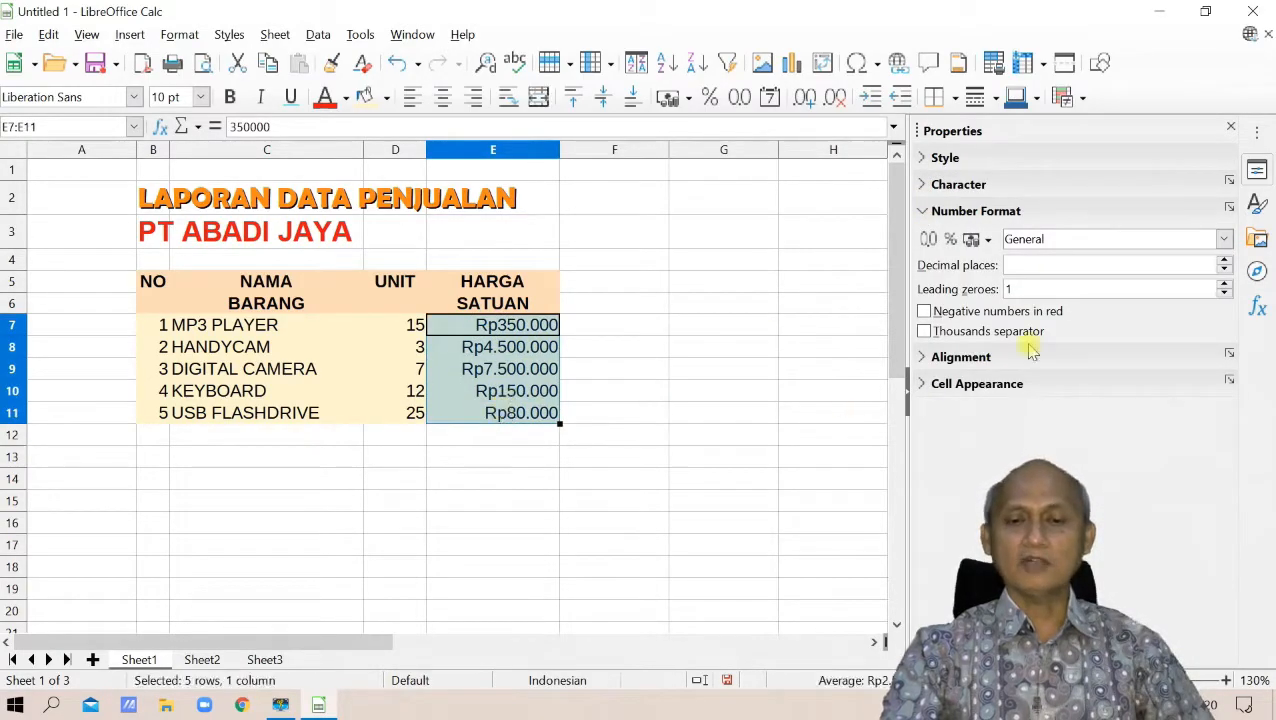
{"action": "left_click", "coordinate": [927, 215]}
{"action": "left_click", "coordinate": [928, 215]}
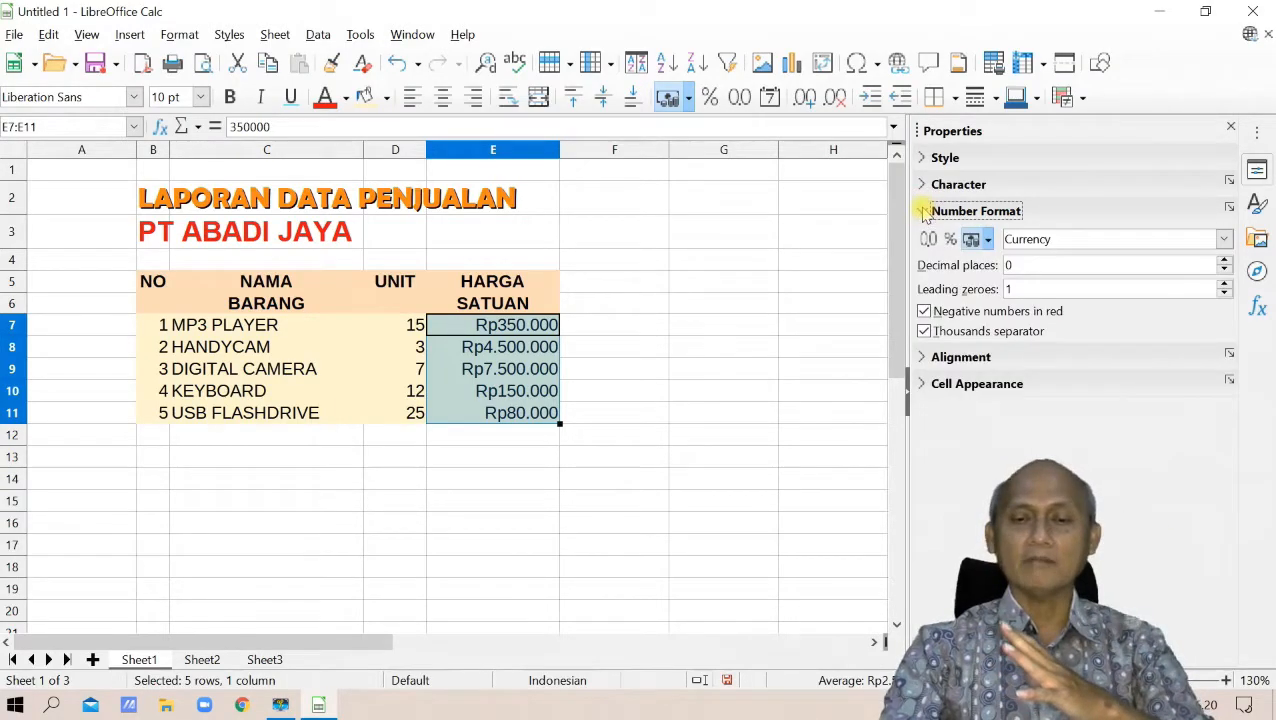
{"action": "left_click", "coordinate": [1224, 240]}
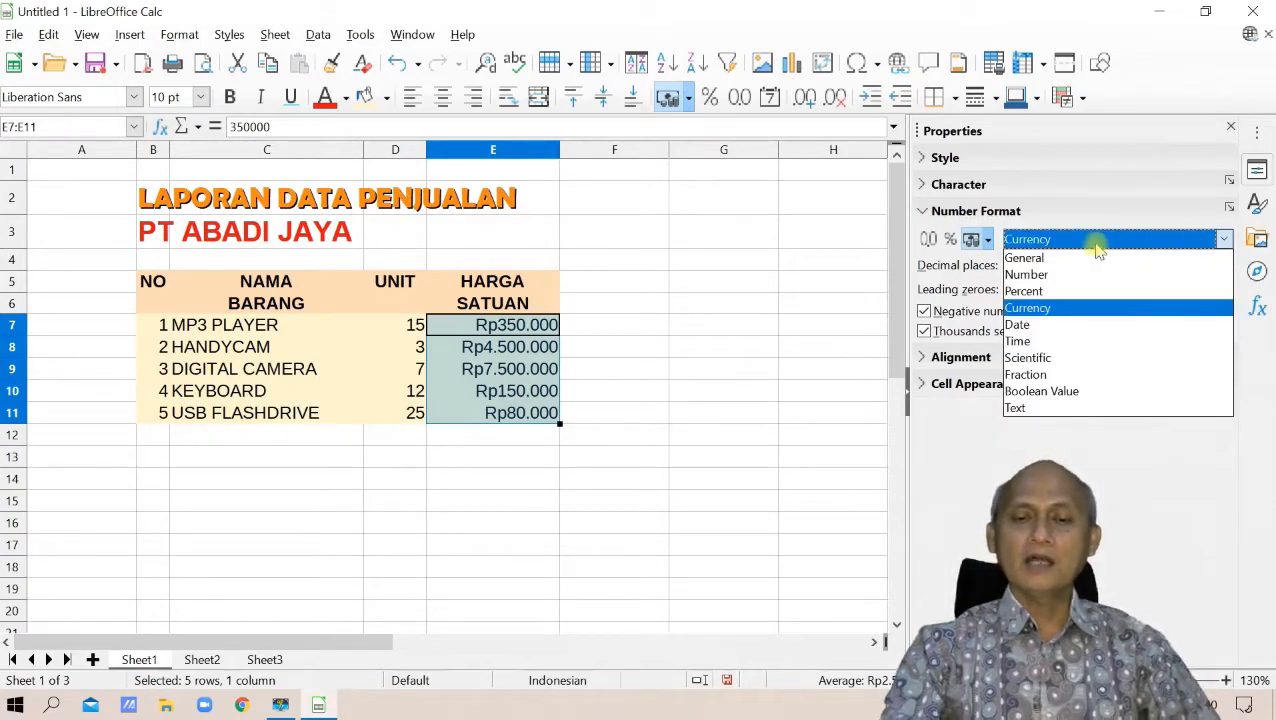
{"action": "left_click", "coordinate": [1066, 308]}
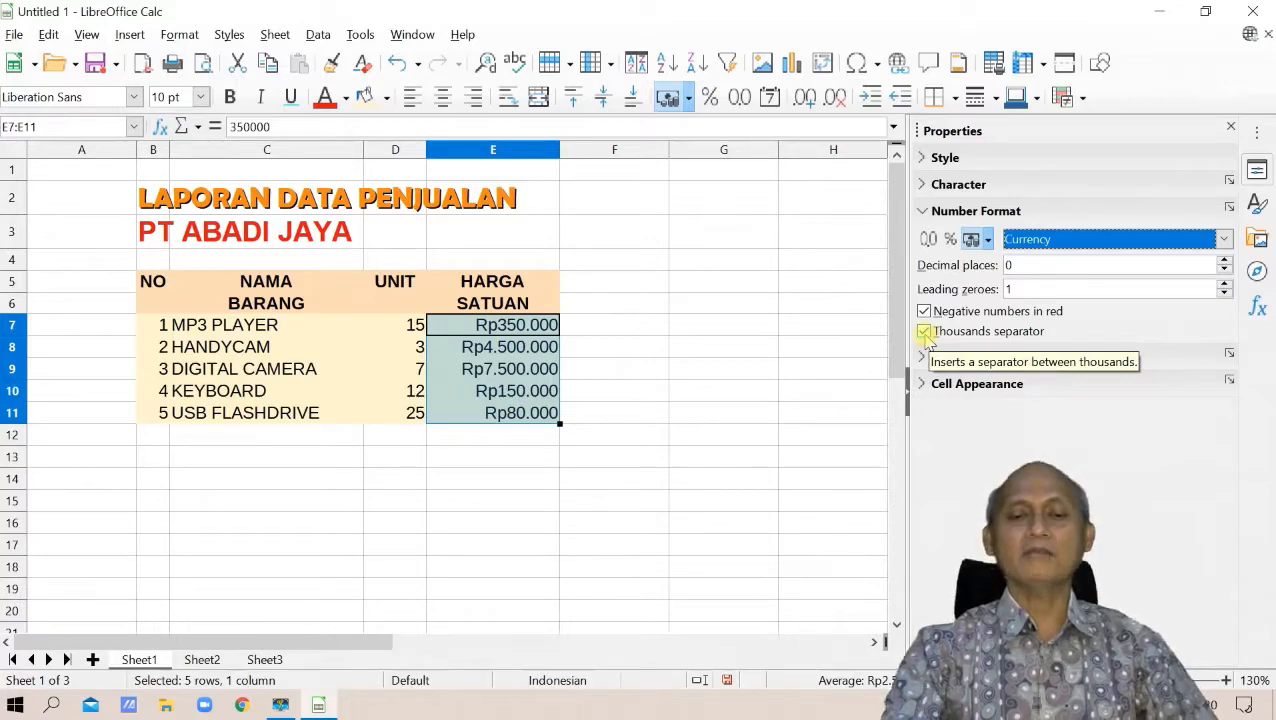
{"action": "left_click", "coordinate": [923, 212]}
Try inserting a column after the item name column C and undo the insertion.
{"action": "left_click", "coordinate": [277, 346]}
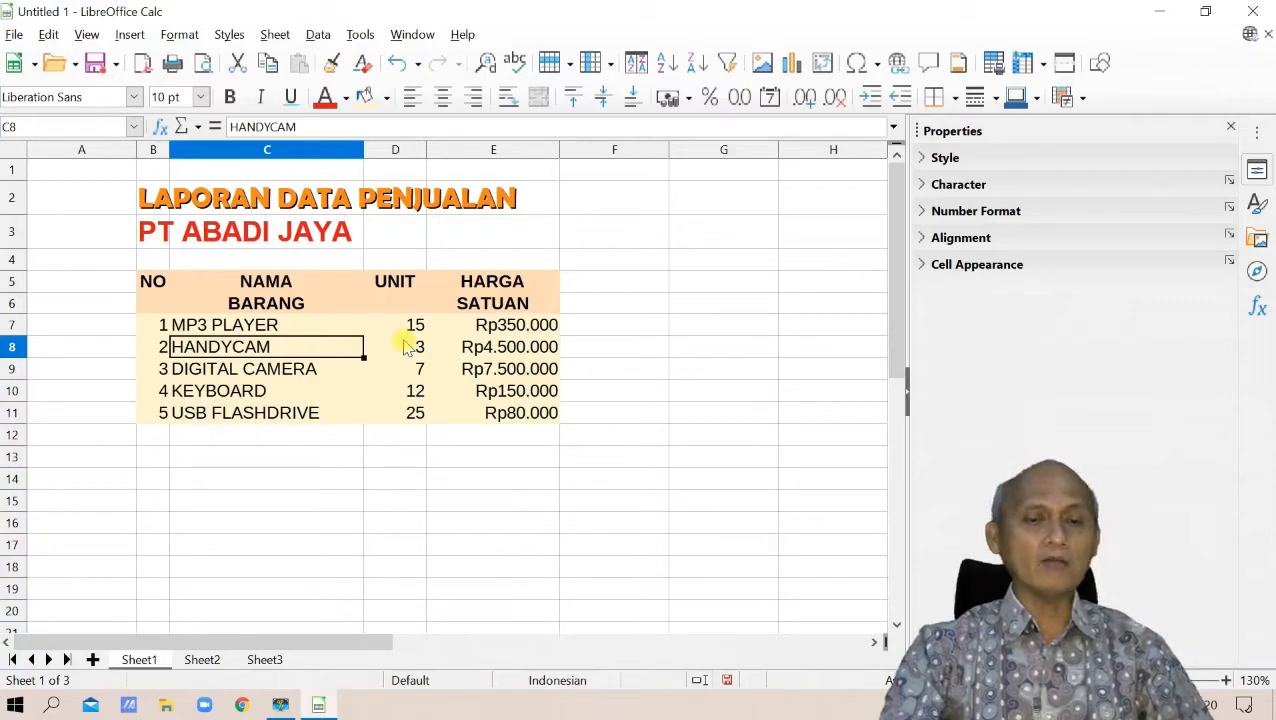
{"action": "left_click", "coordinate": [611, 64]}
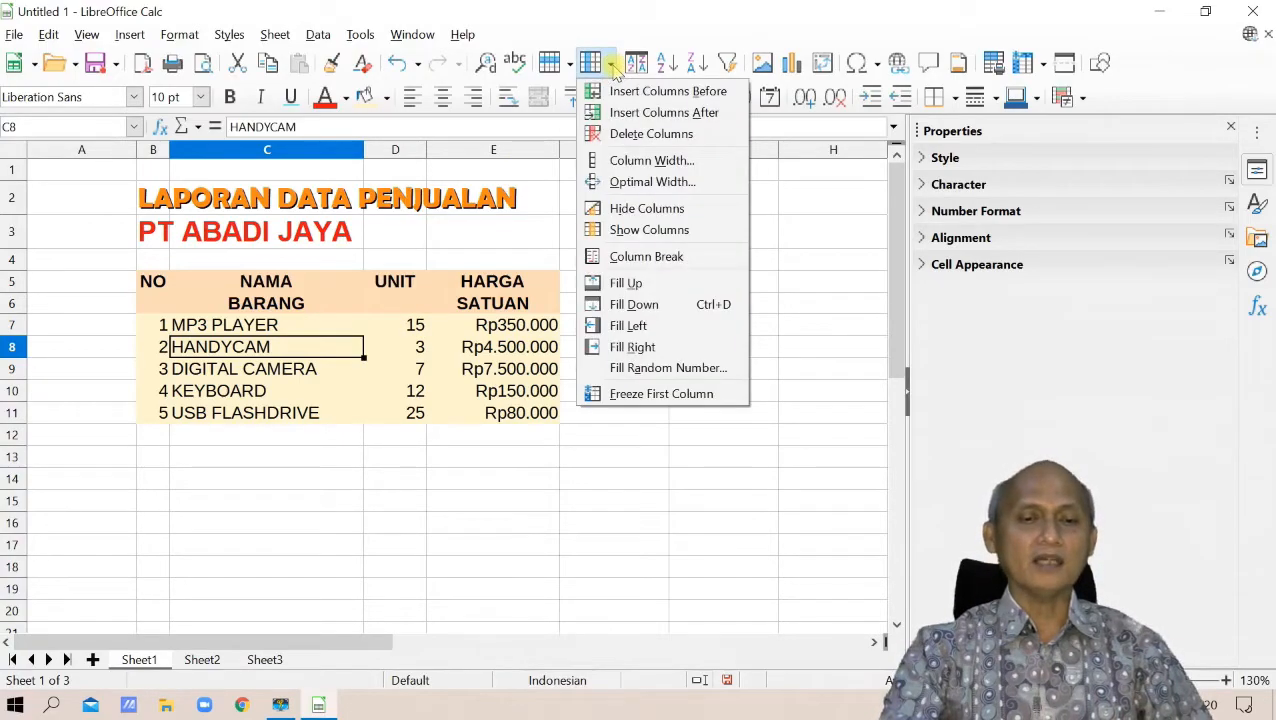
{"action": "left_click", "coordinate": [596, 28]}
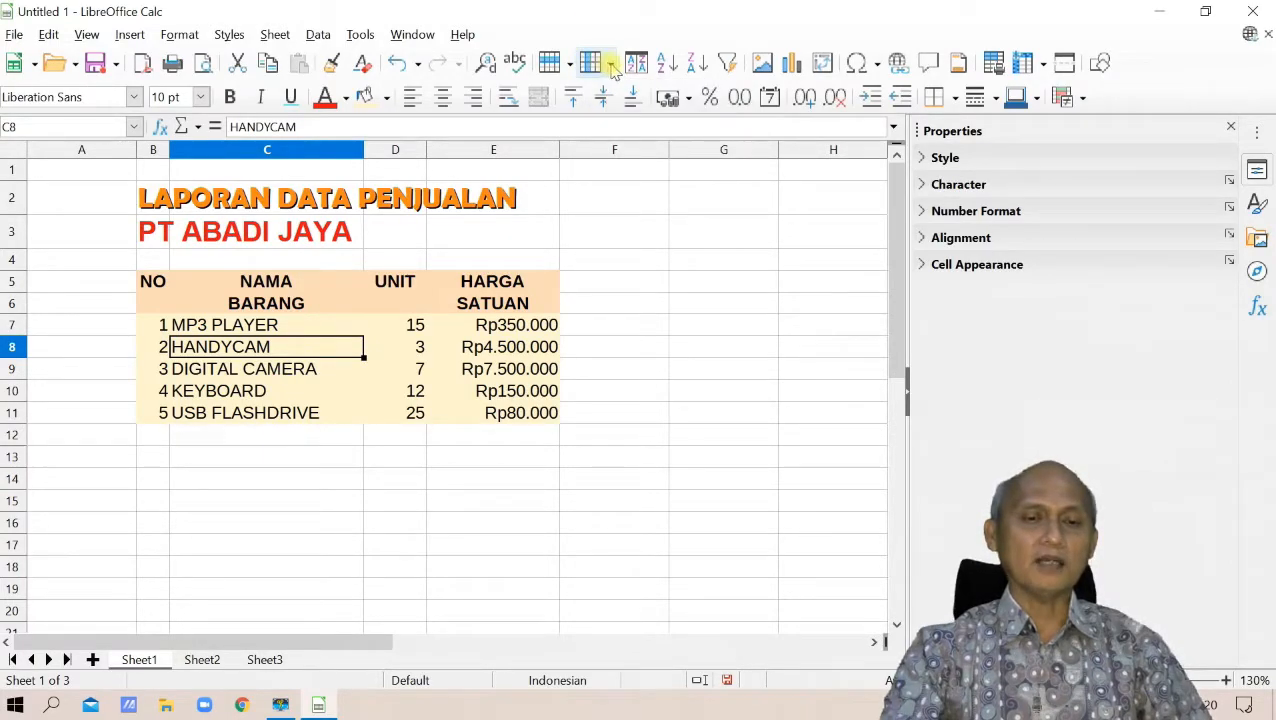
{"action": "left_click", "coordinate": [611, 64]}
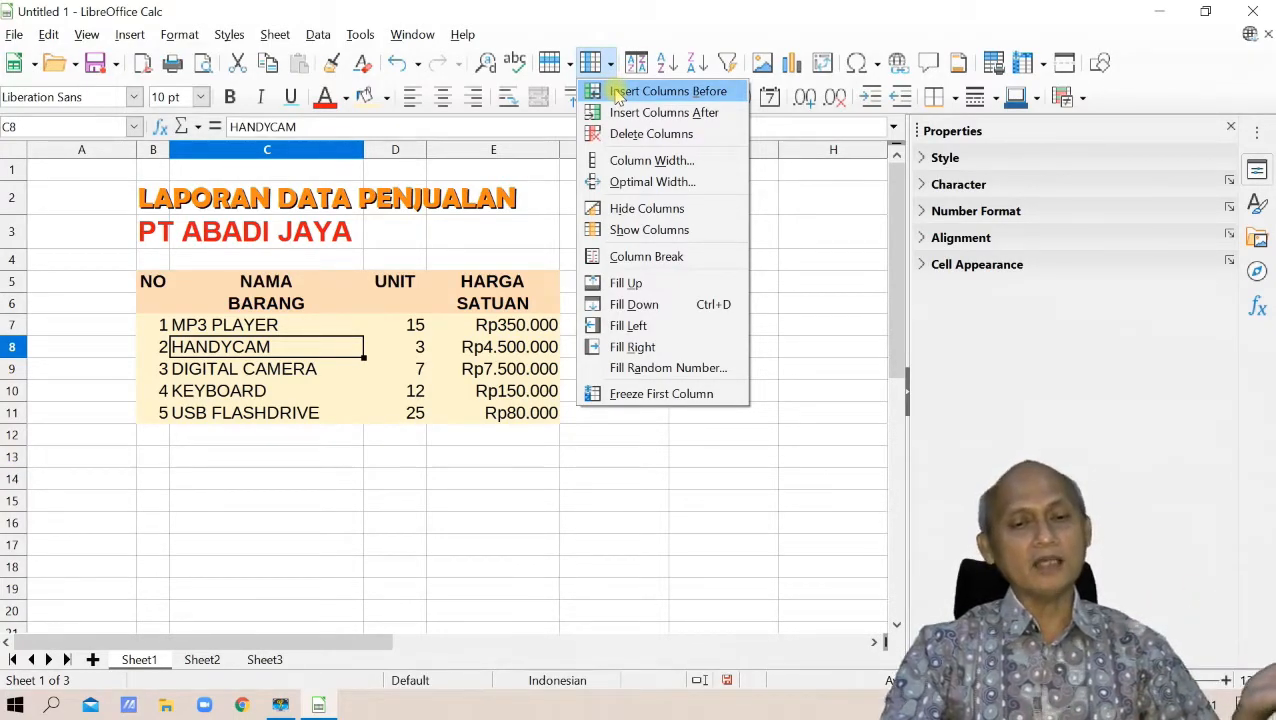
{"action": "left_click", "coordinate": [631, 117]}
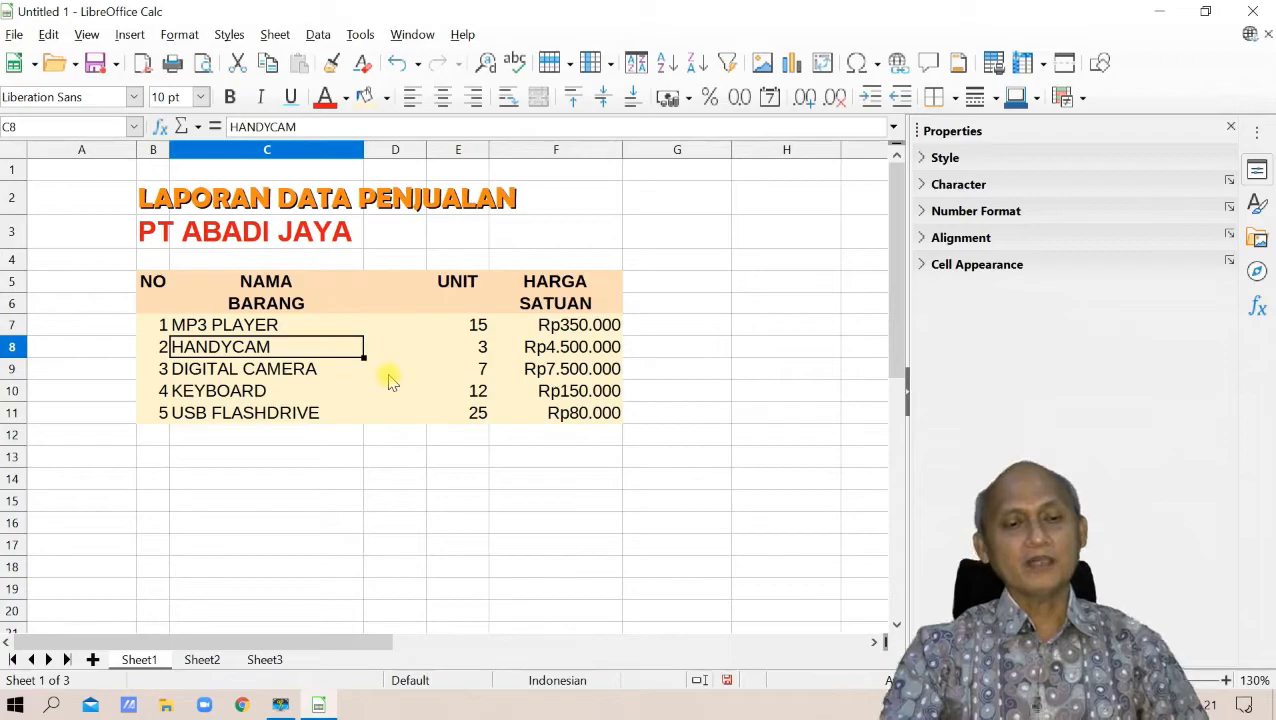
{"action": "left_click", "coordinate": [398, 63]}
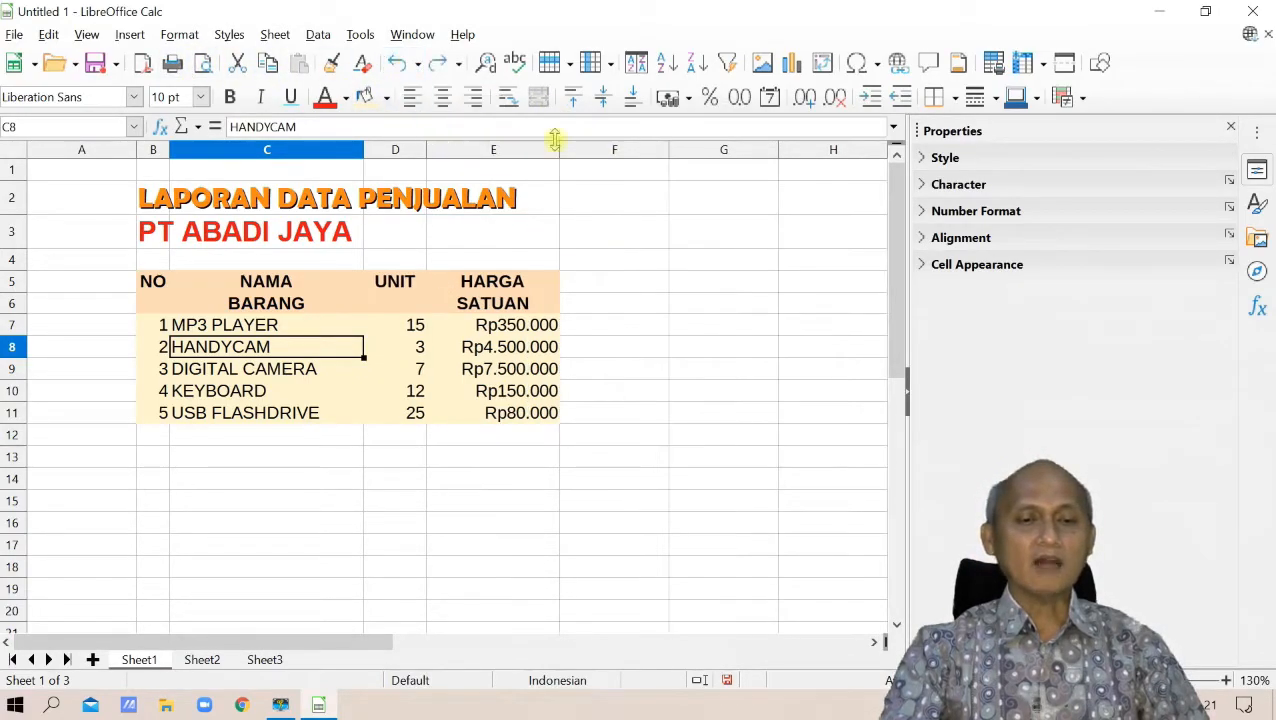
Insert a new column before the item name column C and make the new column narrower.
{"action": "left_click", "coordinate": [612, 63]}
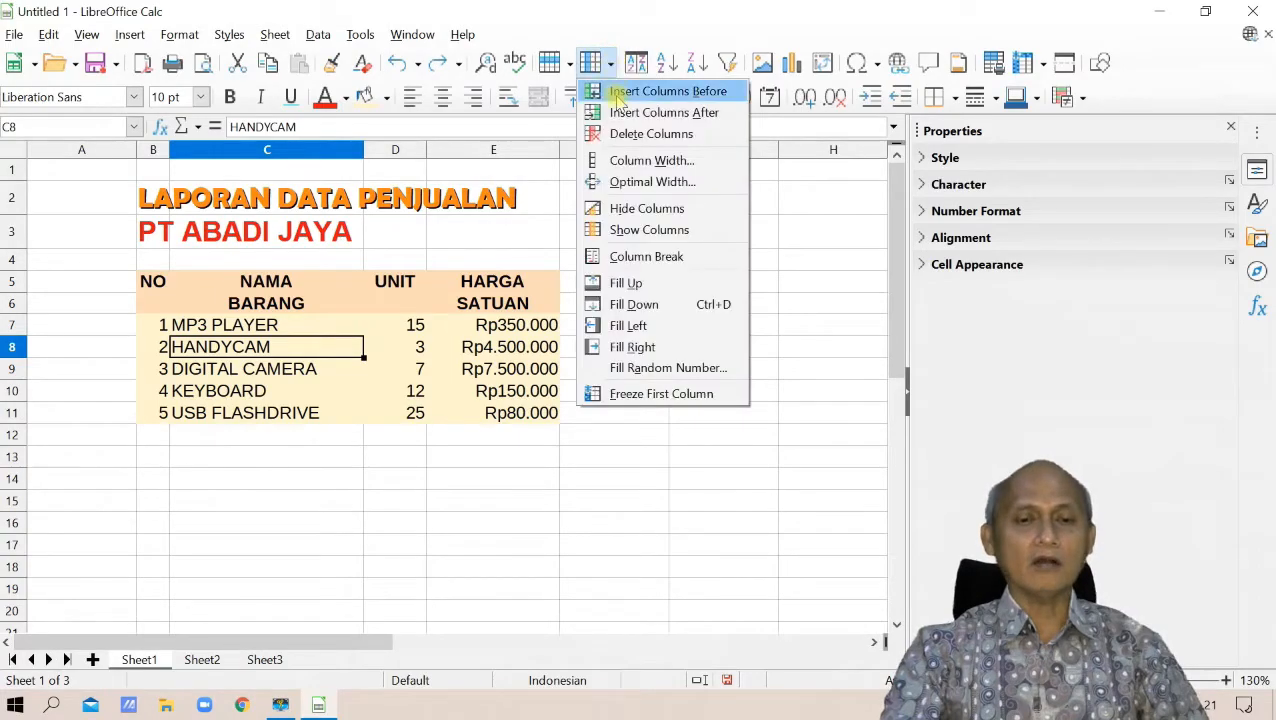
{"action": "left_click", "coordinate": [620, 93]}
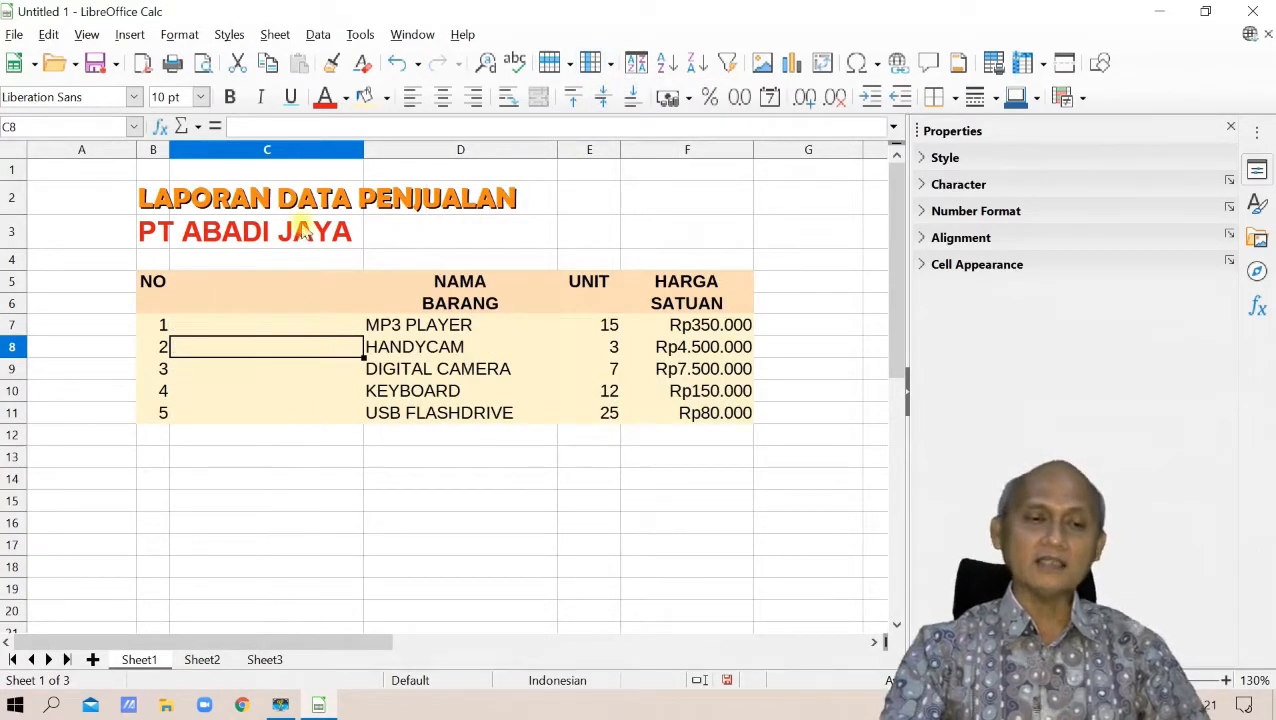
{"action": "left_click_drag", "start_coordinate": [363, 147], "coordinate": [297, 150]}
Enter the heading TANGGAL in C5 for the new column.
{"action": "left_click", "coordinate": [215, 287]}
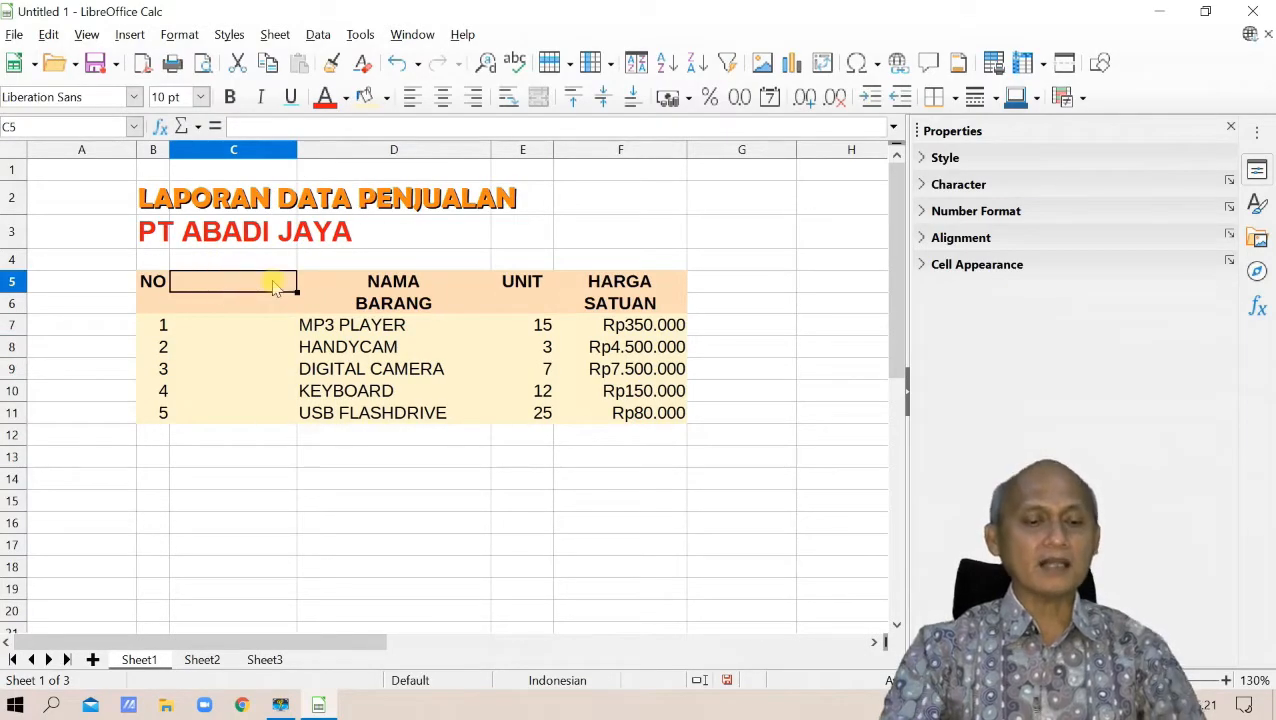
{"action": "type", "text": "TANGGAL"}
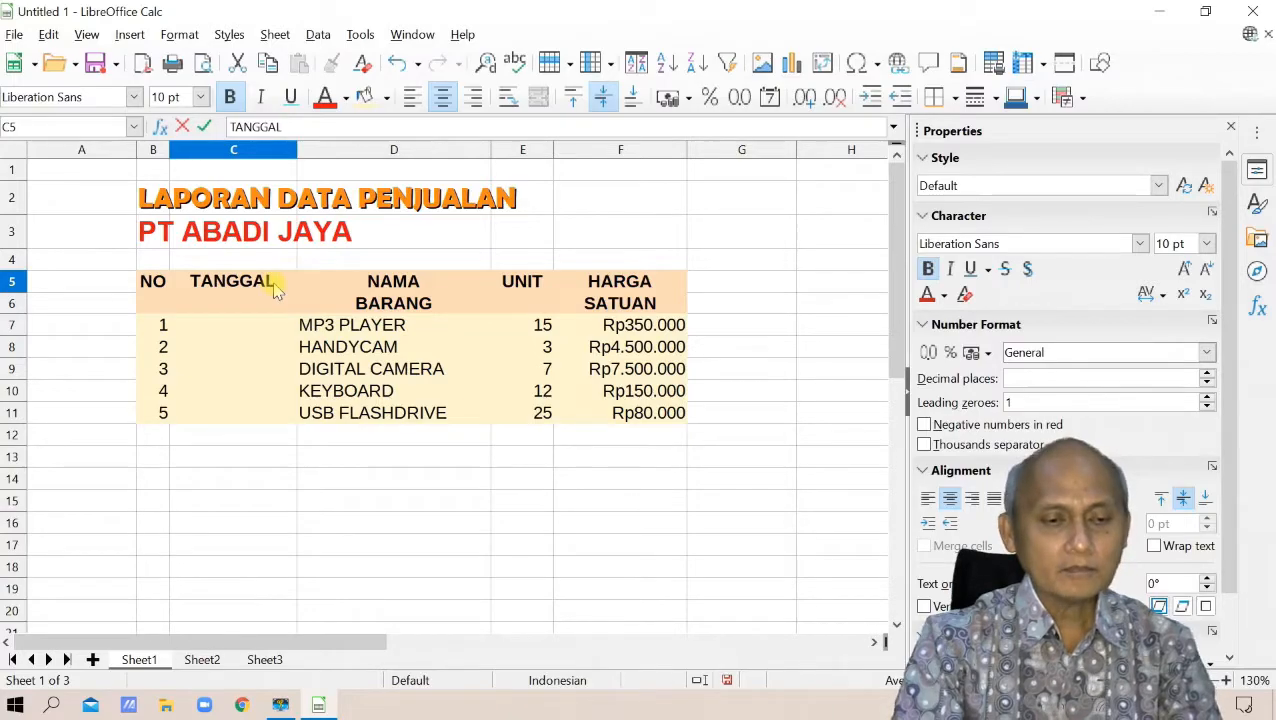
{"action": "key", "text": "Return"}
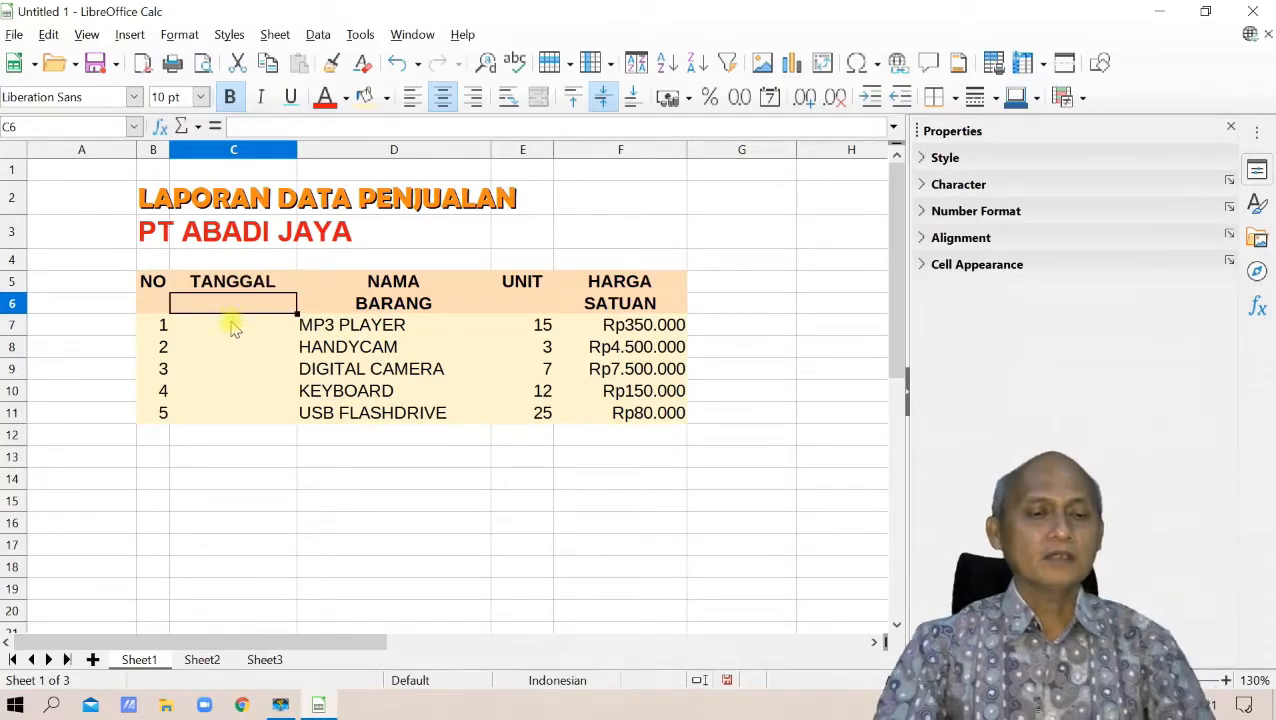
Enter the sale date 4/5/2021 for MP3 PLAYER in C7.
{"action": "left_click", "coordinate": [248, 326]}
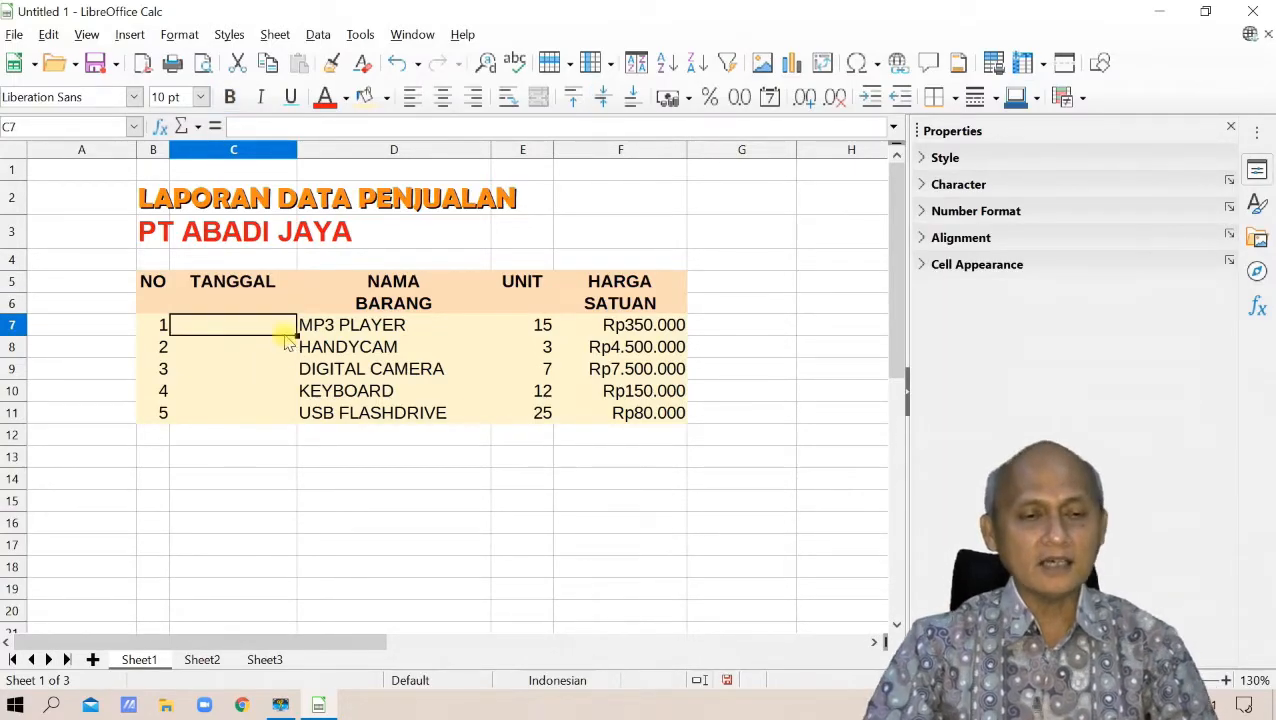
{"action": "type", "text": "4/"}
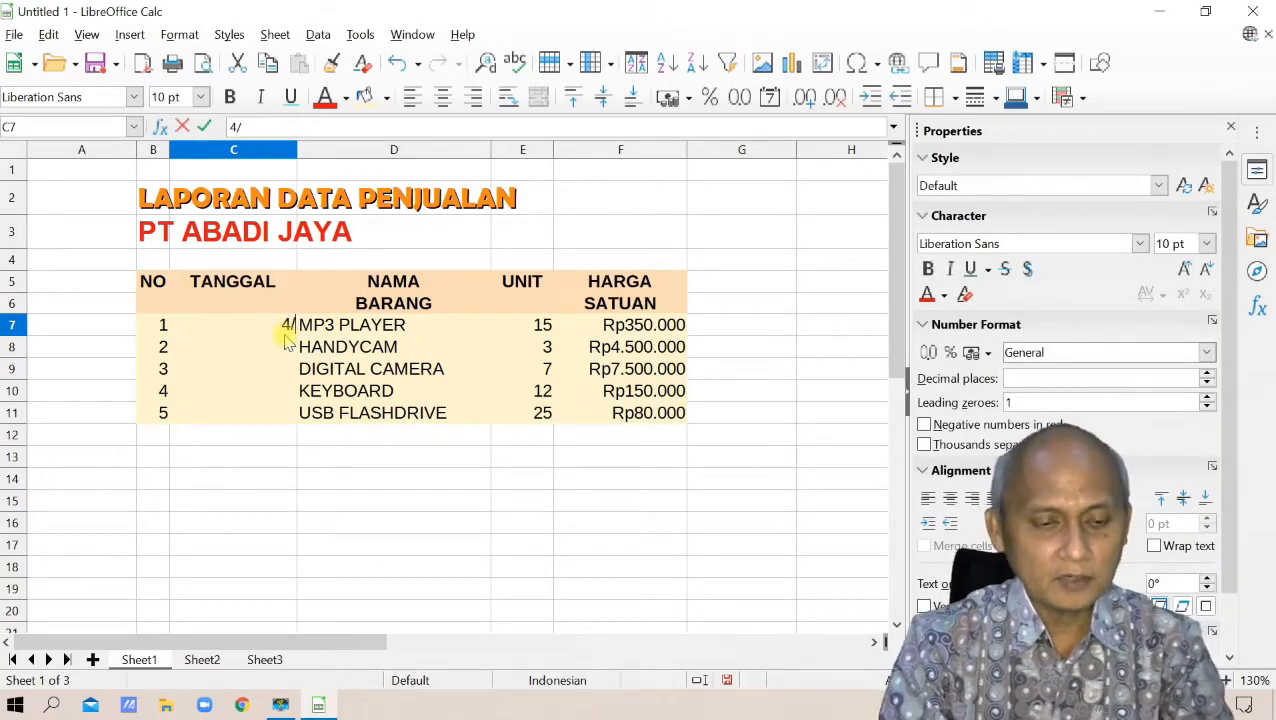
{"action": "type", "text": "5/2021"}
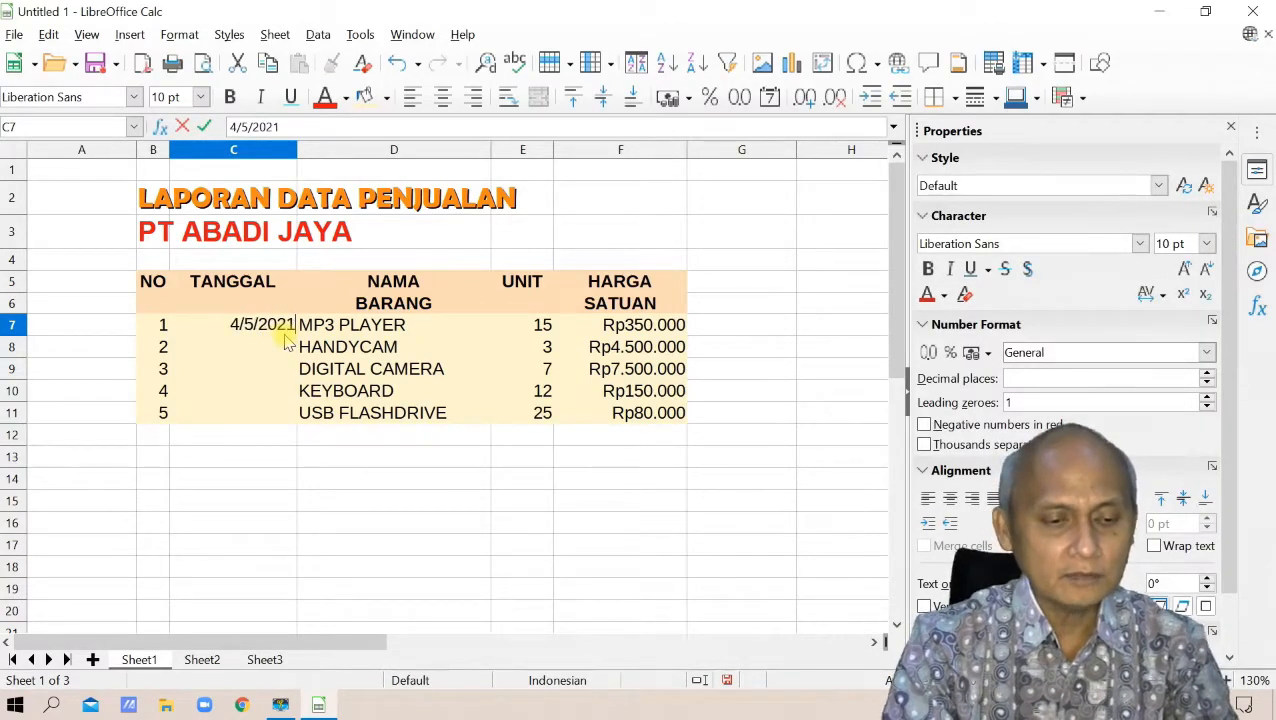
{"action": "key", "text": "Return"}
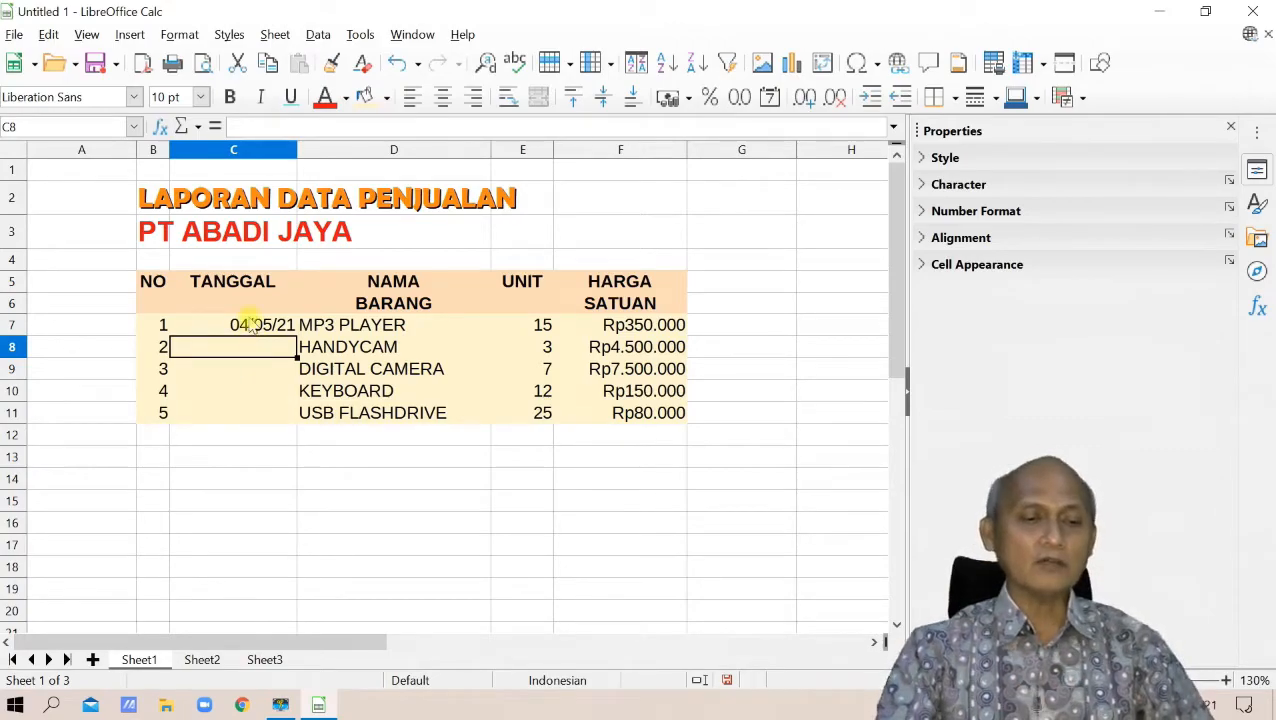
Apply the Date number format to C7:C11 in the TANGGAL column.
{"action": "left_click_drag", "start_coordinate": [252, 323], "coordinate": [256, 407]}
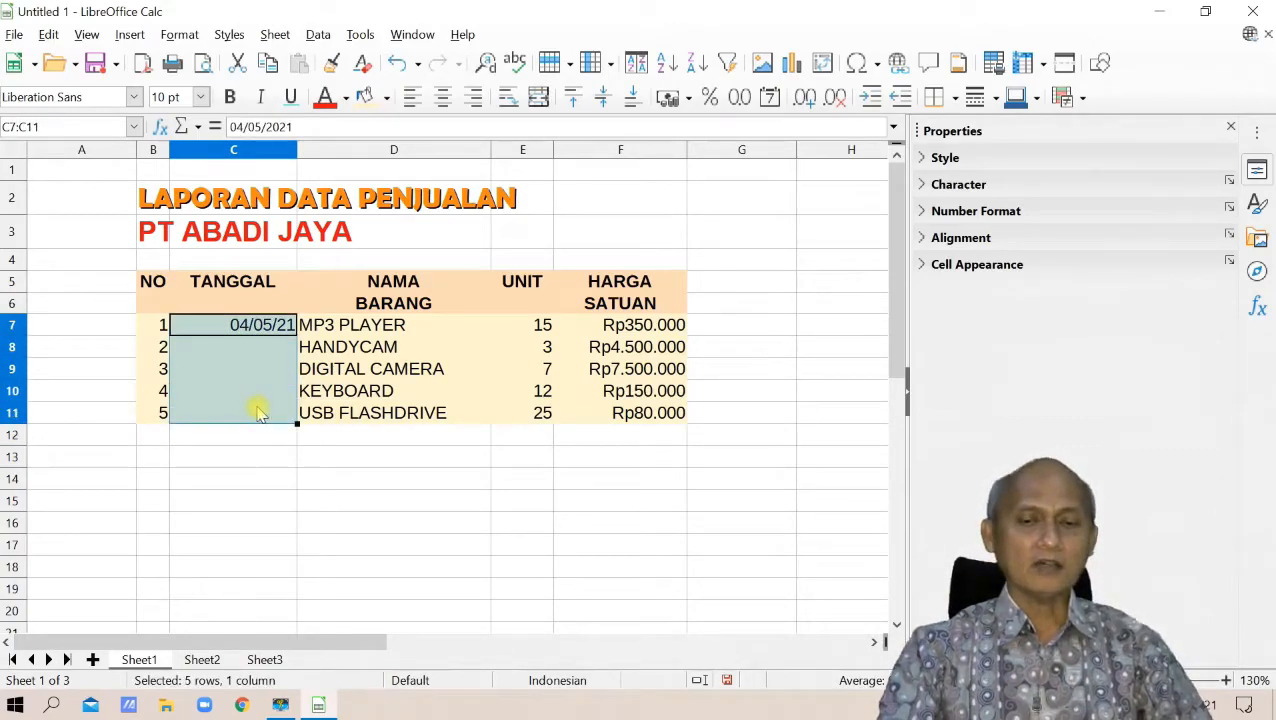
{"action": "left_click", "coordinate": [772, 102]}
{"action": "left_click", "coordinate": [772, 102]}
{"action": "left_click", "coordinate": [772, 102]}
{"action": "left_click", "coordinate": [772, 102]}
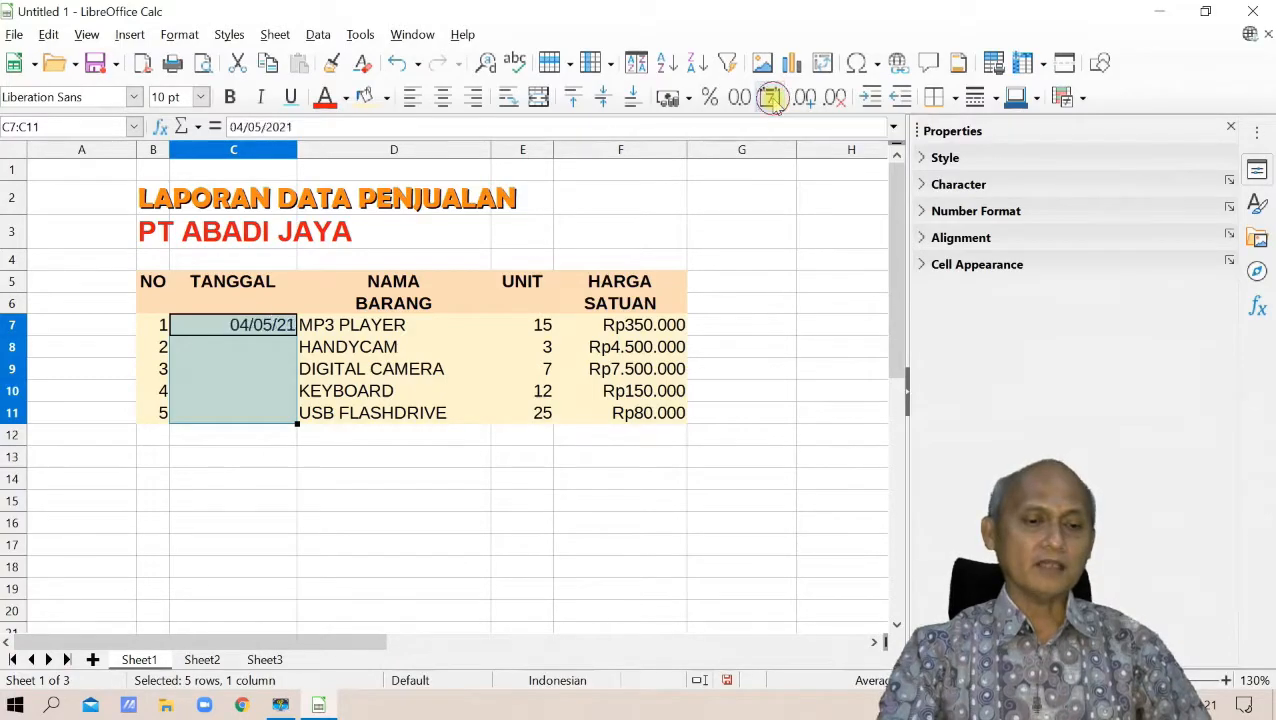
{"action": "left_click", "coordinate": [924, 213]}
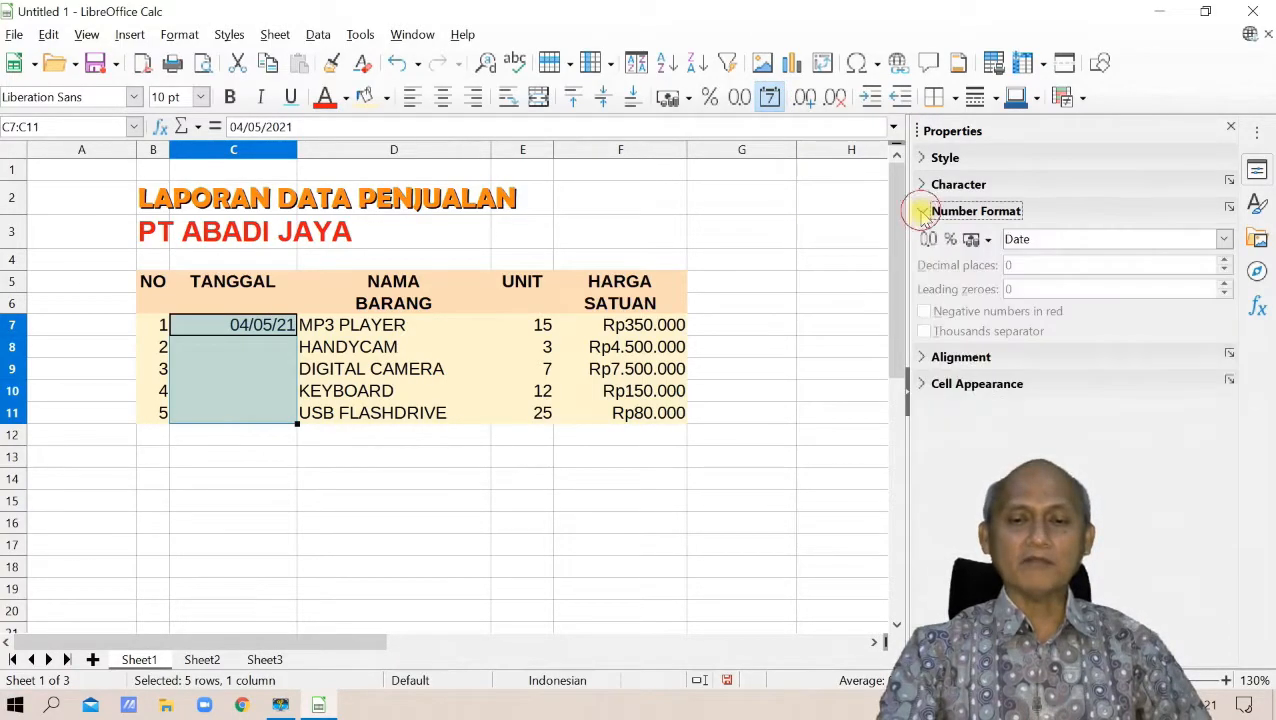
{"action": "left_click", "coordinate": [1224, 240]}
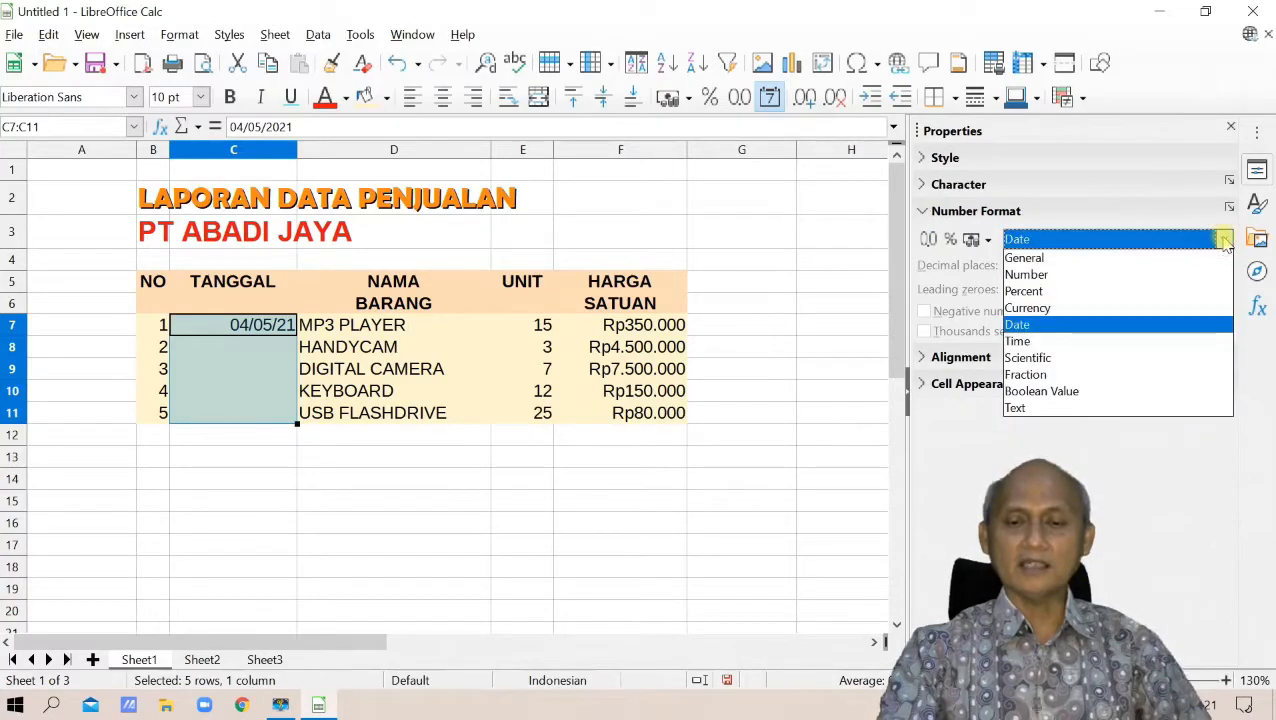
{"action": "left_click", "coordinate": [1073, 324]}
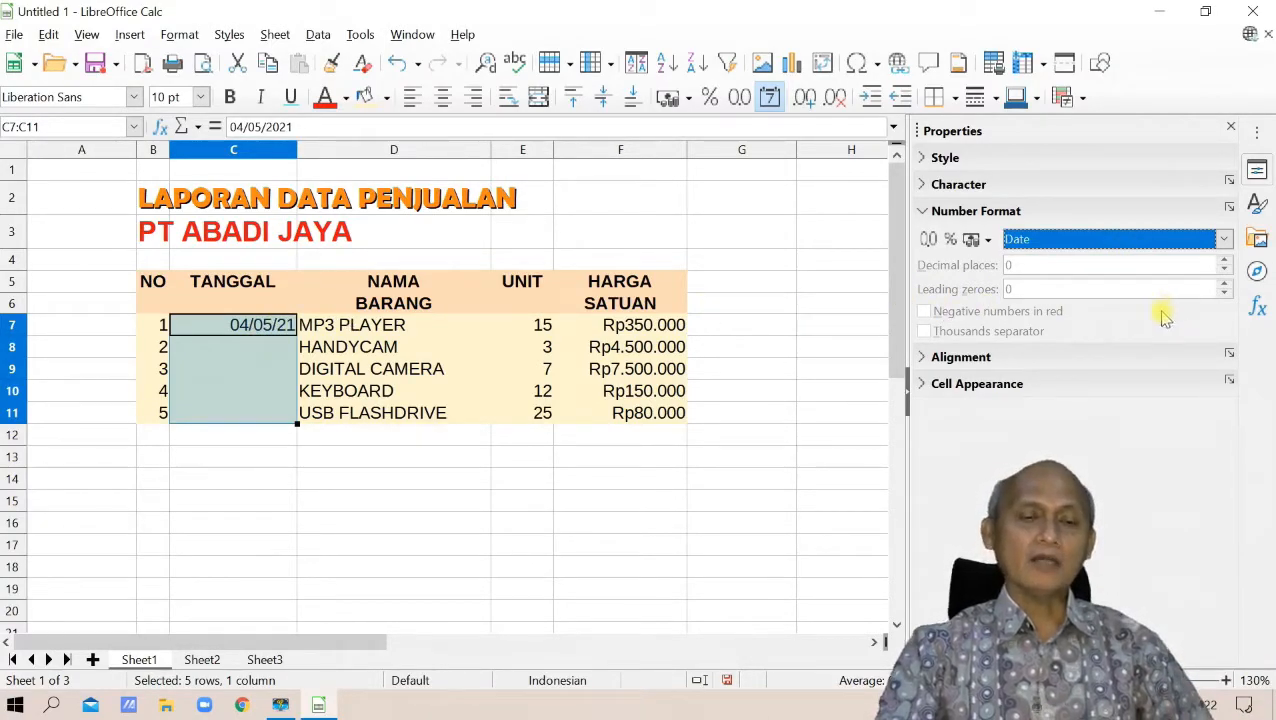
Change the date format of C7:C11 to the 31 Des 1999 style, with format code D MMM YYYY.
{"action": "left_click", "coordinate": [1230, 206]}
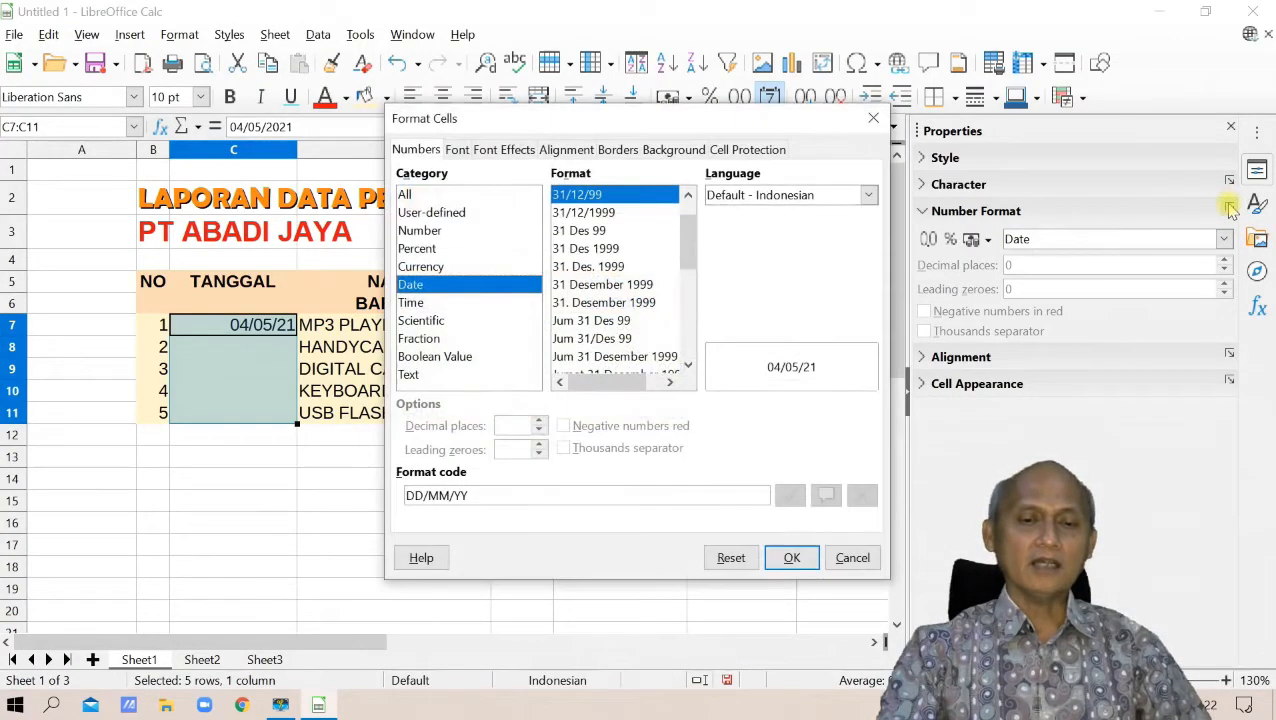
{"action": "left_click_drag", "start_coordinate": [505, 128], "coordinate": [534, 135]}
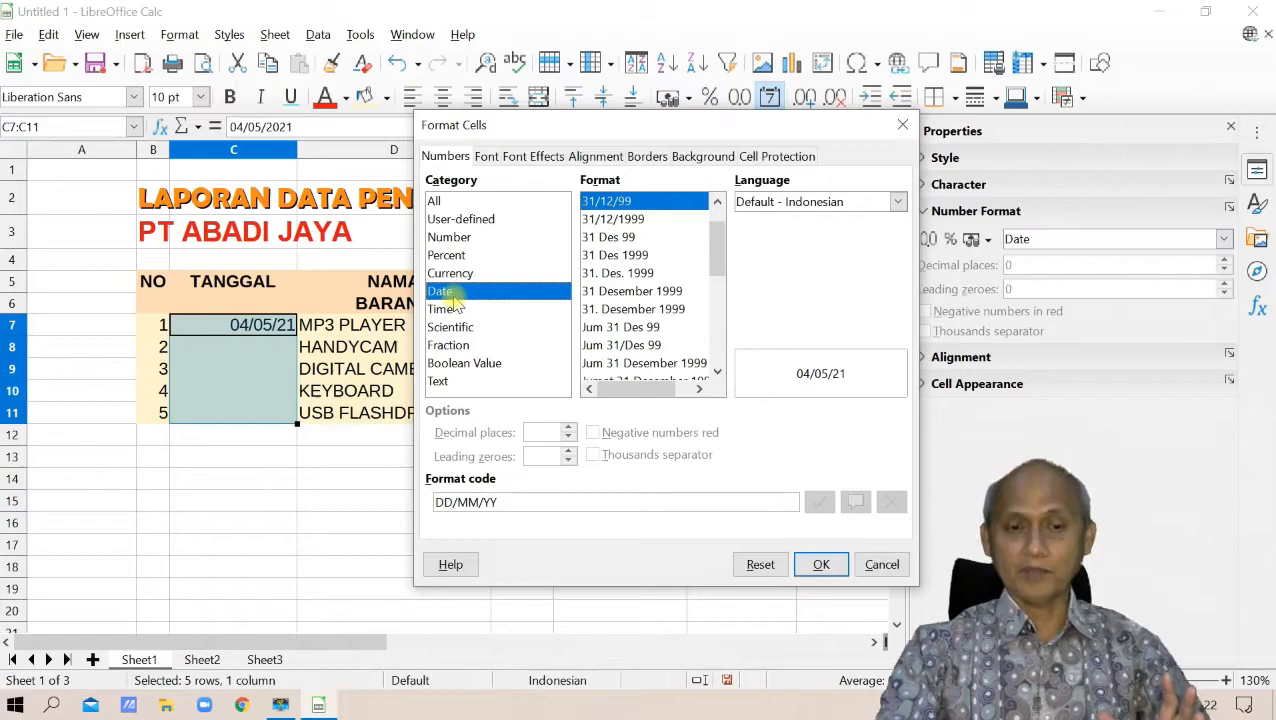
{"action": "left_click", "coordinate": [626, 238]}
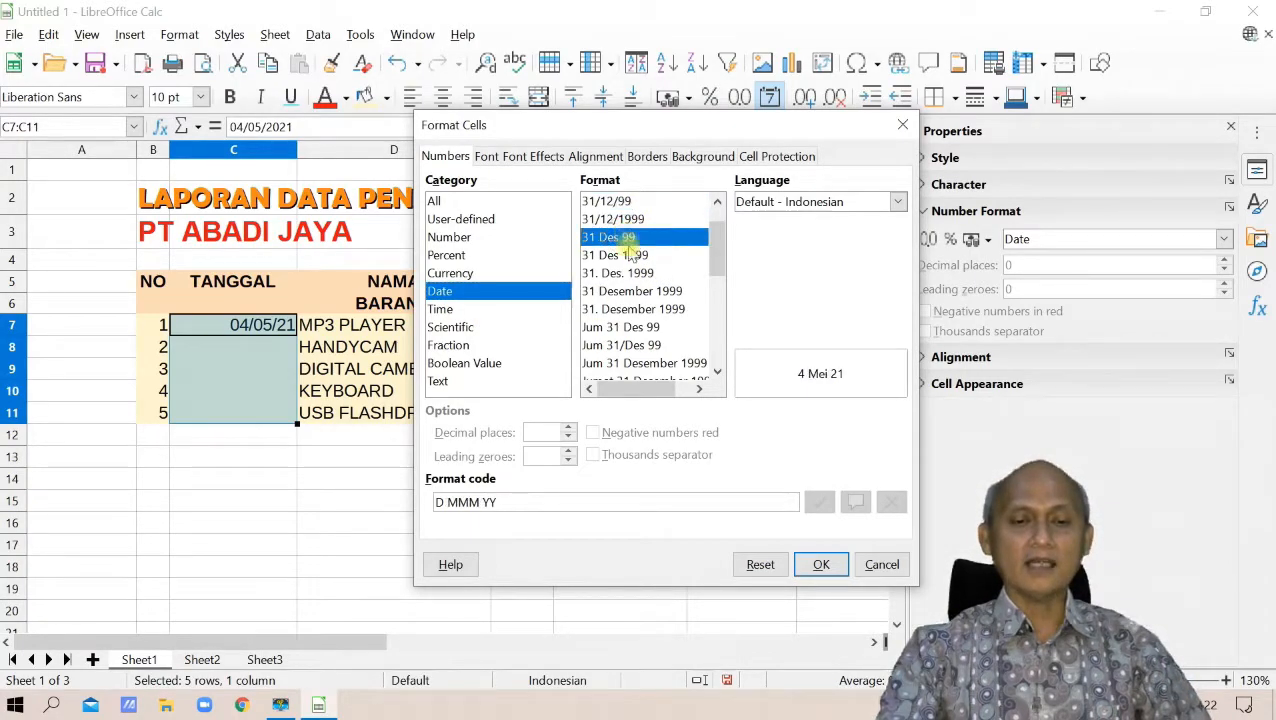
{"action": "left_click", "coordinate": [627, 256]}
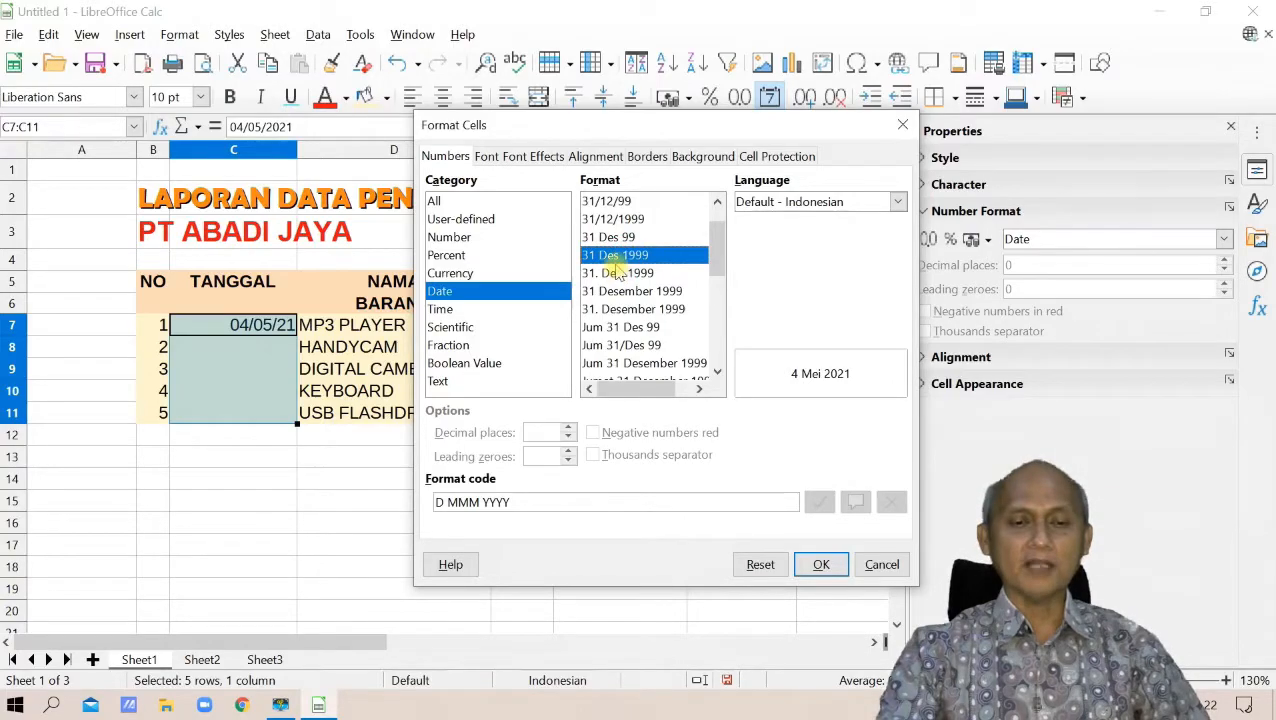
{"action": "left_click", "coordinate": [815, 565]}
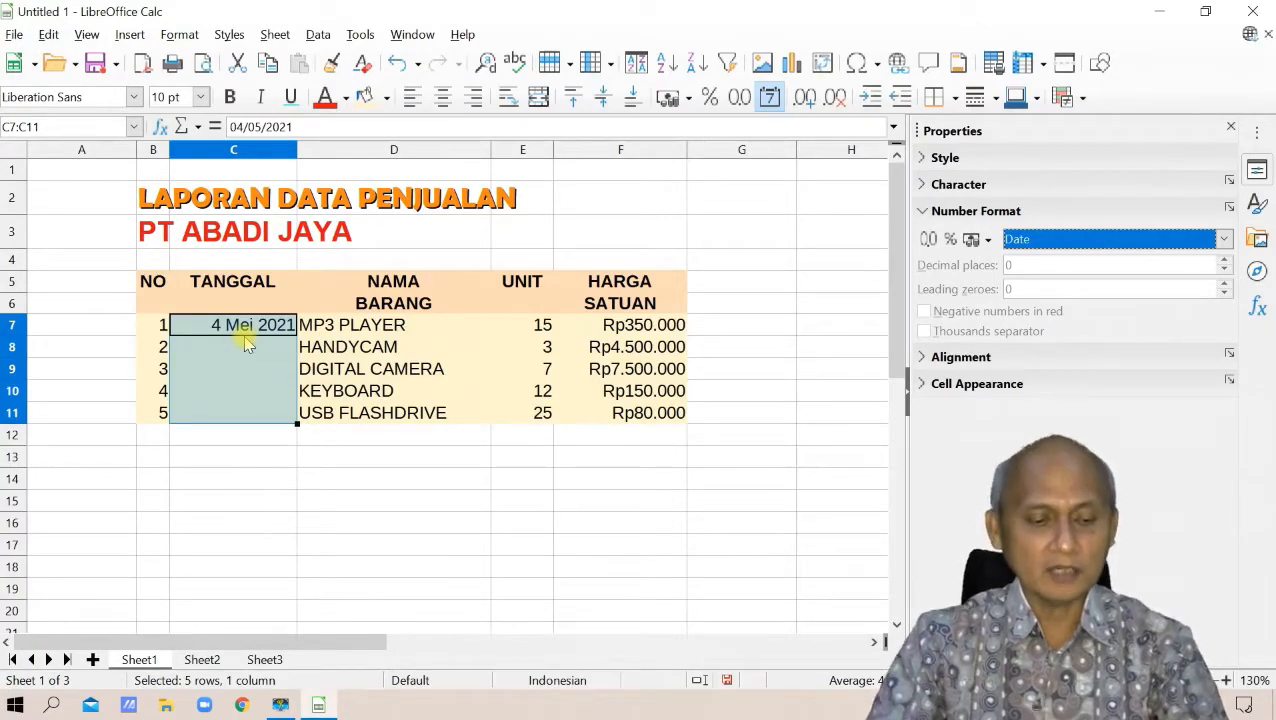
Enter the dates 8/5/21, 12/5/21, 17/5/21 and 25/5/21 in C8 through C11.
{"action": "left_click", "coordinate": [232, 350]}
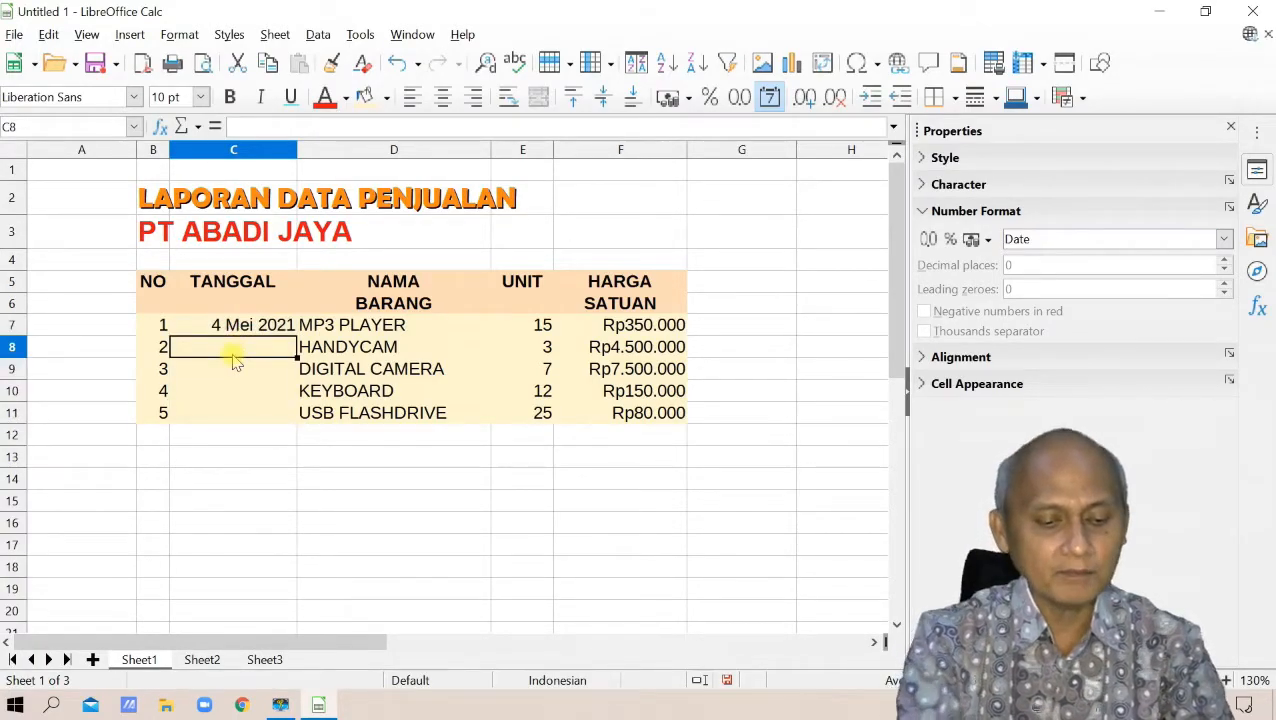
{"action": "type", "text": "8"}
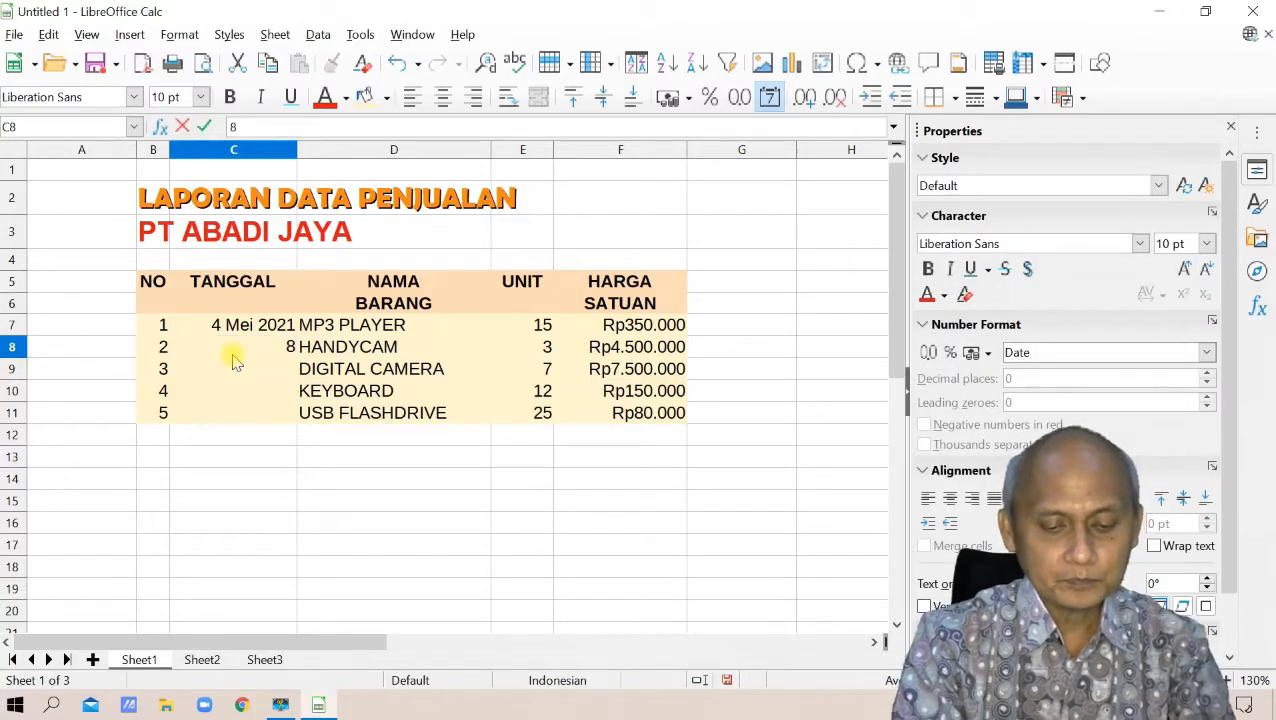
{"action": "type", "text": "/5/21"}
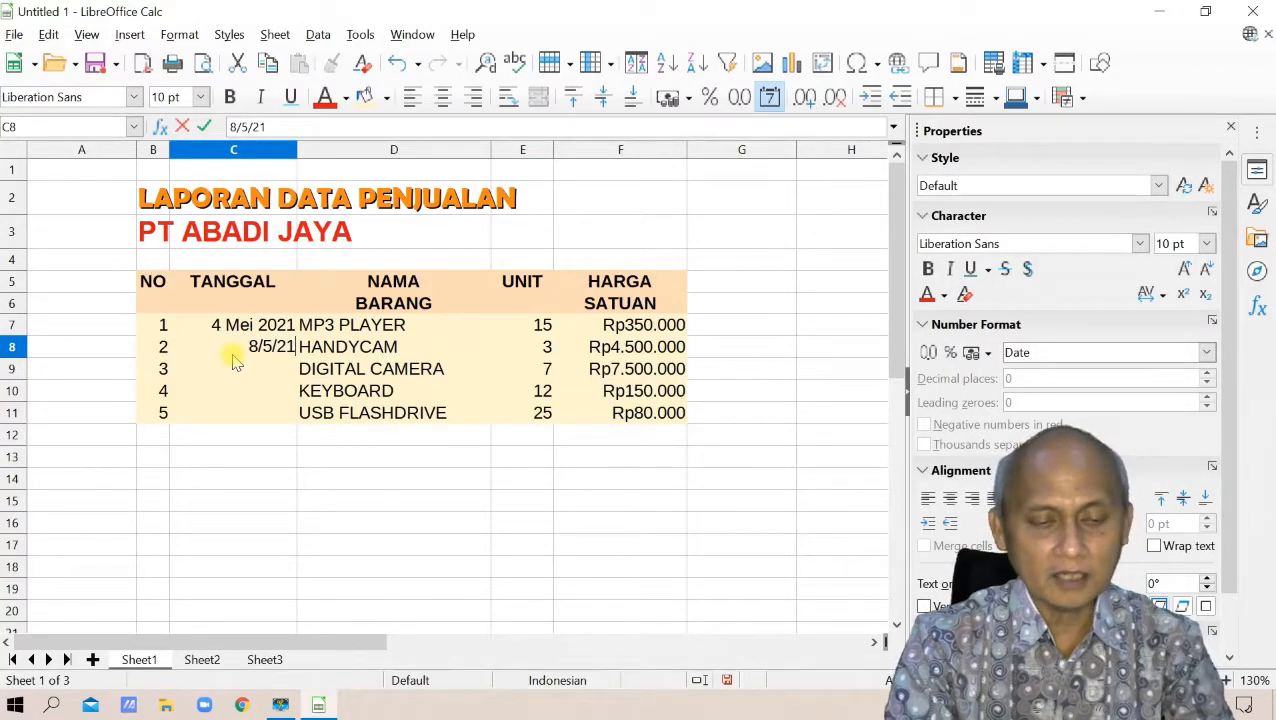
{"action": "key", "text": "Return"}
{"action": "type", "text": "1"}
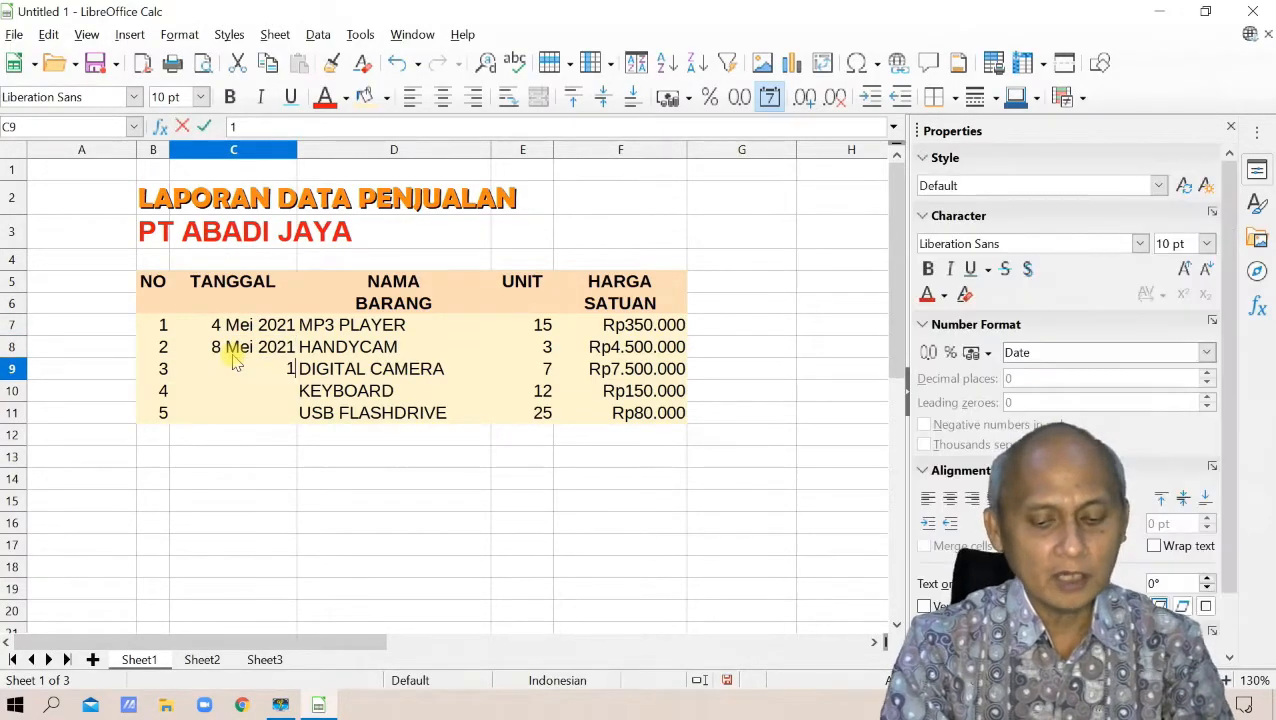
{"action": "type", "text": "2/5/21"}
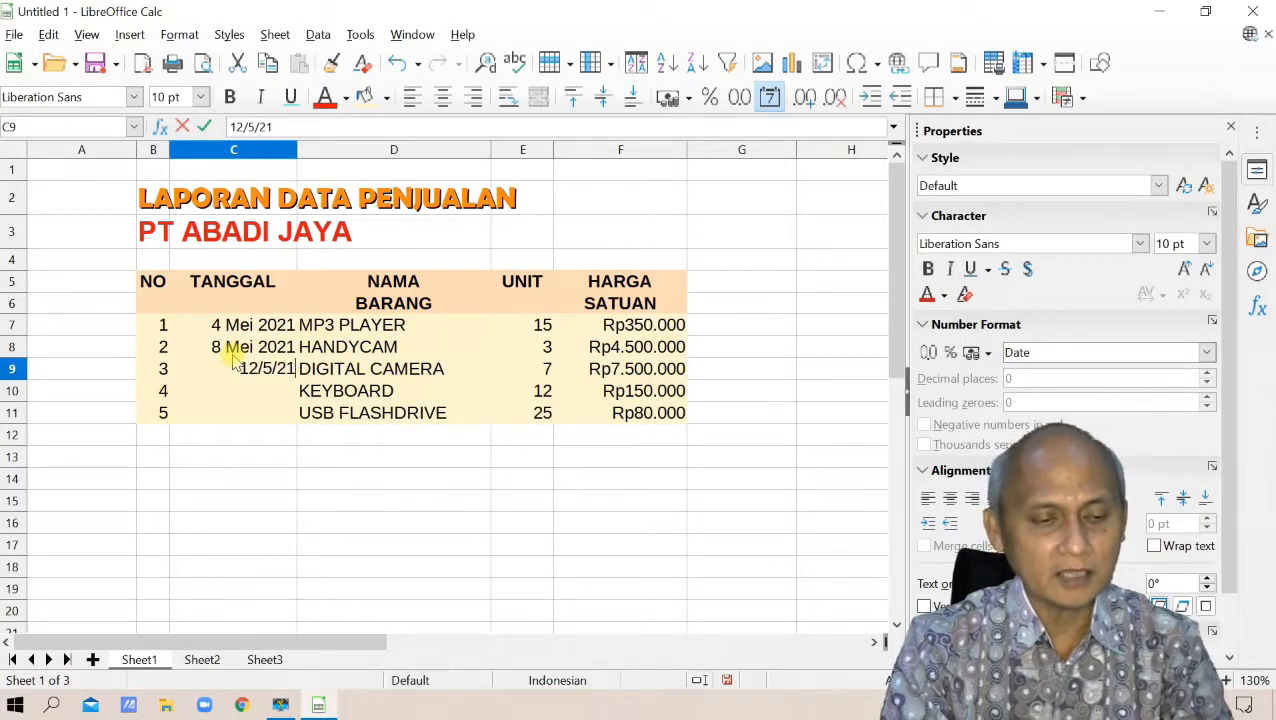
{"action": "key", "text": "Return"}
{"action": "type", "text": "1"}
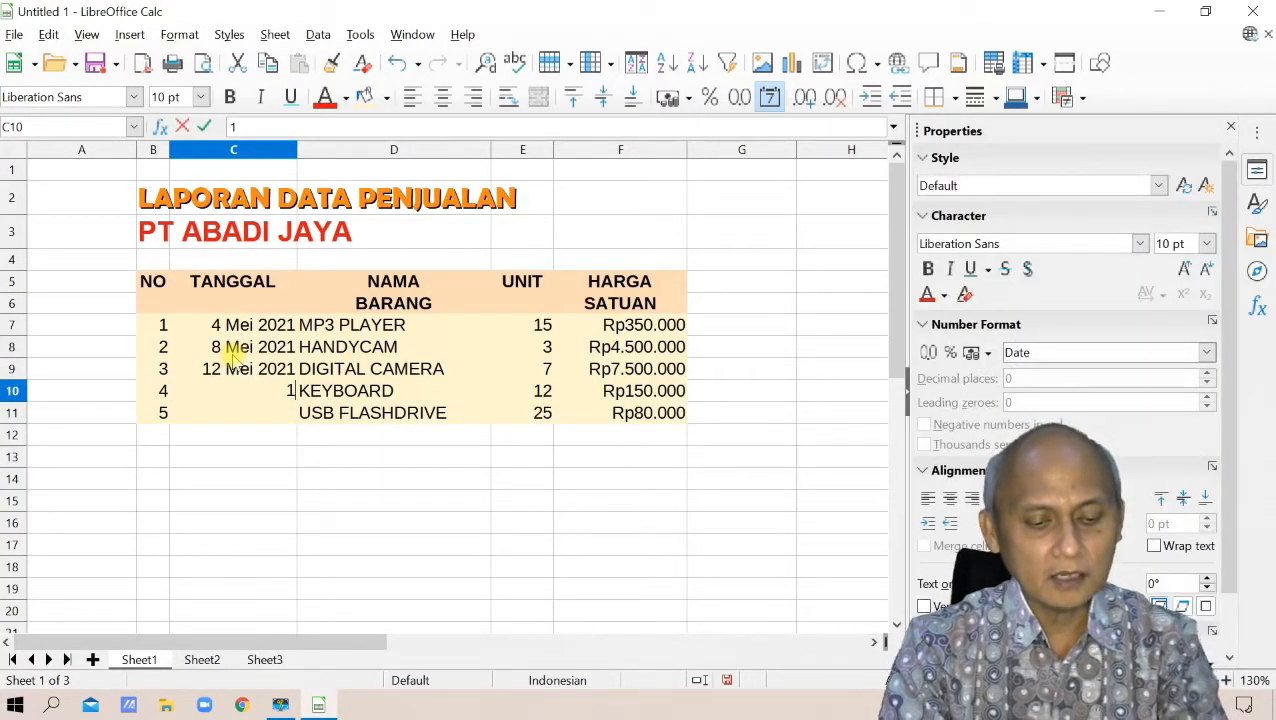
{"action": "type", "text": "7/5/21"}
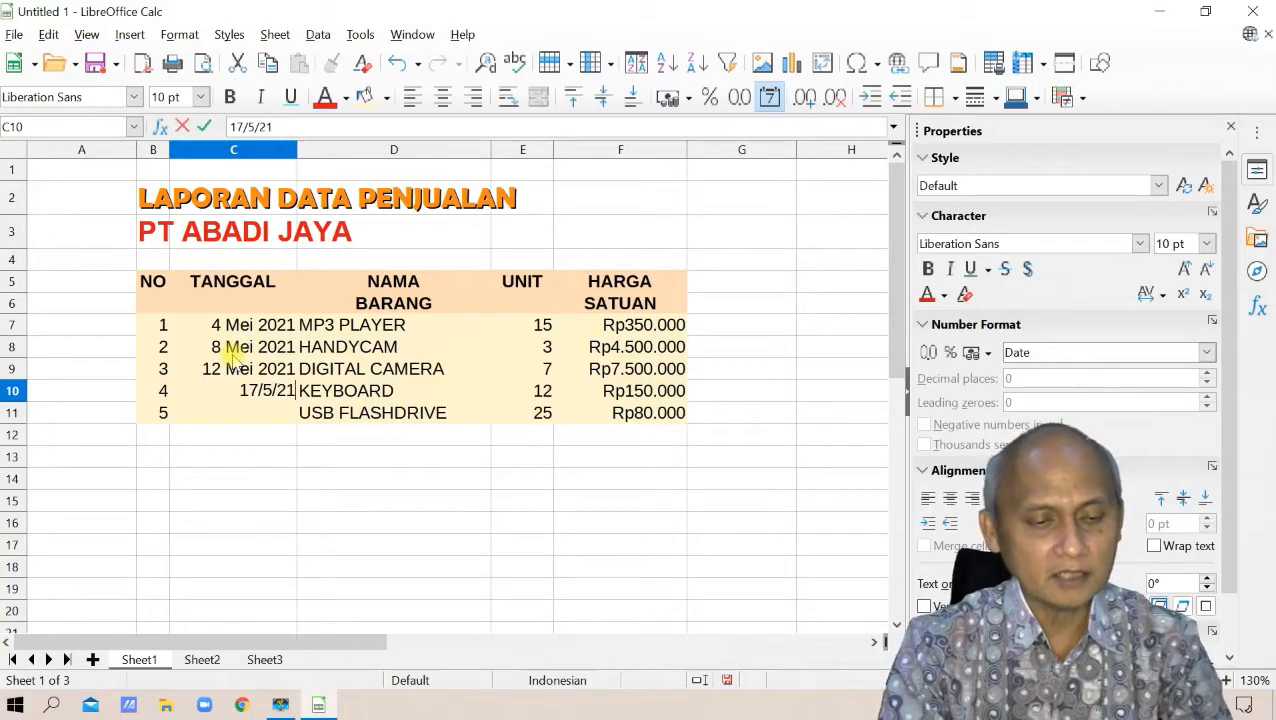
{"action": "key", "text": "Return"}
{"action": "type", "text": "25"}
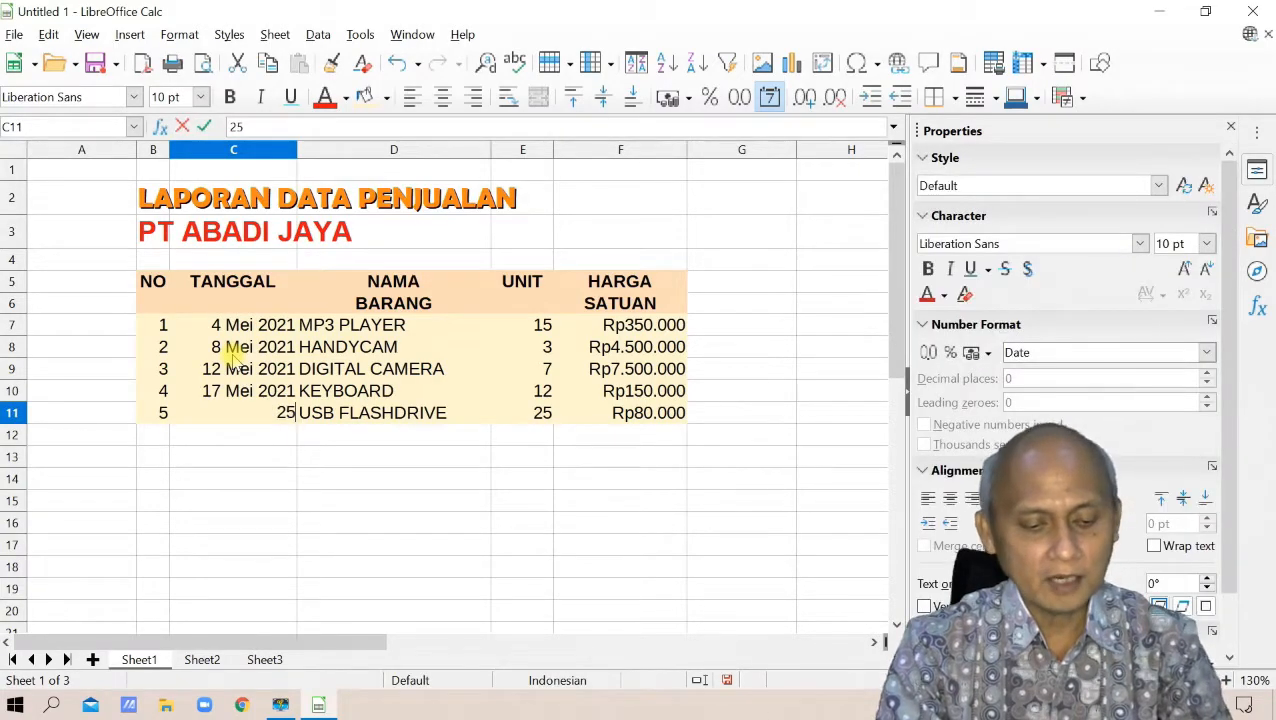
{"action": "type", "text": "/5/21"}
{"action": "key", "text": "Return"}
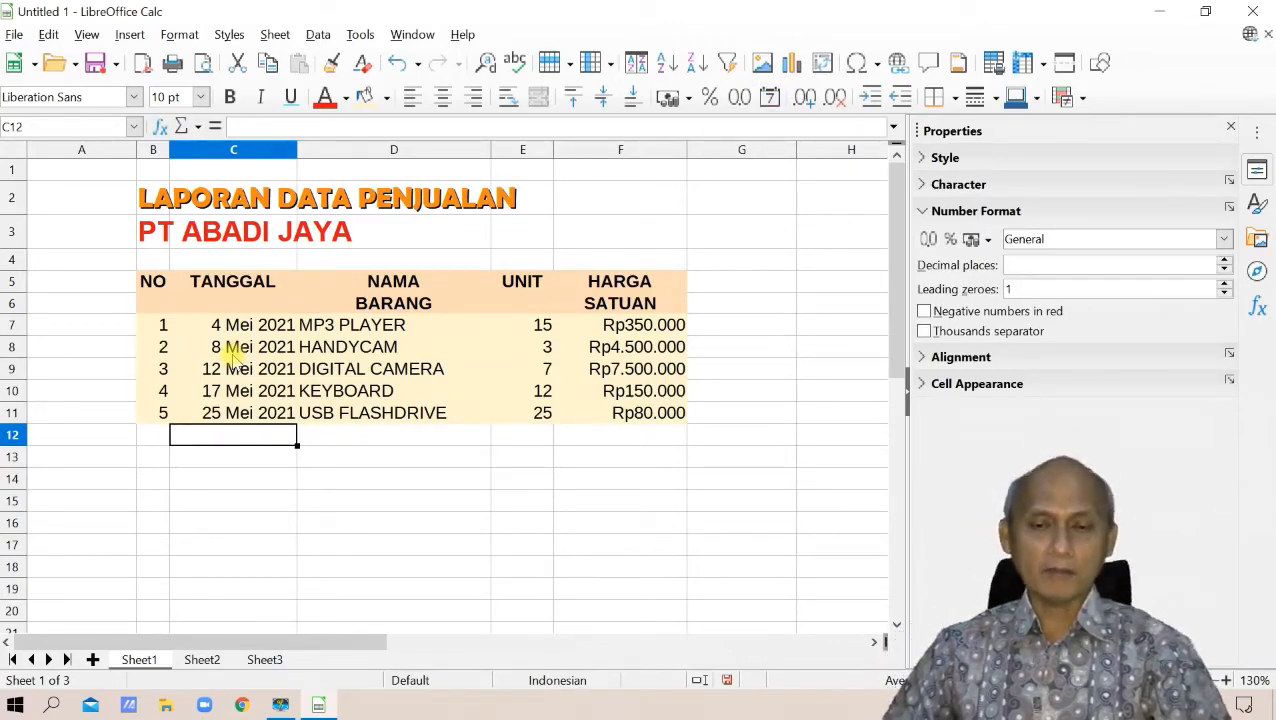
Examine the border presets offered in the cell appearance properties without applying any.
{"action": "left_click", "coordinate": [924, 211]}
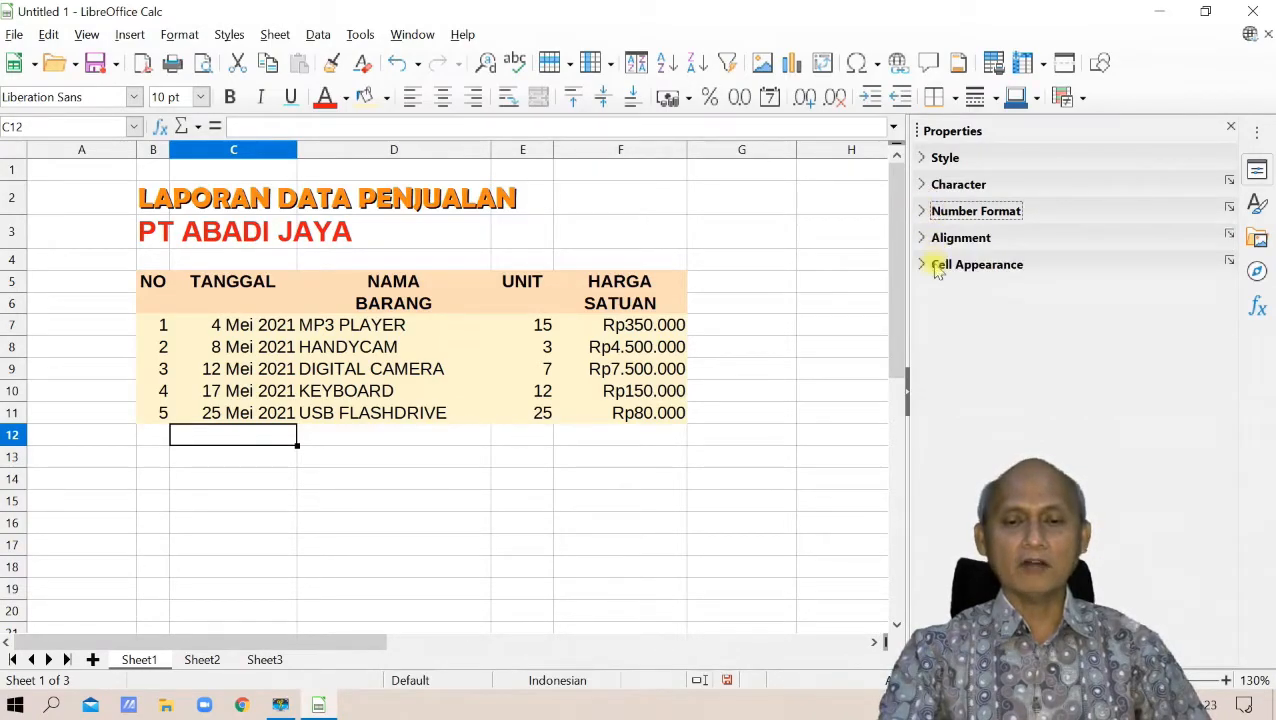
{"action": "left_click", "coordinate": [920, 237]}
{"action": "left_click", "coordinate": [920, 237]}
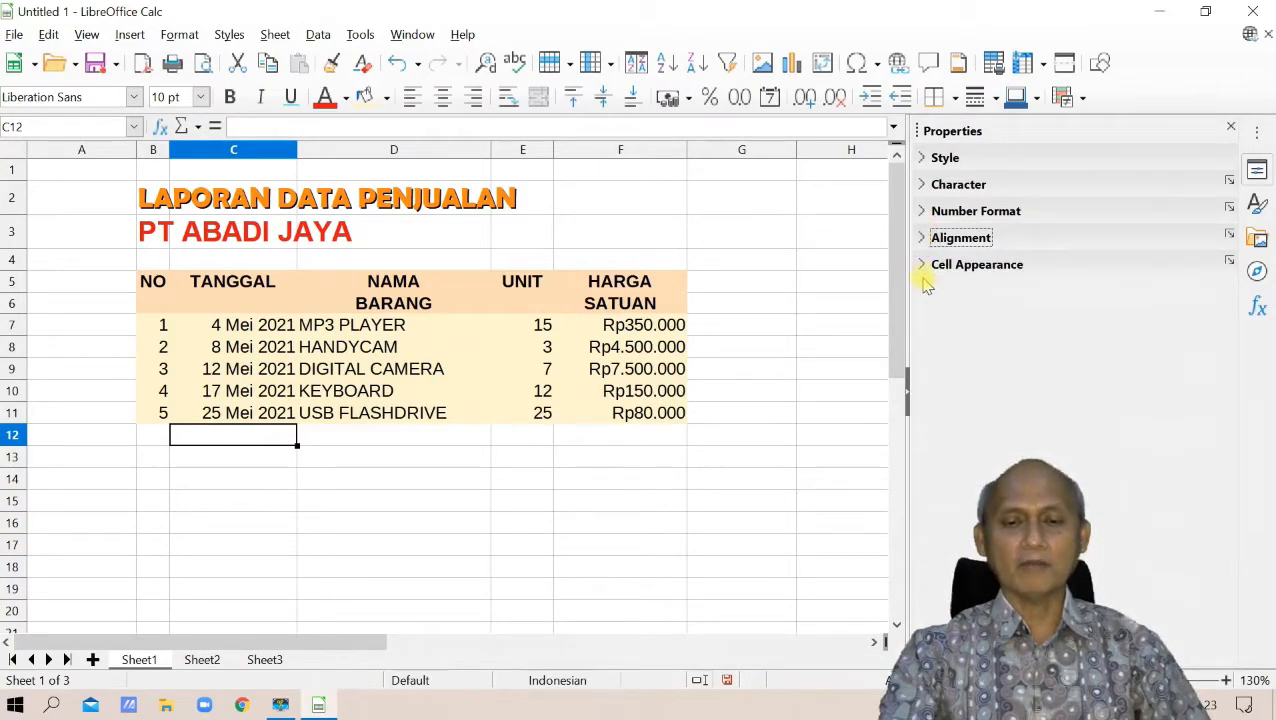
{"action": "left_click", "coordinate": [922, 265]}
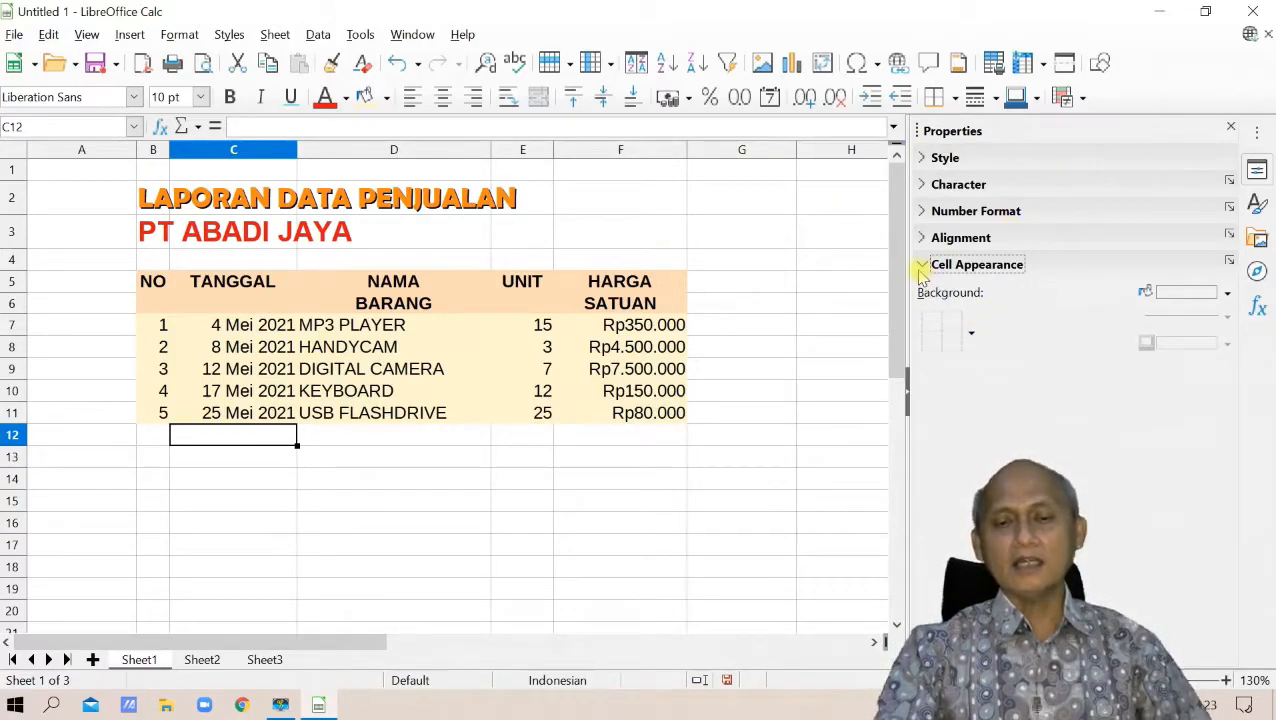
{"action": "left_click", "coordinate": [971, 334]}
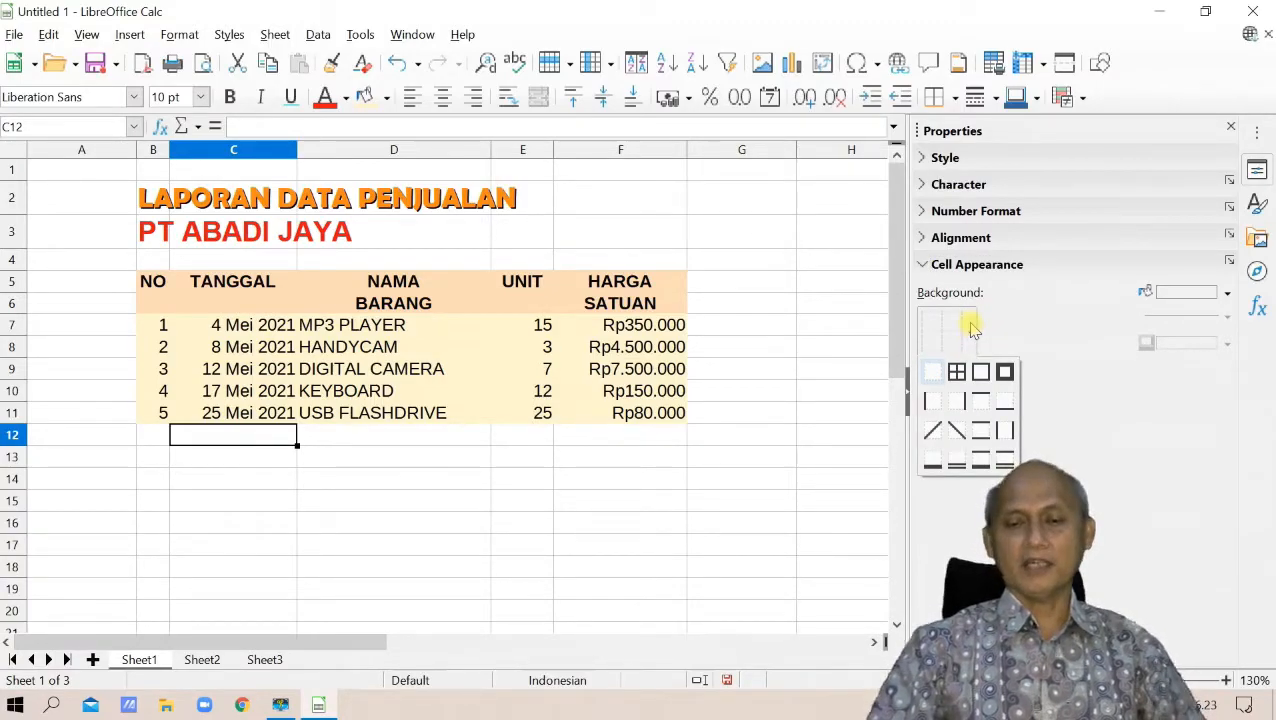
{"action": "left_click", "coordinate": [649, 490]}
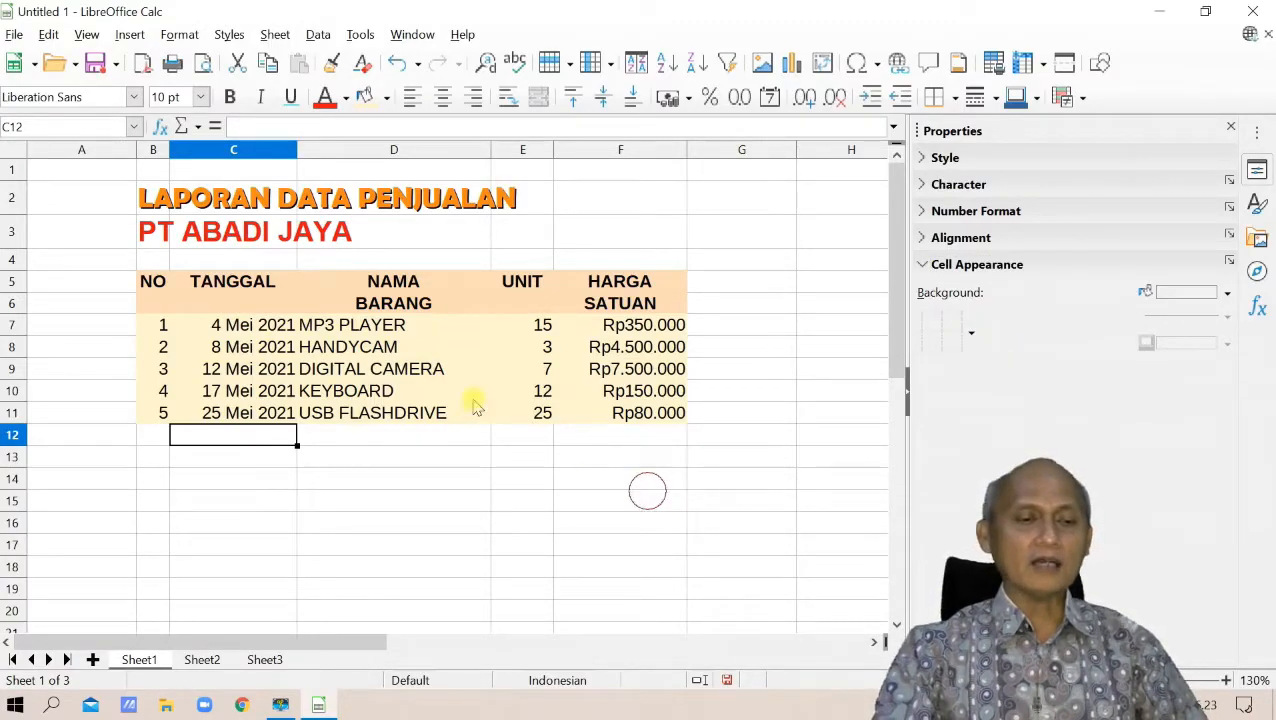
Apply borders around and between all cells of the data rows B7:F11.
{"action": "left_click_drag", "start_coordinate": [166, 326], "coordinate": [605, 418]}
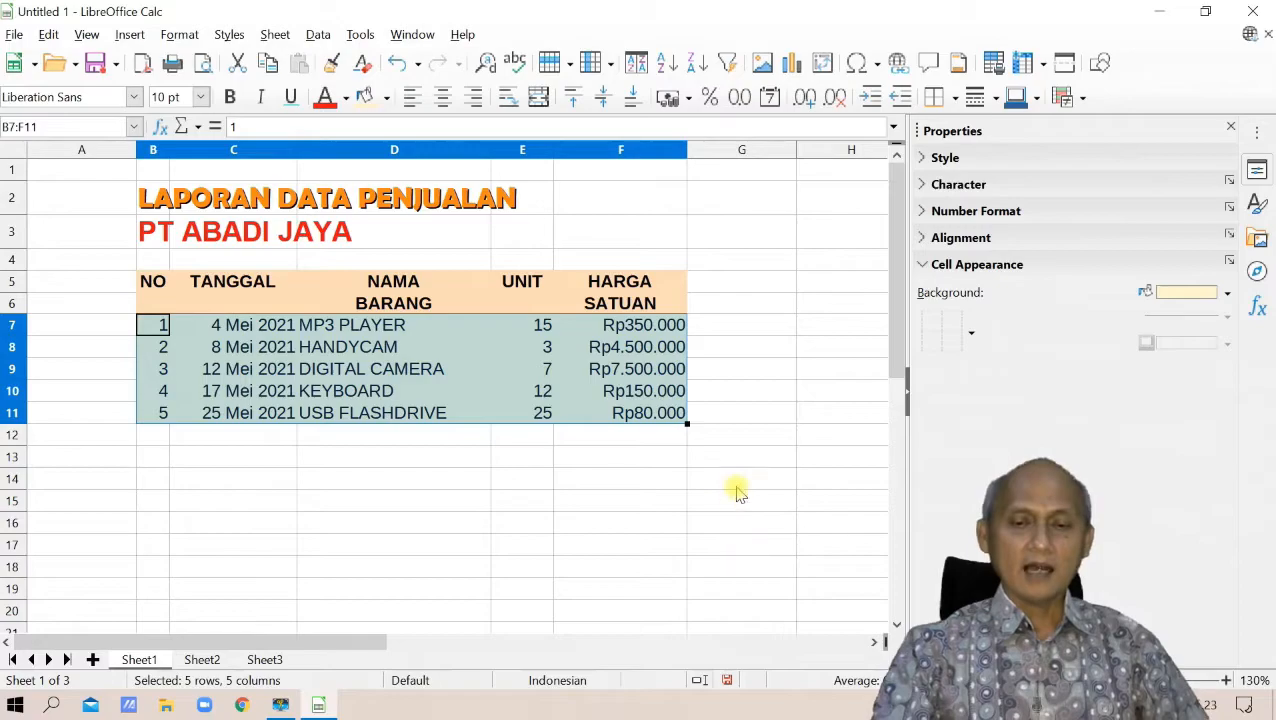
{"action": "left_click", "coordinate": [955, 99]}
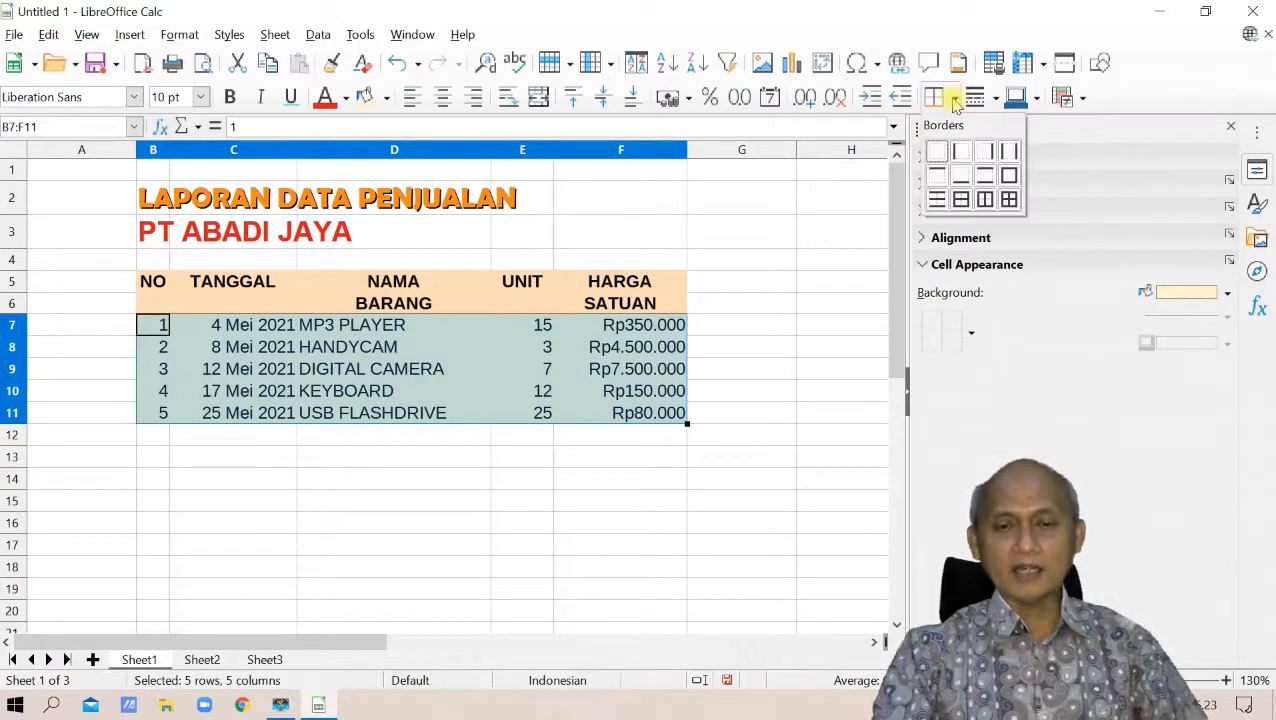
{"action": "left_click", "coordinate": [1010, 200]}
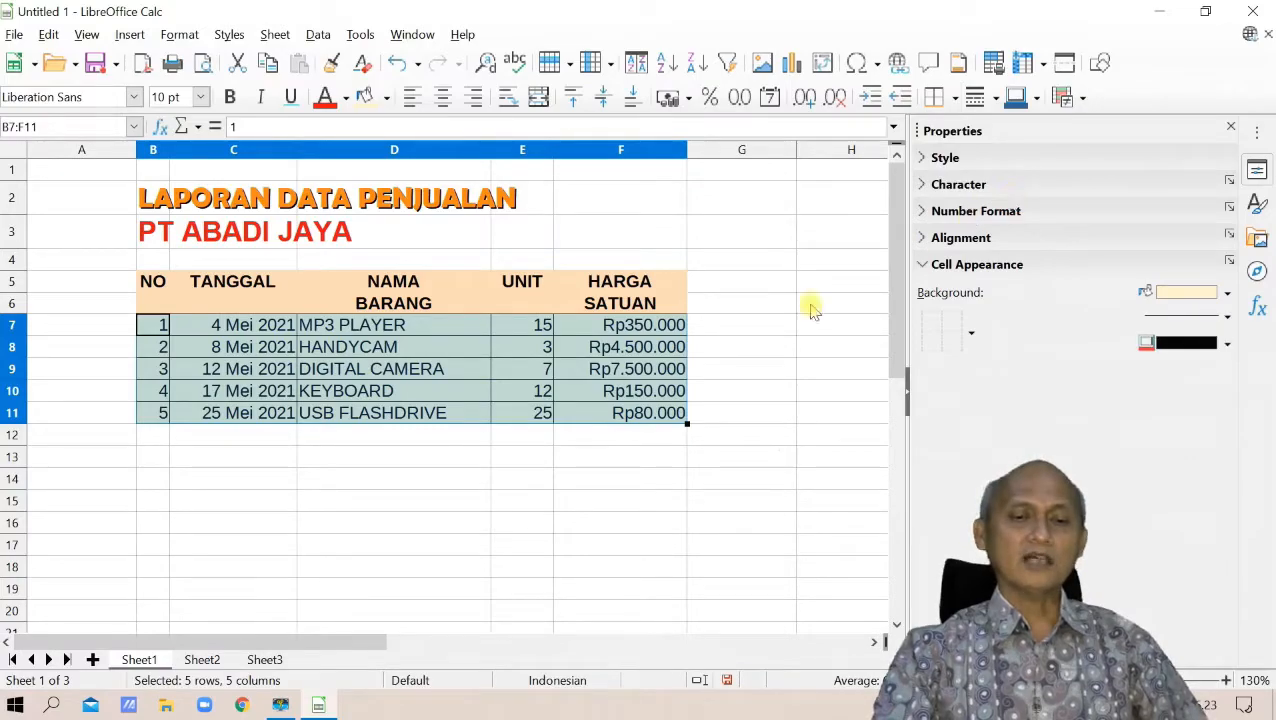
{"action": "left_click", "coordinate": [386, 488]}
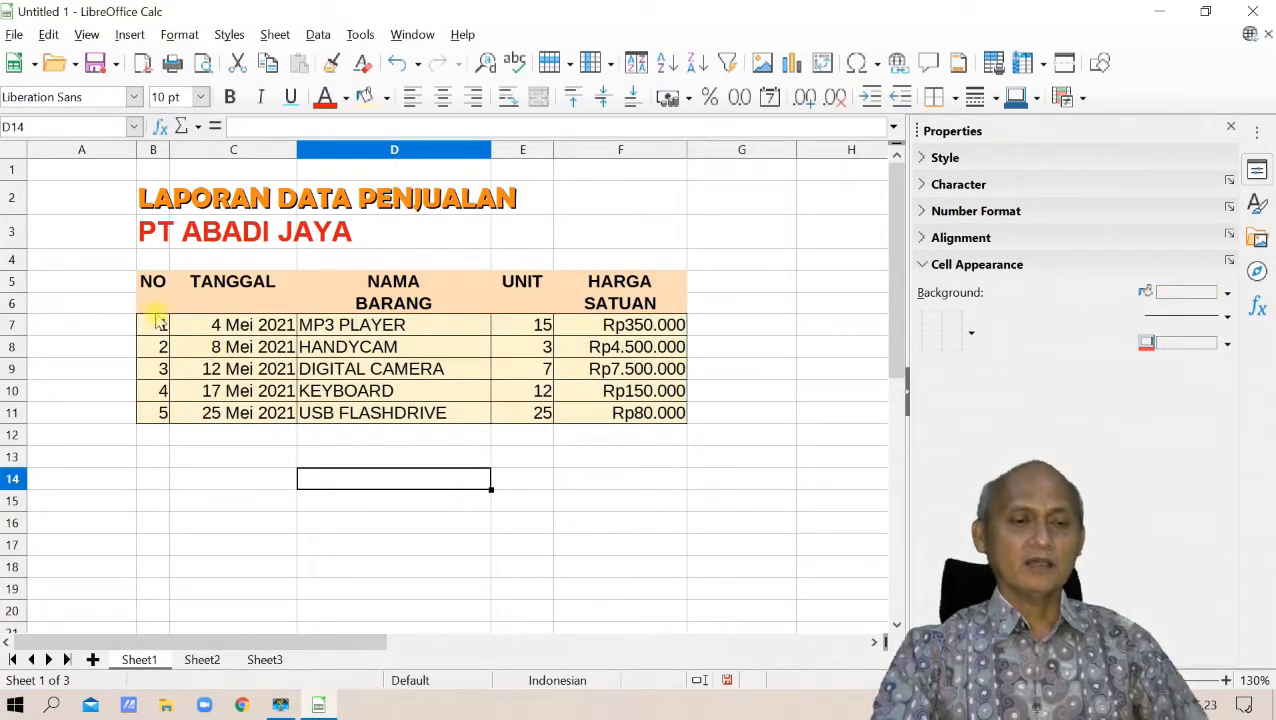
Put an outer box border around the heading cells B5:F6.
{"action": "left_click", "coordinate": [152, 281]}
{"action": "left_click_drag", "start_coordinate": [181, 290], "coordinate": [618, 305]}
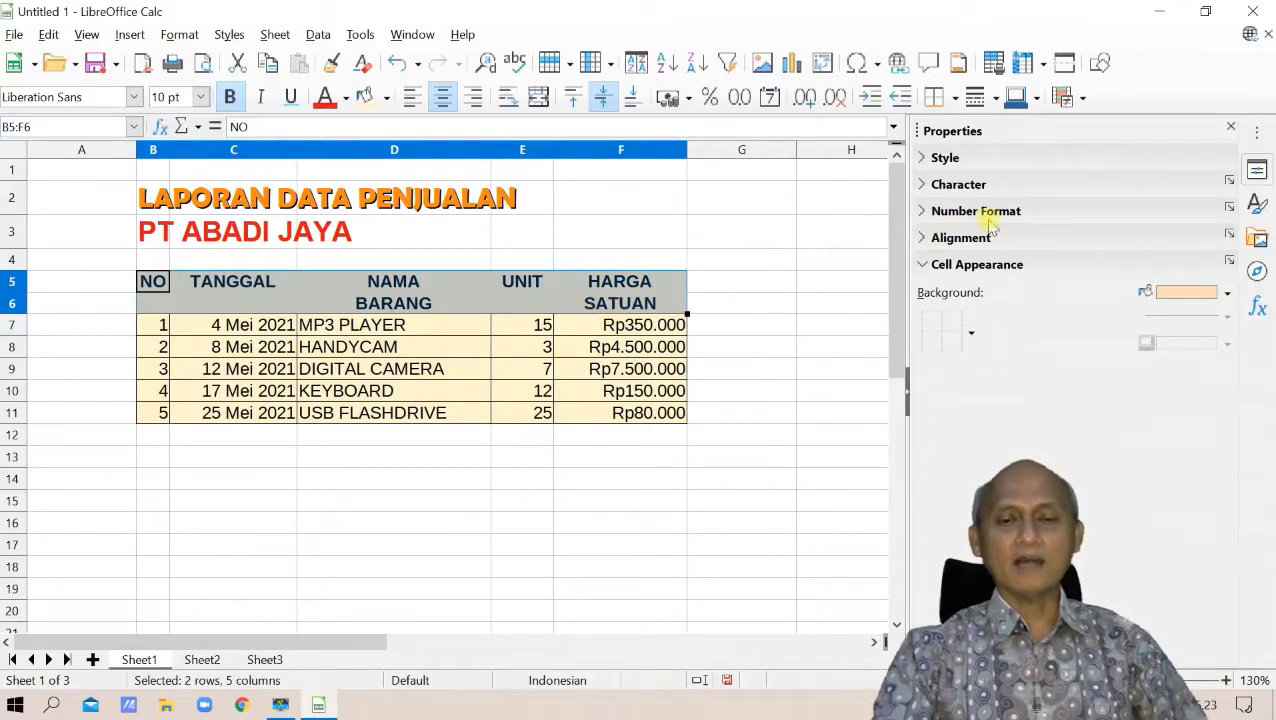
{"action": "left_click", "coordinate": [996, 98]}
{"action": "left_click", "coordinate": [1174, 82]}
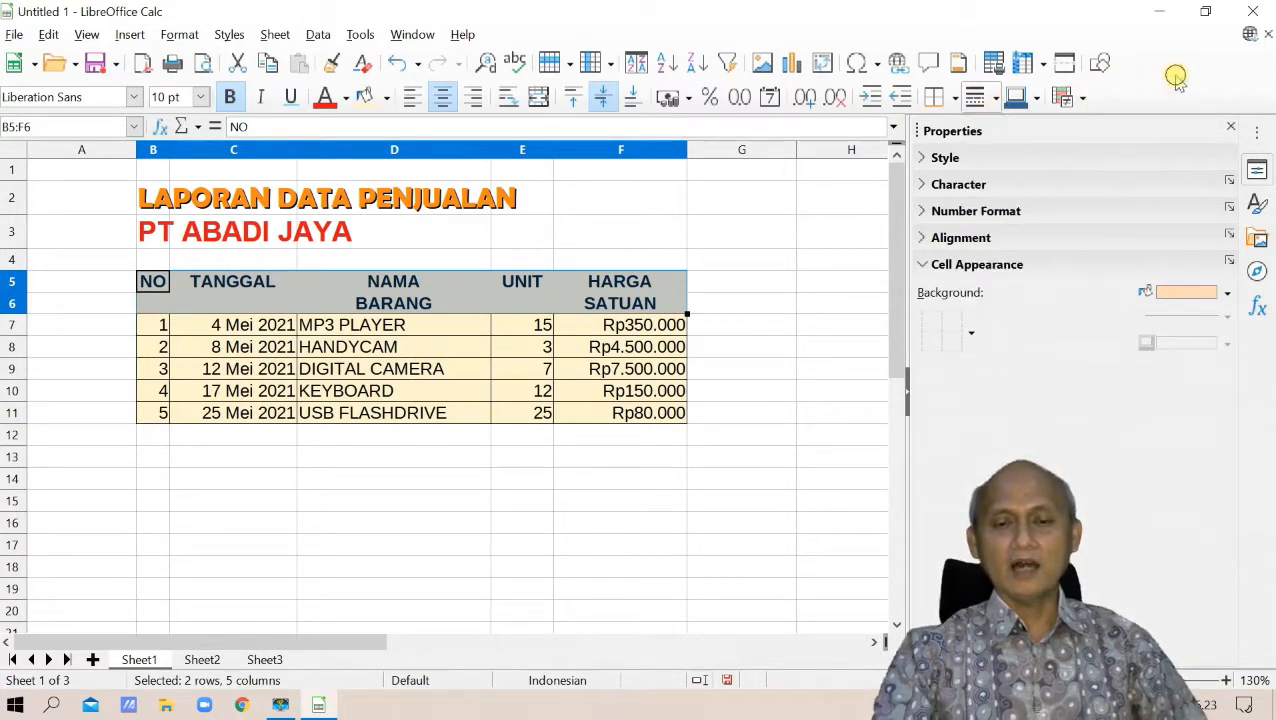
{"action": "left_click", "coordinate": [977, 338]}
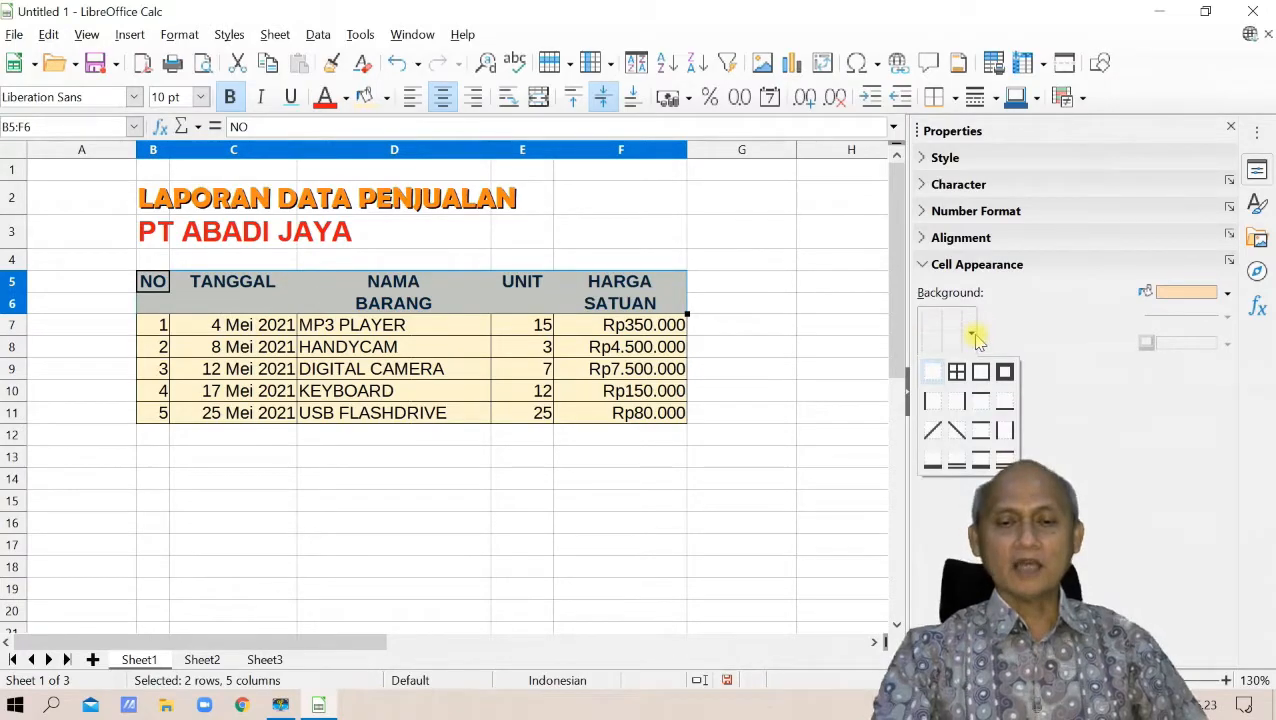
{"action": "left_click", "coordinate": [980, 372]}
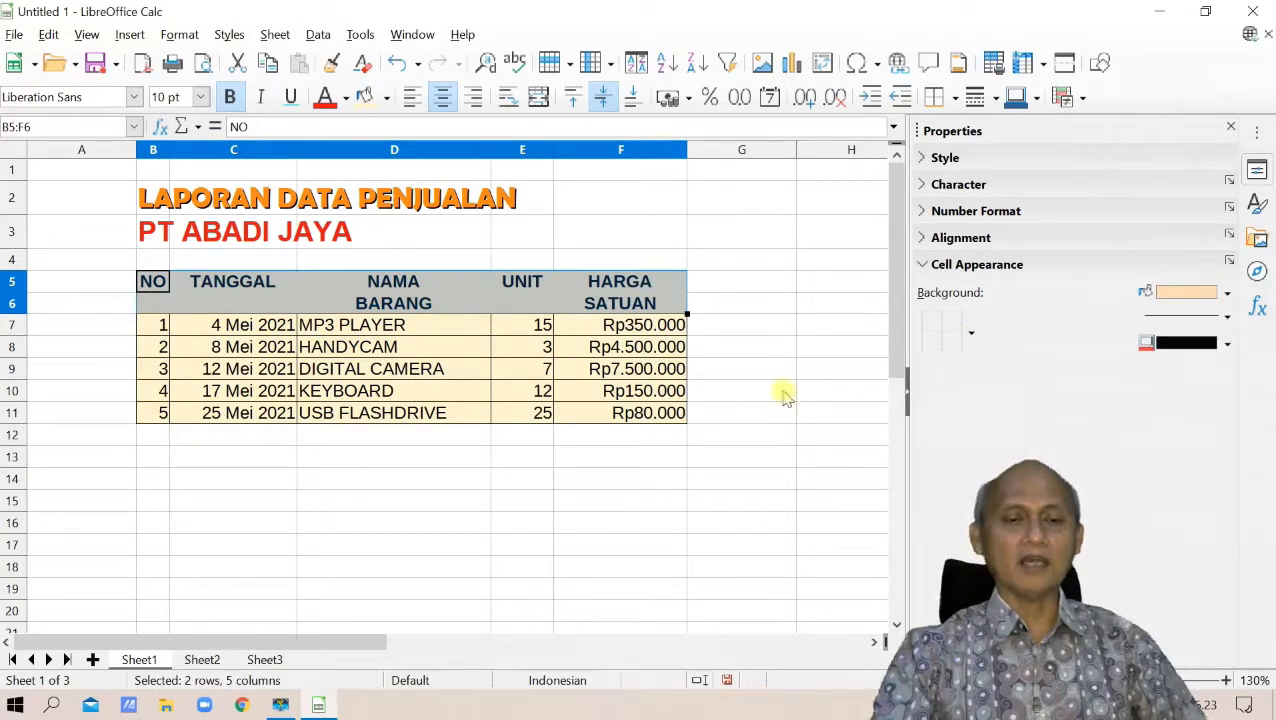
{"action": "left_click", "coordinate": [372, 376]}
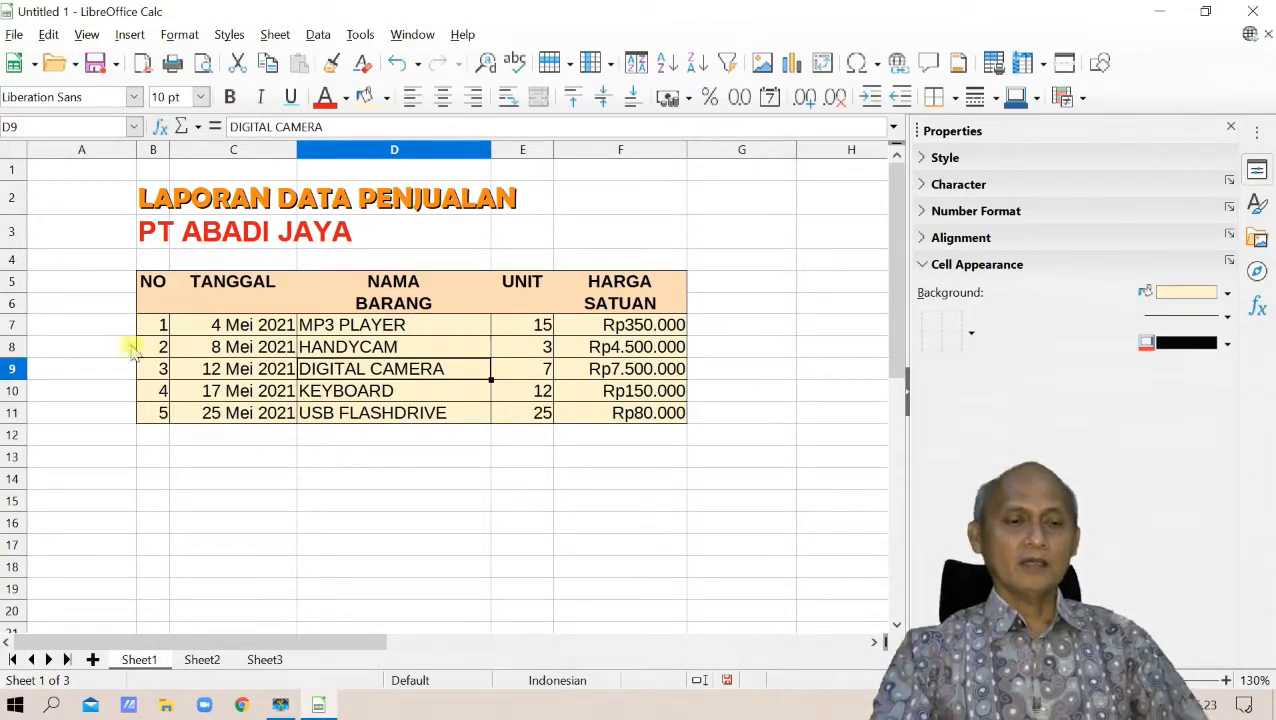
Try the 4,50pt double line style on the borders of the second heading row, B6:F6.
{"action": "left_click_drag", "start_coordinate": [150, 305], "coordinate": [617, 308]}
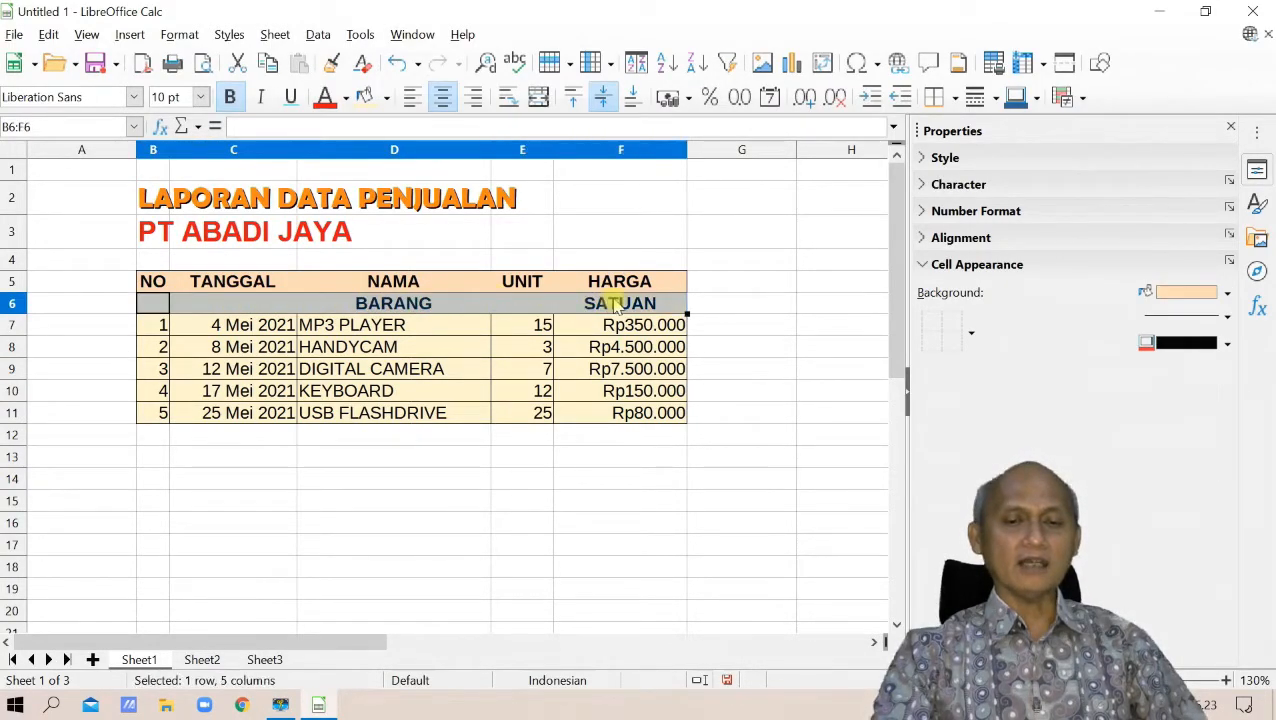
{"action": "left_click", "coordinate": [1226, 318]}
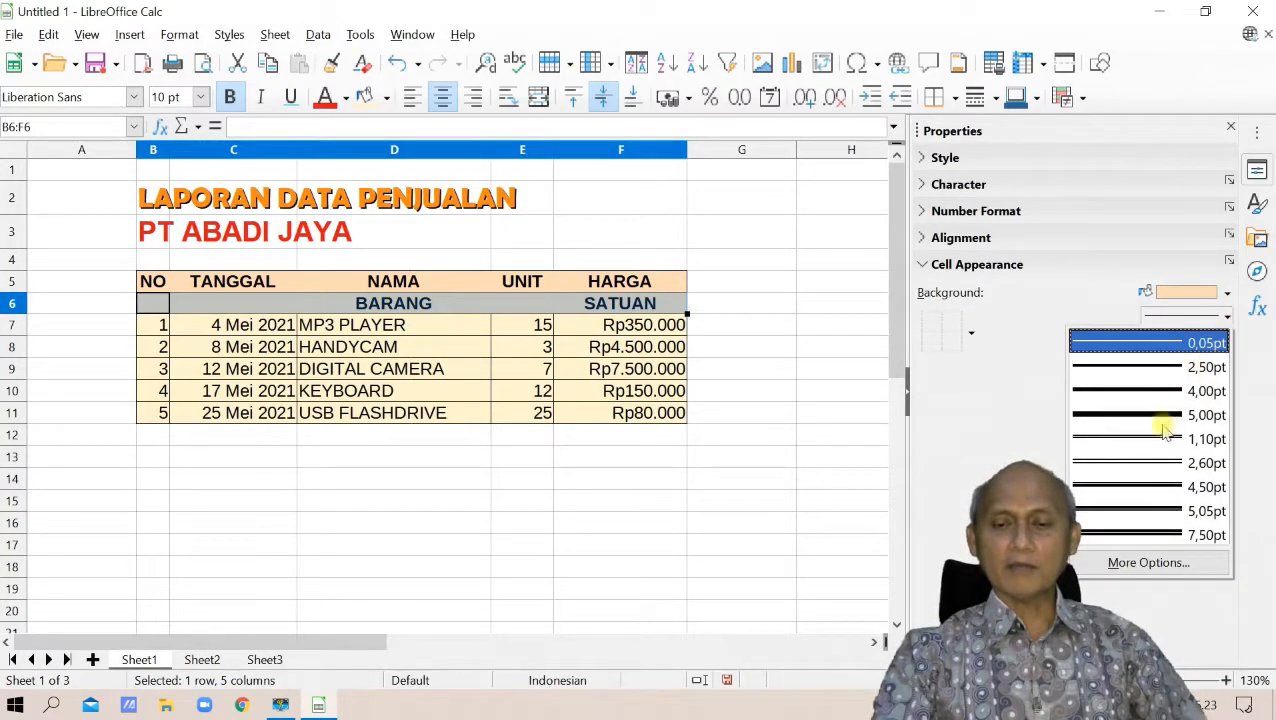
{"action": "left_click", "coordinate": [1148, 487]}
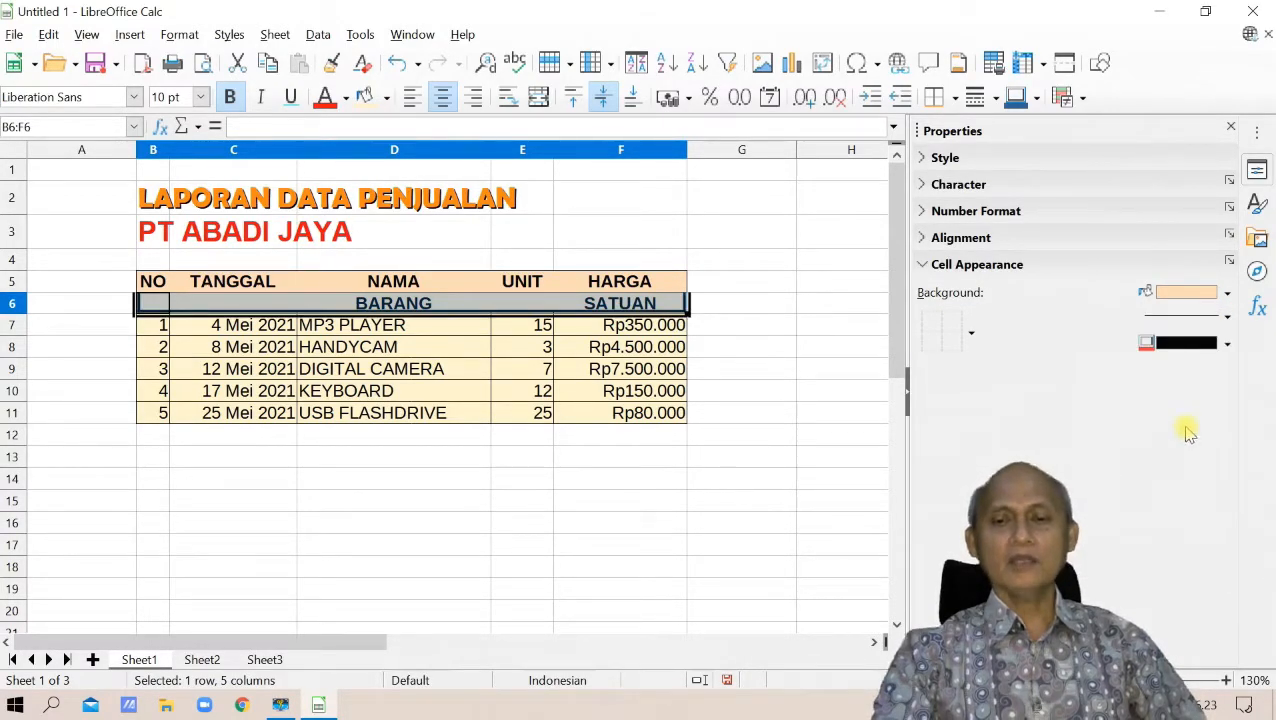
{"action": "left_click", "coordinate": [1227, 316]}
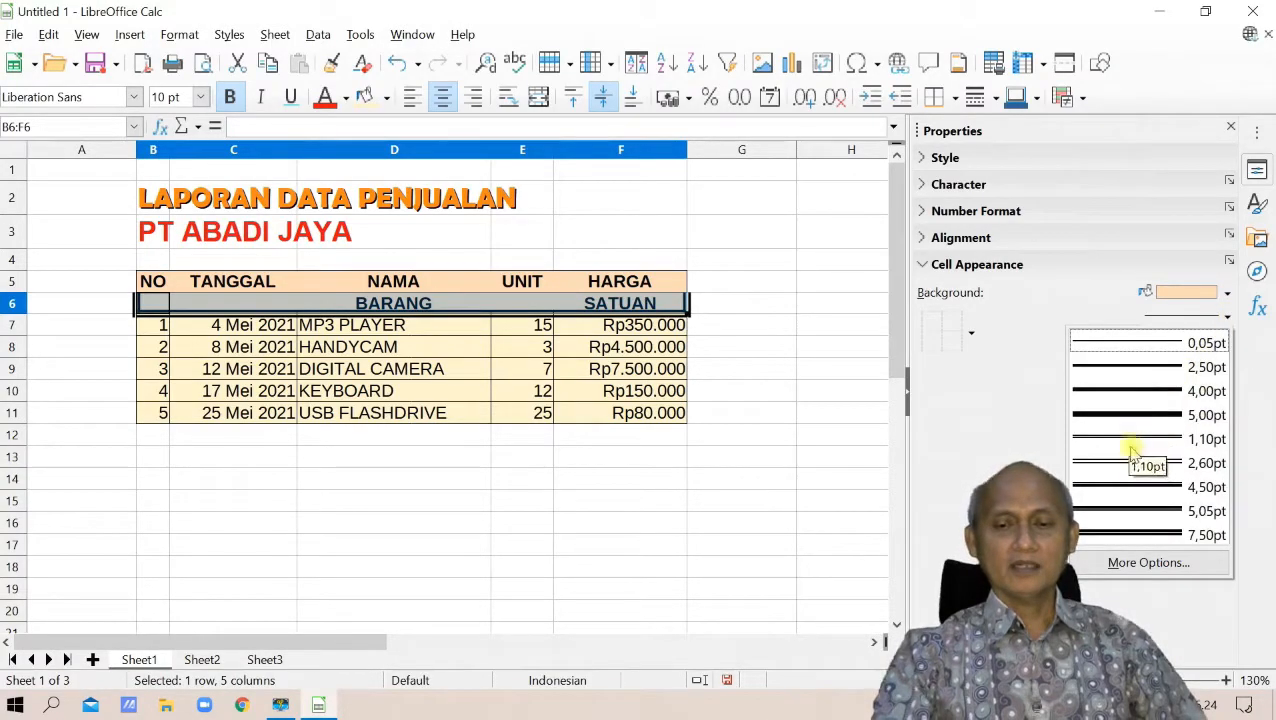
{"action": "left_click", "coordinate": [1127, 484]}
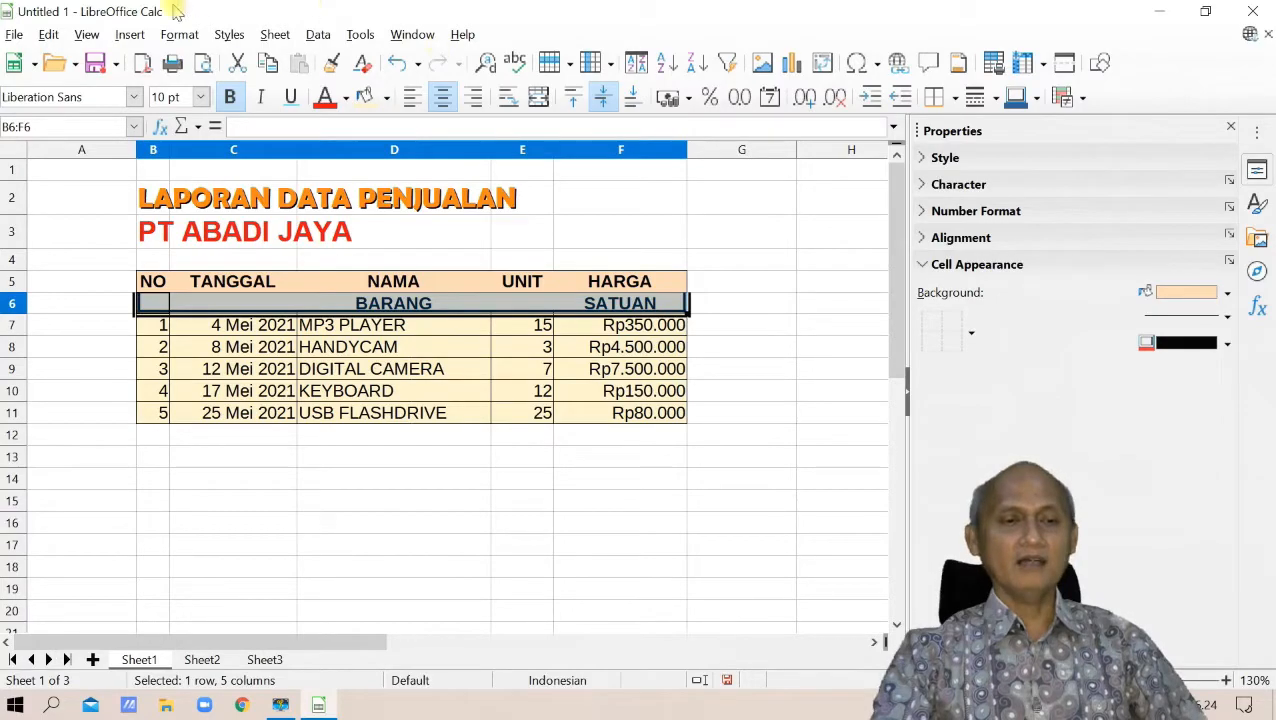
Undo the double line style and the box border on the heading cells B5:F6.
{"action": "left_click", "coordinate": [397, 64]}
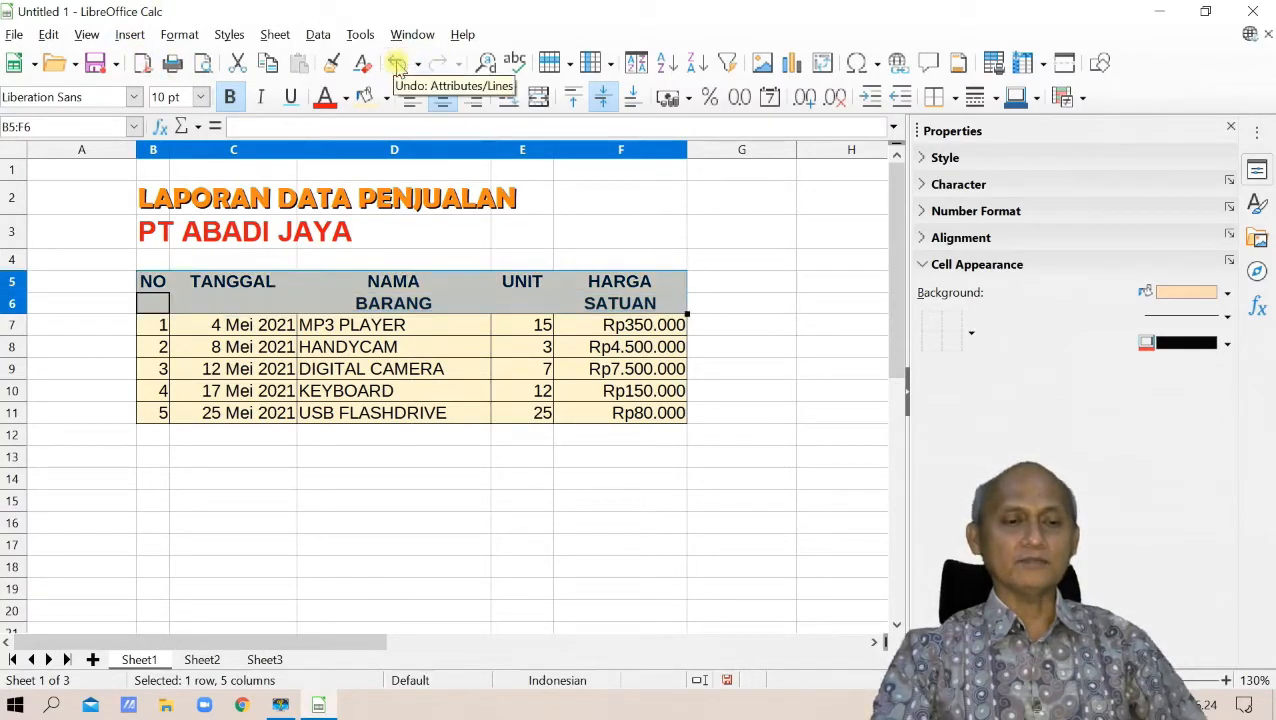
{"action": "left_click", "coordinate": [300, 350]}
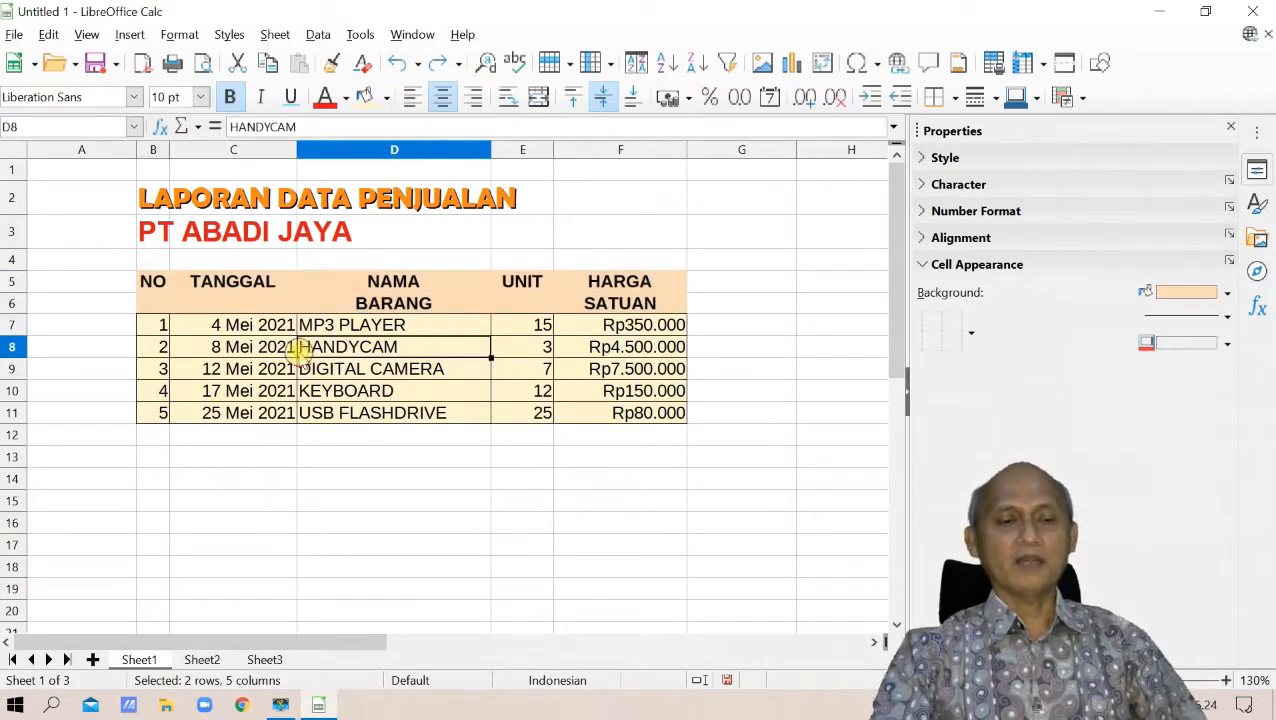
{"action": "left_click", "coordinate": [272, 478]}
Apply an outer box border around the heading range B5:F6 with no lines between its cells.
{"action": "left_click_drag", "start_coordinate": [150, 262], "coordinate": [584, 299]}
{"action": "left_click", "coordinate": [188, 292]}
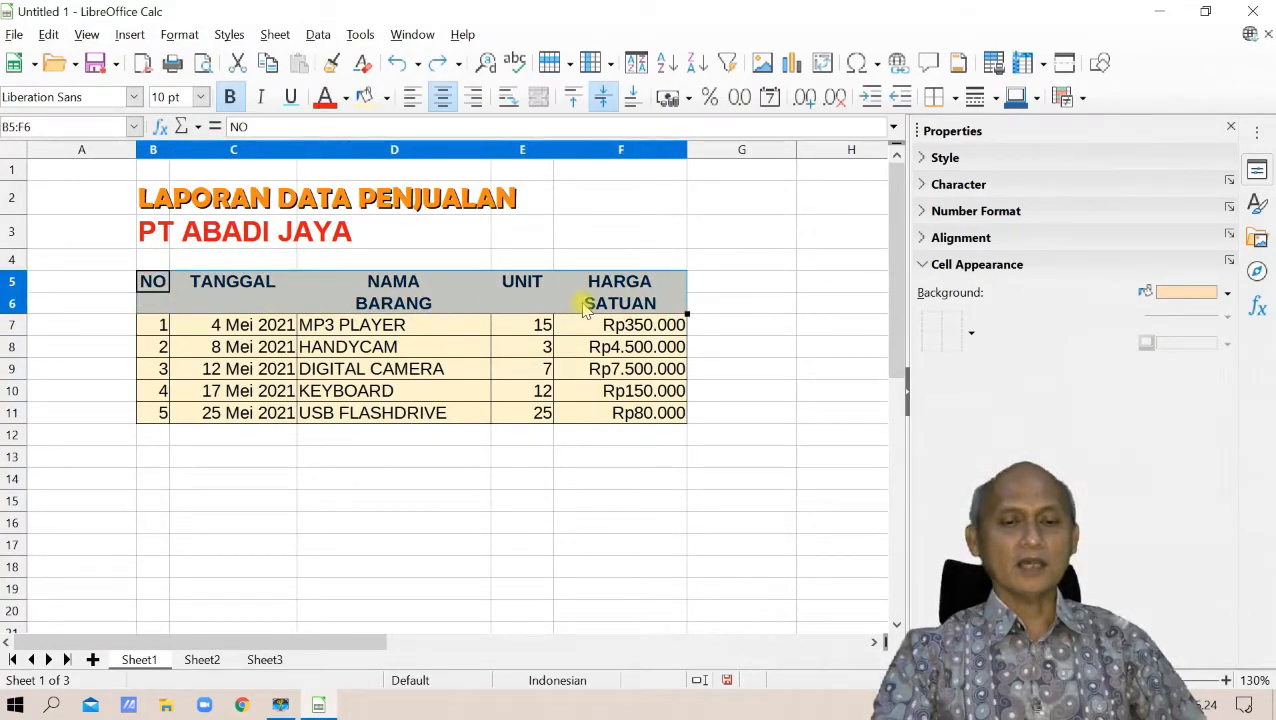
{"action": "left_click", "coordinate": [954, 97]}
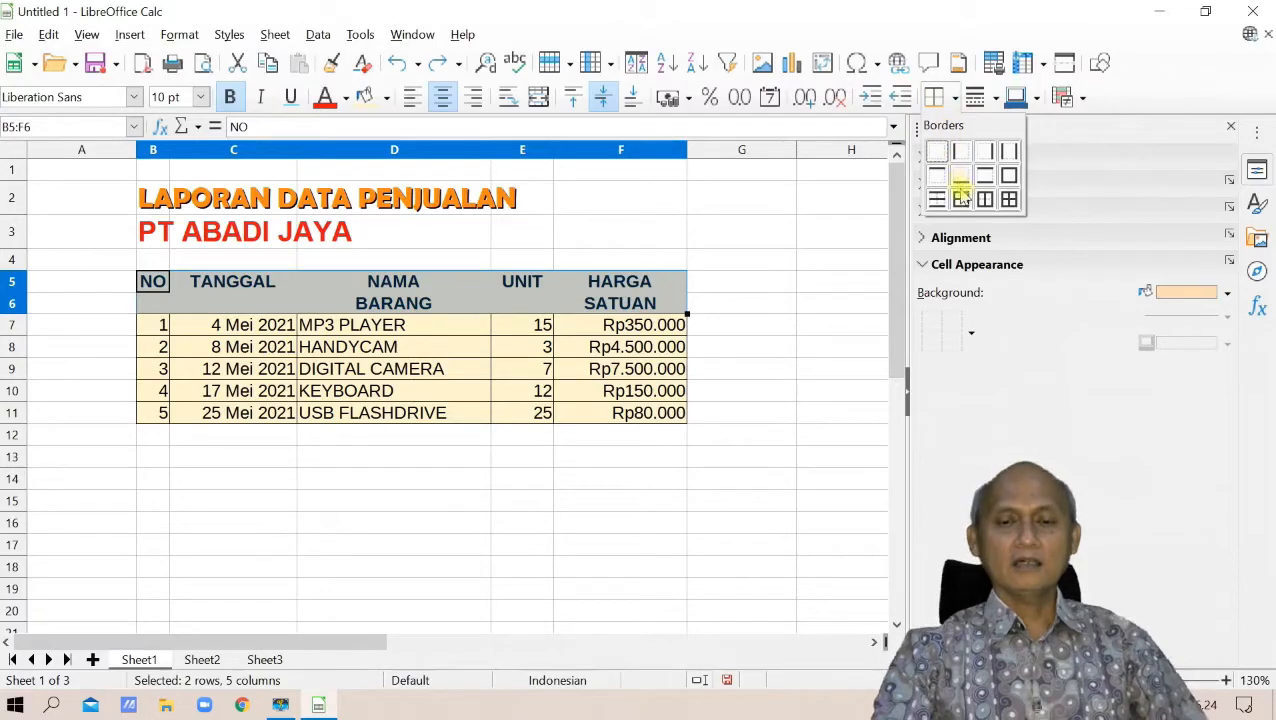
{"action": "left_click", "coordinate": [1008, 176]}
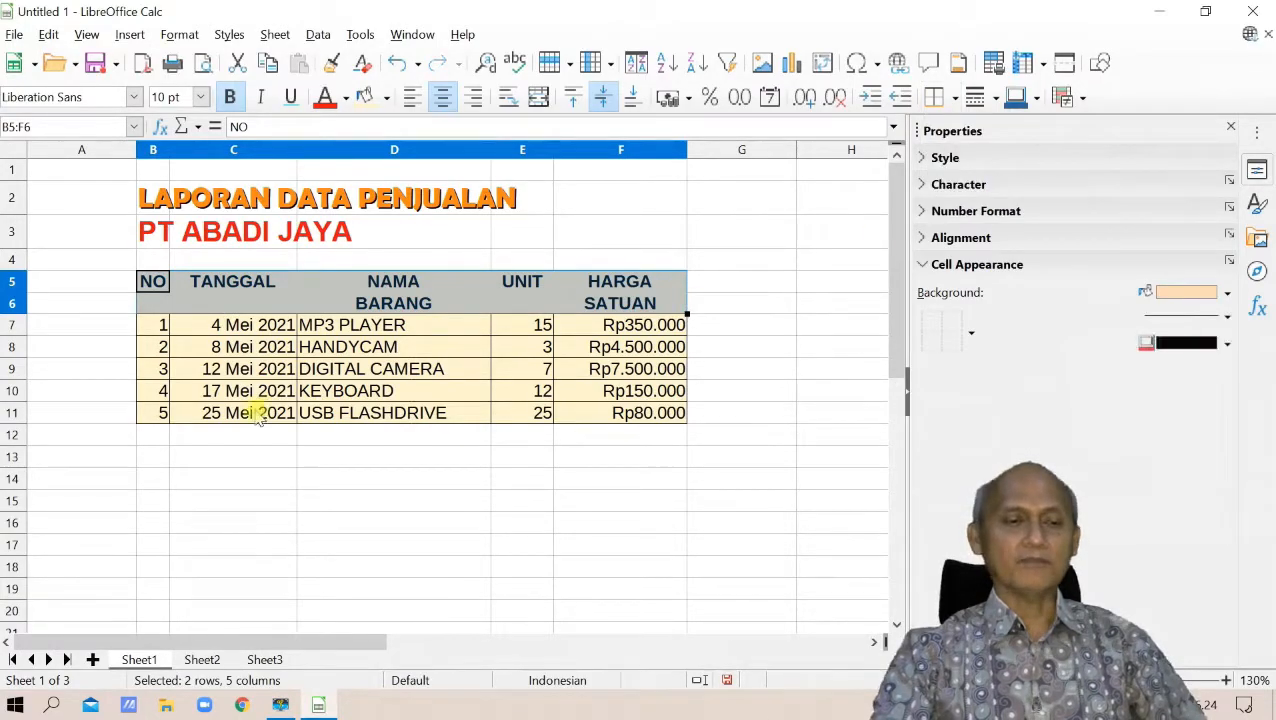
{"action": "left_click", "coordinate": [250, 410]}
Add left and right borders to the TANGGAL heading cells C5:C6 and the UNIT heading cells E5:E6.
{"action": "left_click_drag", "start_coordinate": [222, 285], "coordinate": [226, 300]}
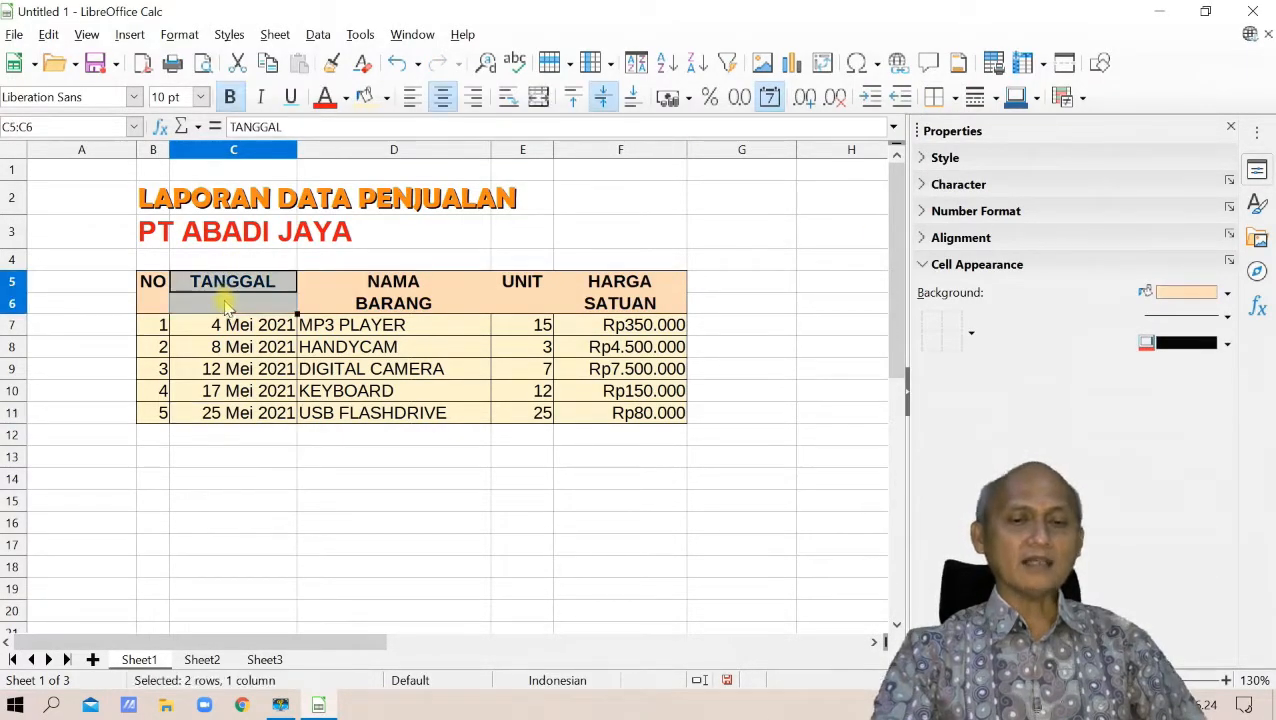
{"action": "left_click", "coordinate": [954, 97]}
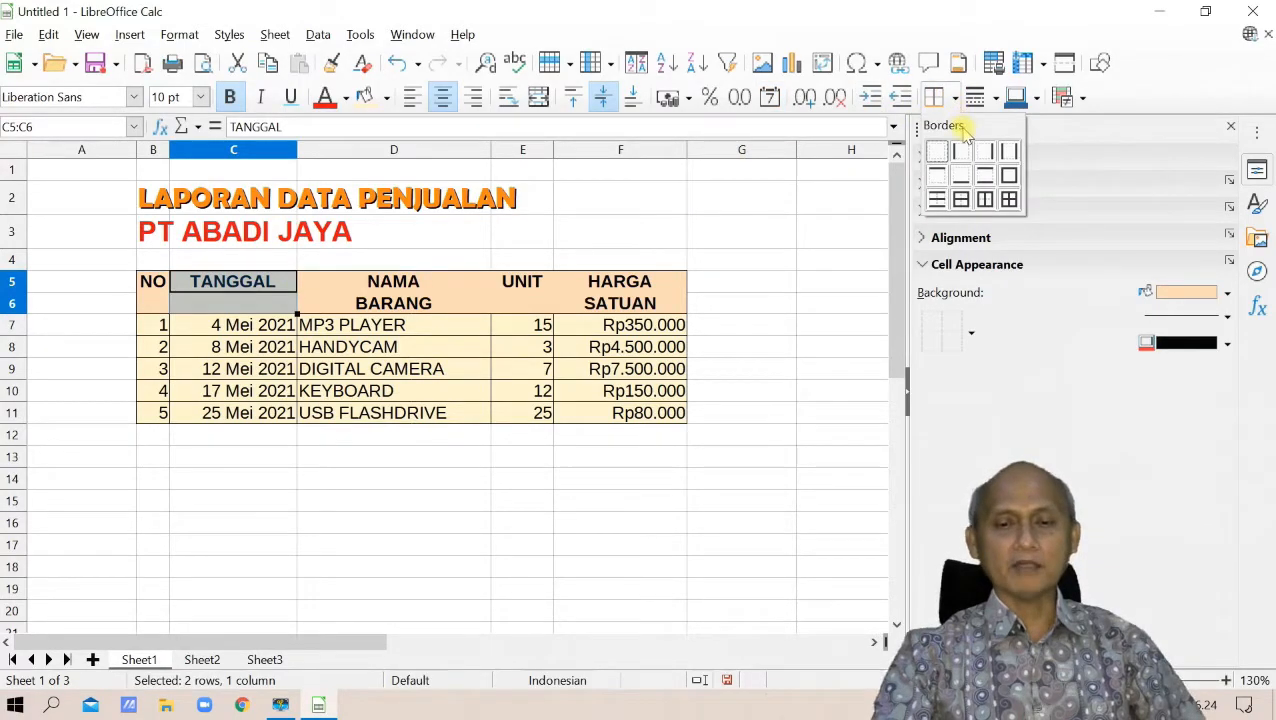
{"action": "left_click", "coordinate": [1008, 150]}
{"action": "left_click_drag", "start_coordinate": [530, 272], "coordinate": [524, 293]}
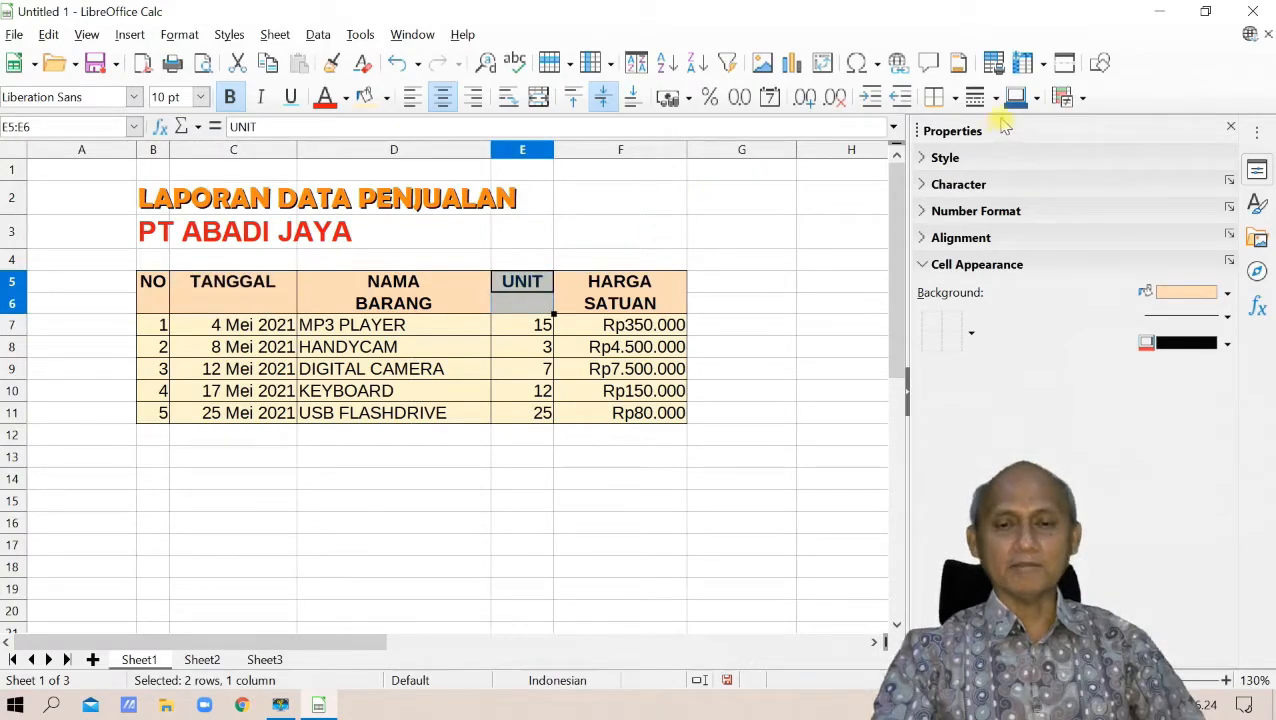
{"action": "left_click", "coordinate": [955, 97]}
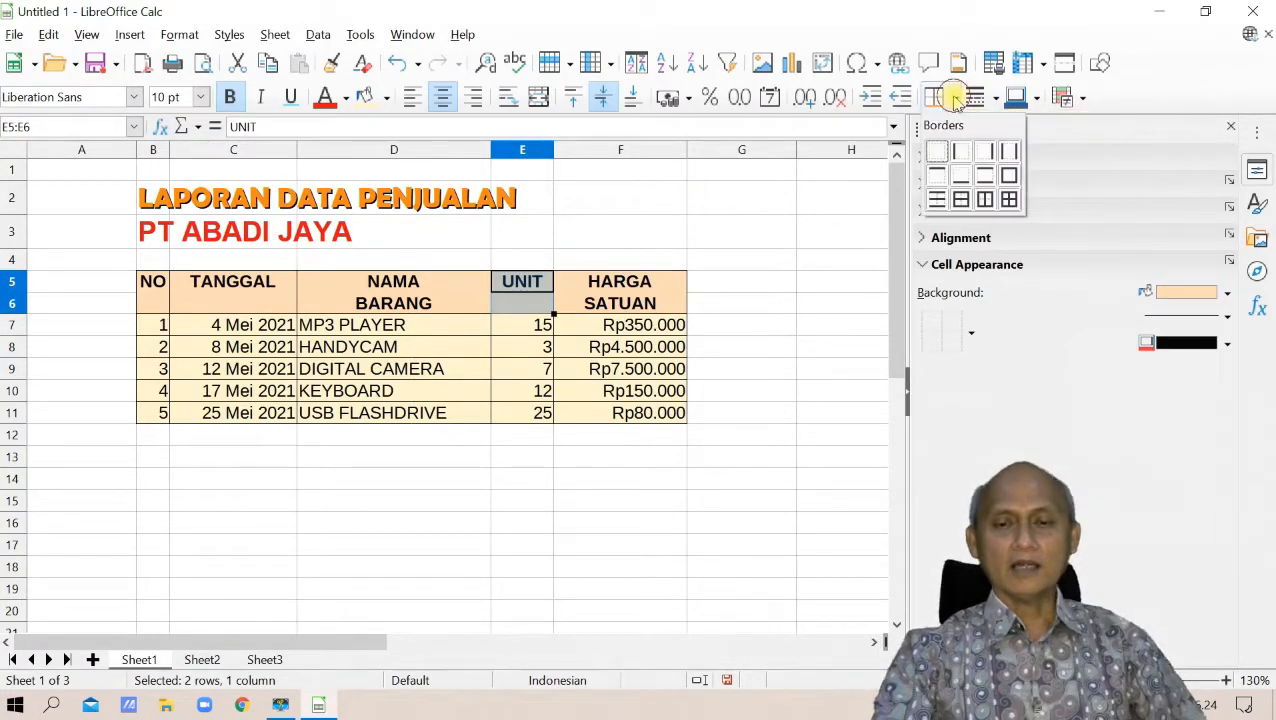
{"action": "left_click", "coordinate": [1008, 150]}
{"action": "left_click", "coordinate": [484, 436]}
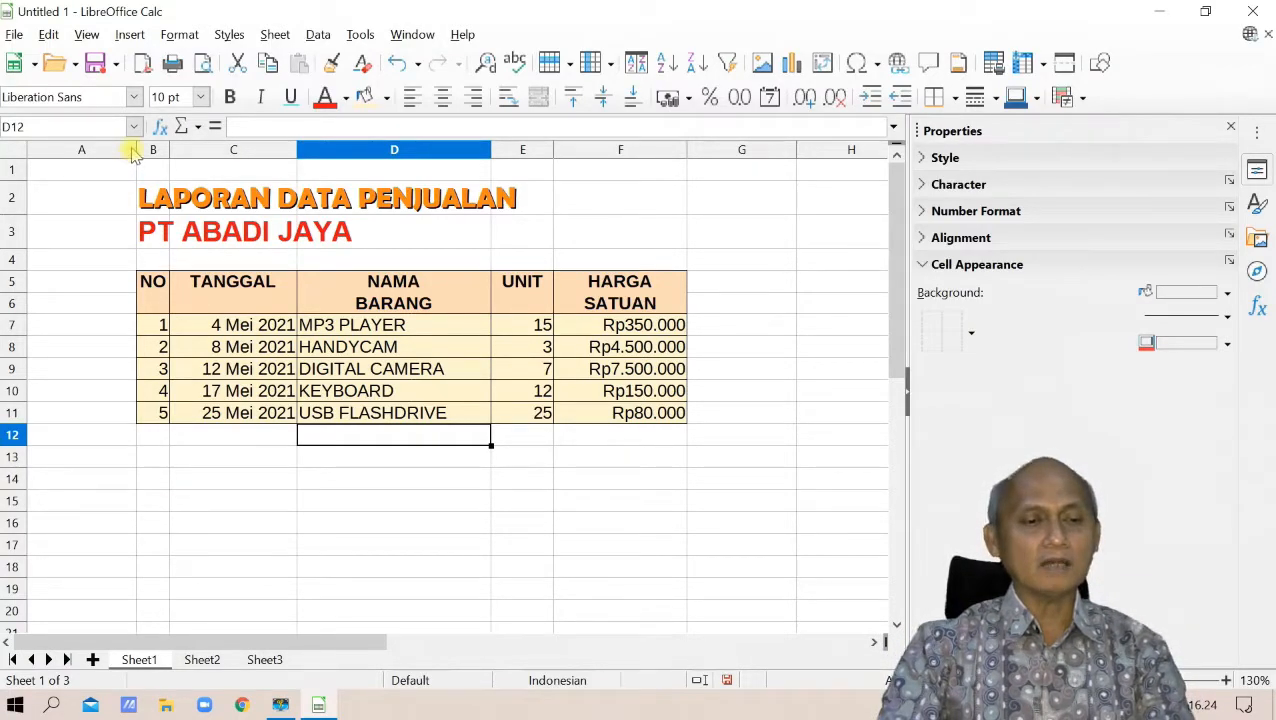
Narrow column A to about half its width and hide the sheet's grid lines.
{"action": "left_click_drag", "start_coordinate": [133, 149], "coordinate": [68, 150]}
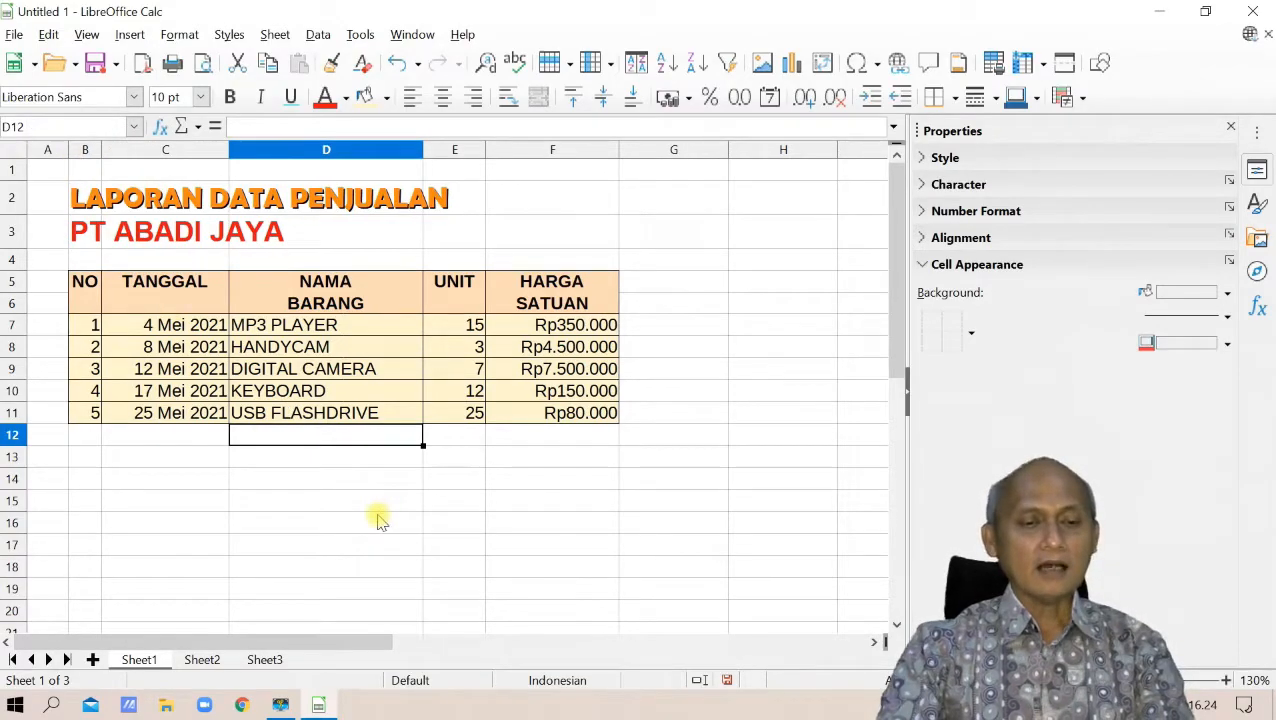
{"action": "scroll", "coordinate": [380, 520], "scroll_direction": "up", "scroll_amount": 2}
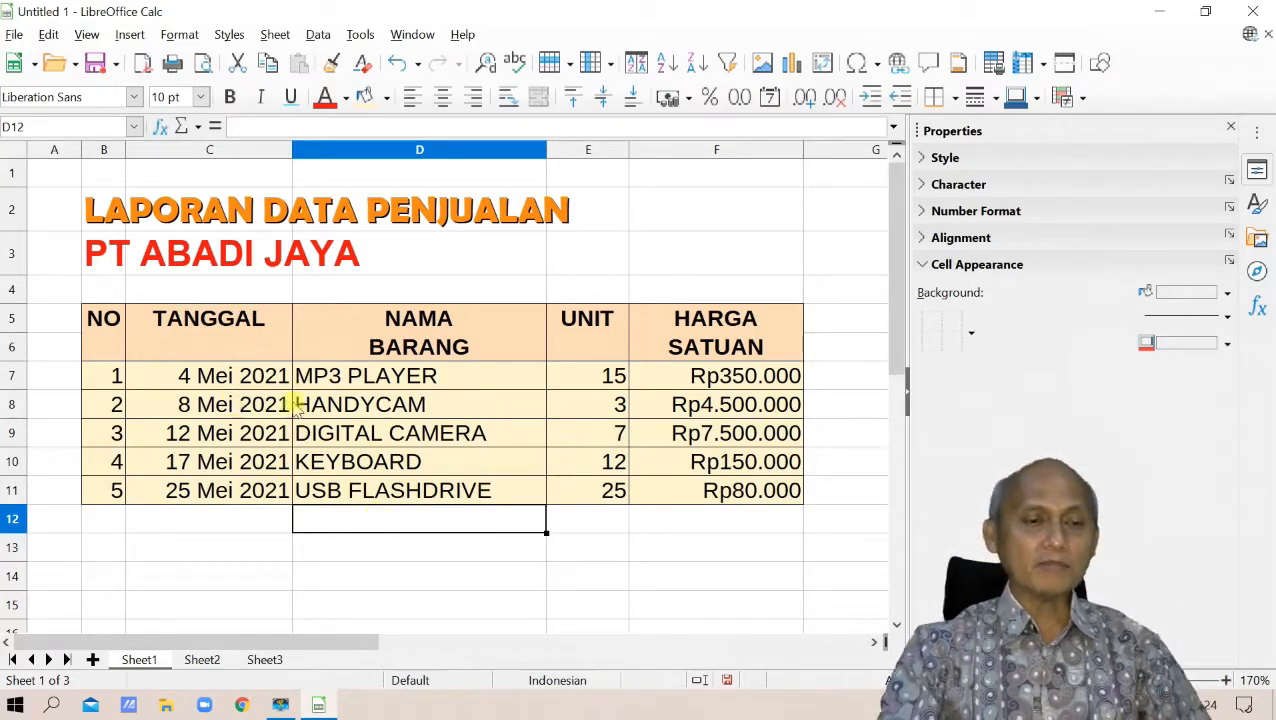
{"action": "left_click", "coordinate": [87, 34]}
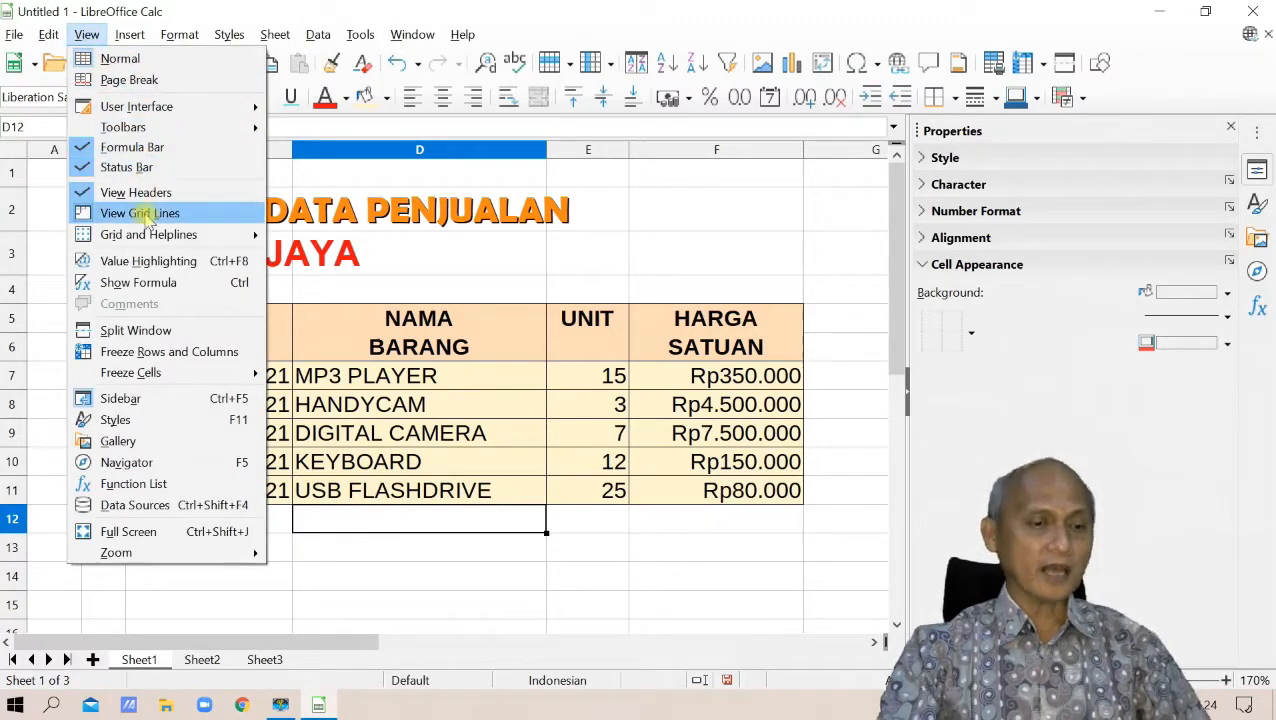
{"action": "left_click", "coordinate": [140, 213]}
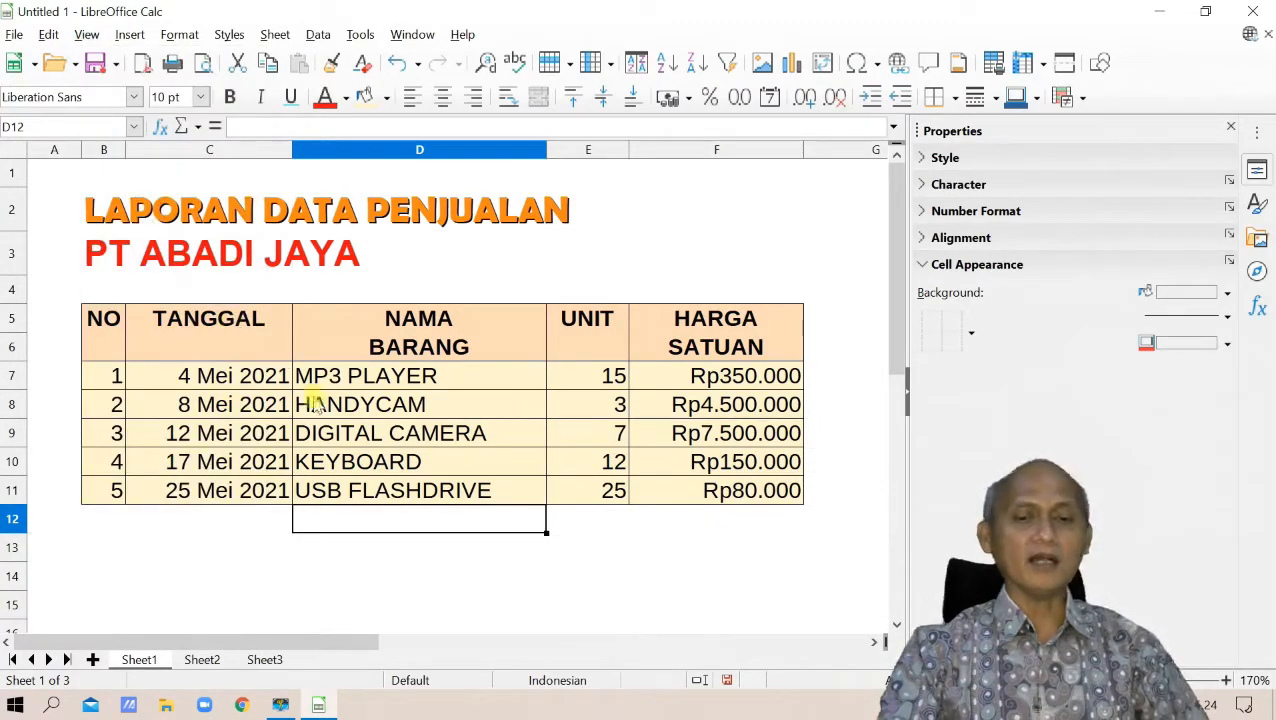
{"action": "left_click", "coordinate": [310, 586]}
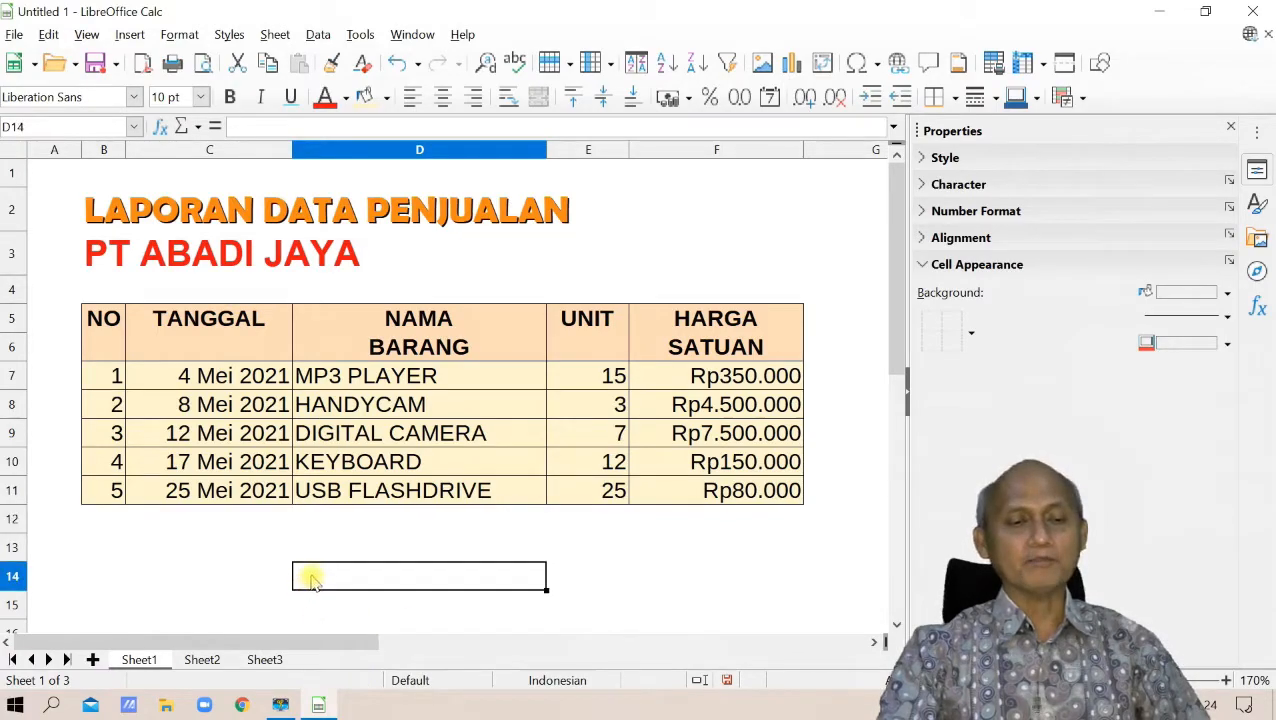